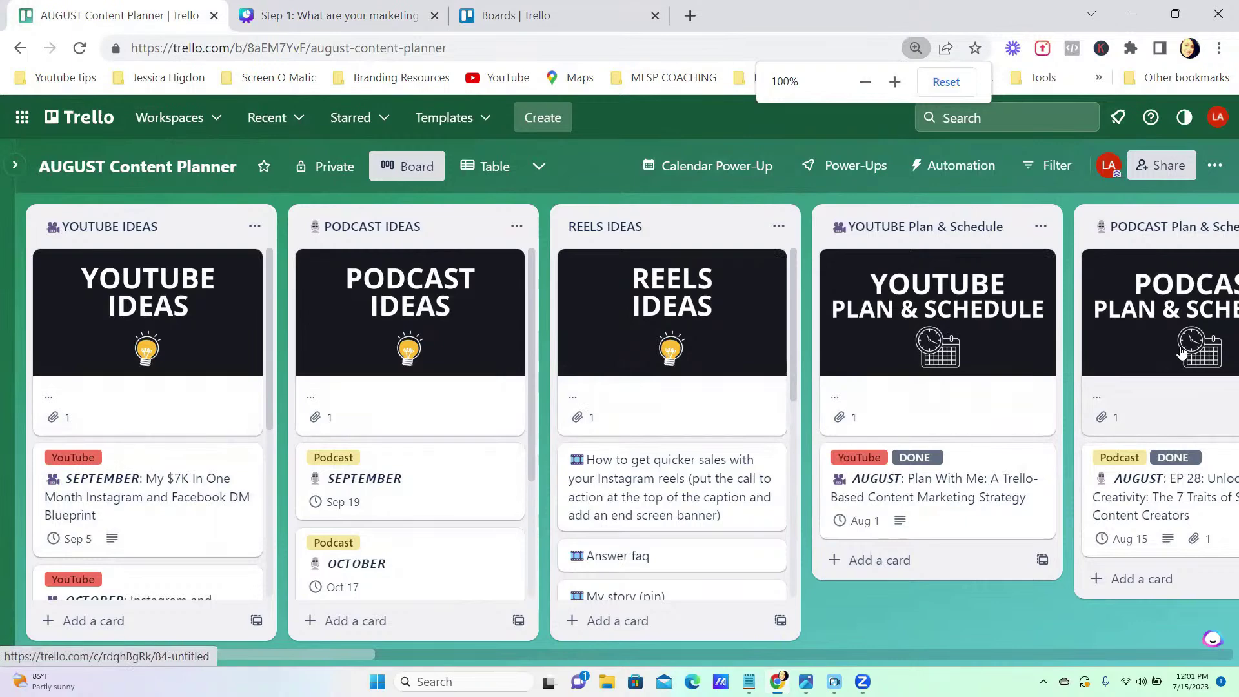
Move the AUGUST card "Plan With Me: A Trello-Based Content Marketing Strategy" from YOUTUBE Plan & Schedule to YOUTUBE IDEAS, above the SEPTEMBER card.
mouse_move(183, 227)
left_mouse_down()
mouse_move(277, 230)
mouse_move(193, 226)
left_mouse_up()
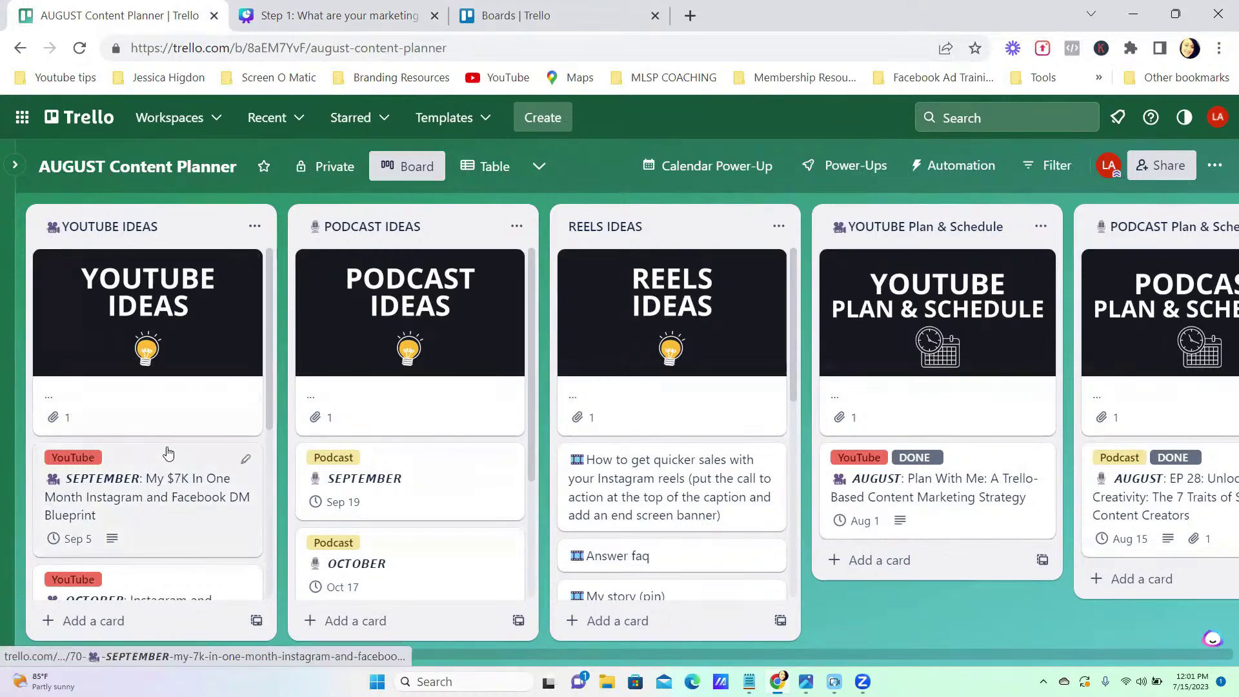
scroll(166, 452, "down", 4)
scroll(167, 452, "up", 5)
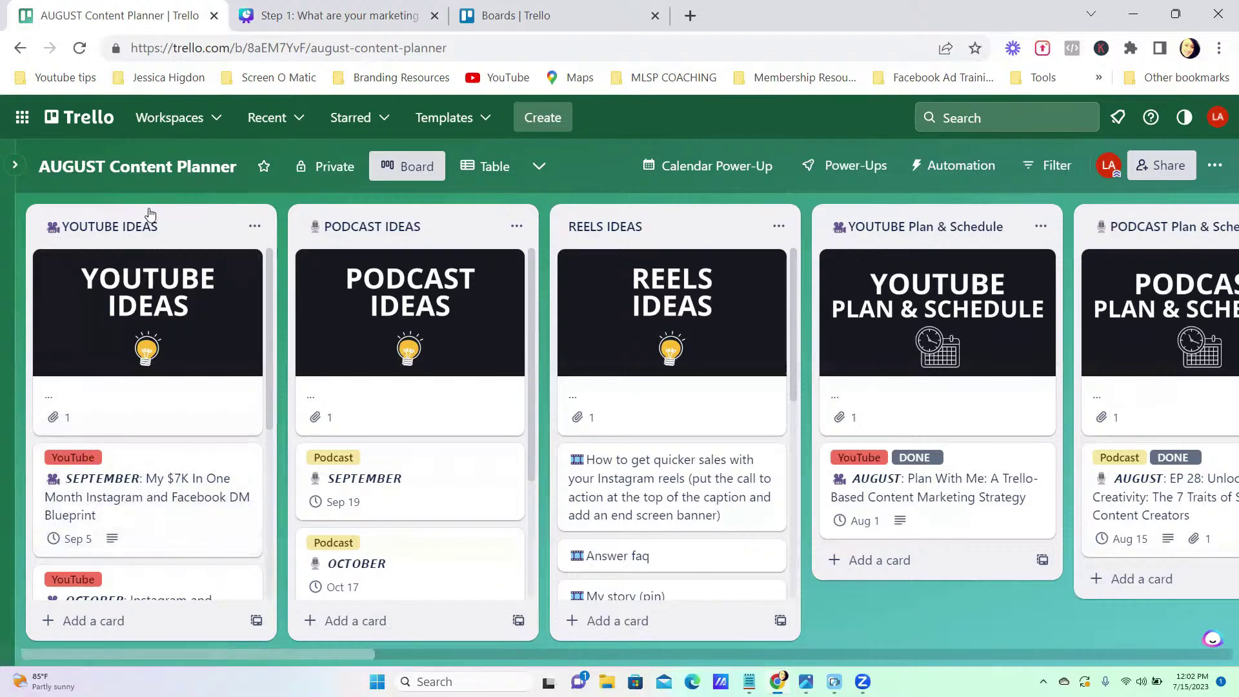
mouse_move(161, 225)
left_mouse_down()
mouse_move(155, 240)
mouse_move(161, 194)
mouse_move(165, 223)
mouse_move(200, 173)
mouse_move(157, 223)
left_mouse_up()
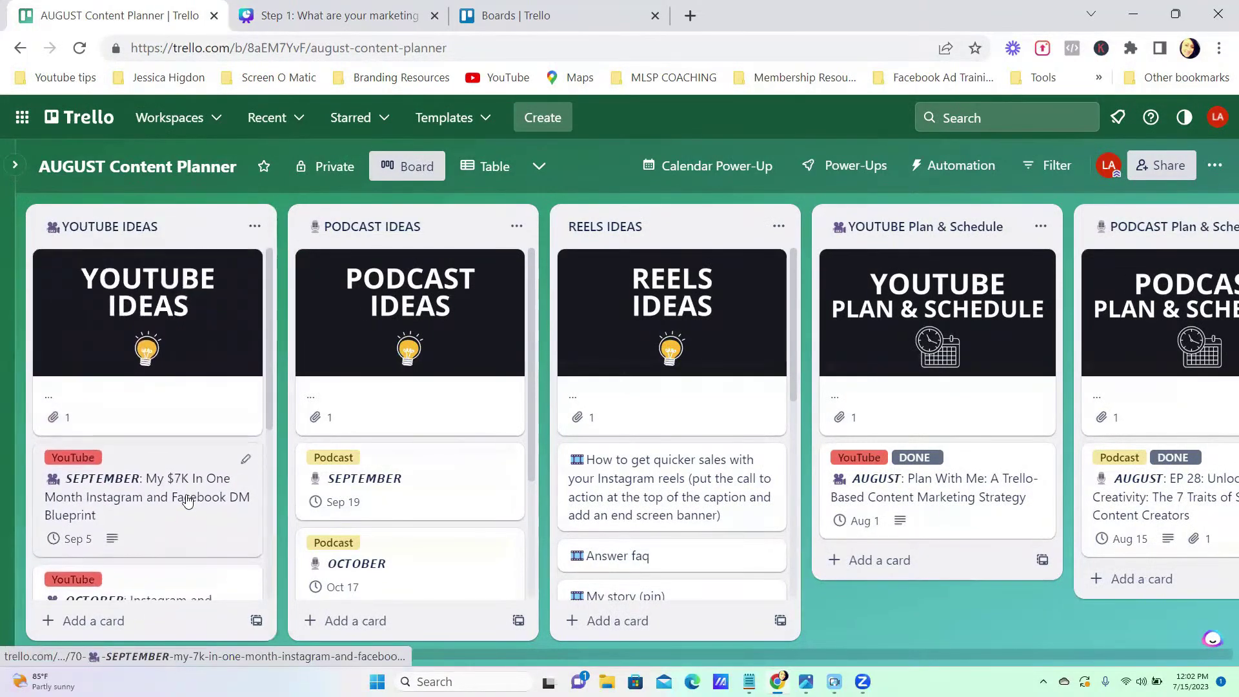
left_click_drag(916, 487, 138, 405)
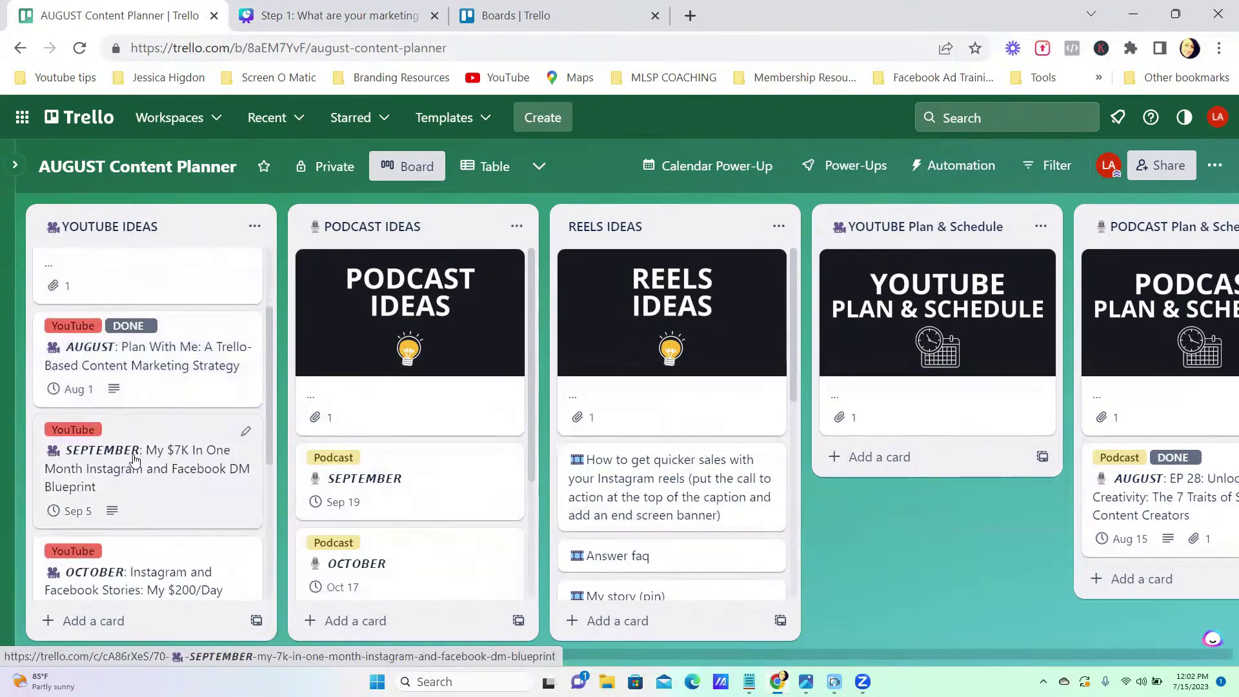
Look through the monthly video cards in the YOUTUBE IDEAS list, from August to December.
scroll(134, 459, "down", 2)
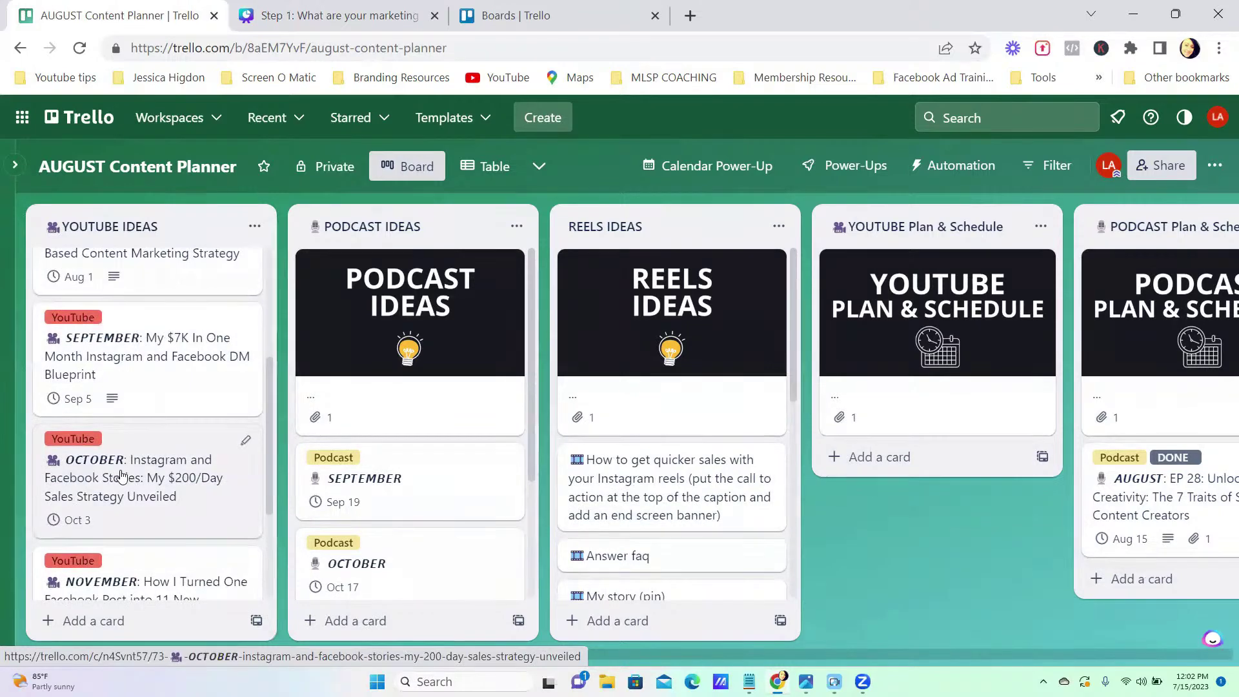
scroll(167, 483, "down", 3)
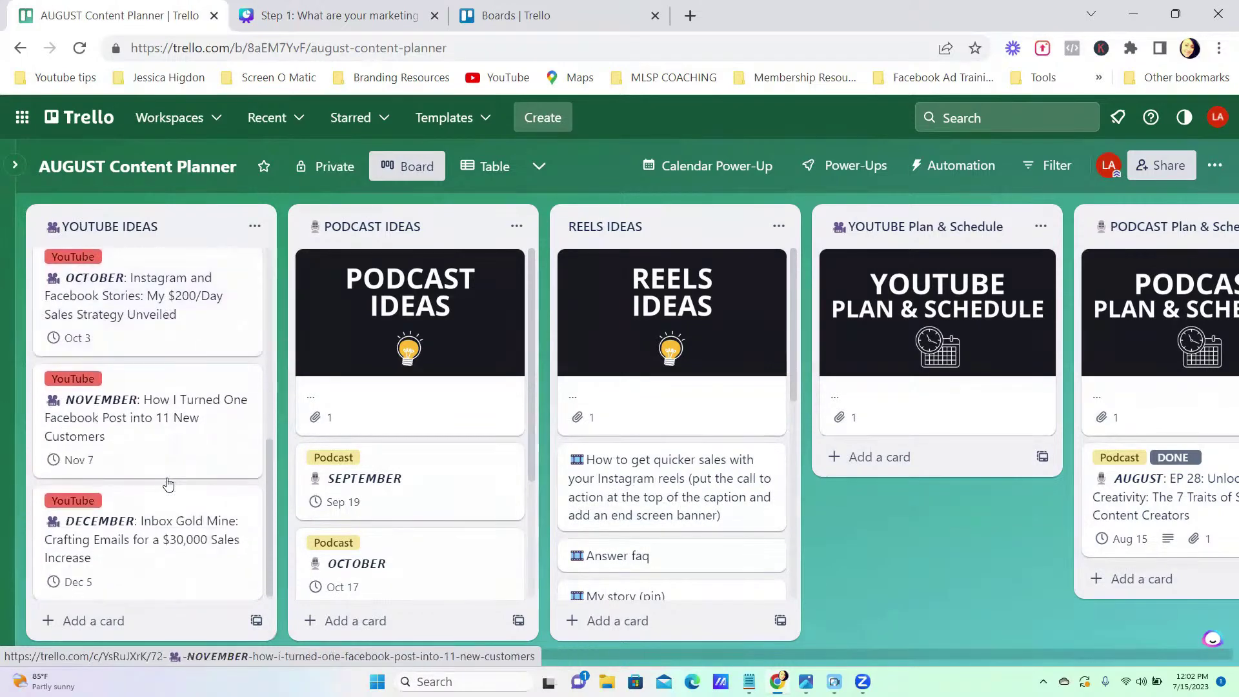
scroll(178, 529, "up", 2)
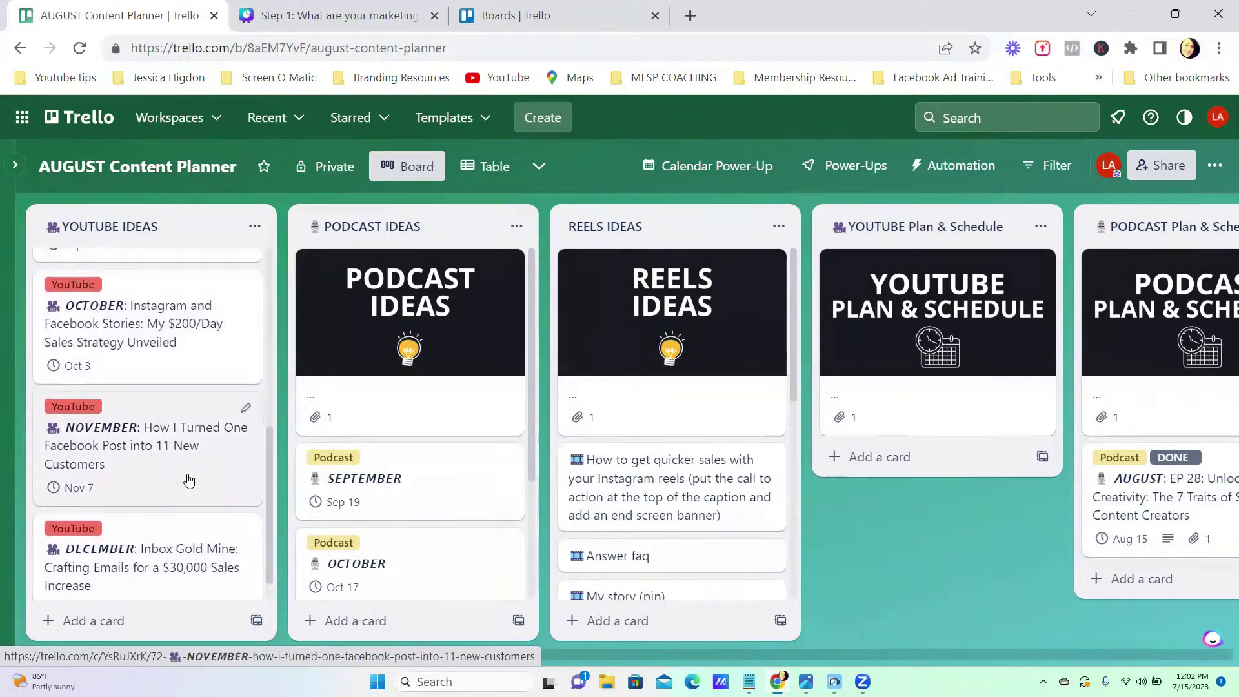
scroll(188, 481, "up", 5)
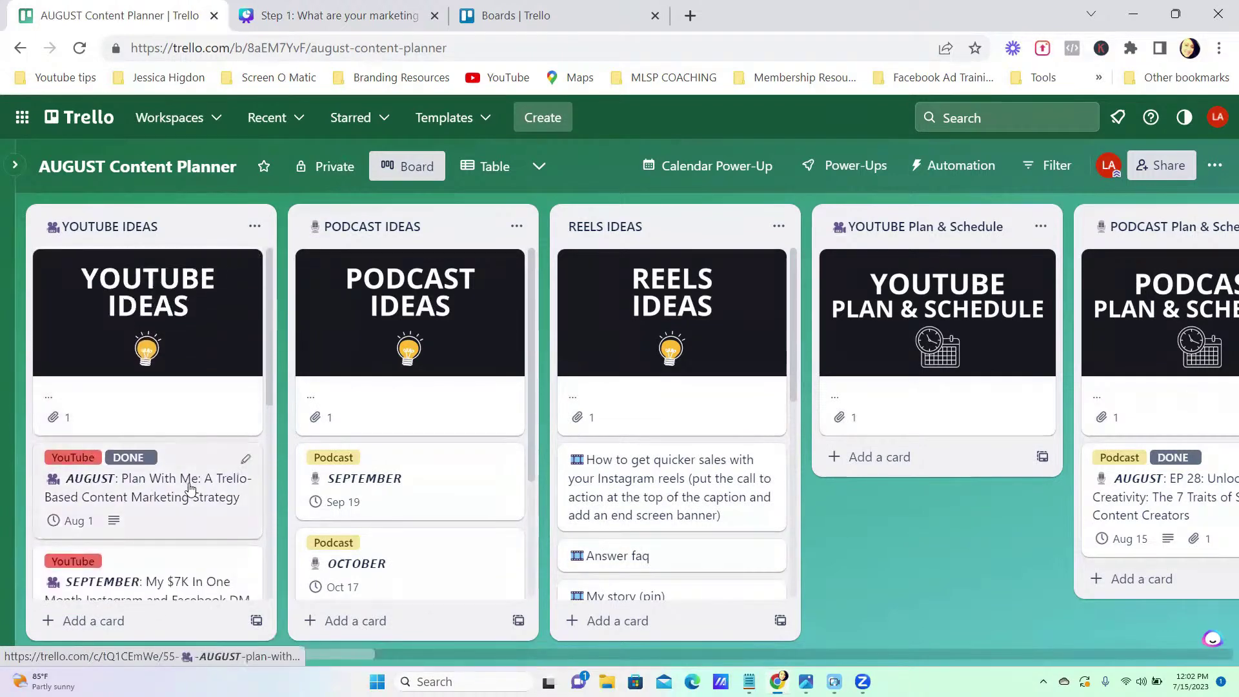
scroll(190, 490, "down", 4)
scroll(191, 489, "up", 4)
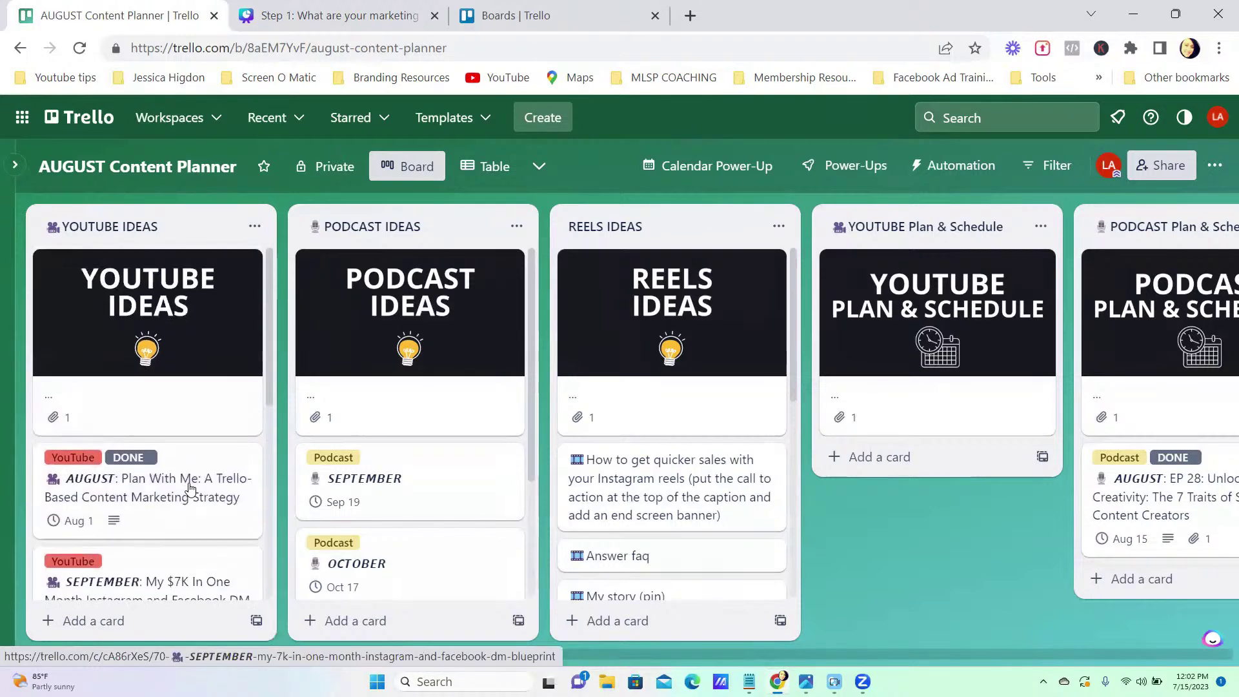
mouse_move(145, 491)
left_mouse_down()
mouse_move(208, 475)
mouse_move(200, 484)
mouse_move(175, 431)
mouse_move(129, 491)
left_mouse_up()
left_click_drag(184, 228, 246, 258)
left_click_drag(169, 494, 238, 492)
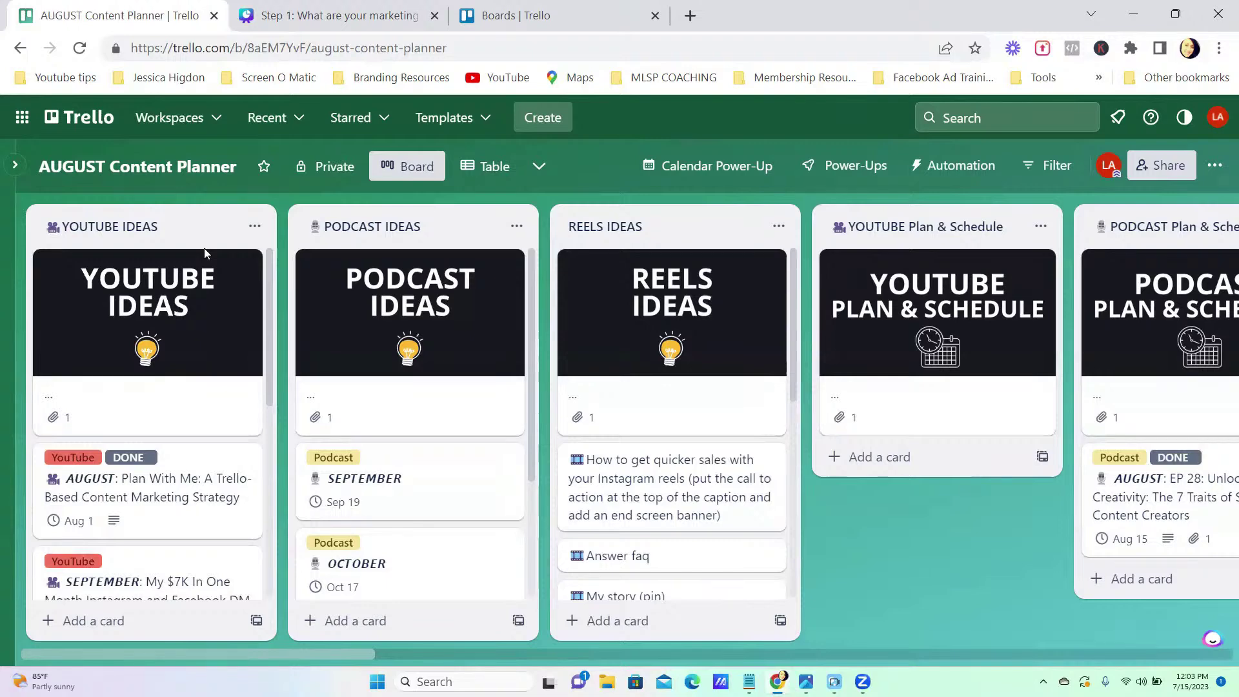
mouse_move(159, 221)
left_mouse_down()
mouse_move(143, 222)
mouse_move(151, 236)
left_mouse_up()
scroll(169, 522, "down", 4)
scroll(169, 521, "up", 4)
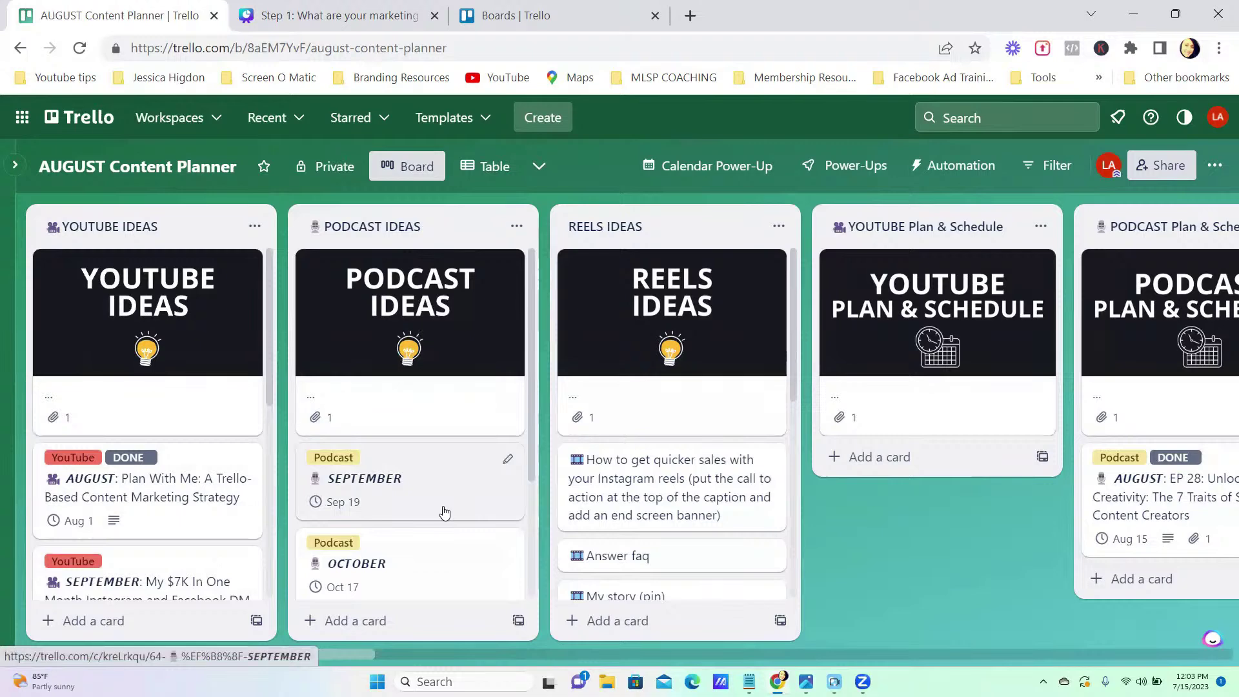
Look through the cards in the PODCAST IDEAS and REELS IDEAS lists.
scroll(444, 513, "down", 3)
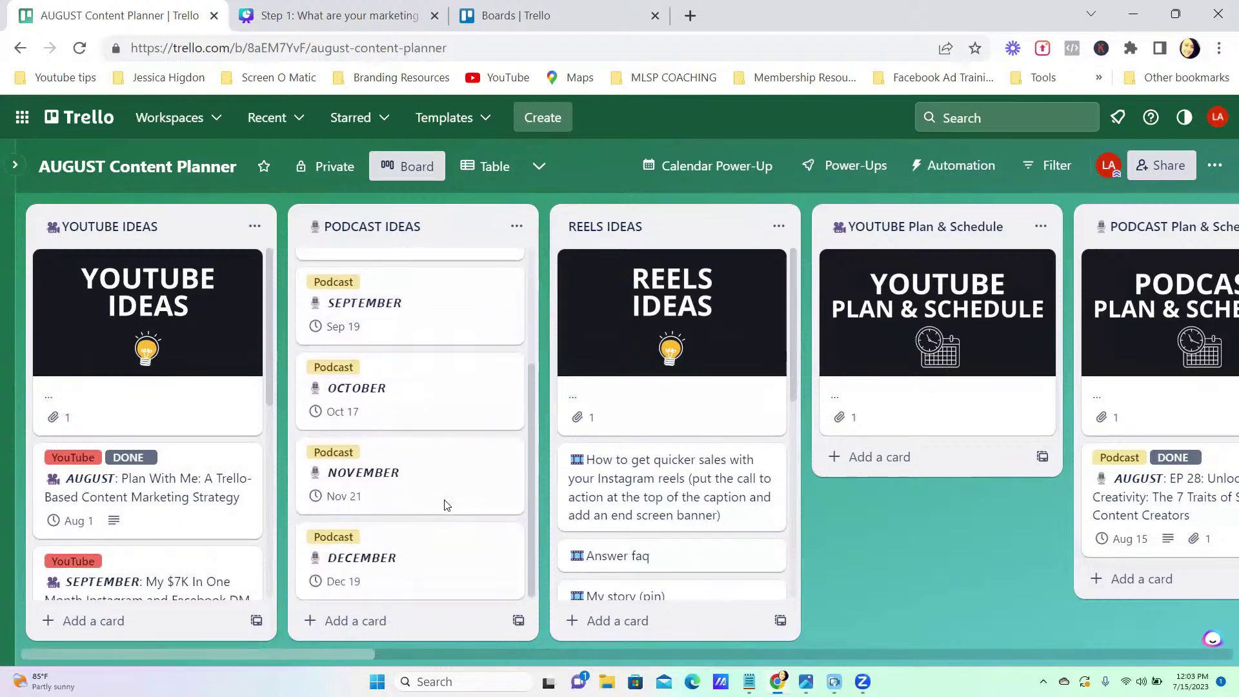
scroll(444, 505, "up", 3)
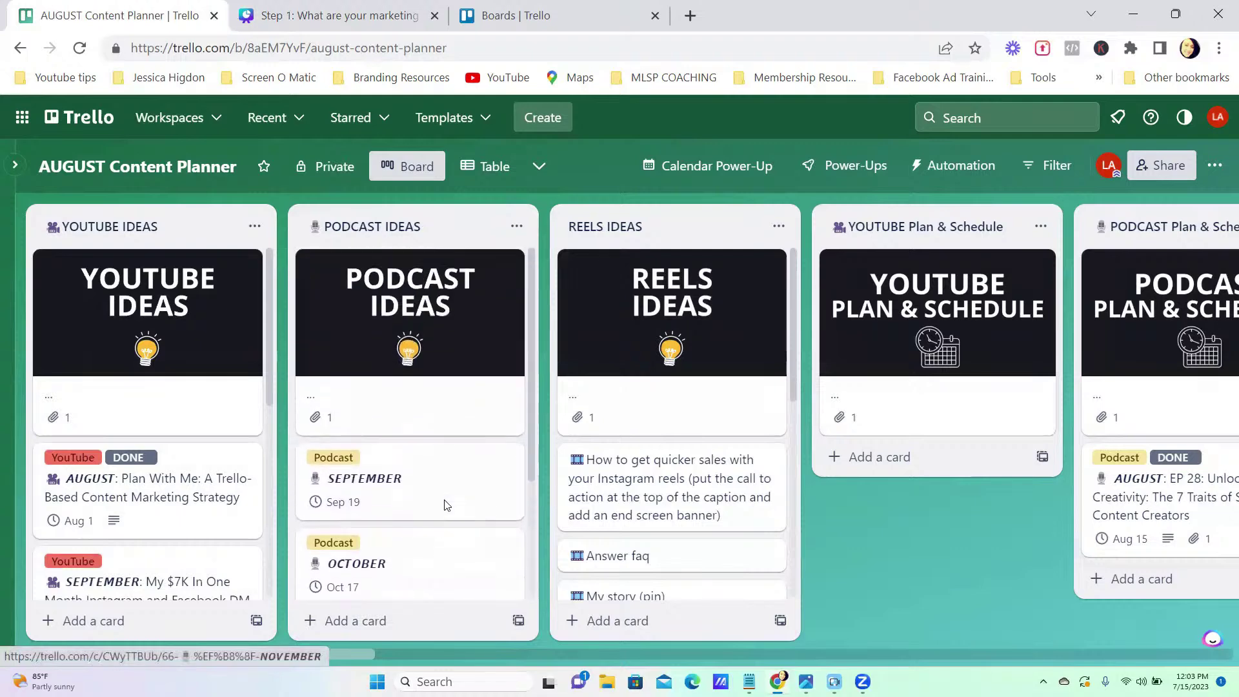
scroll(387, 504, "down", 3)
scroll(415, 520, "up", 3)
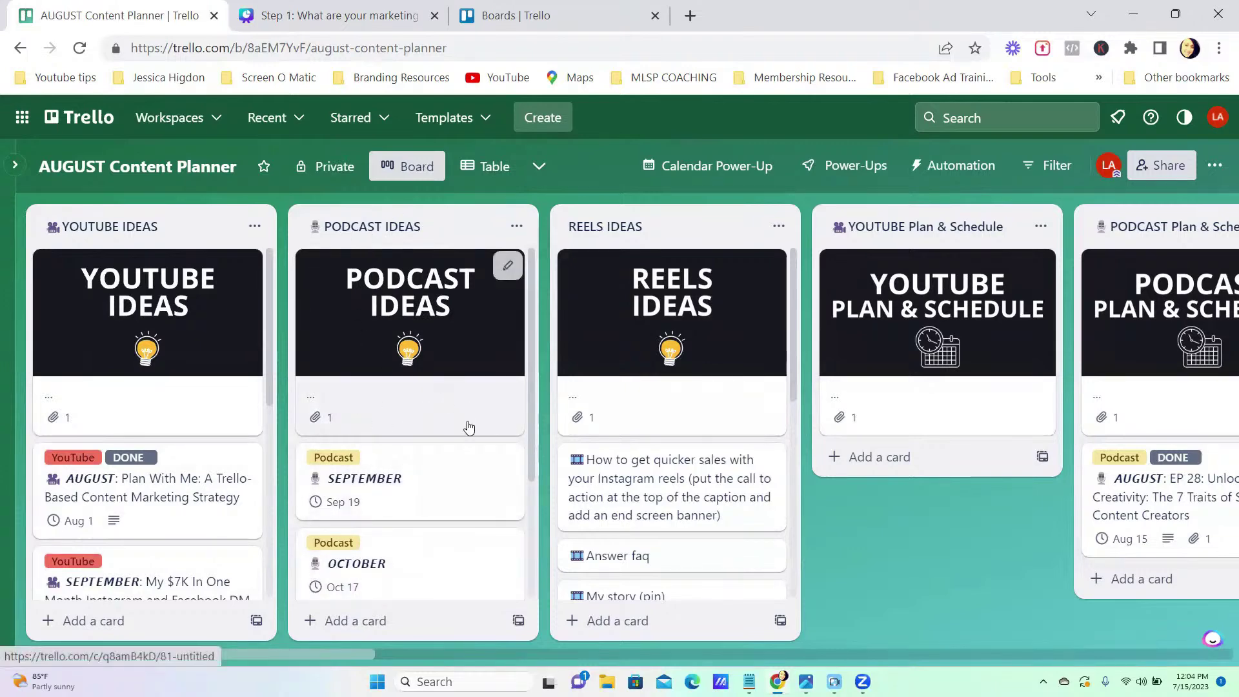
scroll(594, 387, "right", 2)
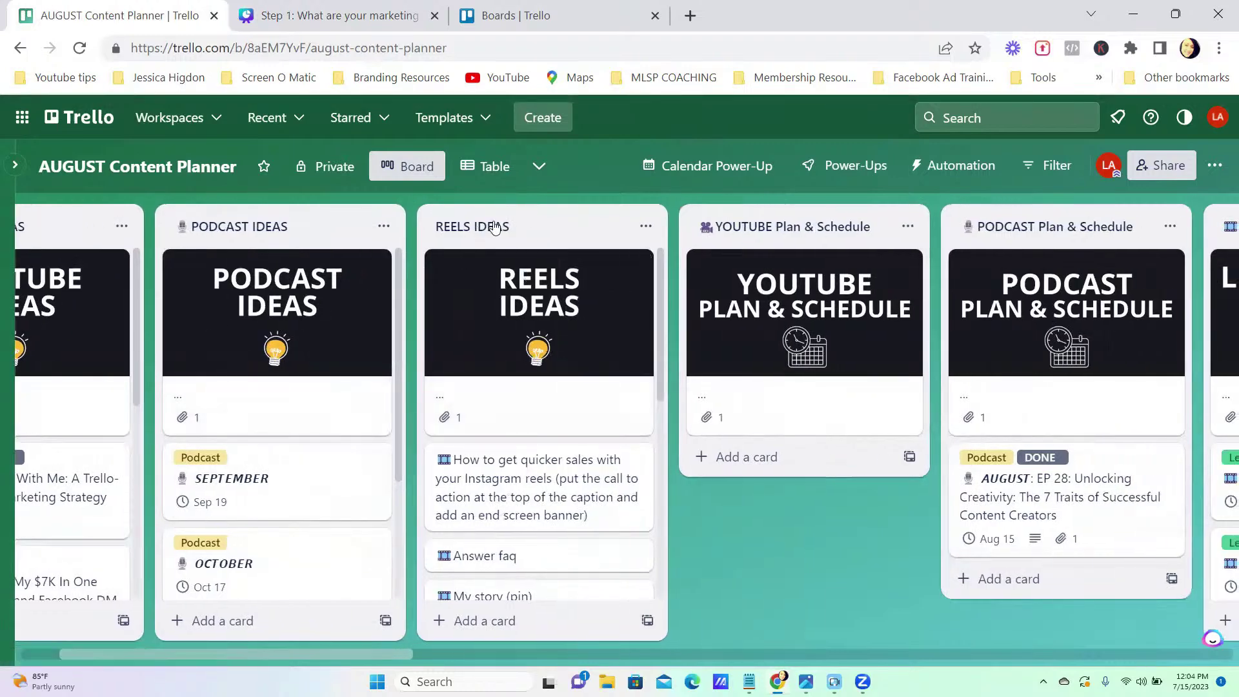
left_click_drag(548, 226, 552, 290)
scroll(557, 480, "down", 7)
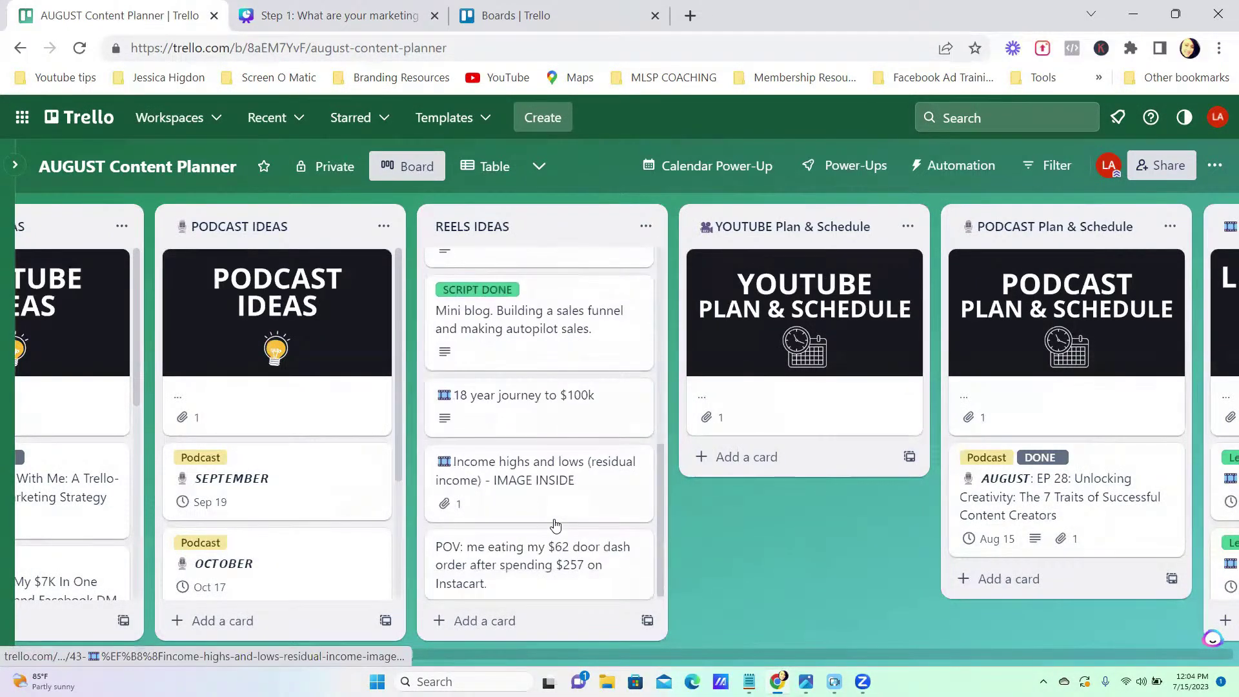
scroll(555, 525, "up", 7)
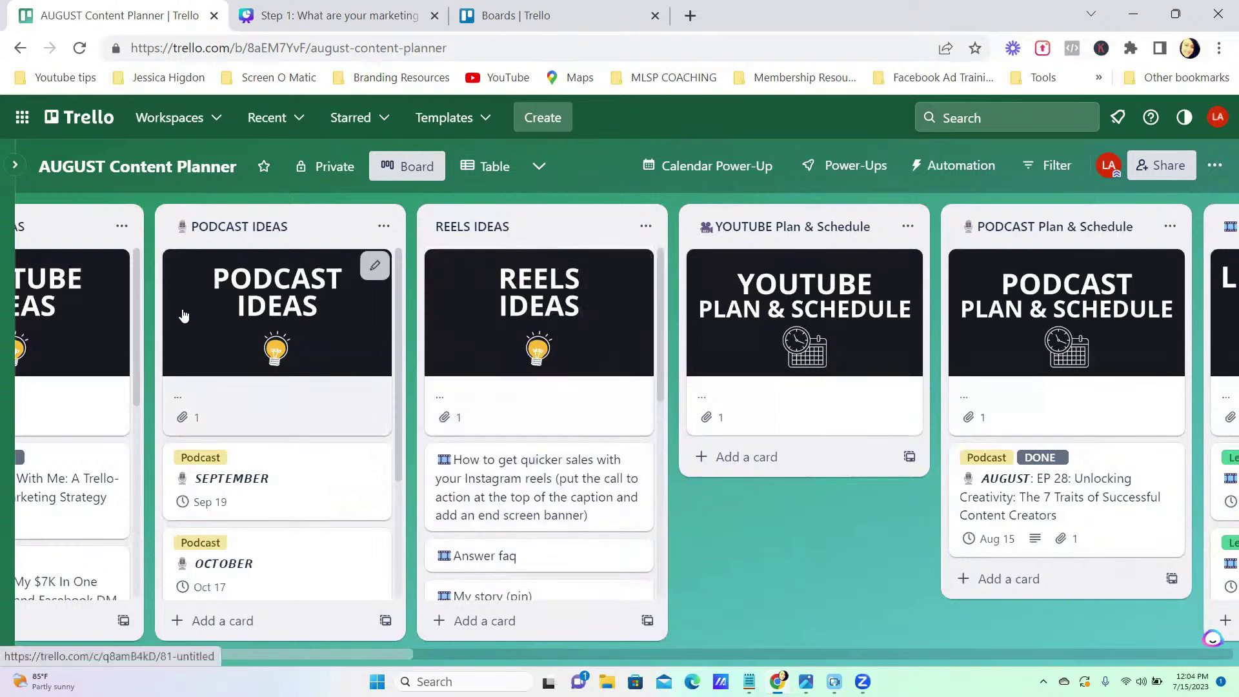
scroll(205, 313, "left", 2)
scroll(684, 316, "right", 2)
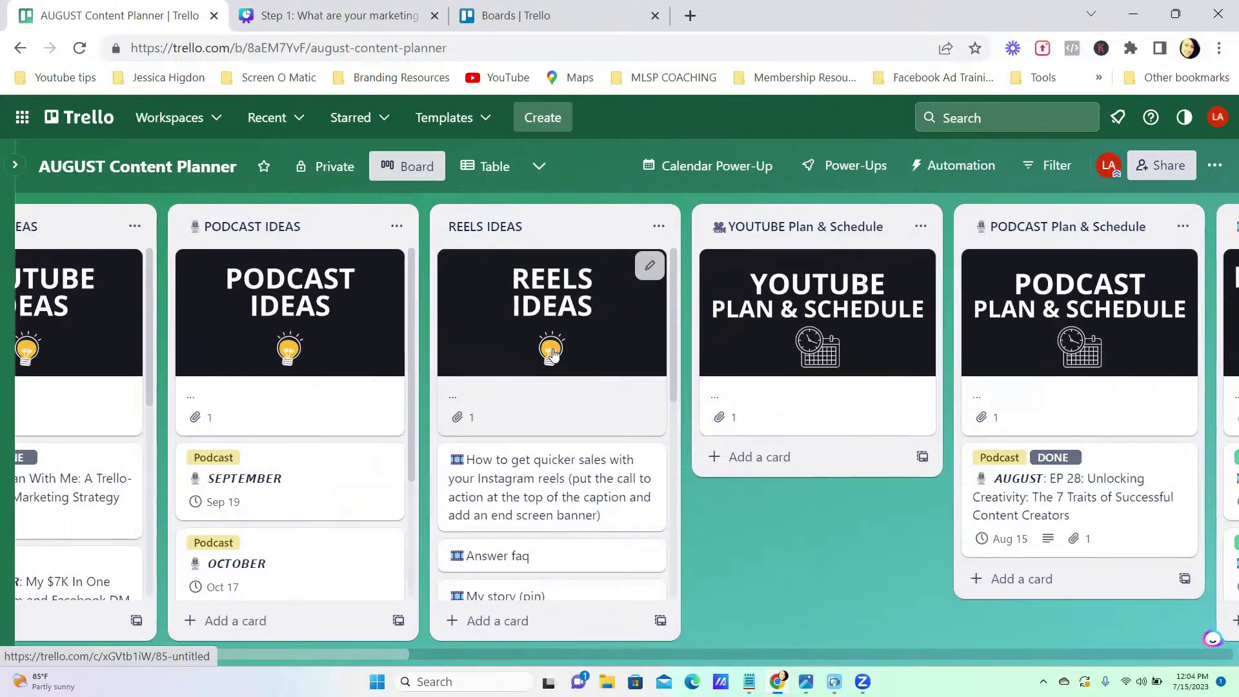
scroll(450, 353, "left", 2)
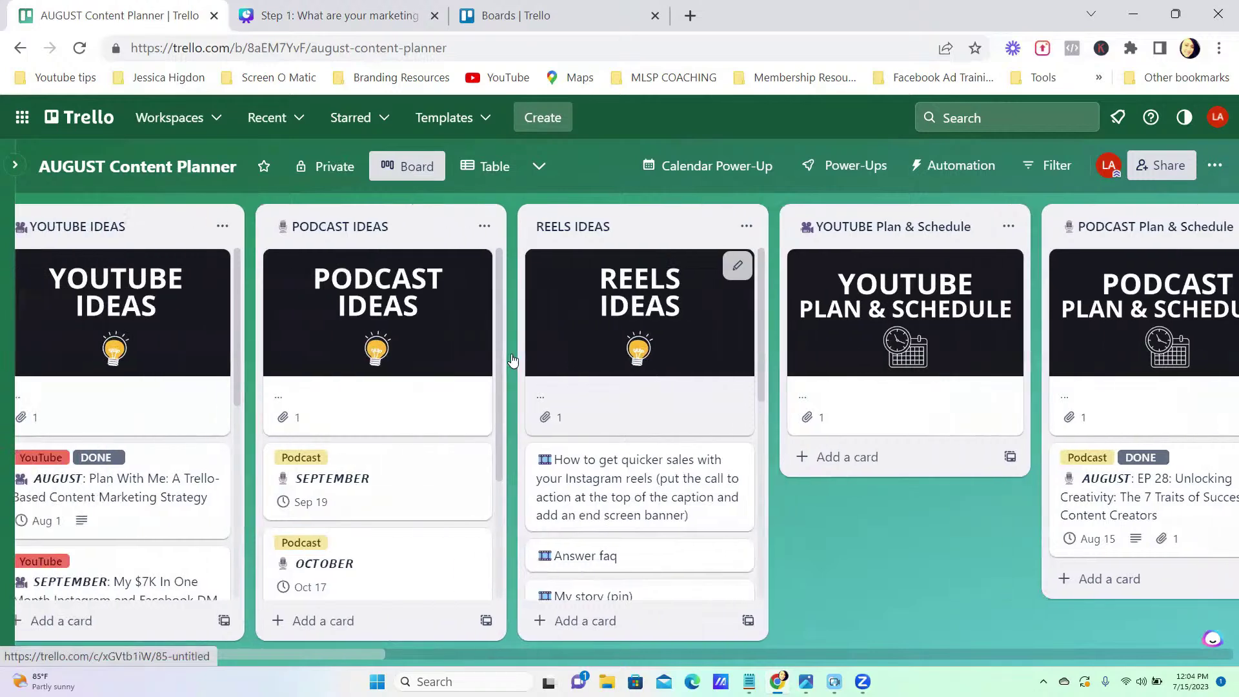
scroll(810, 453, "right", 8)
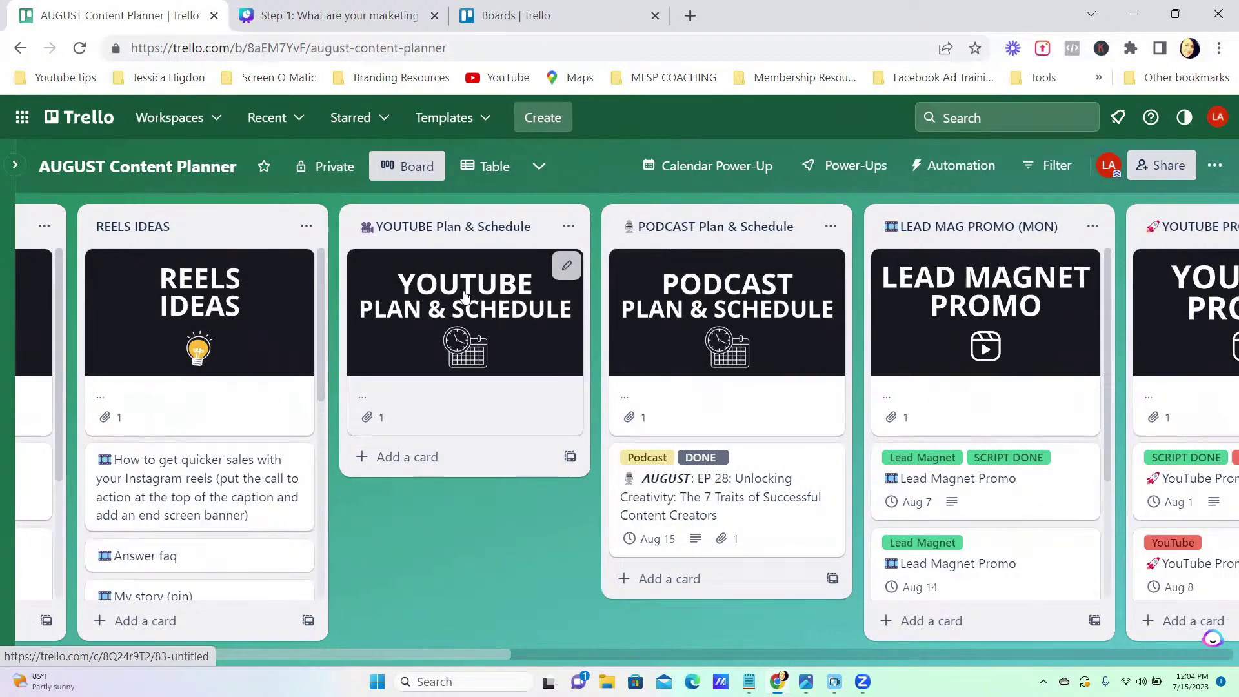
Examine the YouTube and podcast Plan & Schedule lists and the cards in the LEAD MAG PROMO (MON) list.
left_click_drag(480, 217, 476, 213)
left_click_drag(748, 226, 741, 230)
scroll(728, 482, "right", 5)
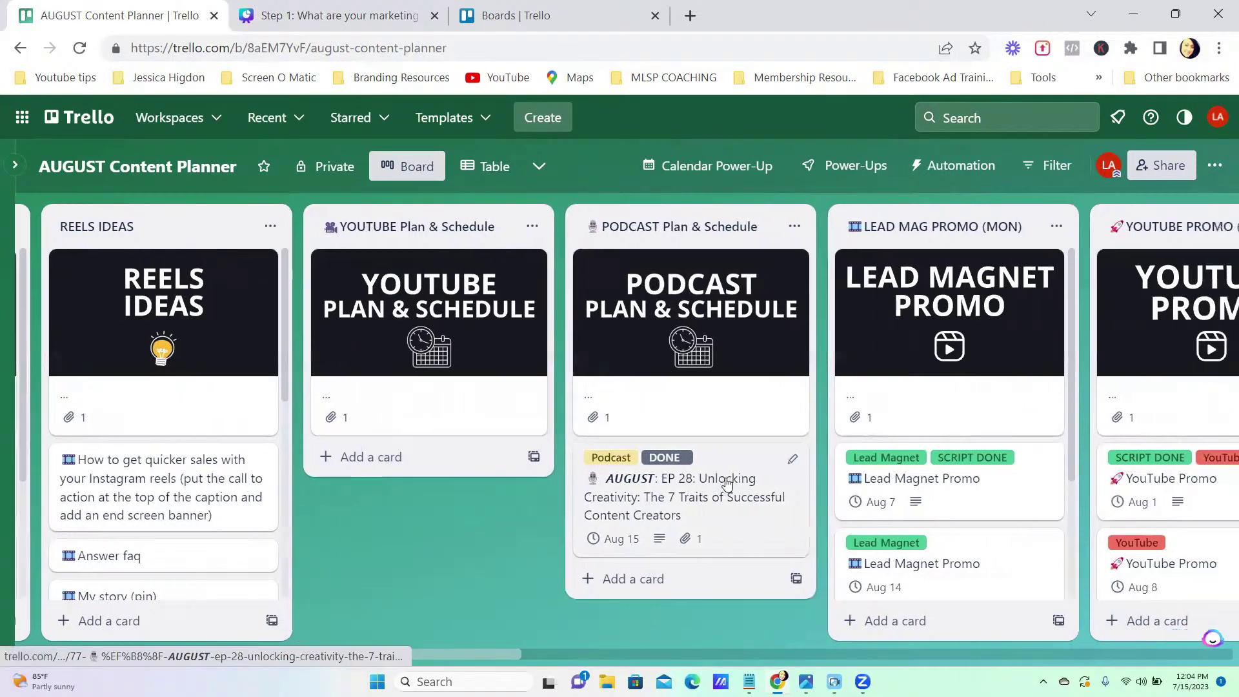
scroll(728, 483, "right", 4)
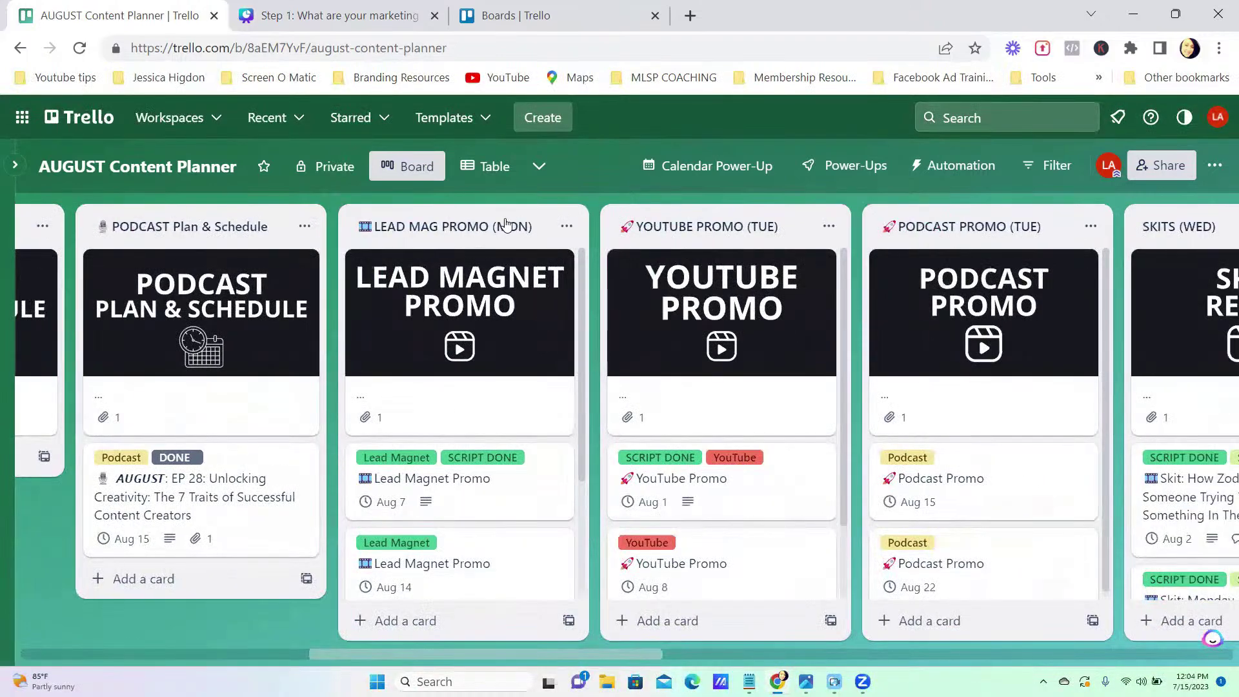
scroll(461, 476, "down", 3)
scroll(464, 478, "up", 1)
scroll(463, 478, "up", 2)
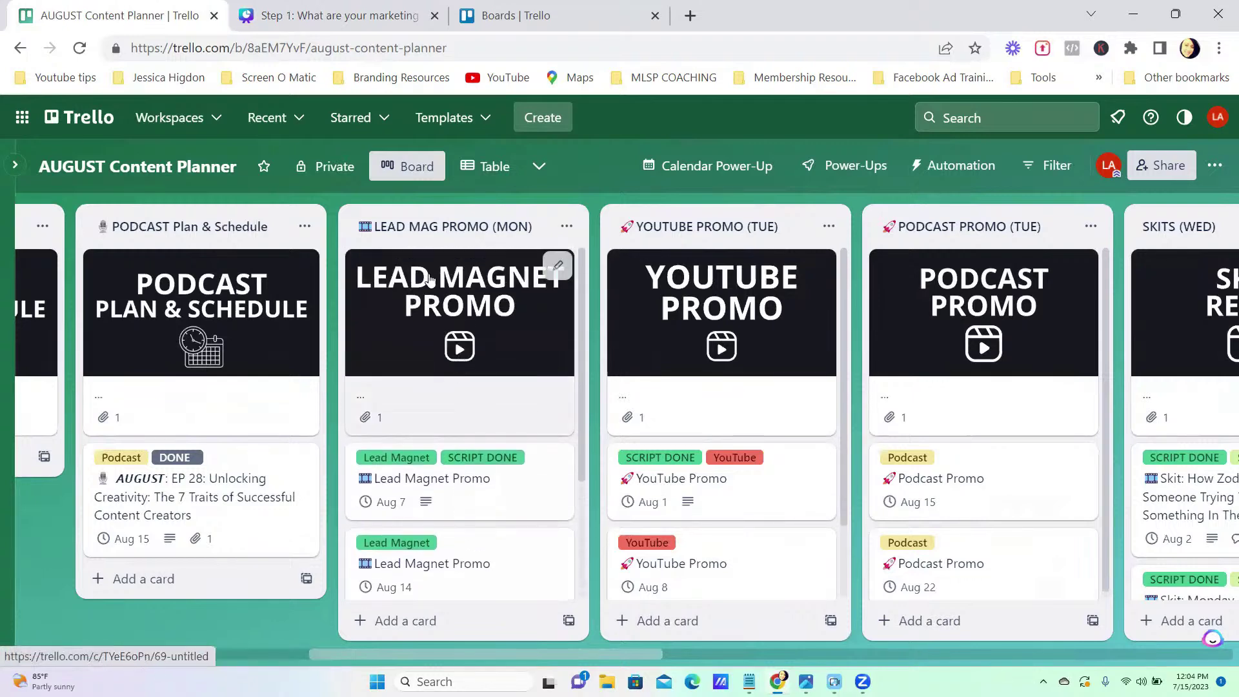
left_click(71, 166)
left_click_drag(102, 169, 38, 166)
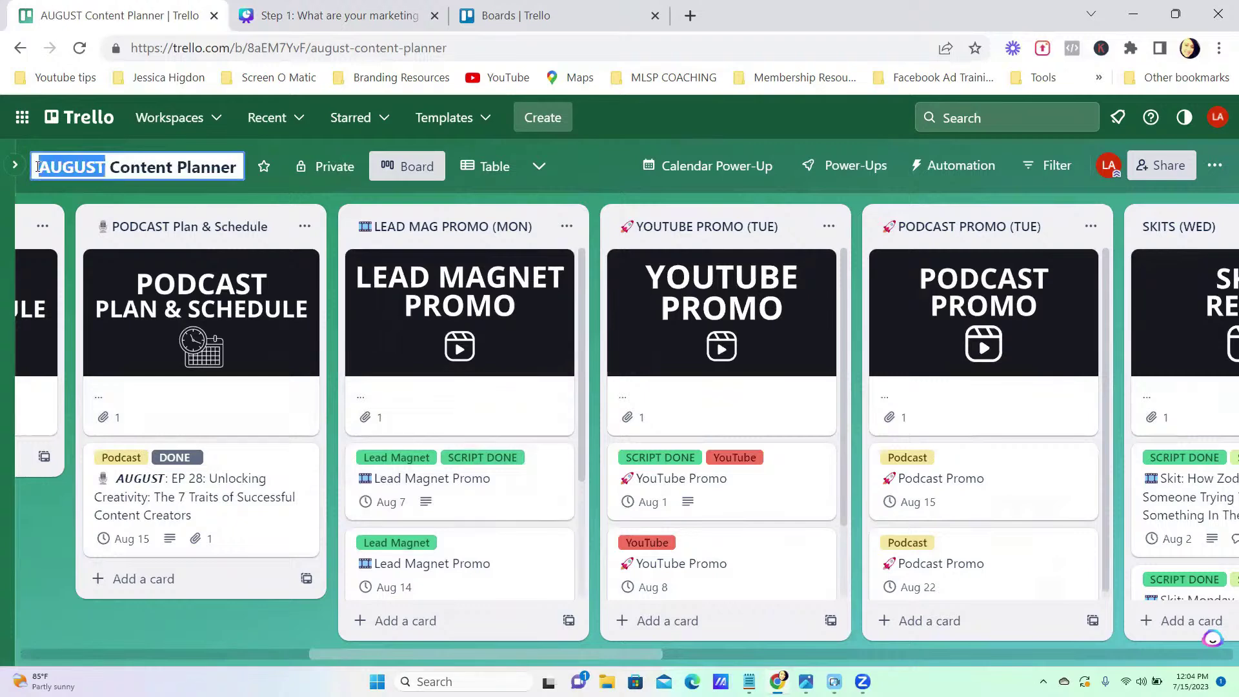
left_click(47, 554)
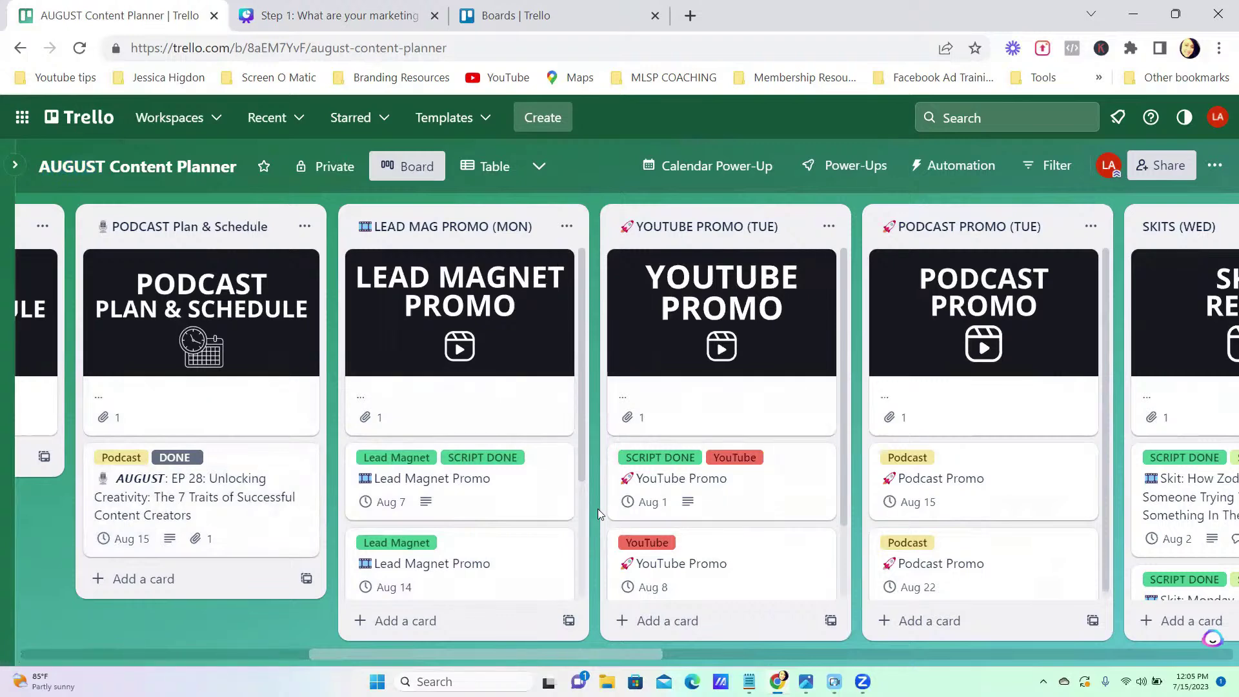
left_click(105, 169)
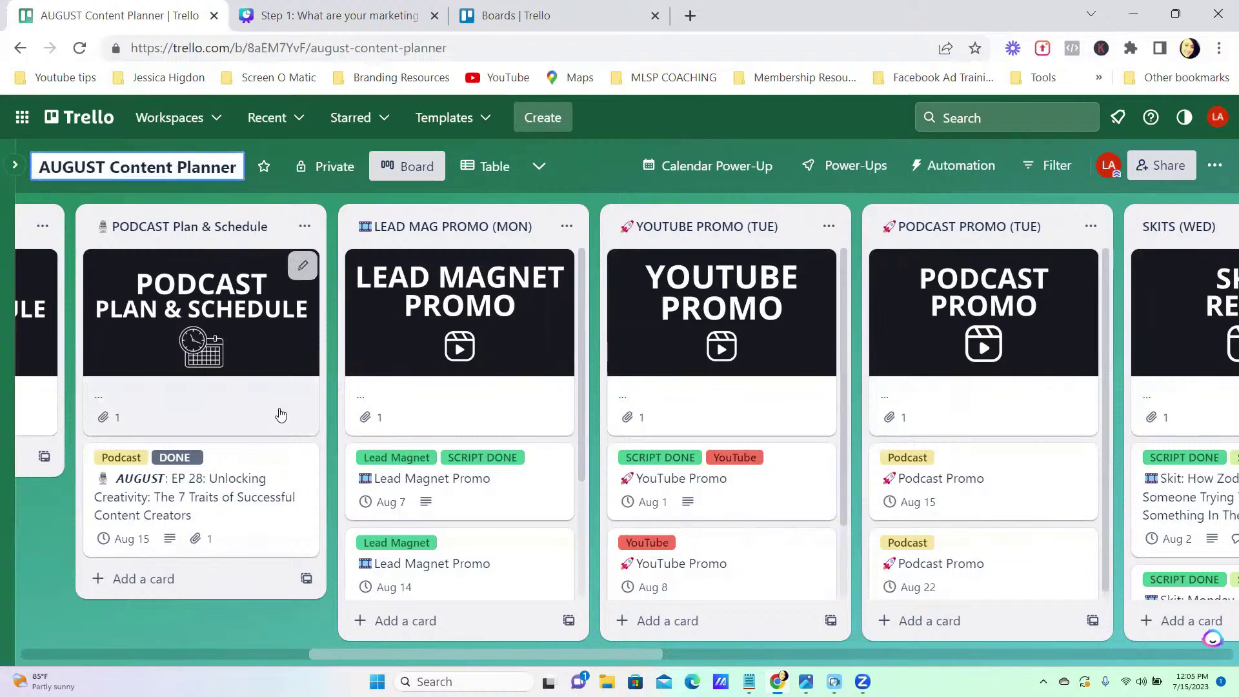
Review the cards and due dates in the LEAD MAG PROMO (MON), YOUTUBE PROMO (TUE) and PODCAST PROMO (TUE) lists.
scroll(506, 534, "down", 3)
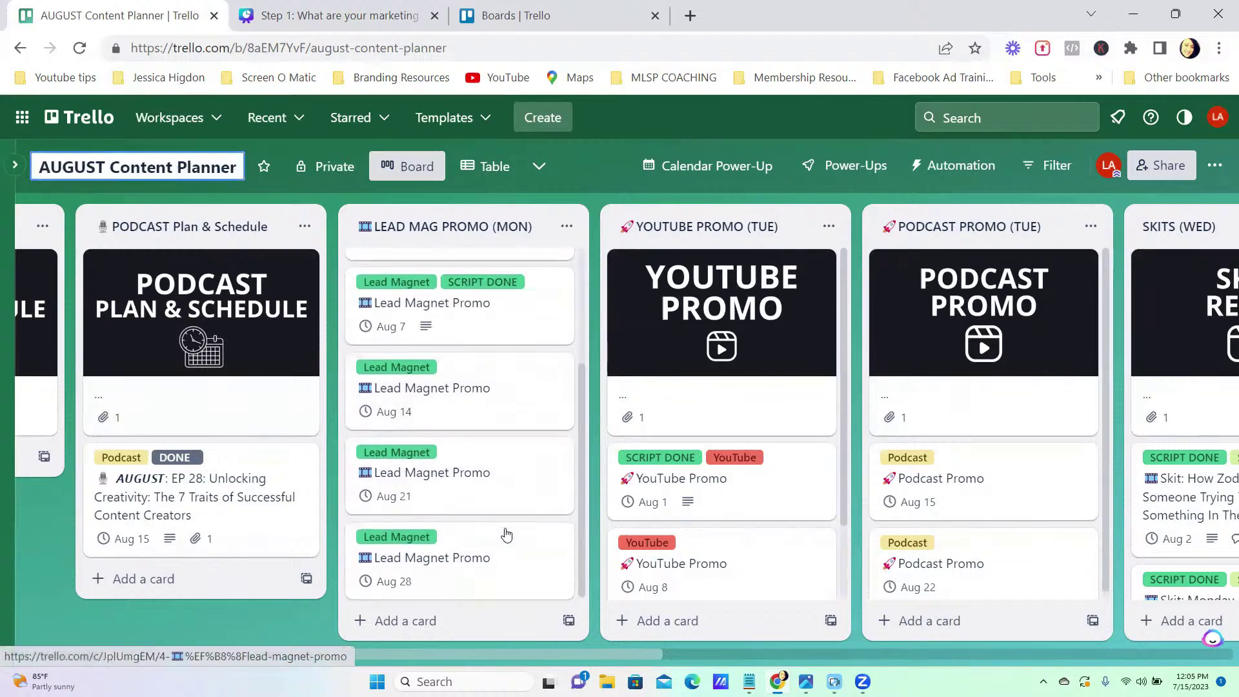
scroll(476, 531, "up", 2)
scroll(476, 531, "up", 2)
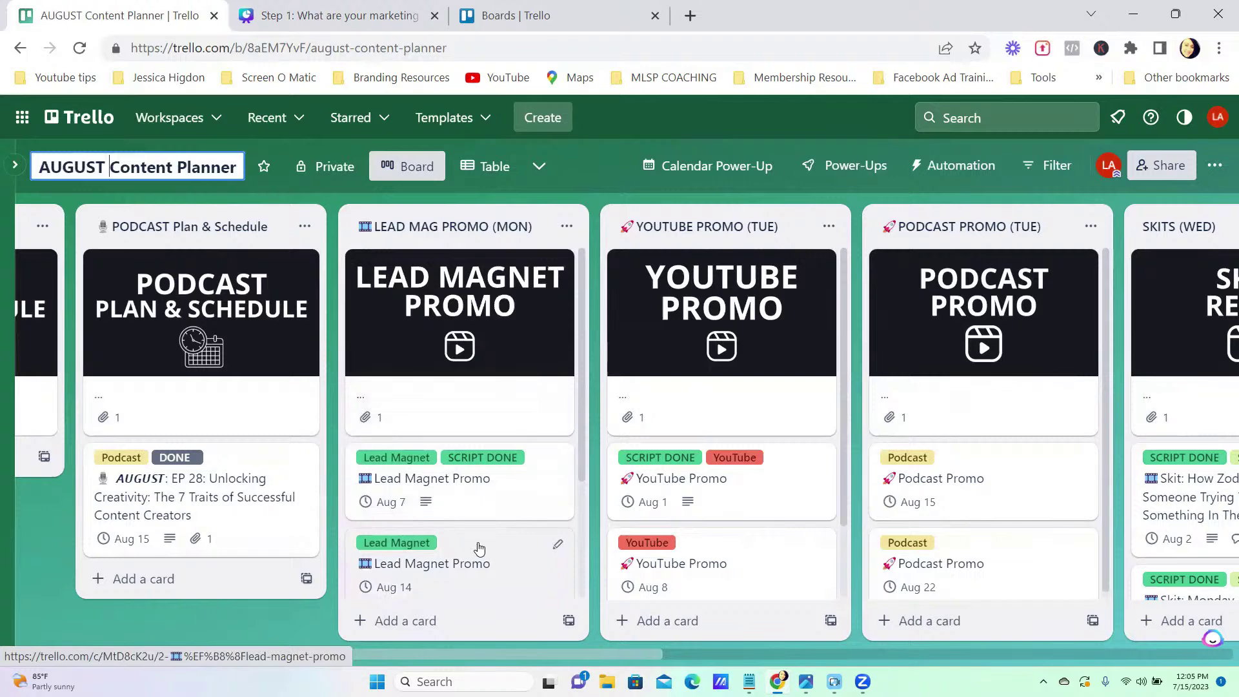
left_click_drag(451, 222, 460, 251)
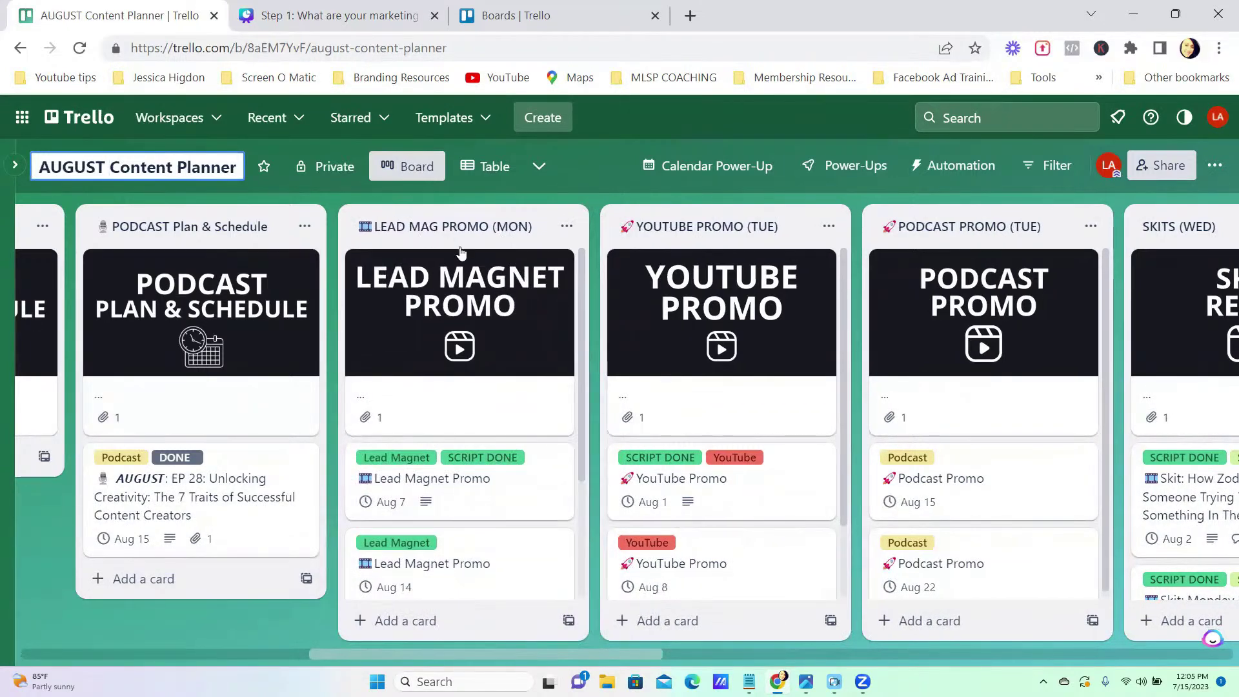
scroll(742, 310, "right", 2)
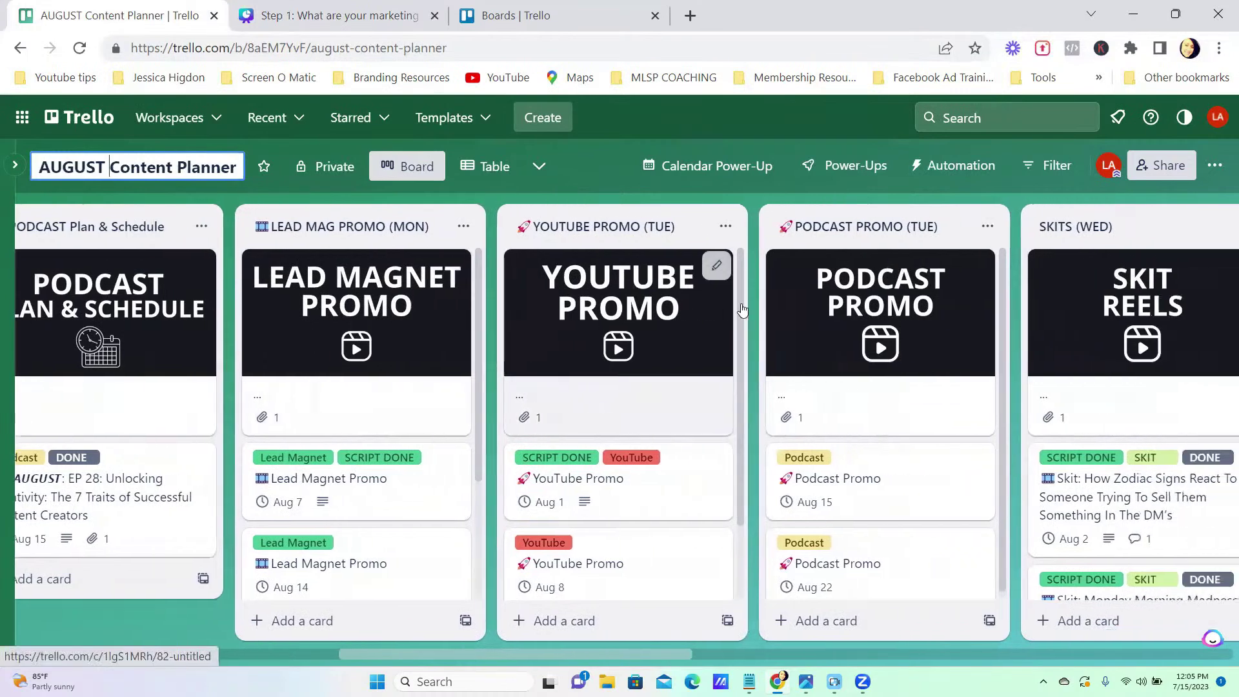
mouse_move(607, 223)
left_mouse_down()
mouse_move(645, 226)
mouse_move(595, 225)
left_mouse_up()
scroll(774, 240, "right", 2)
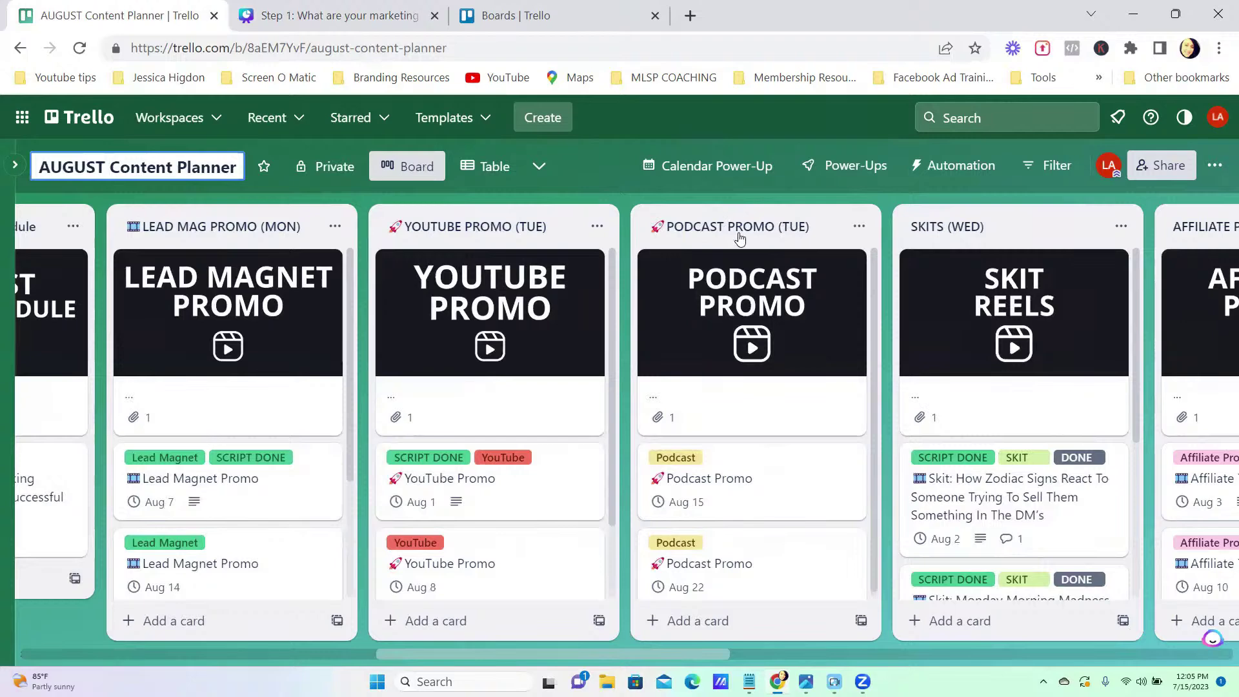
scroll(541, 453, "down", 2)
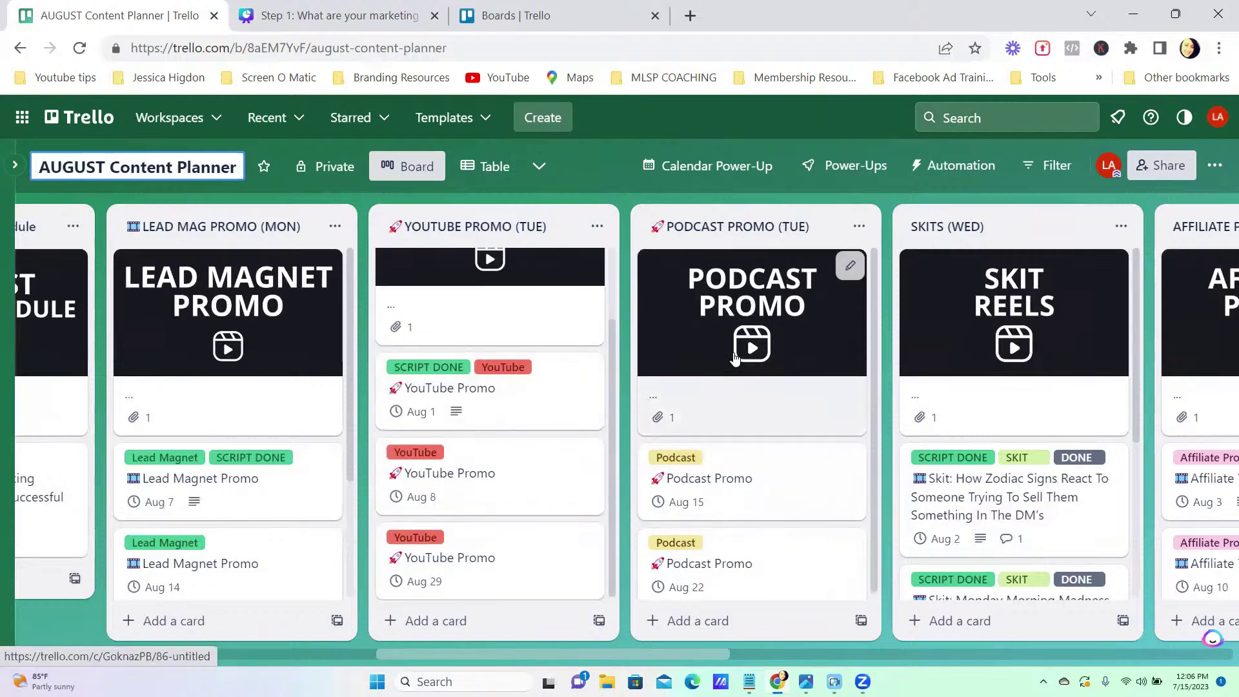
scroll(499, 413, "up", 2)
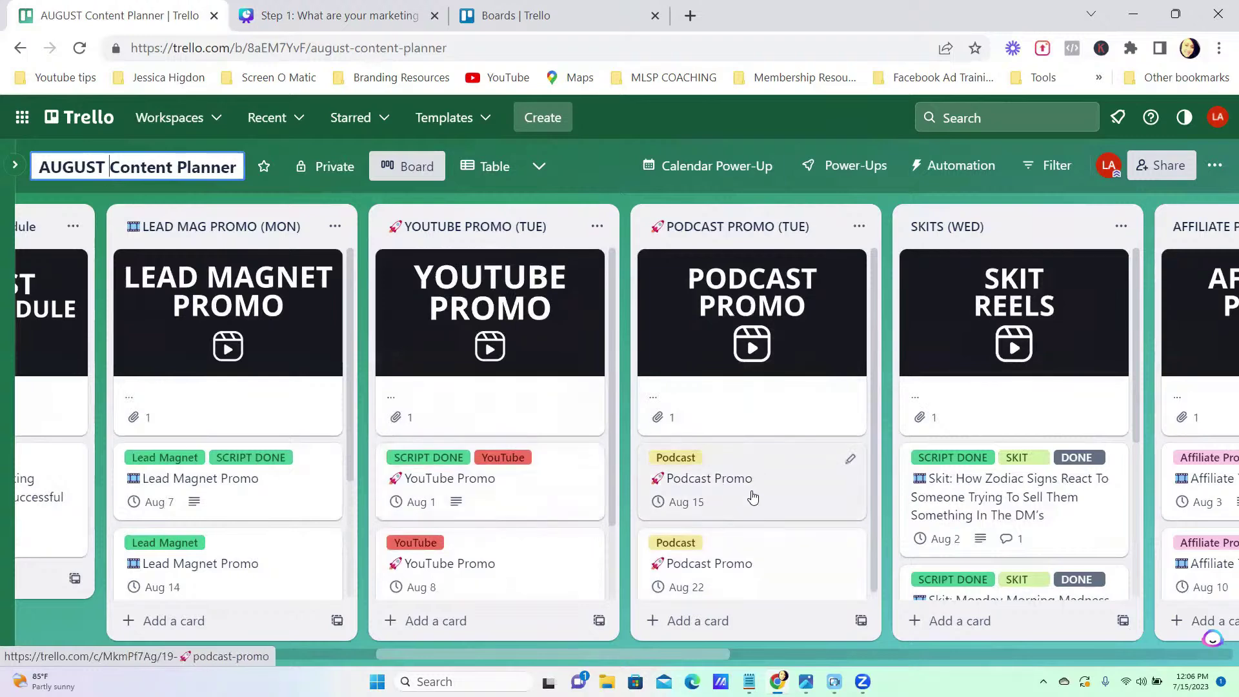
scroll(755, 497, "down", 1)
scroll(755, 497, "up", 1)
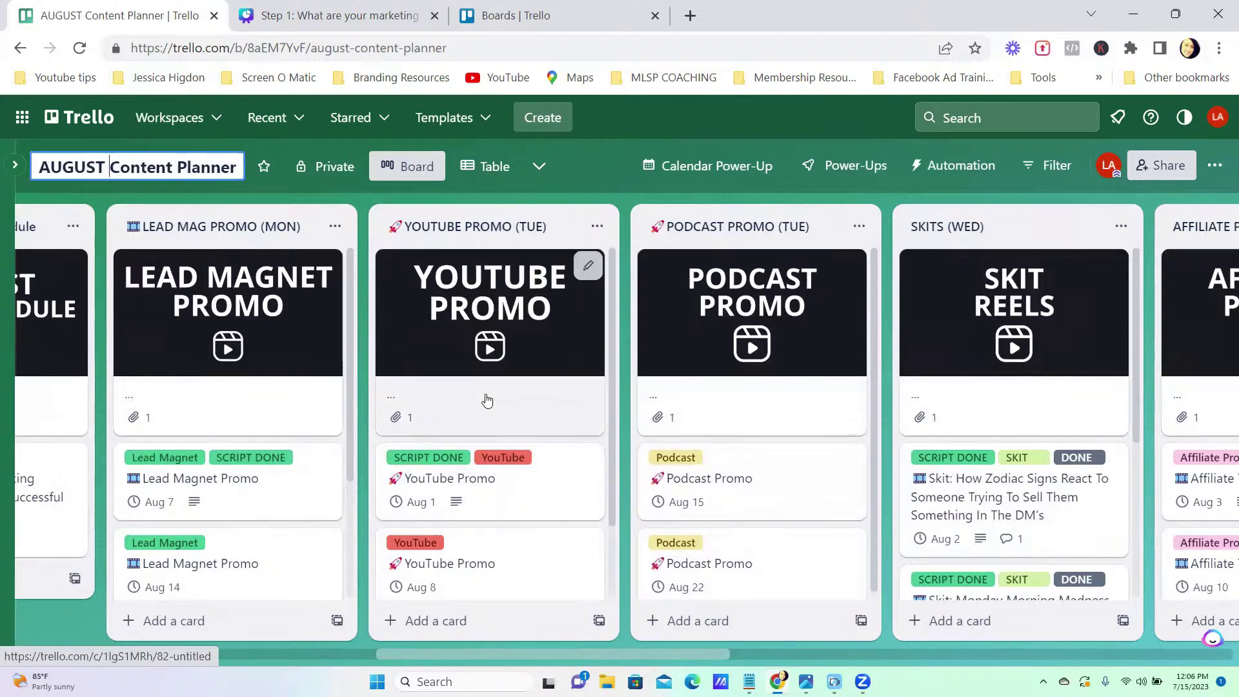
scroll(763, 355, "right", 3)
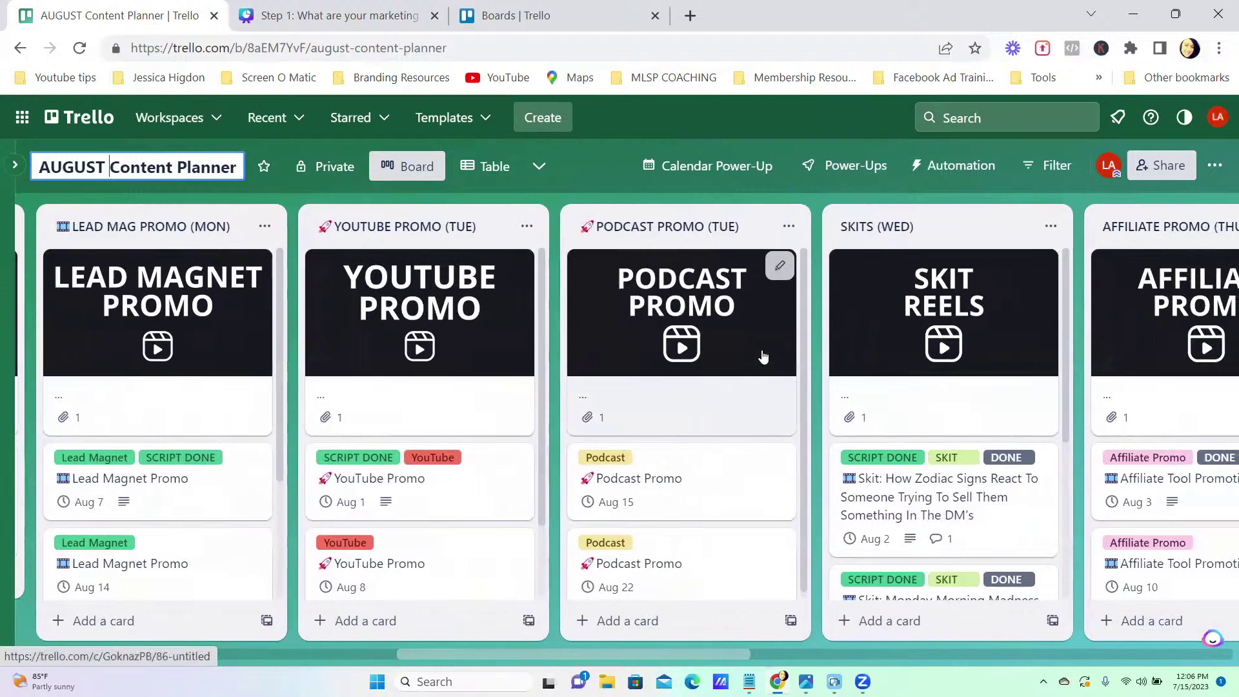
Compare the LEAD MAG PROMO (MON), YOUTUBE PROMO (TUE) and PODCAST PROMO (TUE) lists with the neighbouring SKITS (WED) list.
scroll(762, 355, "right", 3)
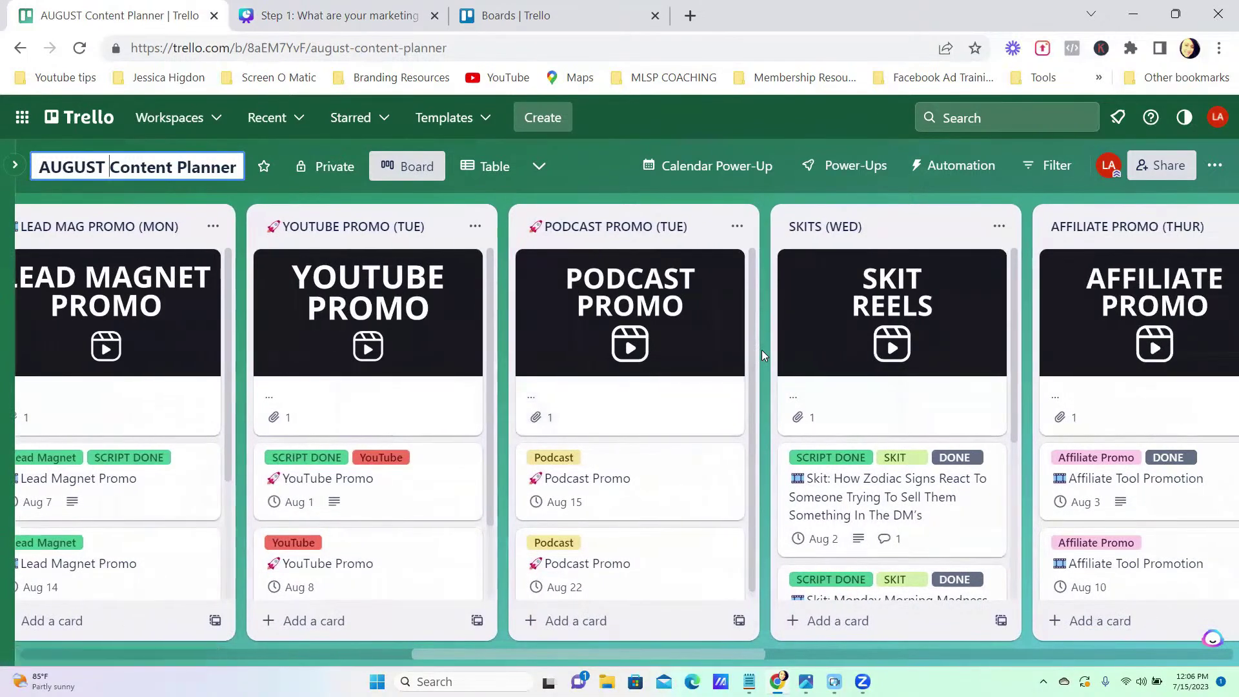
scroll(763, 355, "right", 2)
scroll(456, 355, "left", 15)
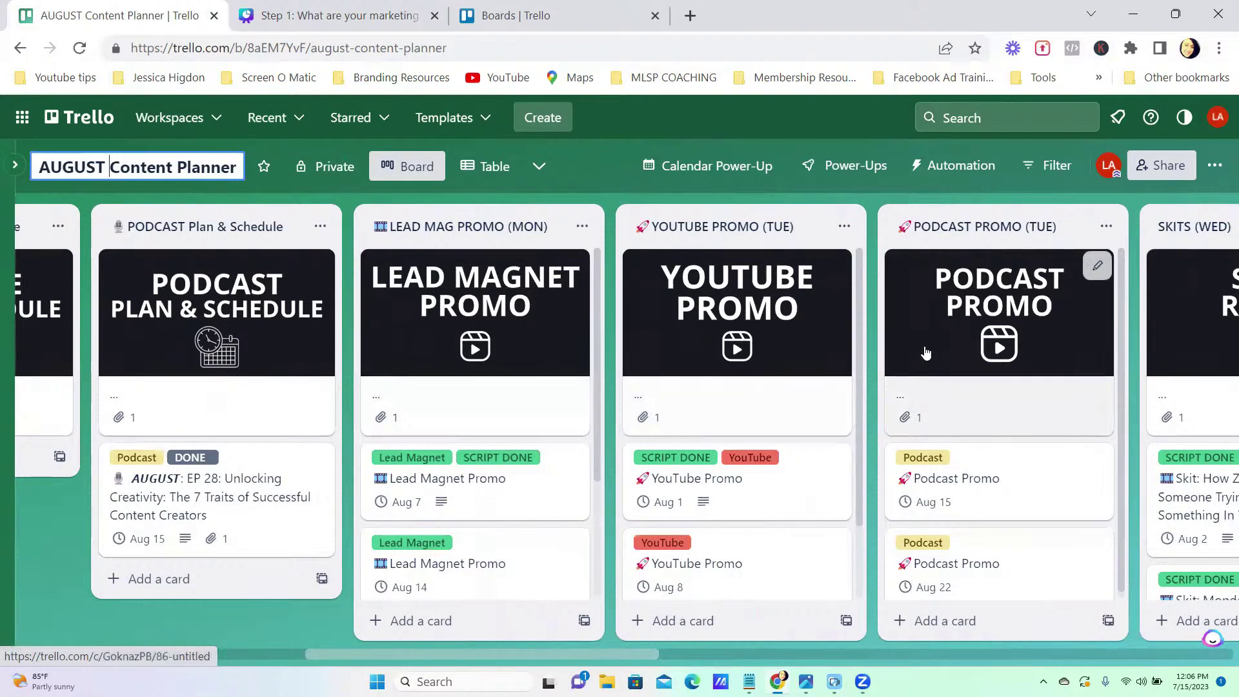
scroll(994, 353, "right", 1)
scroll(994, 353, "right", 8)
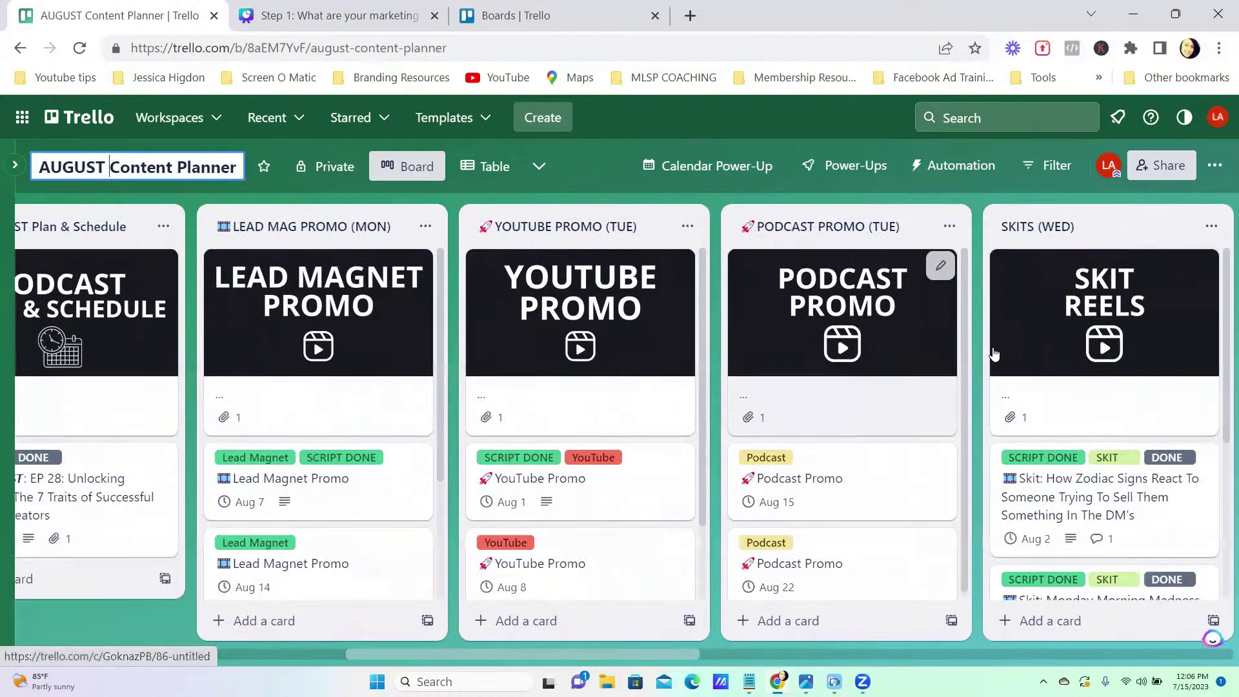
scroll(994, 353, "left", 7)
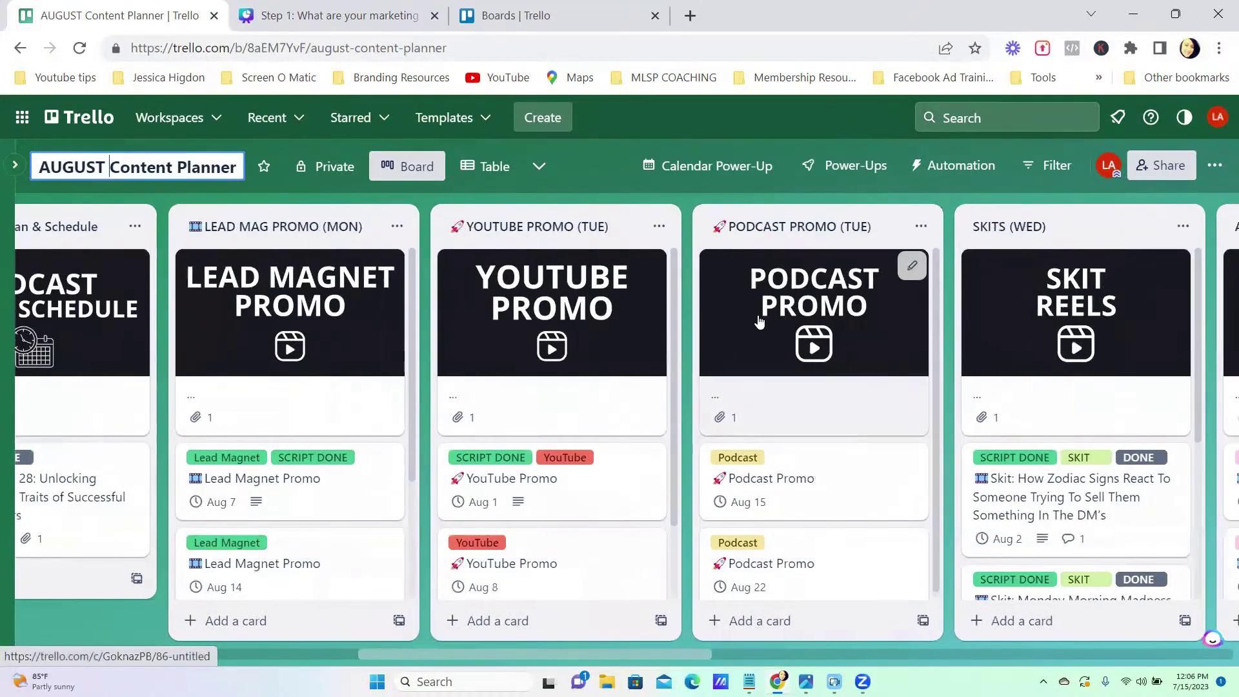
scroll(412, 296, "right", 5)
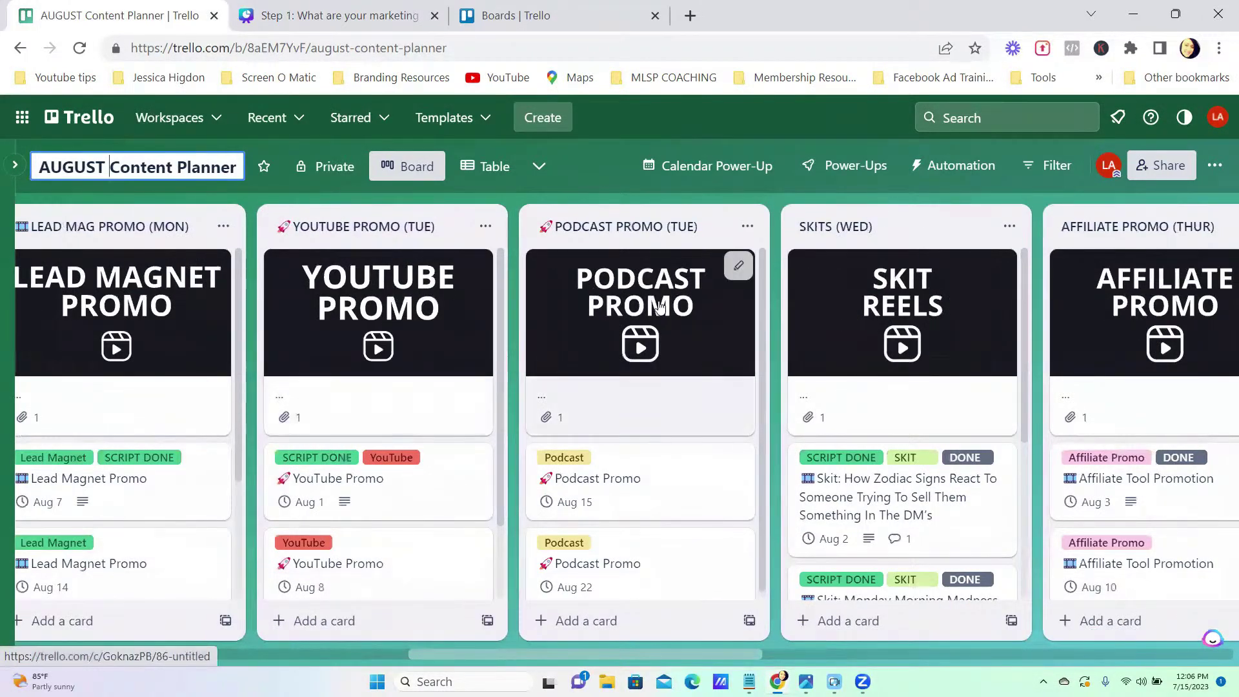
scroll(747, 311, "right", 4)
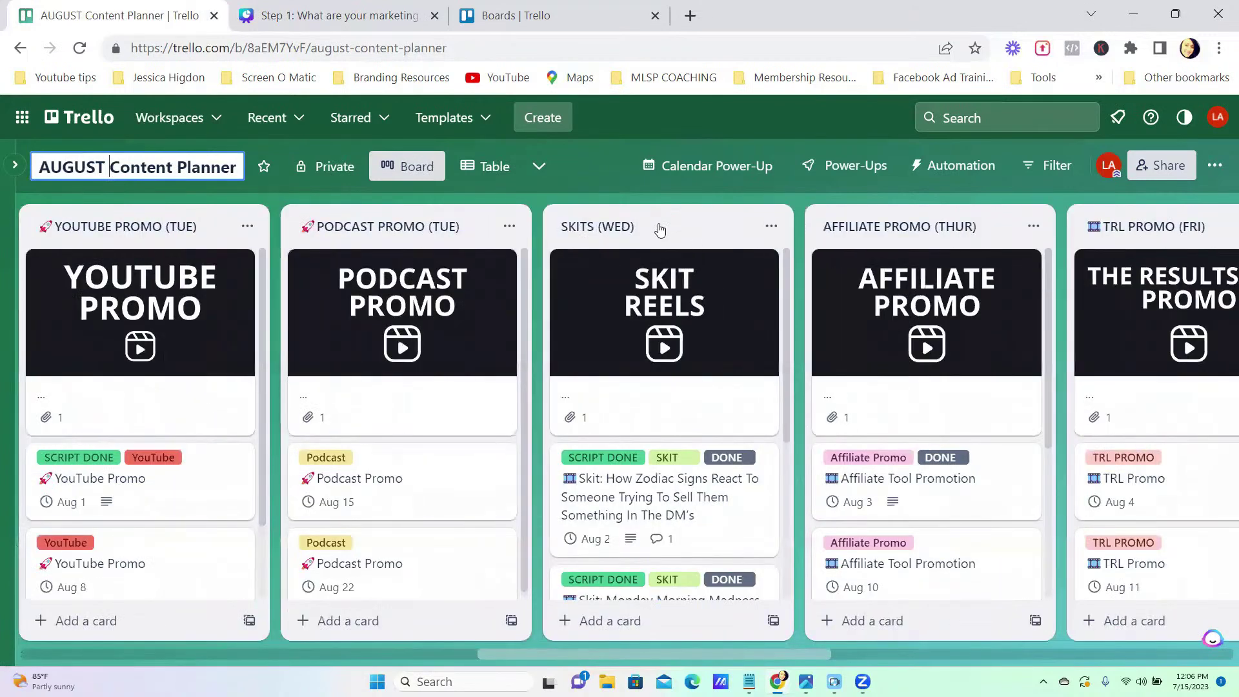
Examine the cards in the SKITS (WED), AFFILIATE PROMO (THUR) and TRL PROMO (FRI) lists.
left_click_drag(687, 220, 665, 229)
scroll(667, 431, "down", 3)
scroll(629, 288, "up", 3)
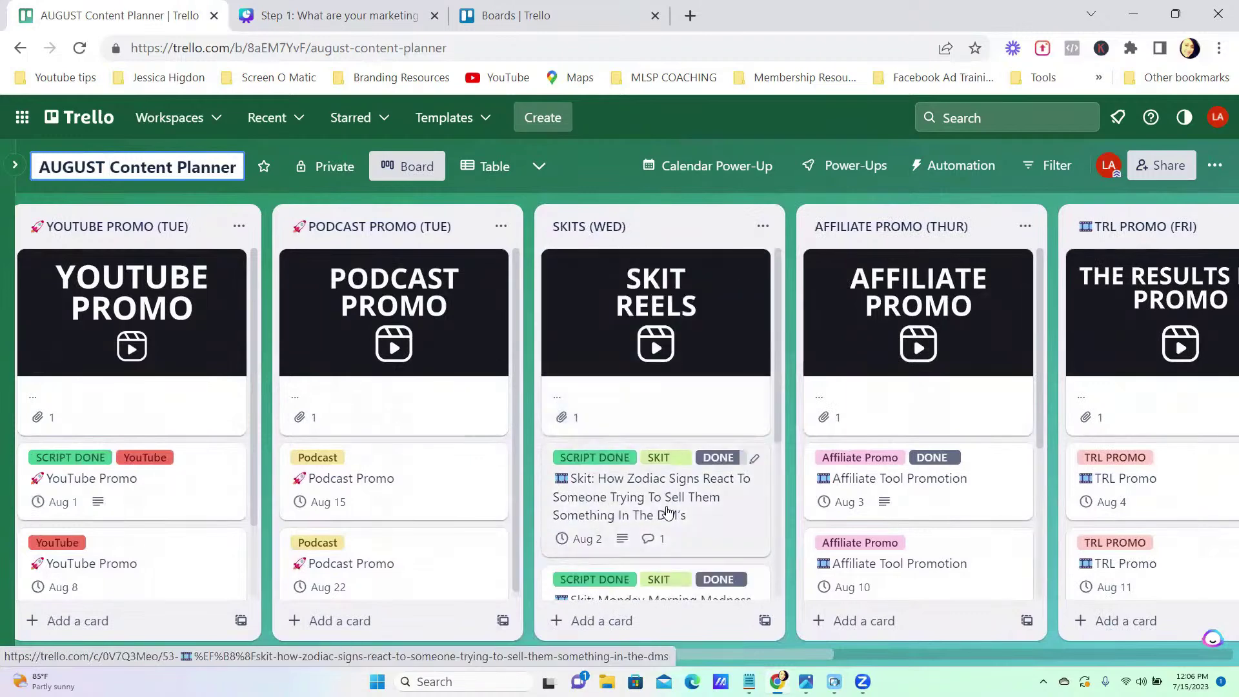
scroll(836, 407, "right", 3)
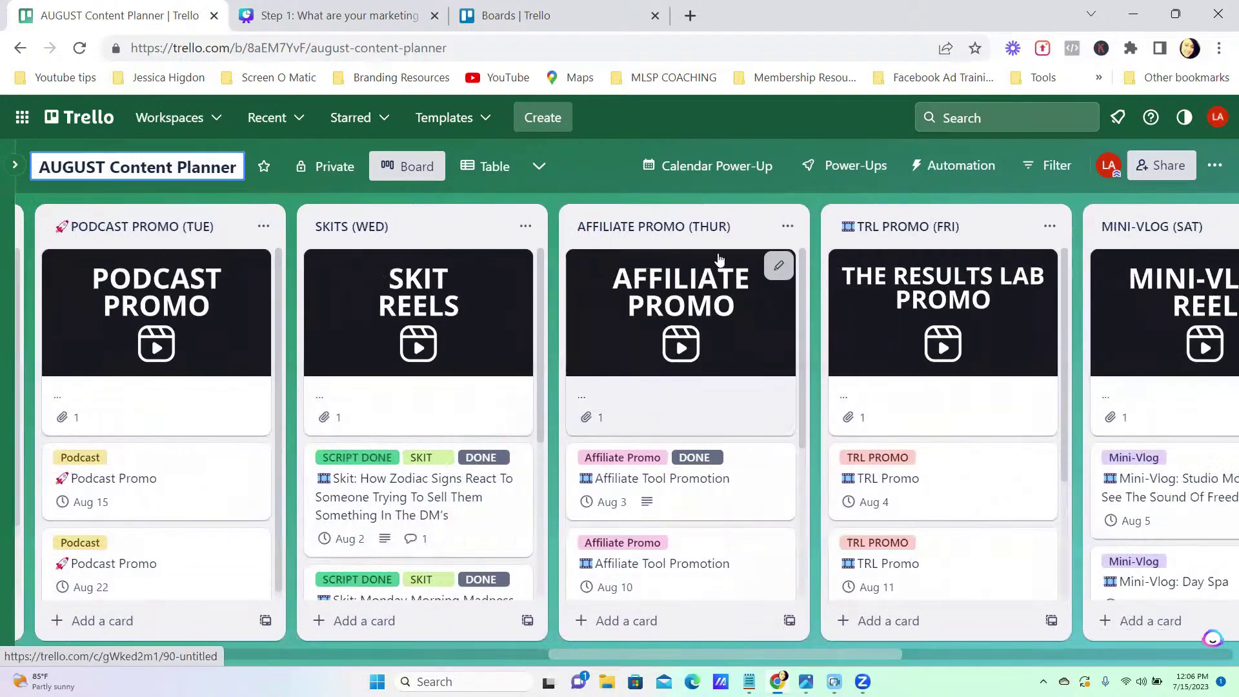
left_click_drag(727, 231, 727, 231)
scroll(1018, 248, "right", 1)
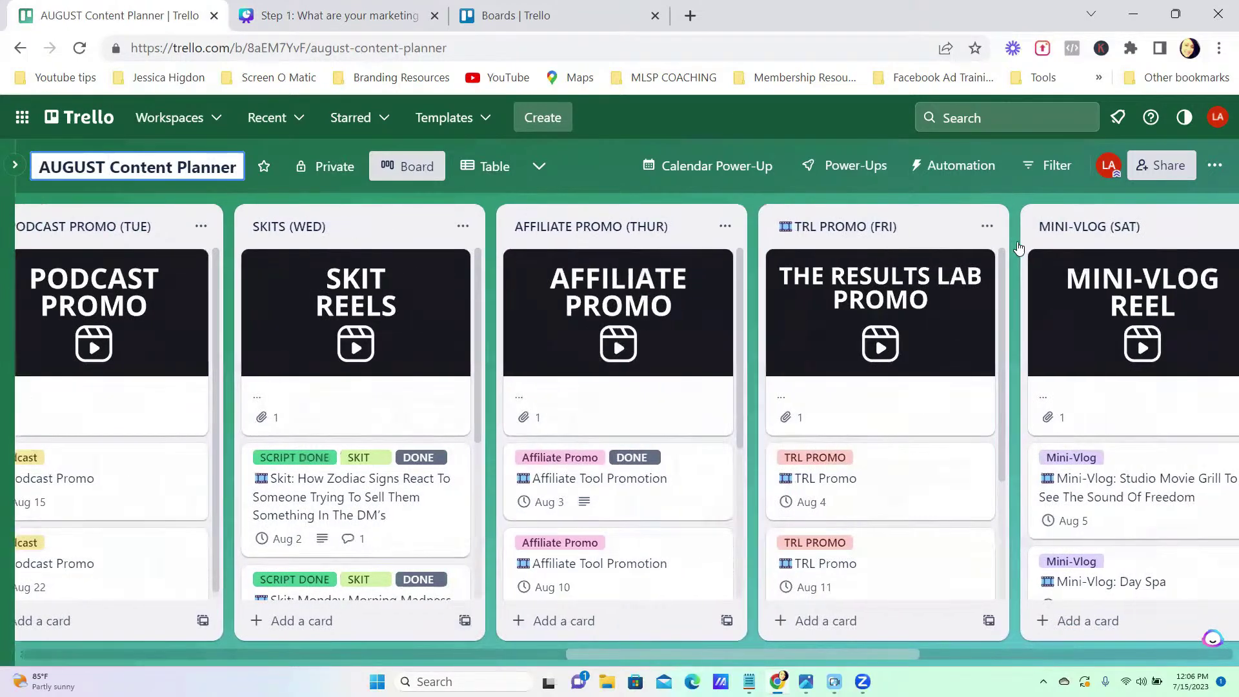
scroll(1018, 249, "right", 1)
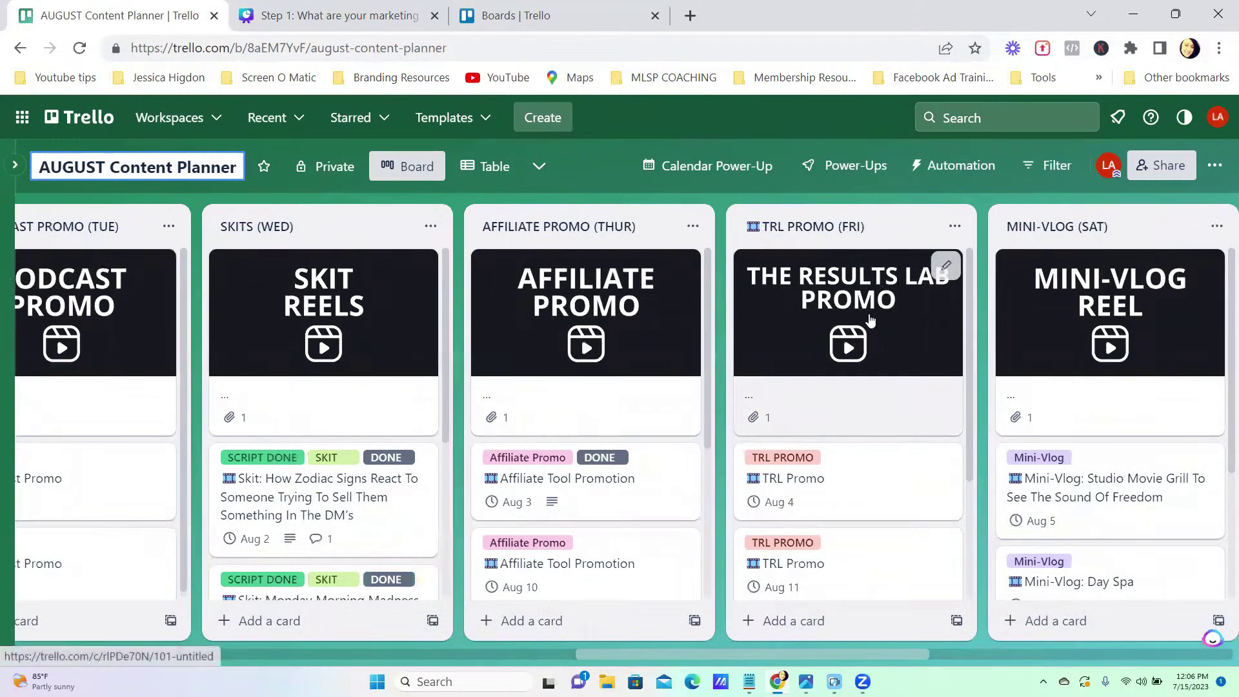
Review the MINI-VLOG (SAT) list, both Sunday B-ROLL lists and the ARCHIVED CONTENT list.
scroll(873, 322, "right", 4)
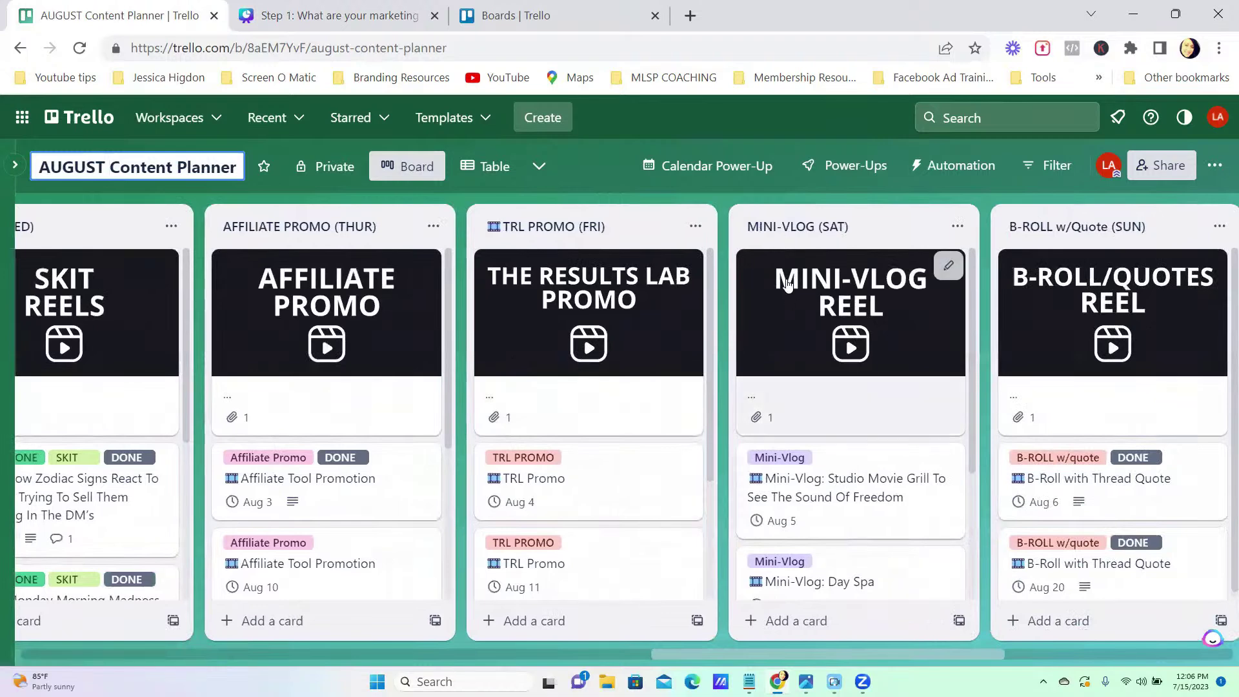
scroll(894, 308, "right", 5)
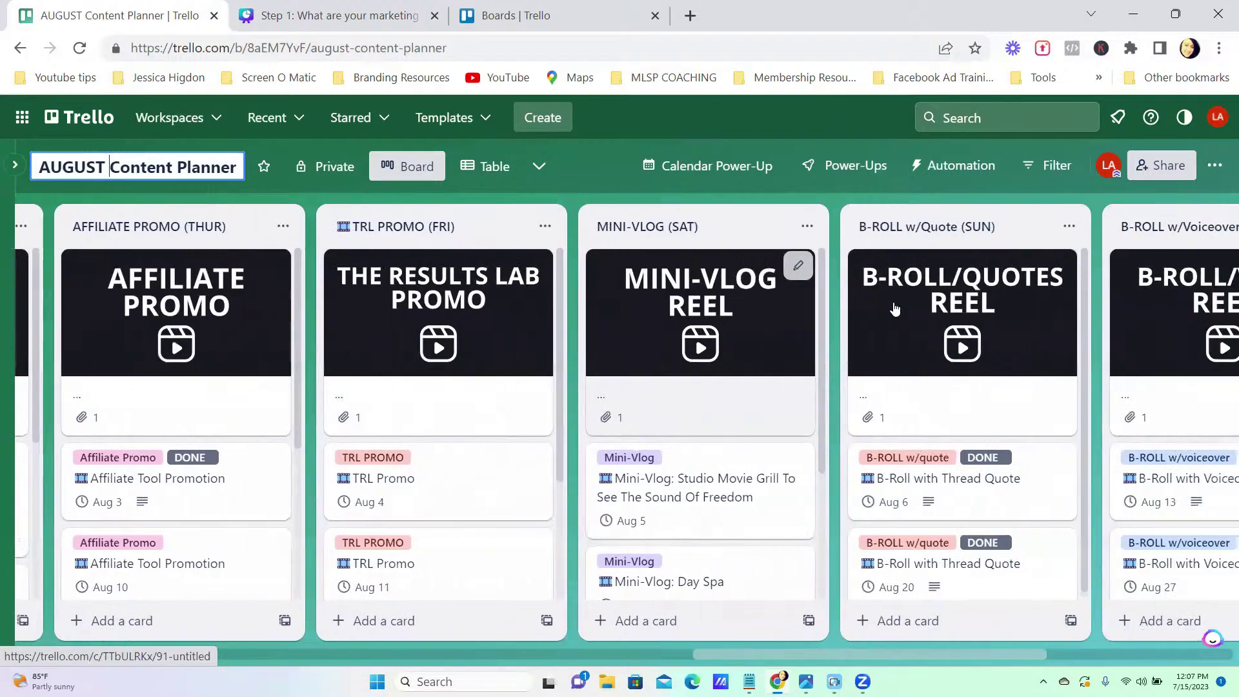
scroll(836, 256, "right", 1)
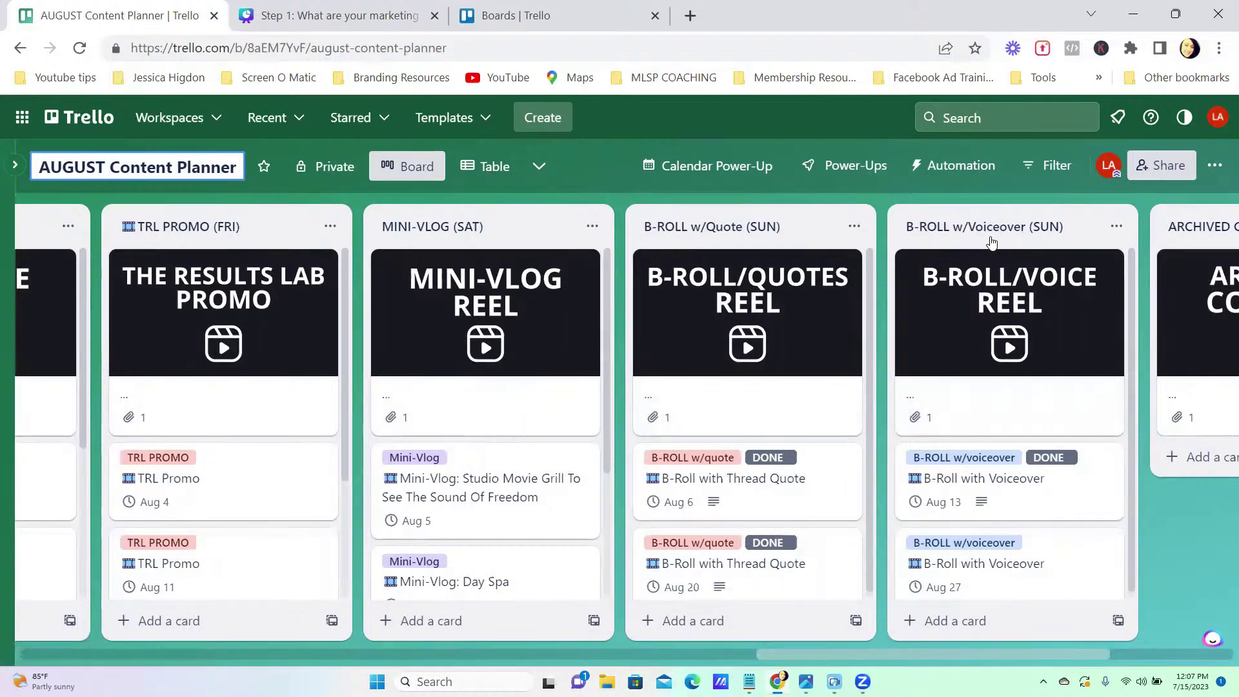
scroll(991, 242, "right", 5)
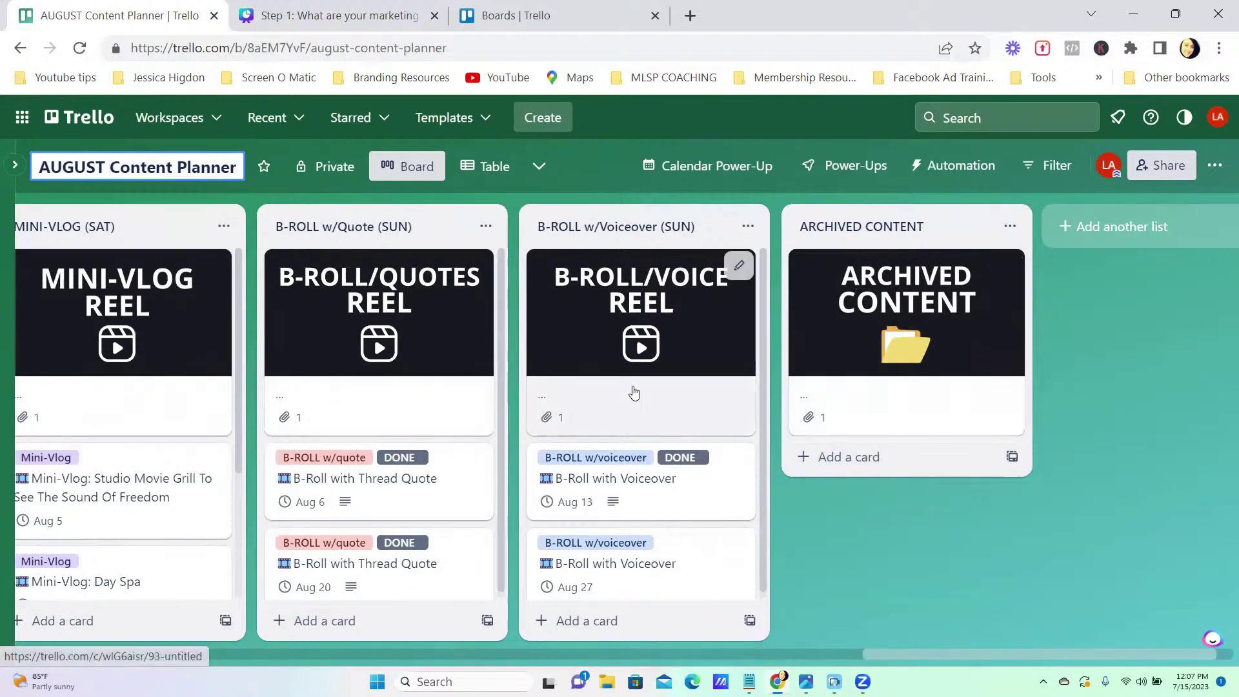
scroll(633, 393, "left", 2)
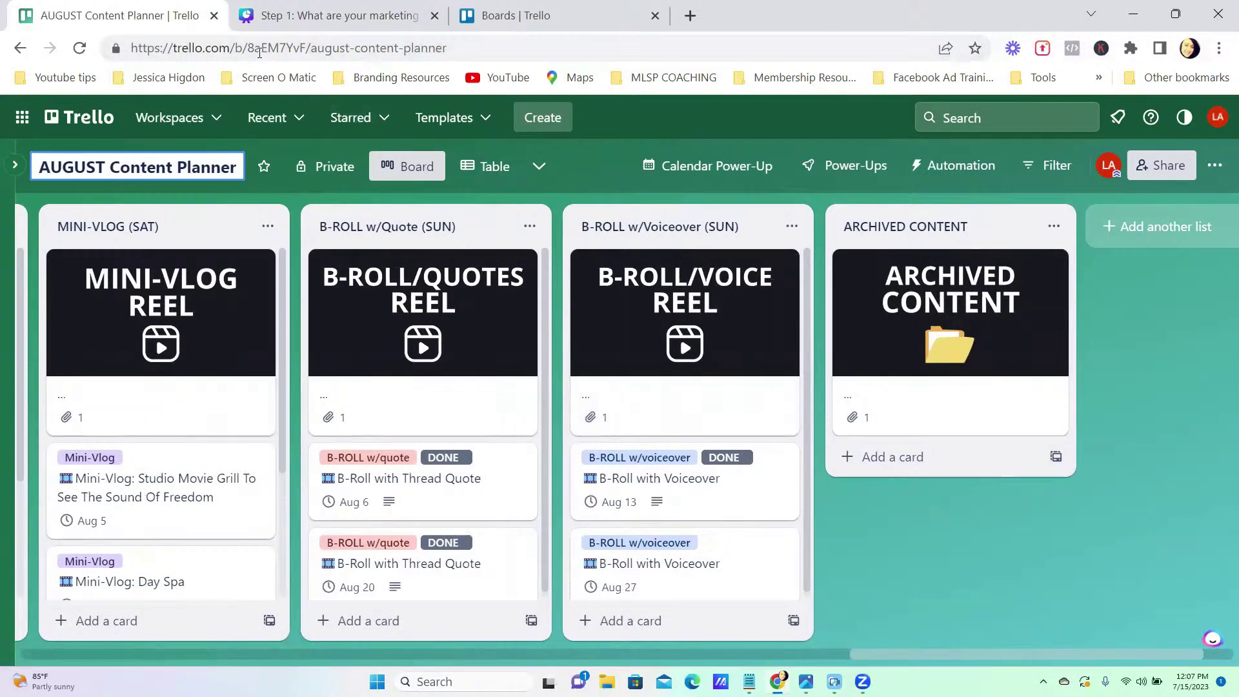
scroll(305, 299, "right", 1)
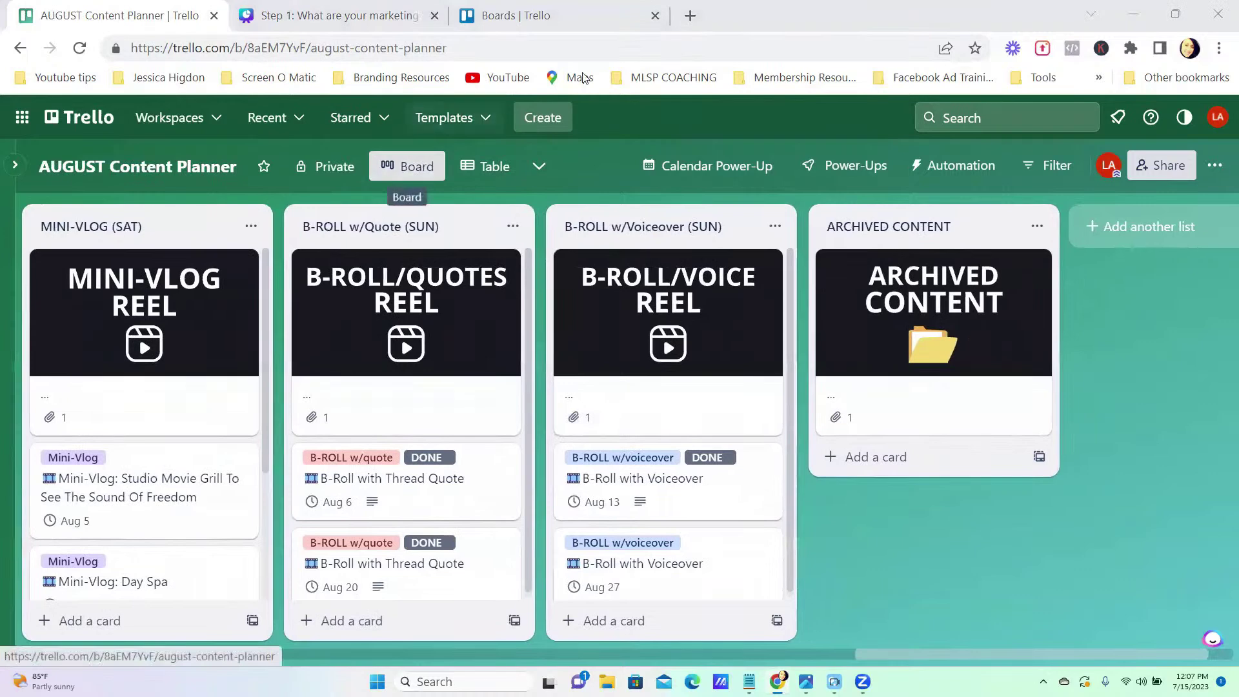
Create a new board titled AUGUST TEST with its visibility set to Private.
left_click(539, 12)
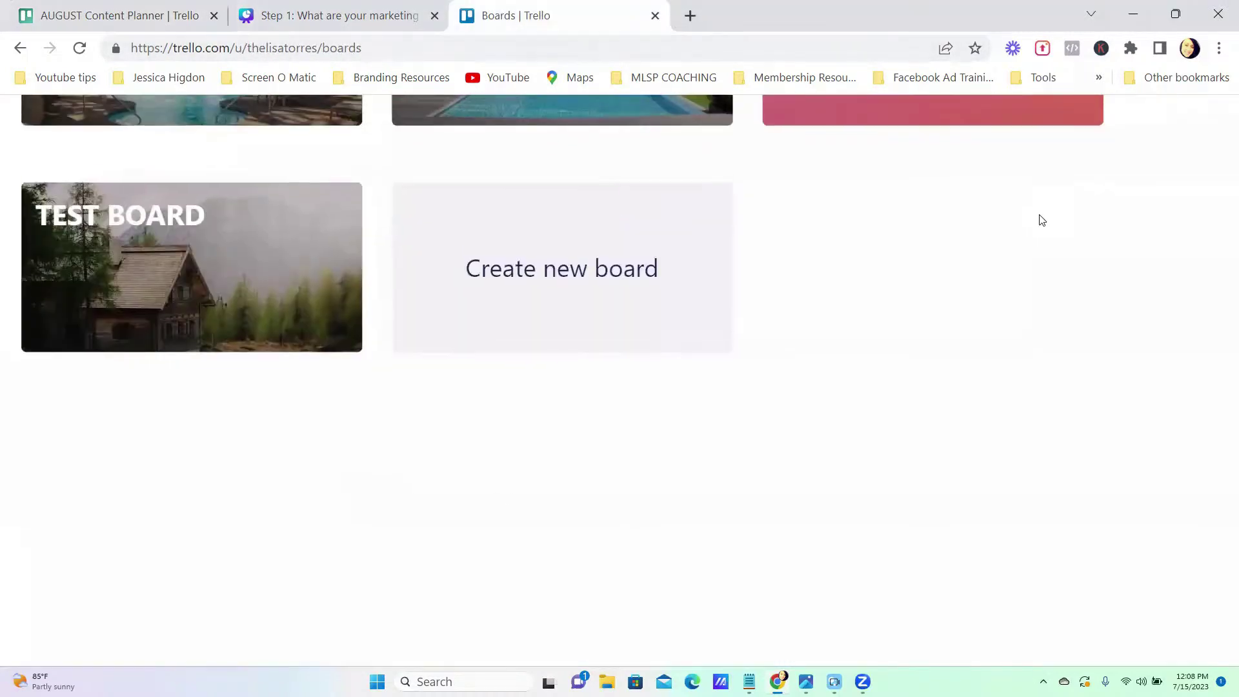
left_click(552, 290)
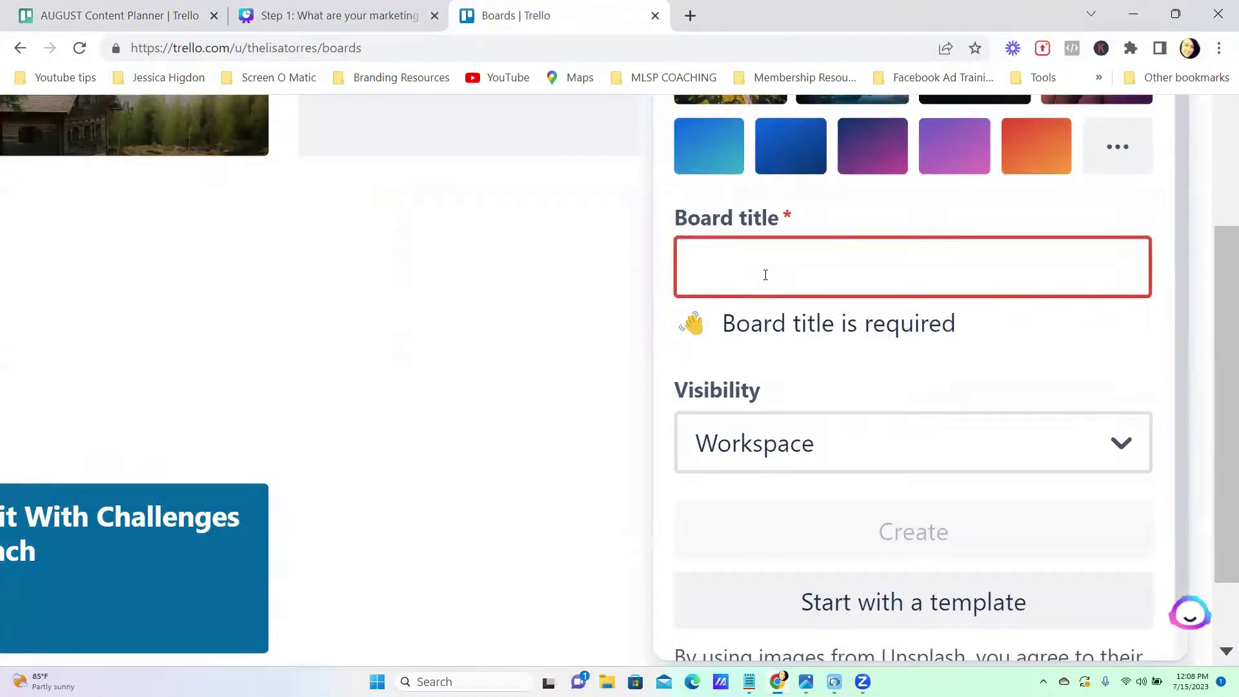
type("AUGUST TTEST")
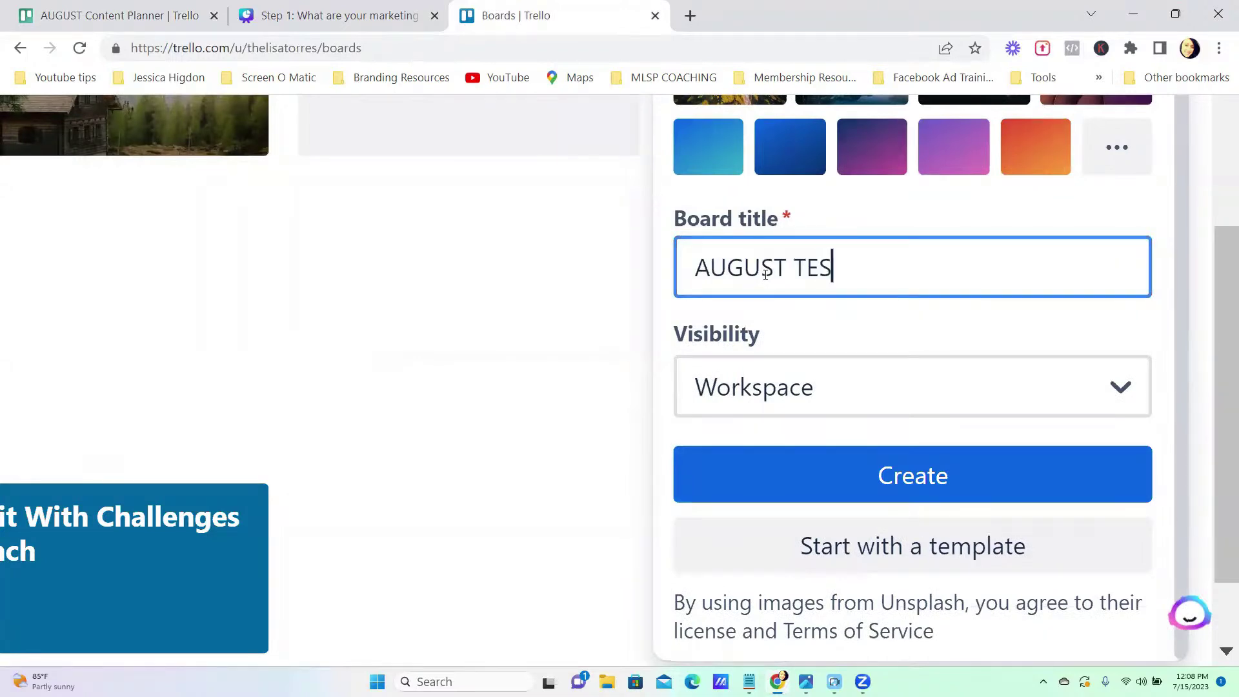
left_click(796, 387)
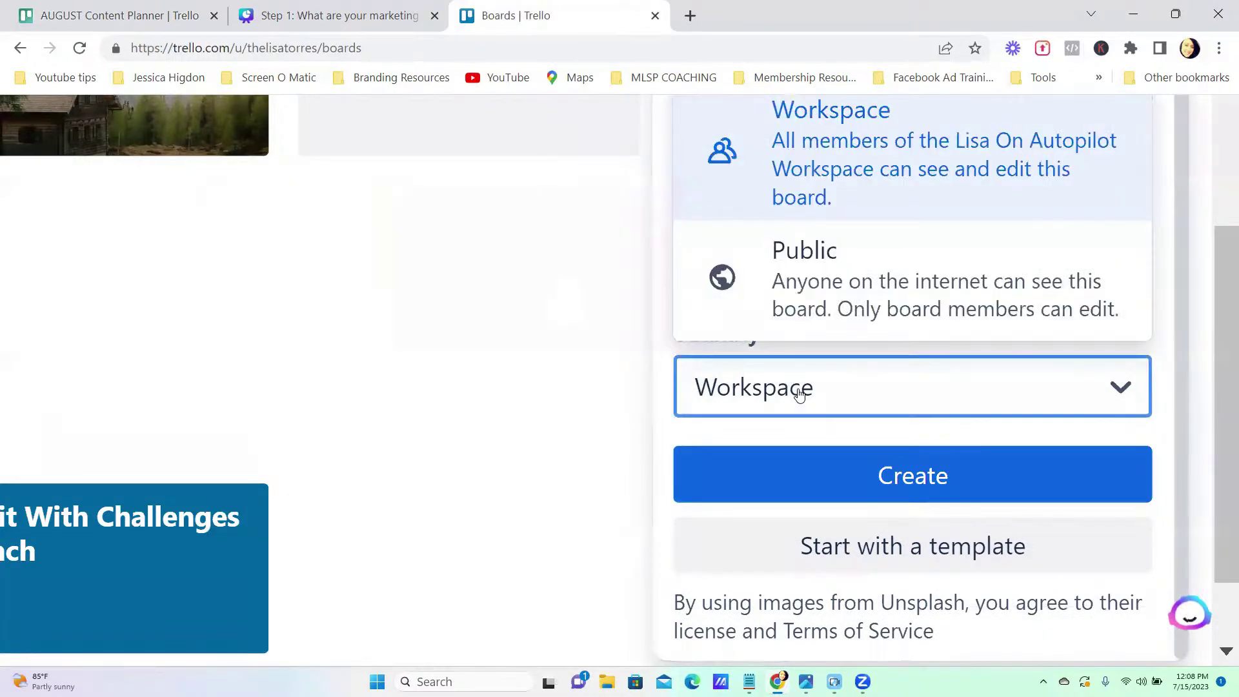
left_click(824, 385)
left_click(824, 385)
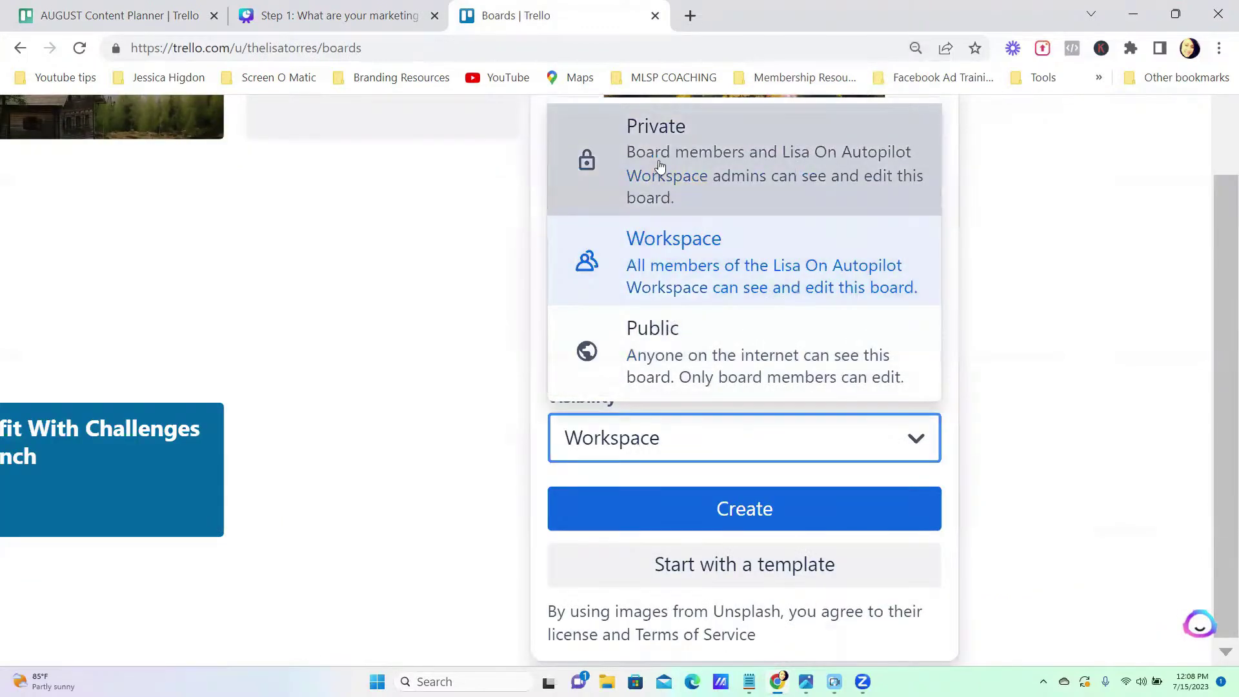
left_click(659, 166)
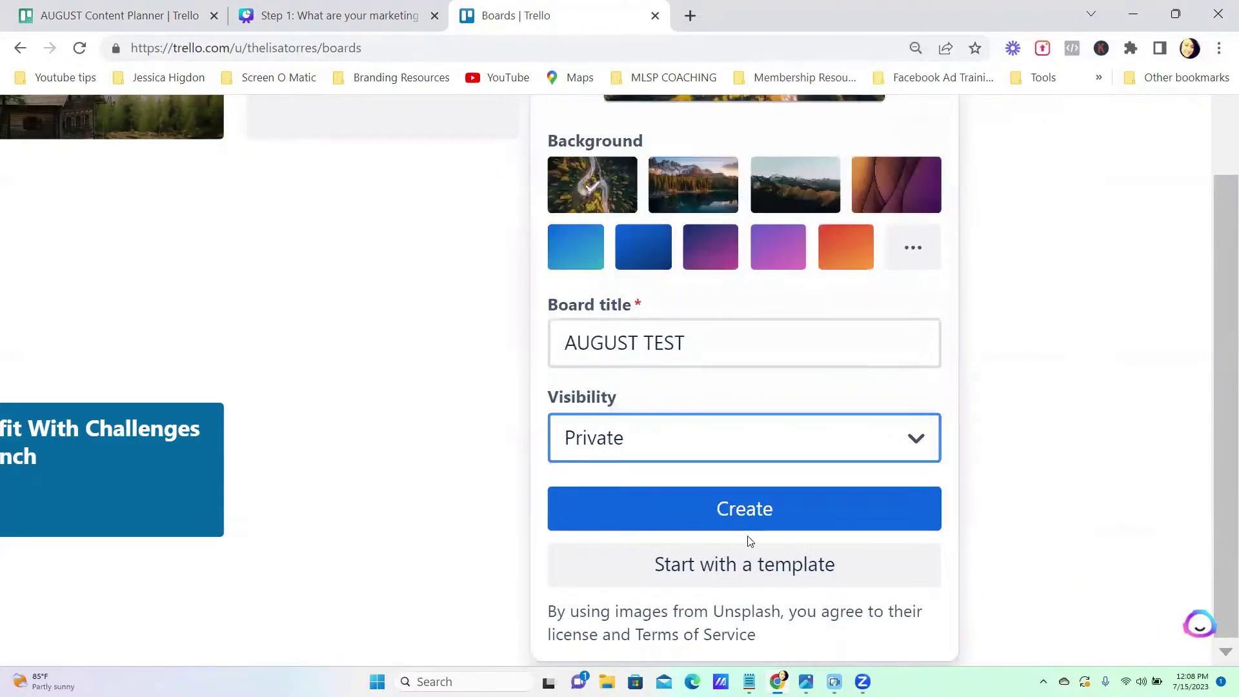
left_click(739, 513)
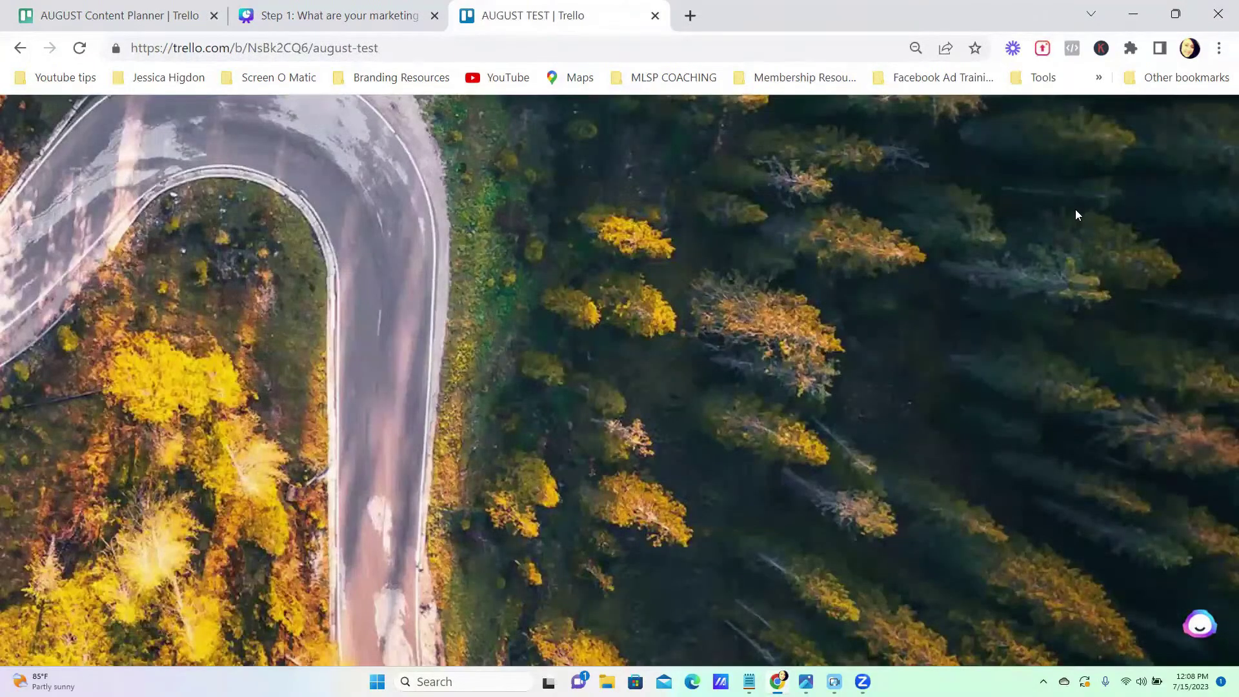
Add three lists named YouTube, Podcast and Reels to the AUGUST TEST board.
key("ctrl+minus")
key("ctrl+minus")
key("ctrl+minus")
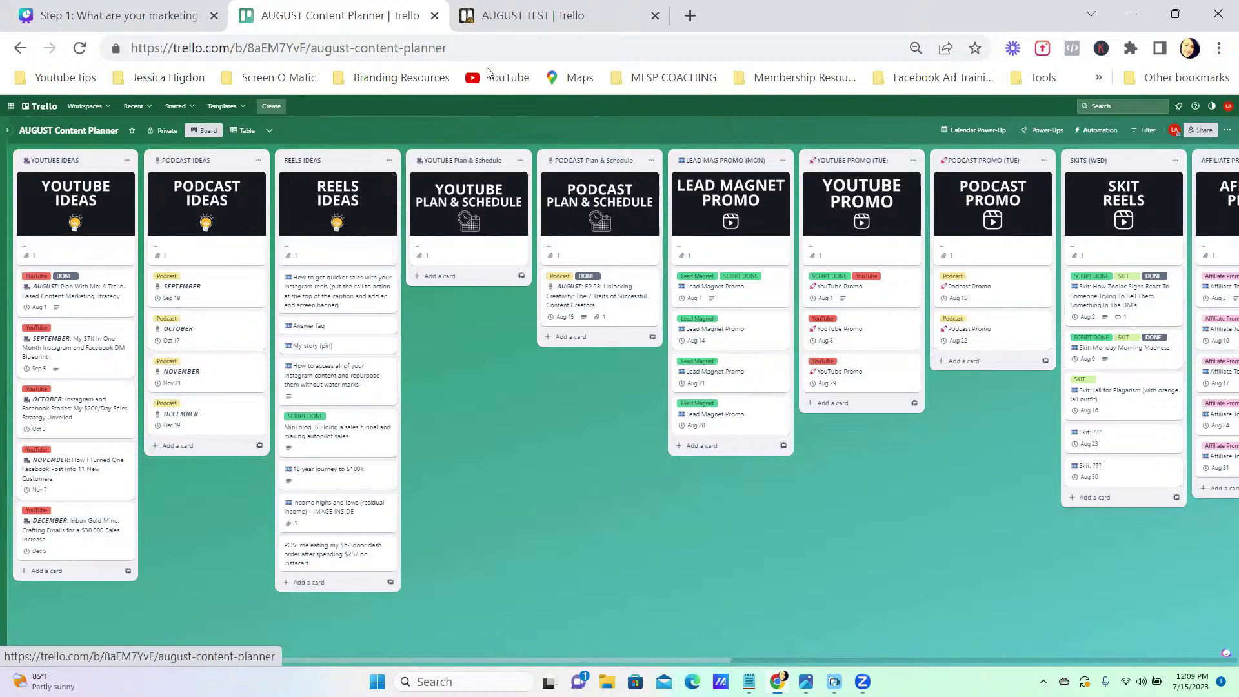
left_click(529, 16)
left_click(143, 224)
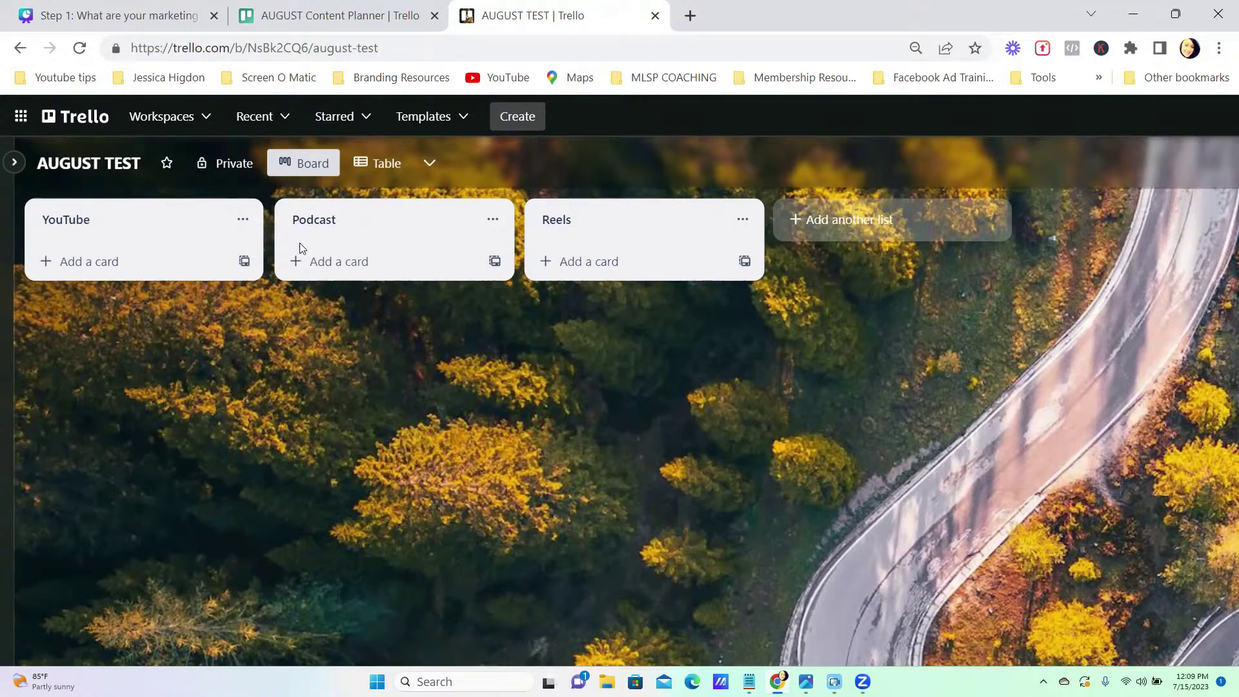
Following the August Content Planner's layout, add YouTube Plan & Schedule and Podcast Plan & Schedule lists to the AUGUST TEST board.
left_click(306, 16)
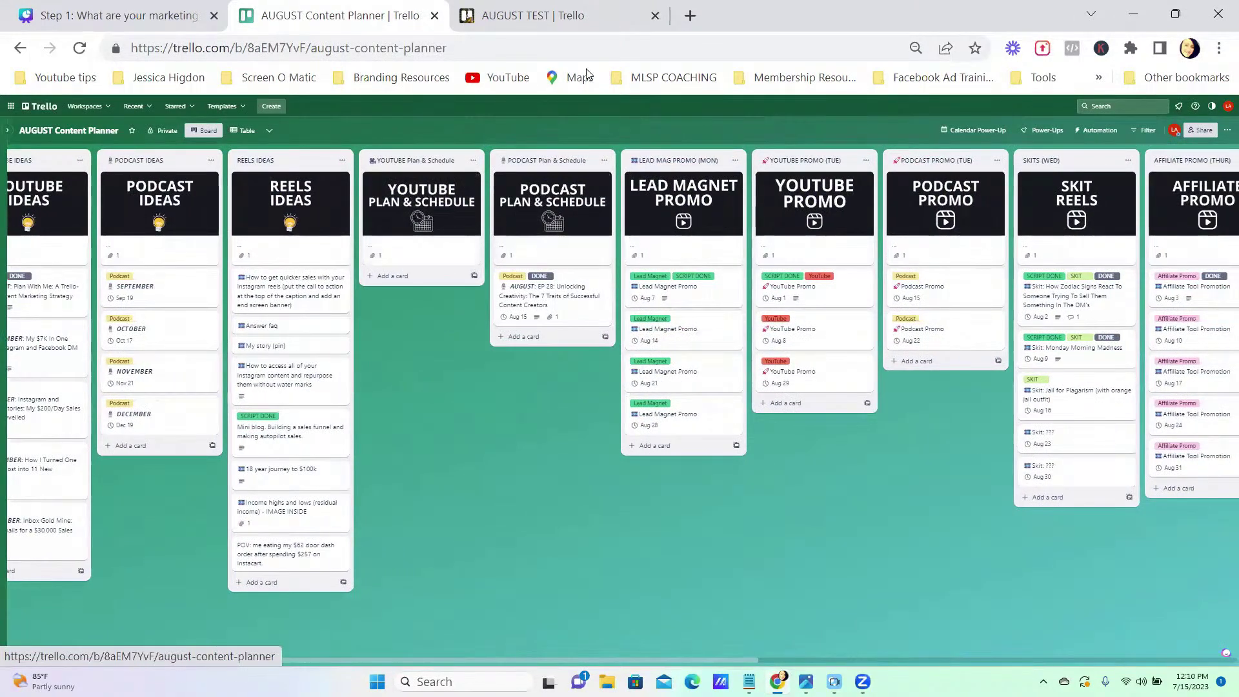
left_click(554, 18)
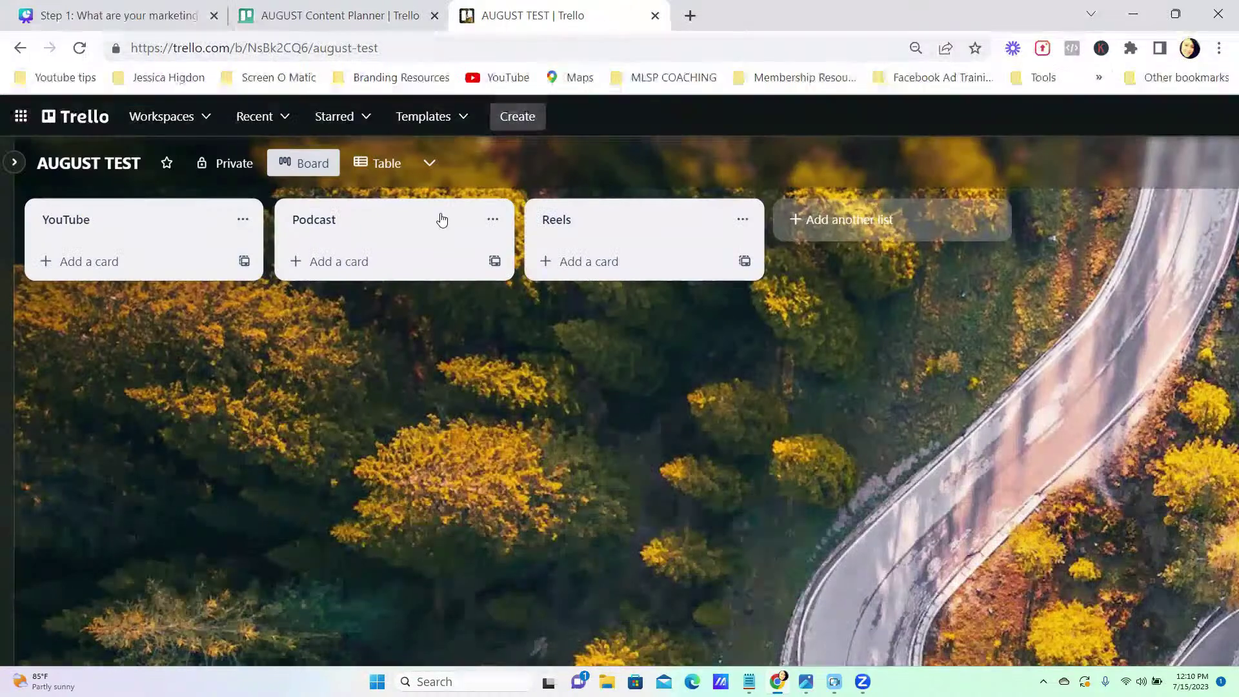
left_click(820, 219)
type("YouTube")
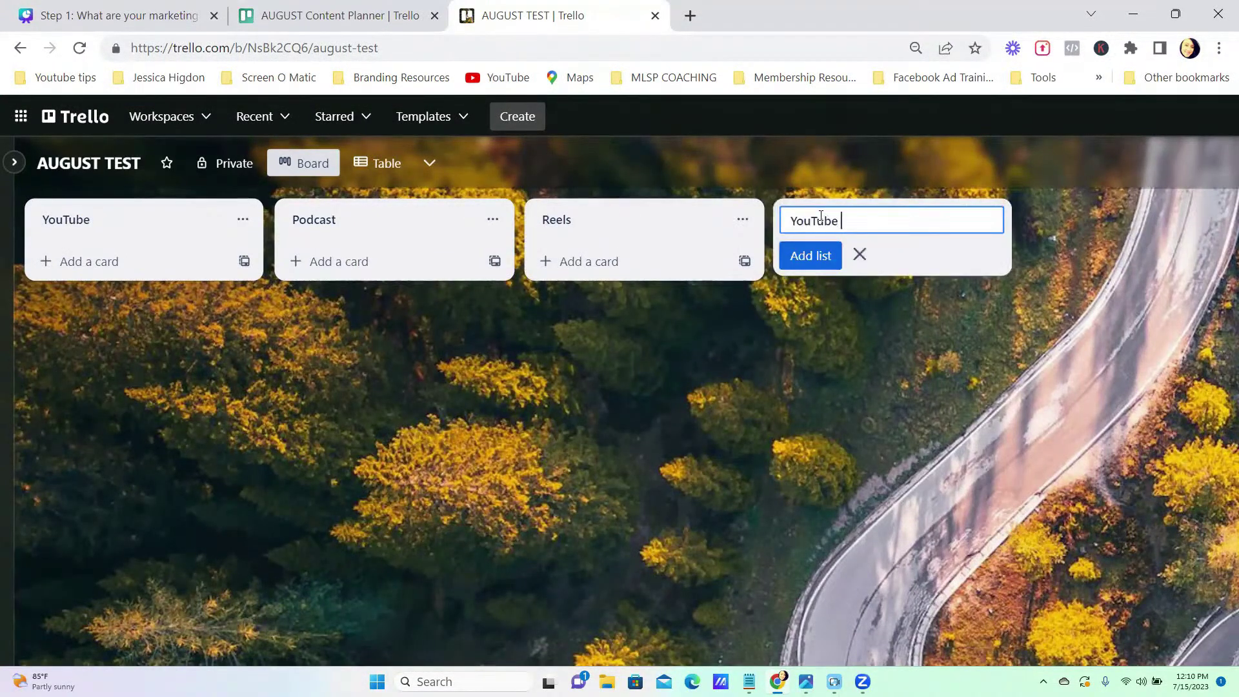
type(" Plan")
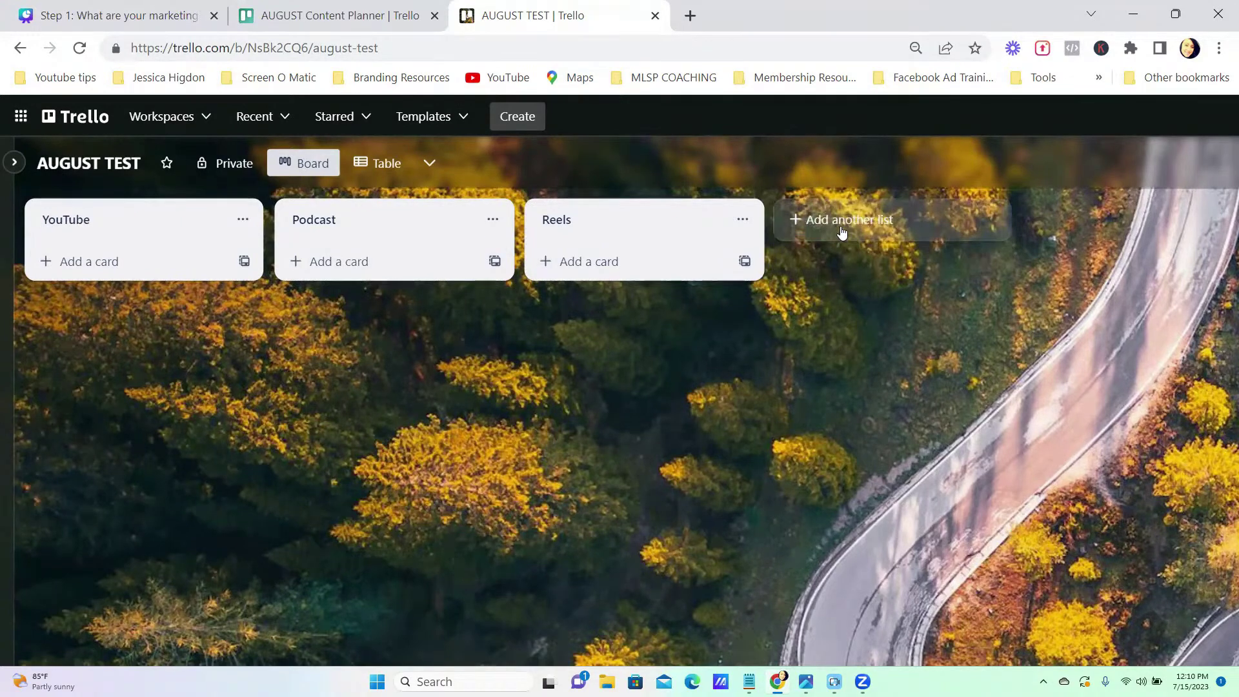
type("& Schedule")
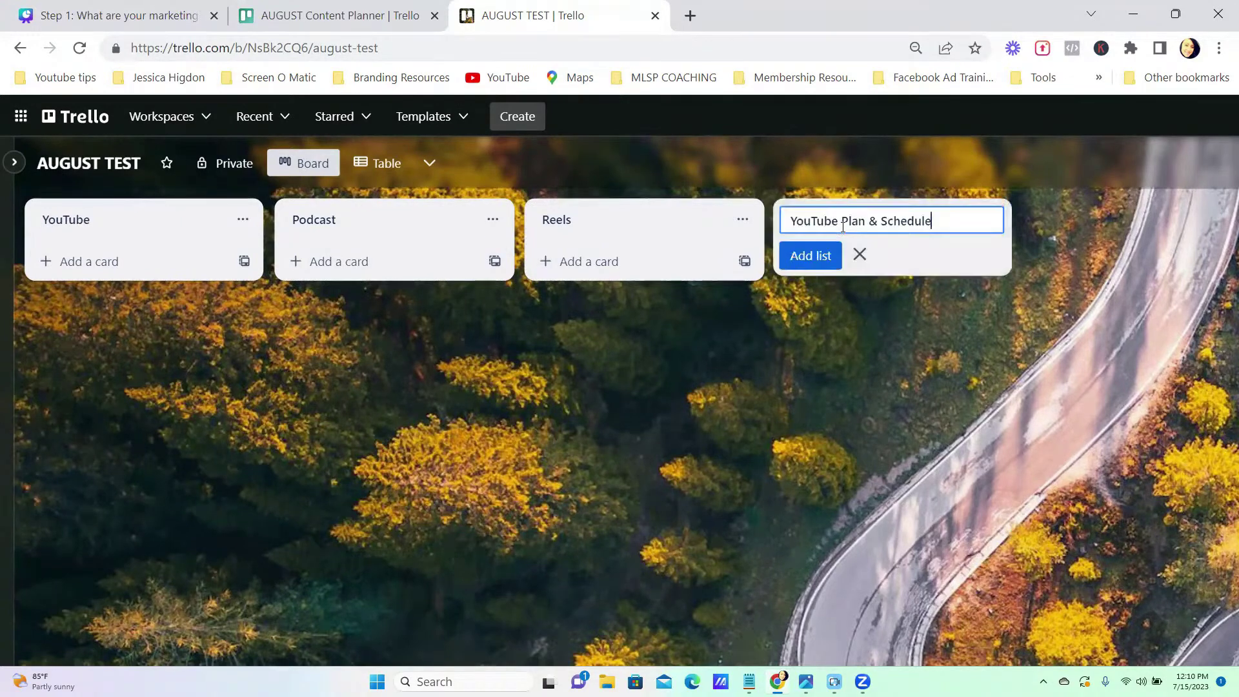
key("Return")
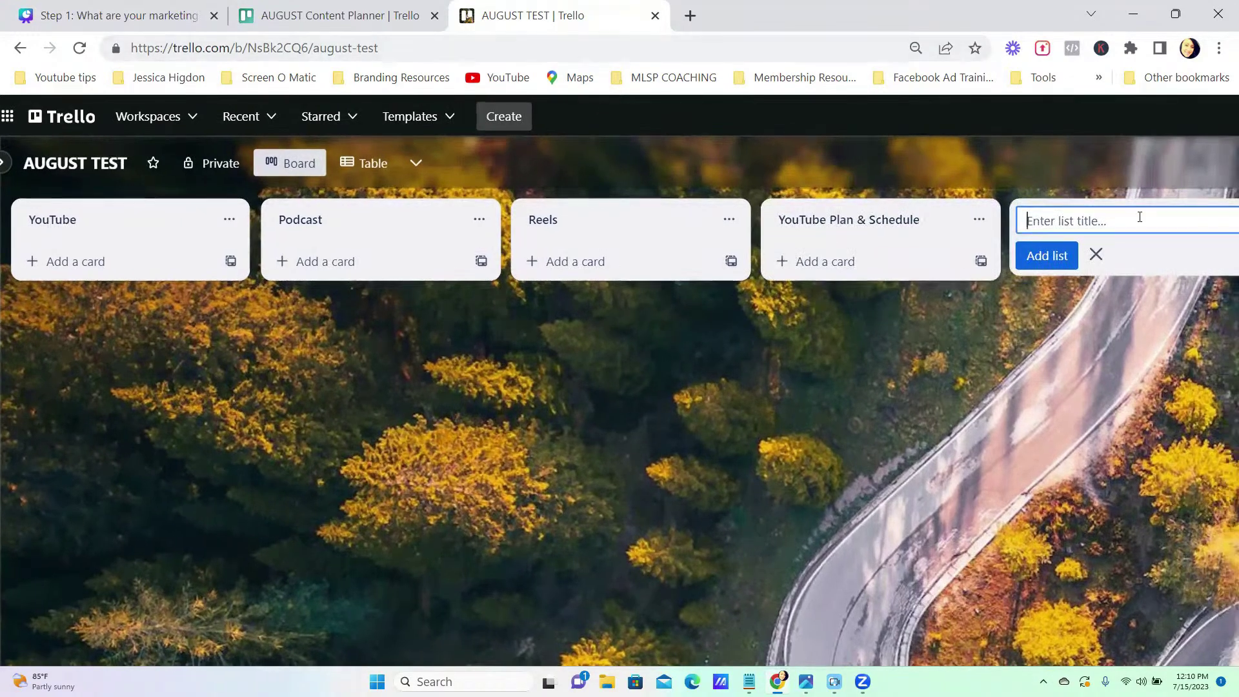
type("Pod")
Following the August Content Planner's layout, add a Lead Magnet Promo (MON) list to the AUGUST TEST board.
left_click(332, 16)
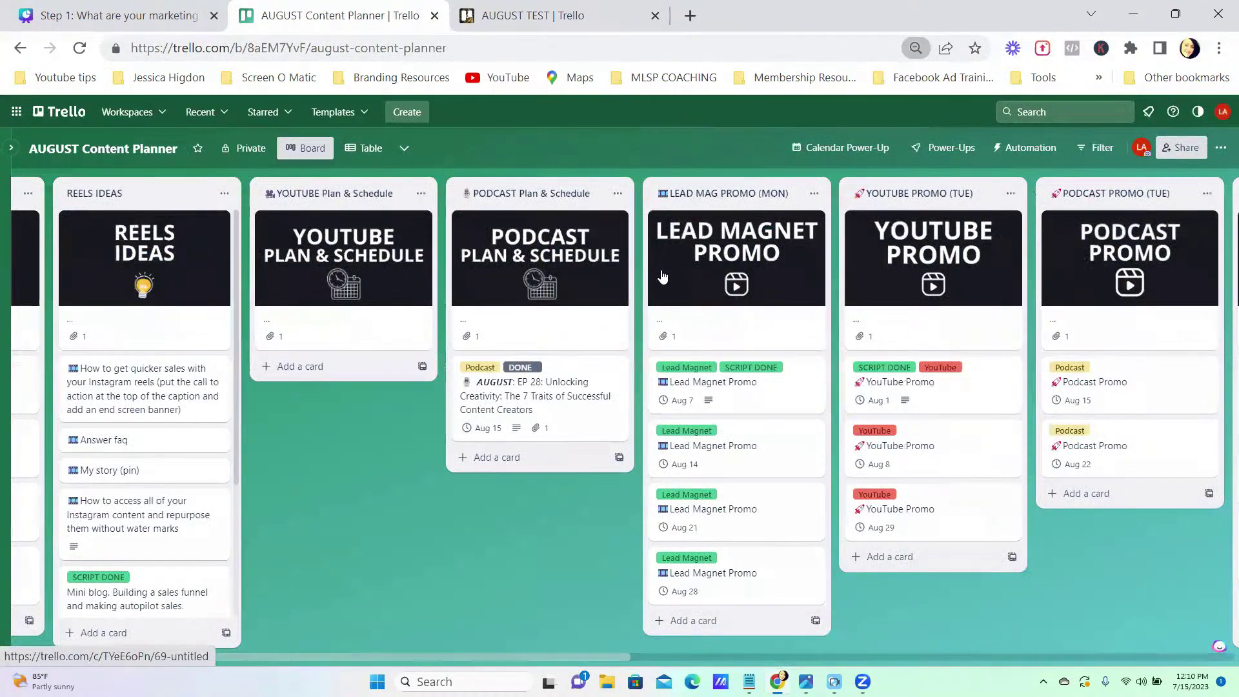
scroll(664, 277, "right", 6)
scroll(256, 229, "right", 2)
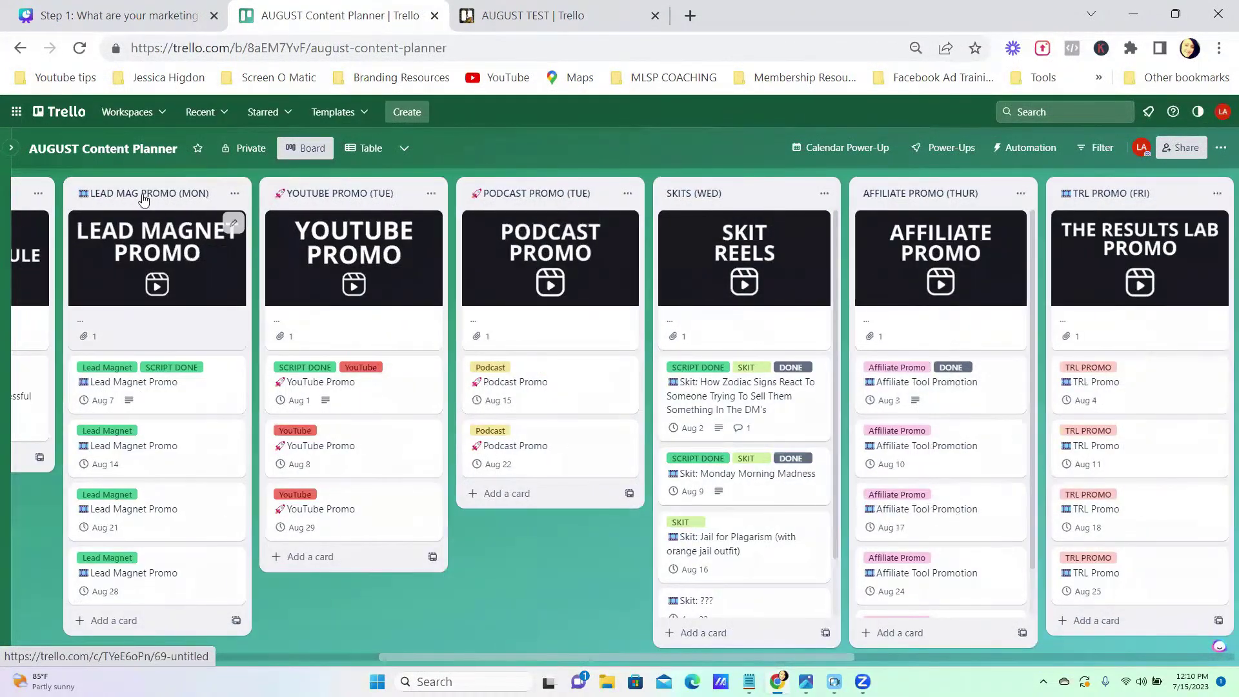
left_click(571, 18)
scroll(935, 280, "right", 5)
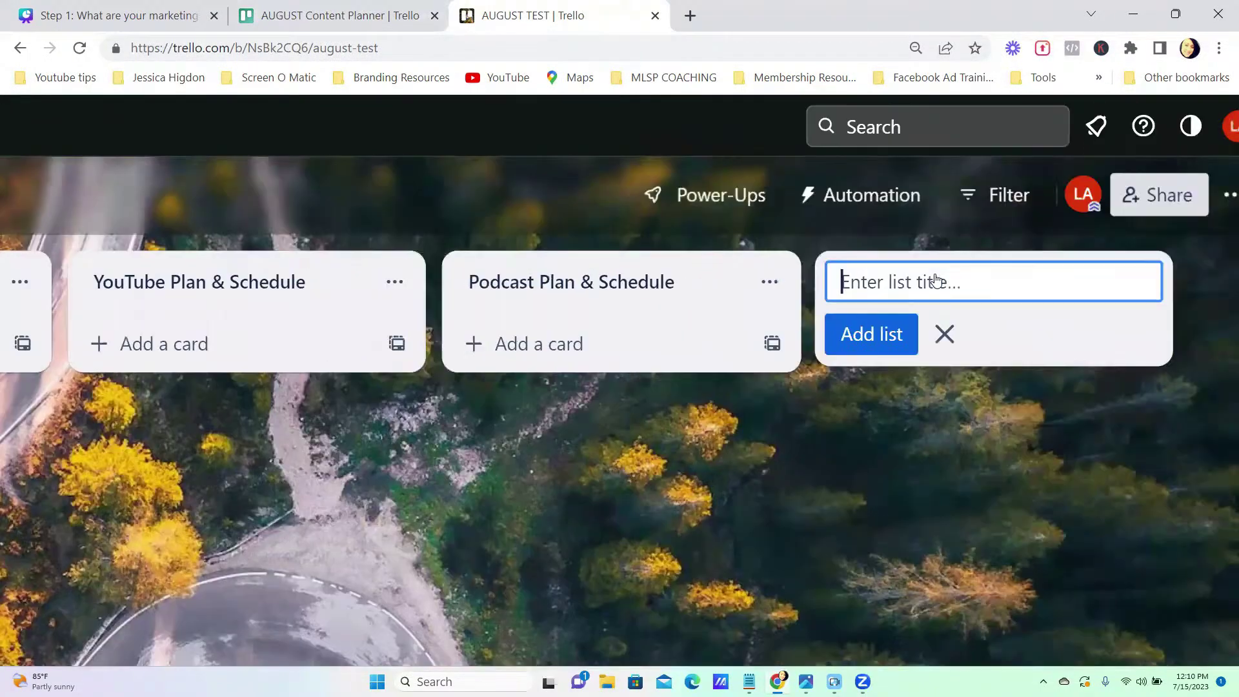
type("Lead M")
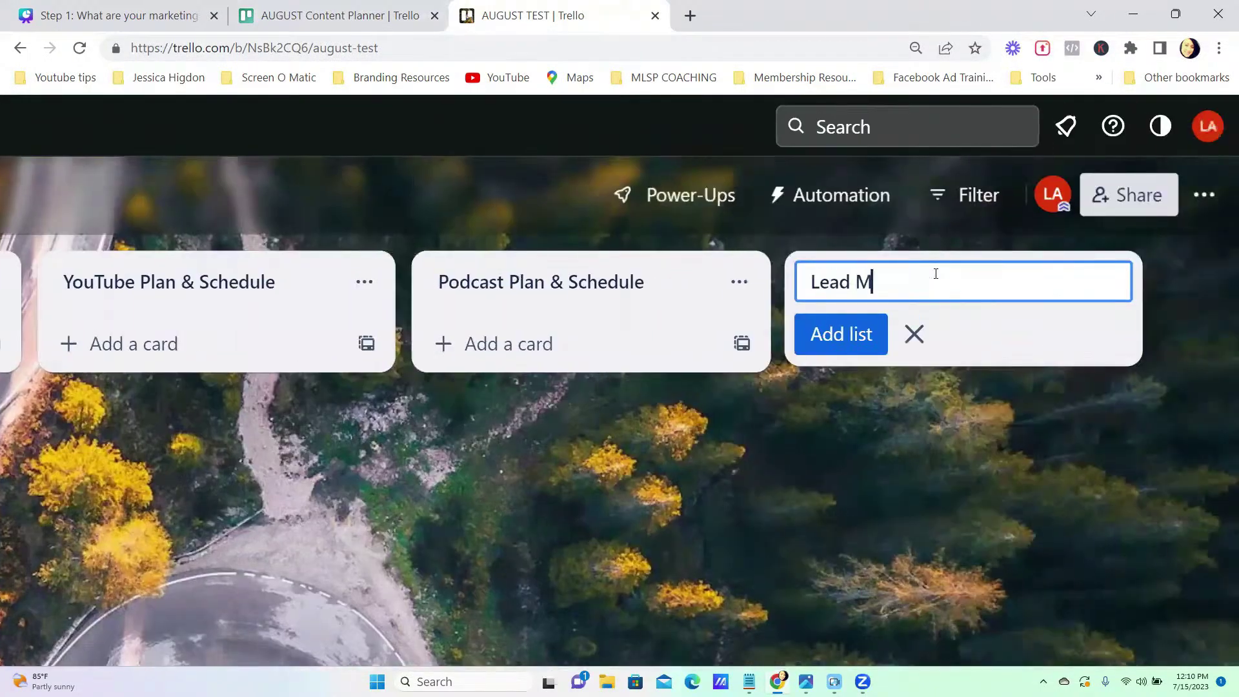
type("agnet Promo (MON)")
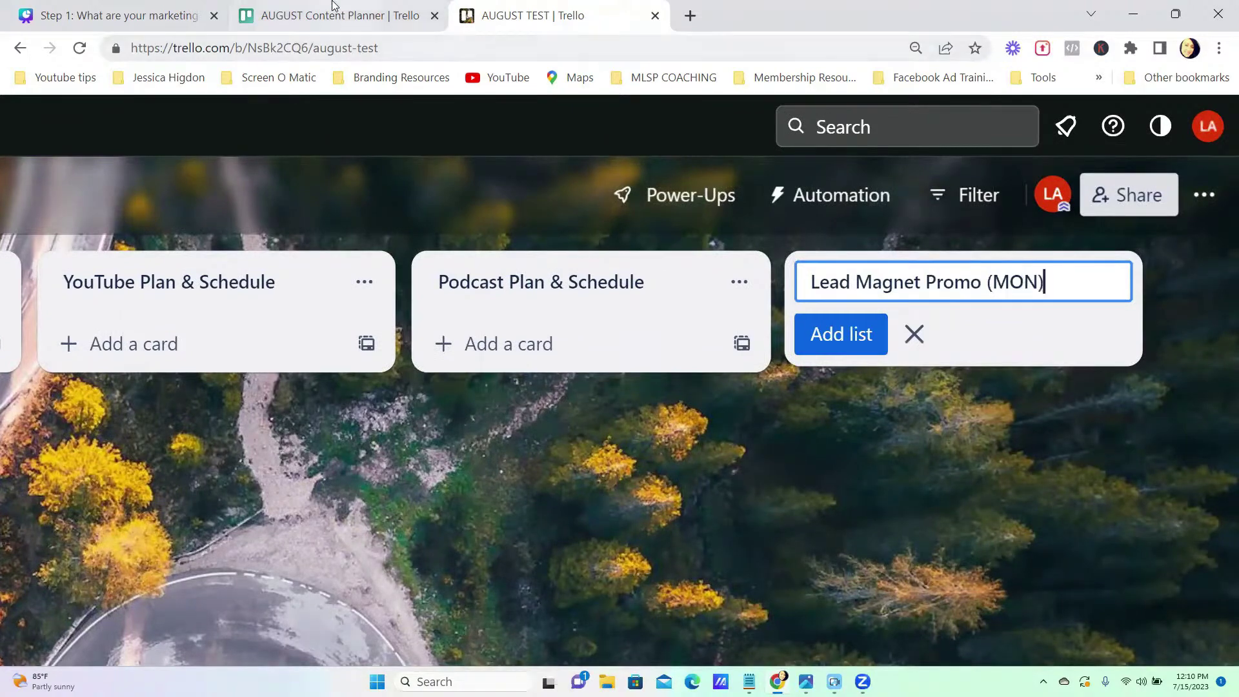
left_click(340, 6)
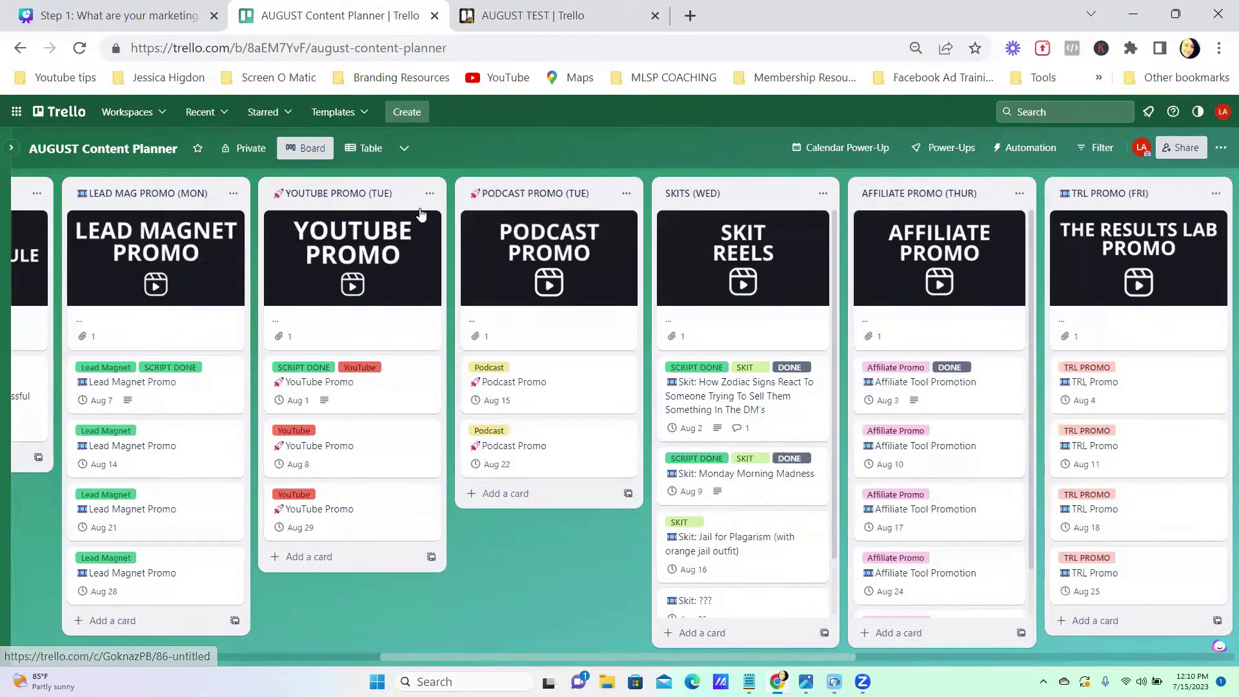
left_click(535, 15)
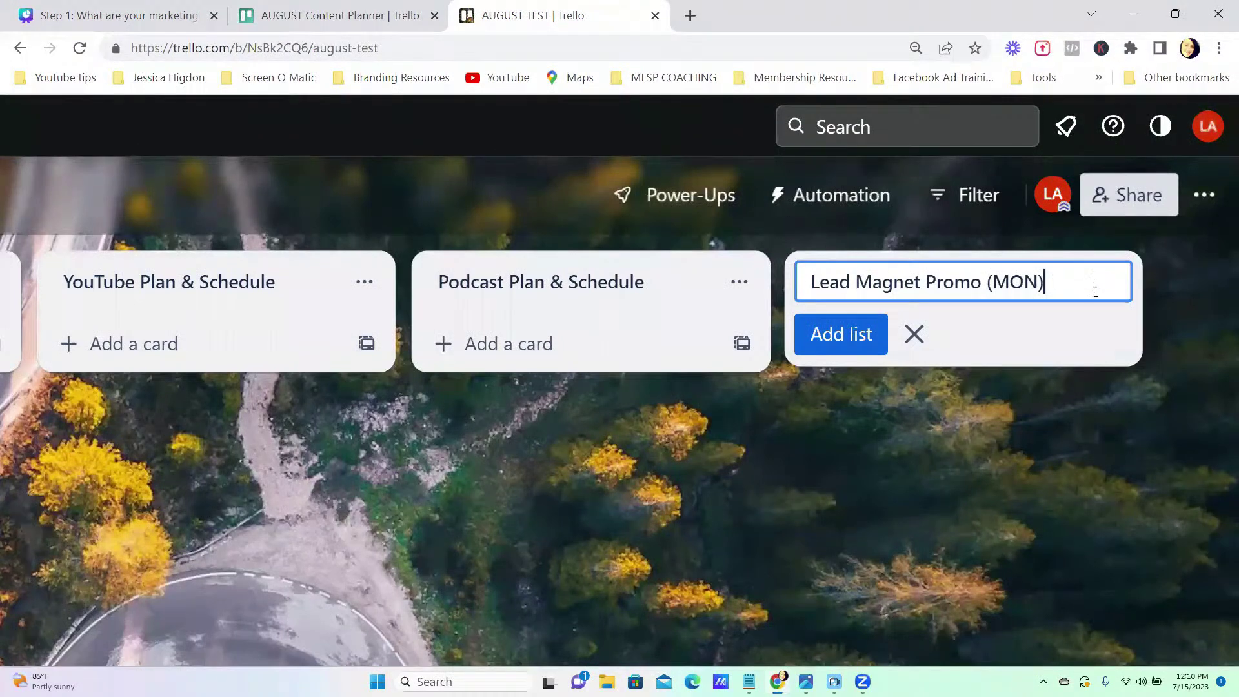
key("Return")
Add a YouTube Promo (TUE) list to the AUGUST TEST board, checking its day against the August Content Planner.
type("Yoy")
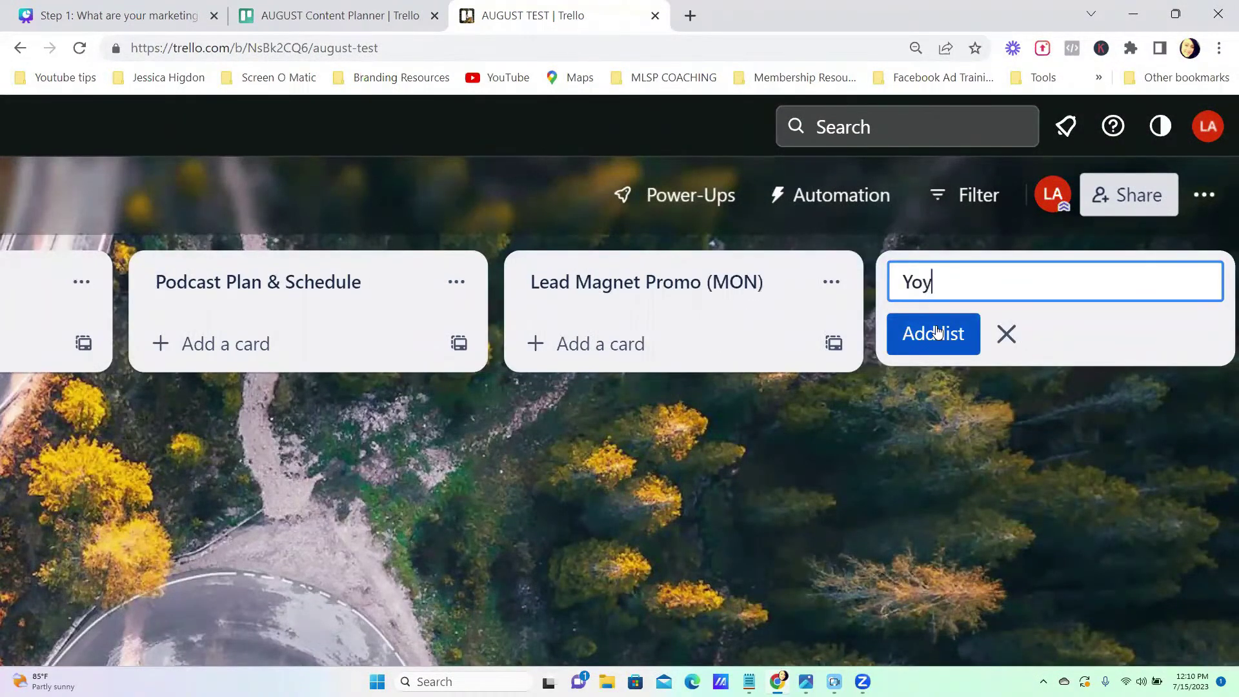
type("uTube Promo (")
key("ctrl+shift+Tab")
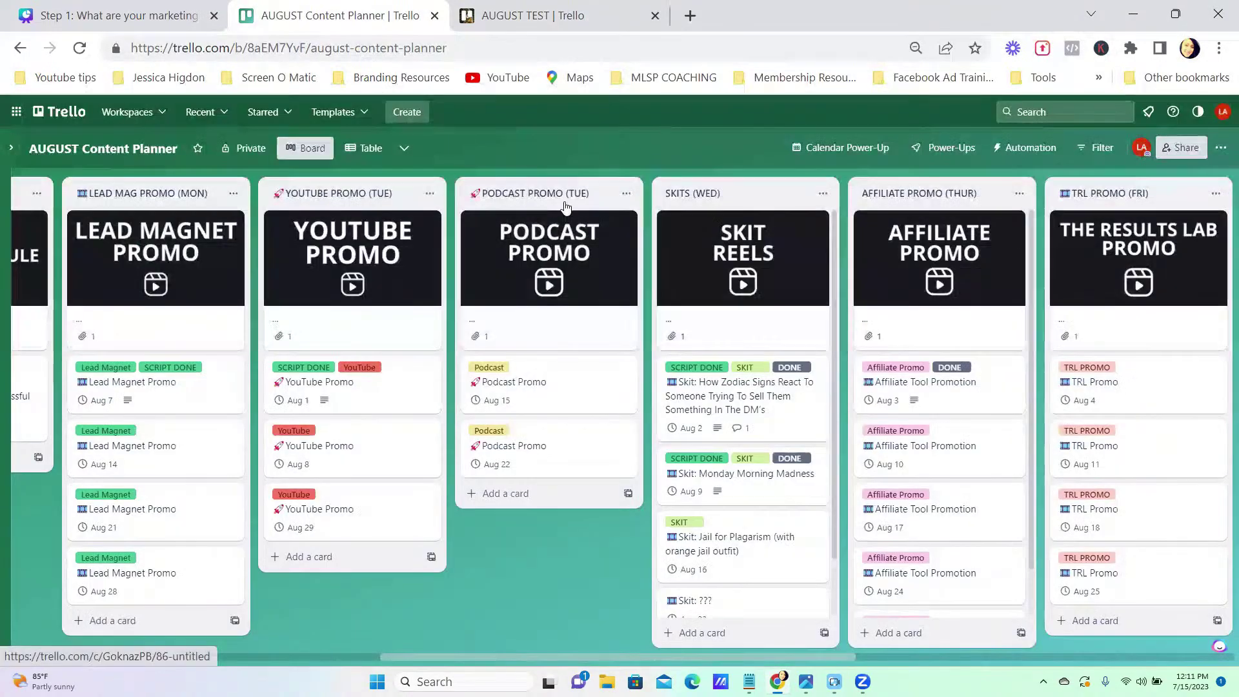
left_click(526, 16)
type("TUE)")
key("Return")
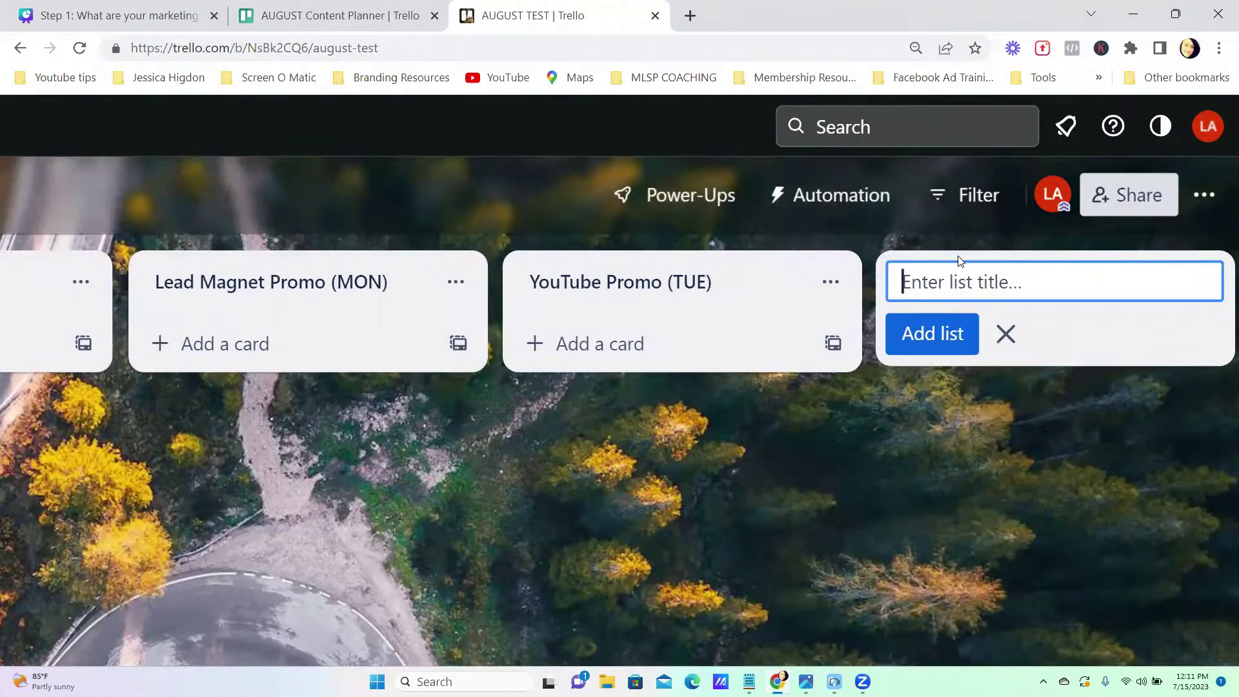
Add Podcast Promo (TUE) and SKITS (WED) lists to the AUGUST TEST board.
type("Podcast Promo (TUE)")
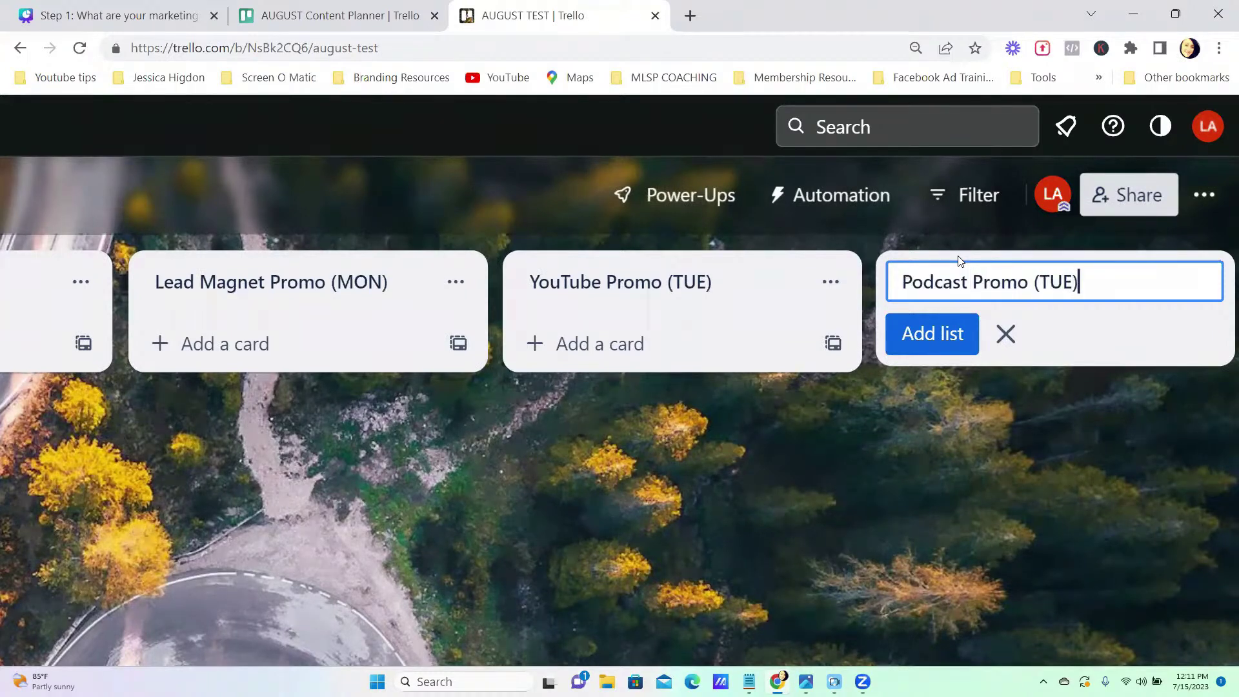
key("Return")
type("SKIT")
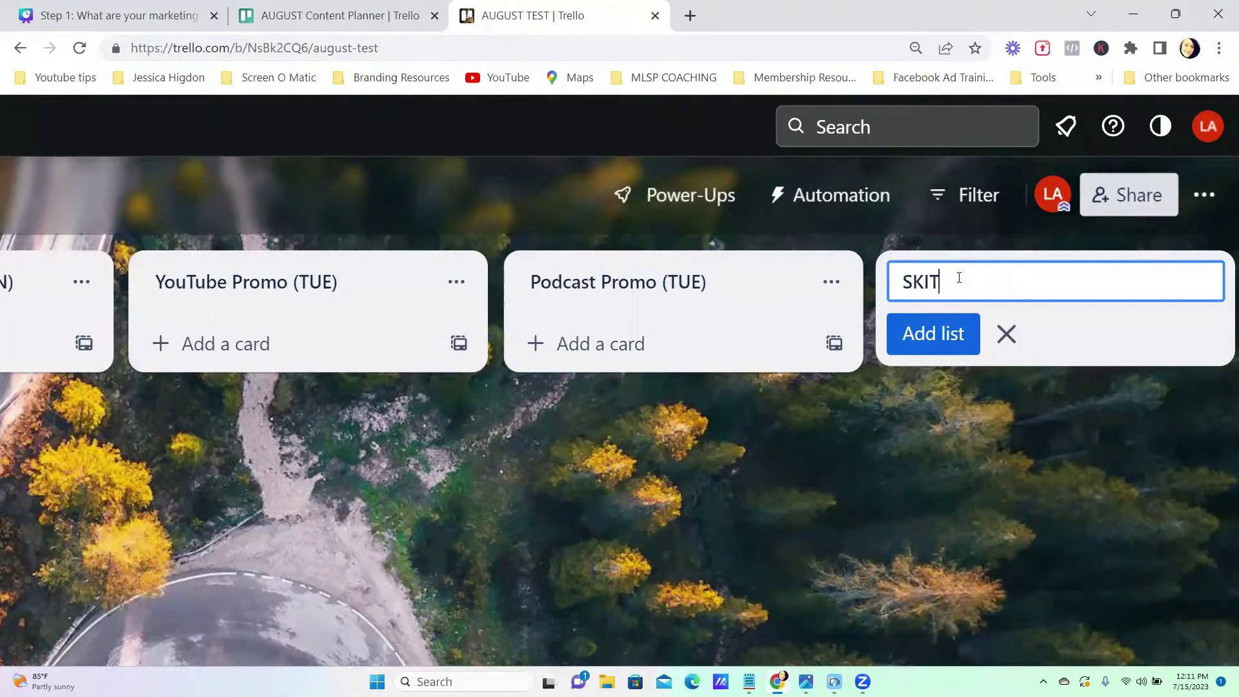
type("S (WE")
key("BackSpace")
type("WED(")
left_click(986, 436)
left_click(957, 285)
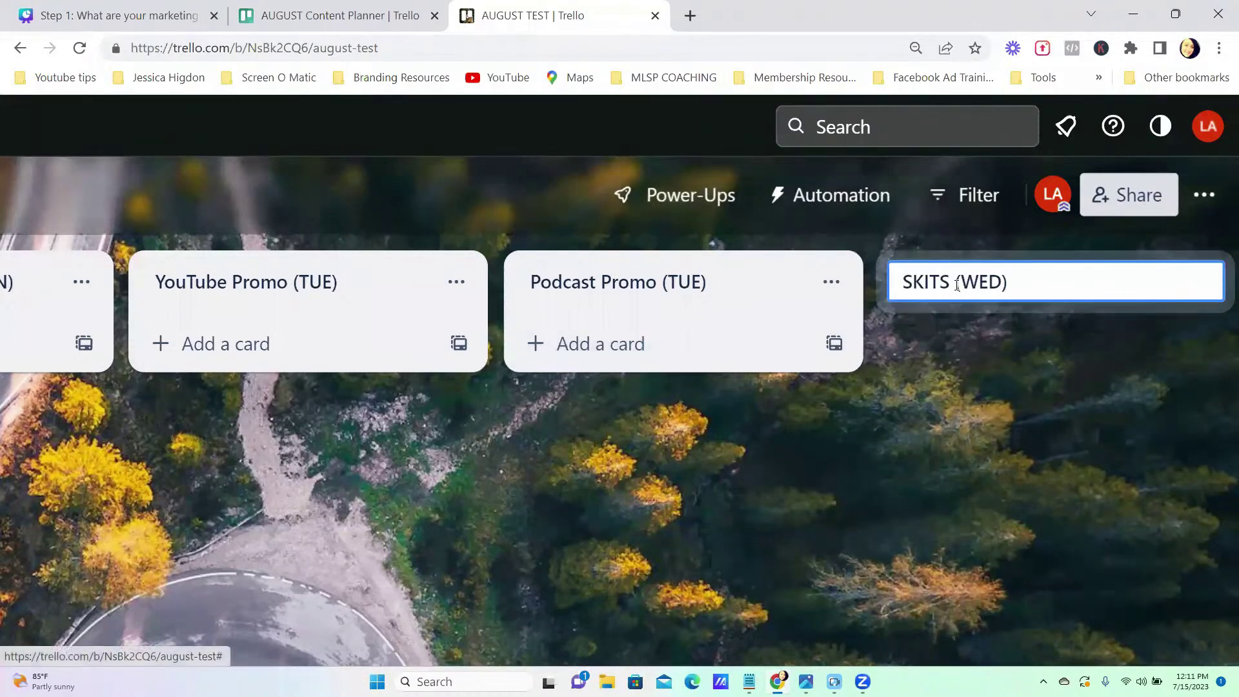
key("Return")
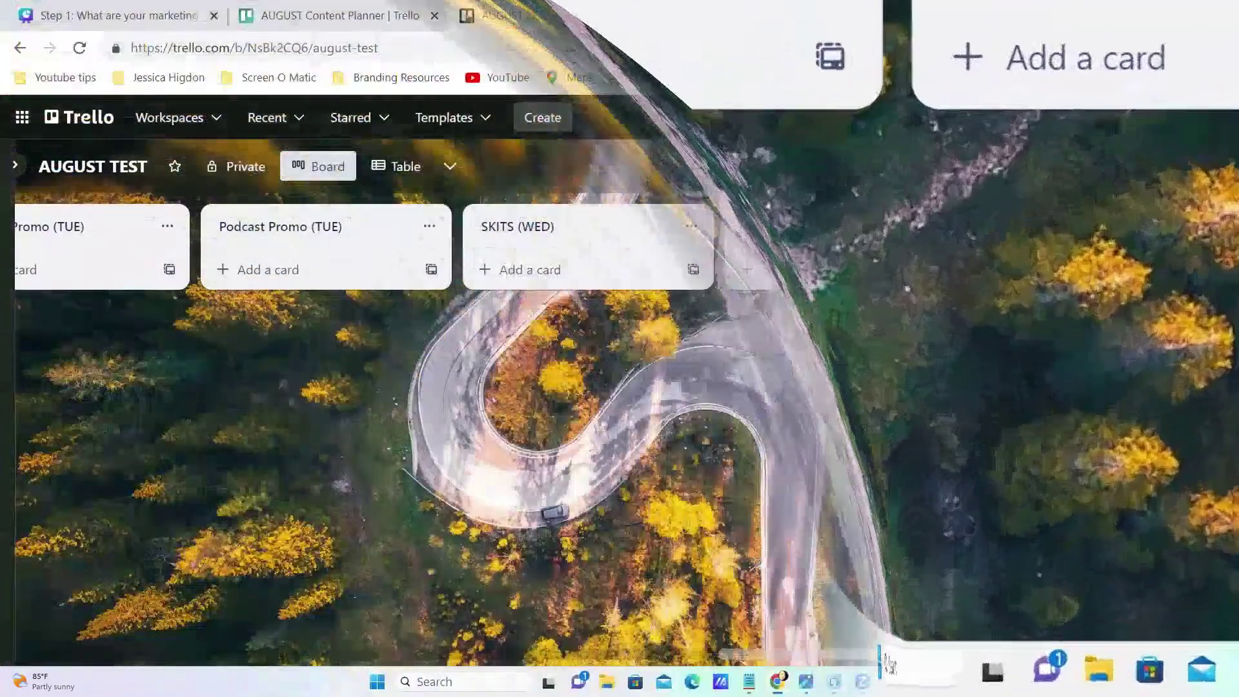
Add a MINI-VLOG (SAT) list following the TRL PROMO (FRI) list.
type("MINI-")
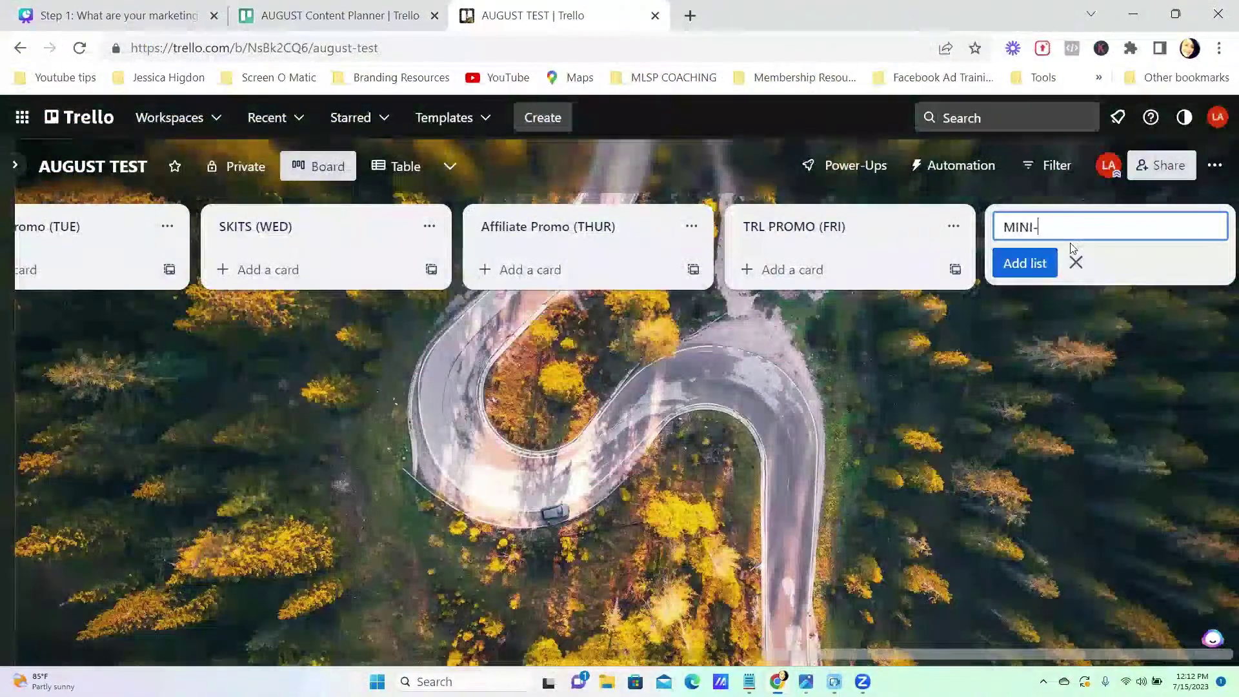
type("VLOG (S")
type("AT)")
key("Return")
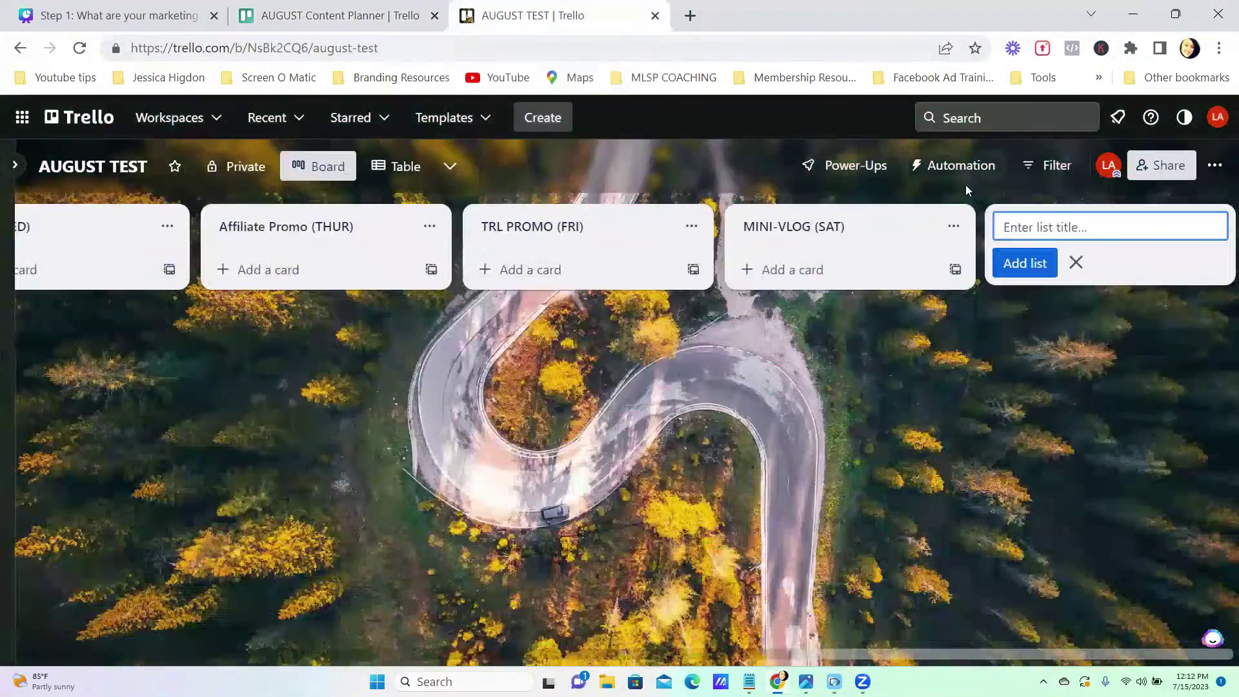
Add two Sunday lists named B-ROLL w/Quote (SUN) and B-ROLL w/Voiceover (SUN).
type("B-ROLL w/Quote (SUNDA)")
key("Return")
type("B-ROLL w/Voiceover (SUN)")
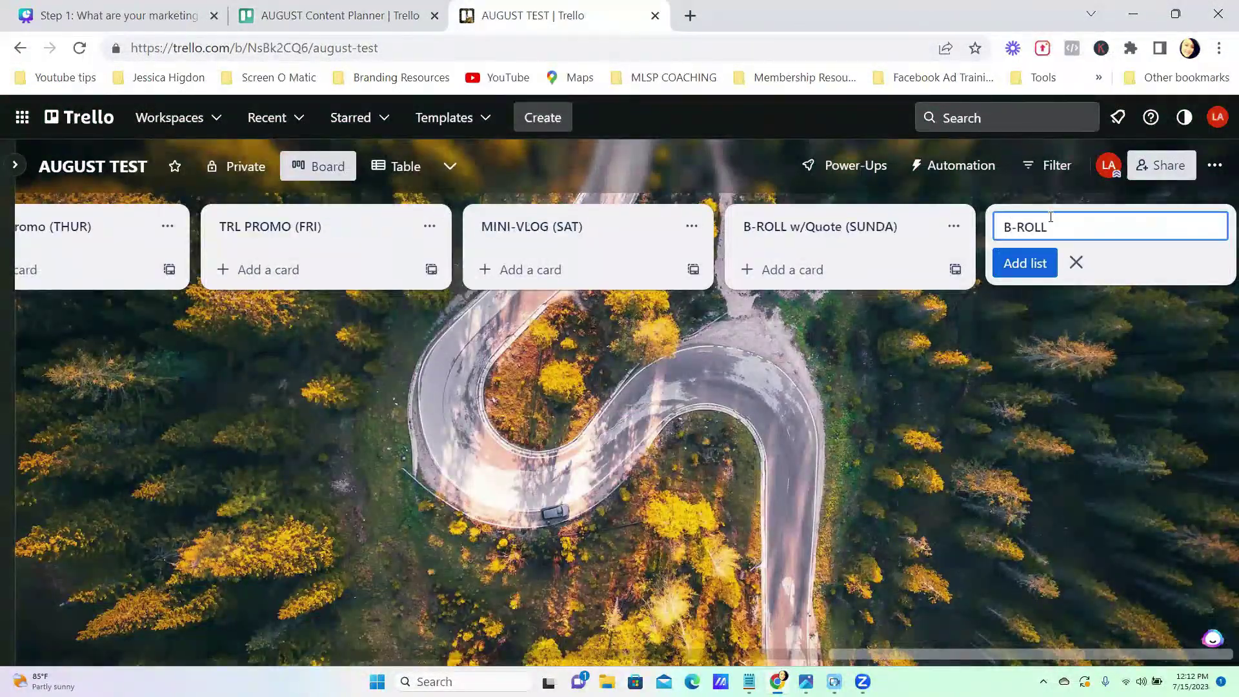
key("Return")
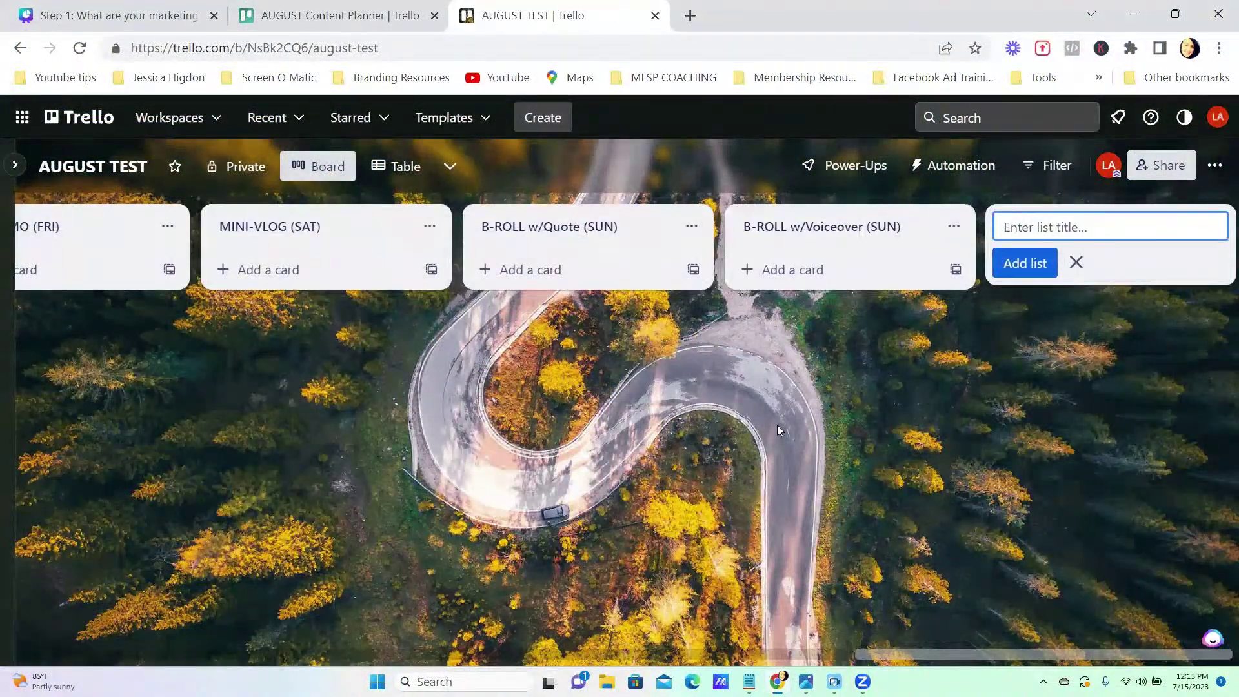
Change the AUGUST TEST board's background to the dark blue-to-purple gradient color.
left_click(1215, 167)
left_click(999, 268)
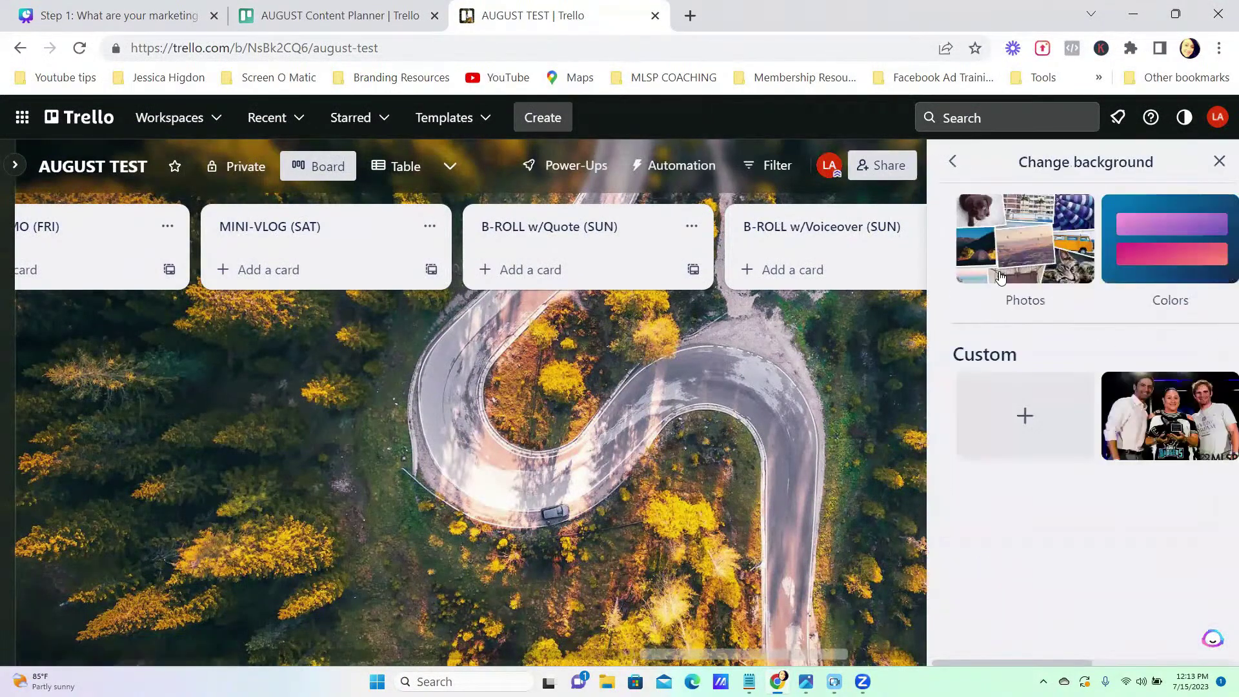
left_click(1131, 230)
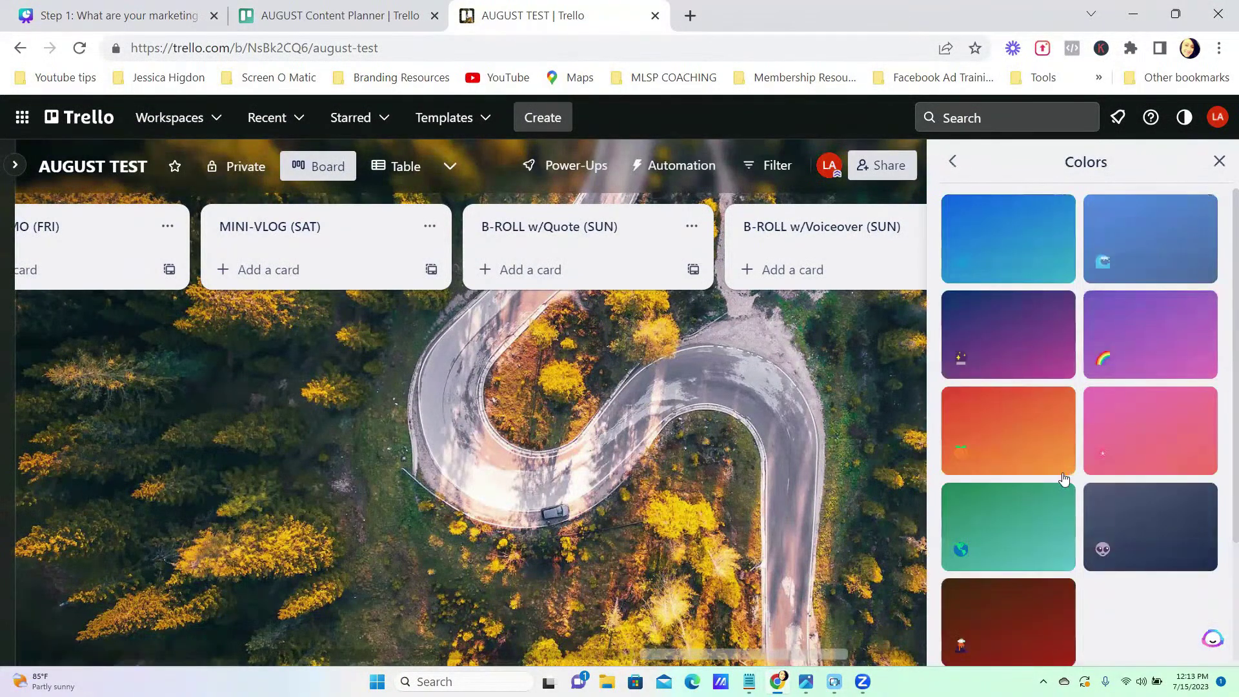
left_click(1001, 337)
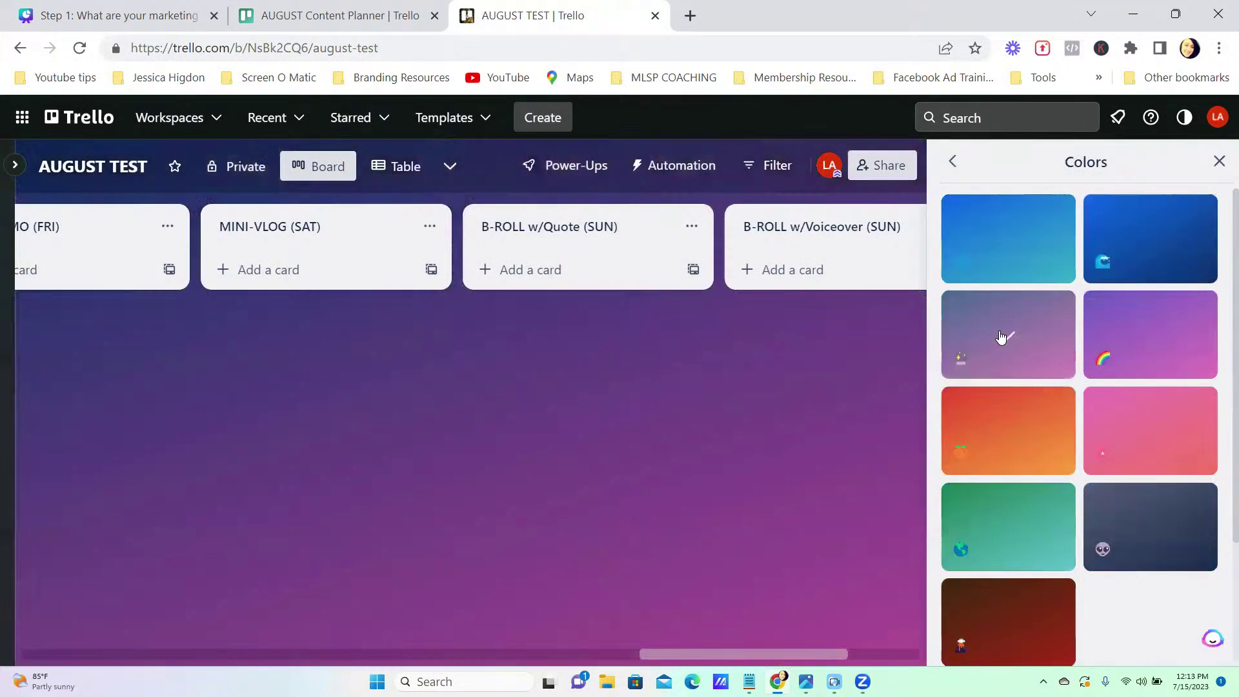
left_click(1219, 162)
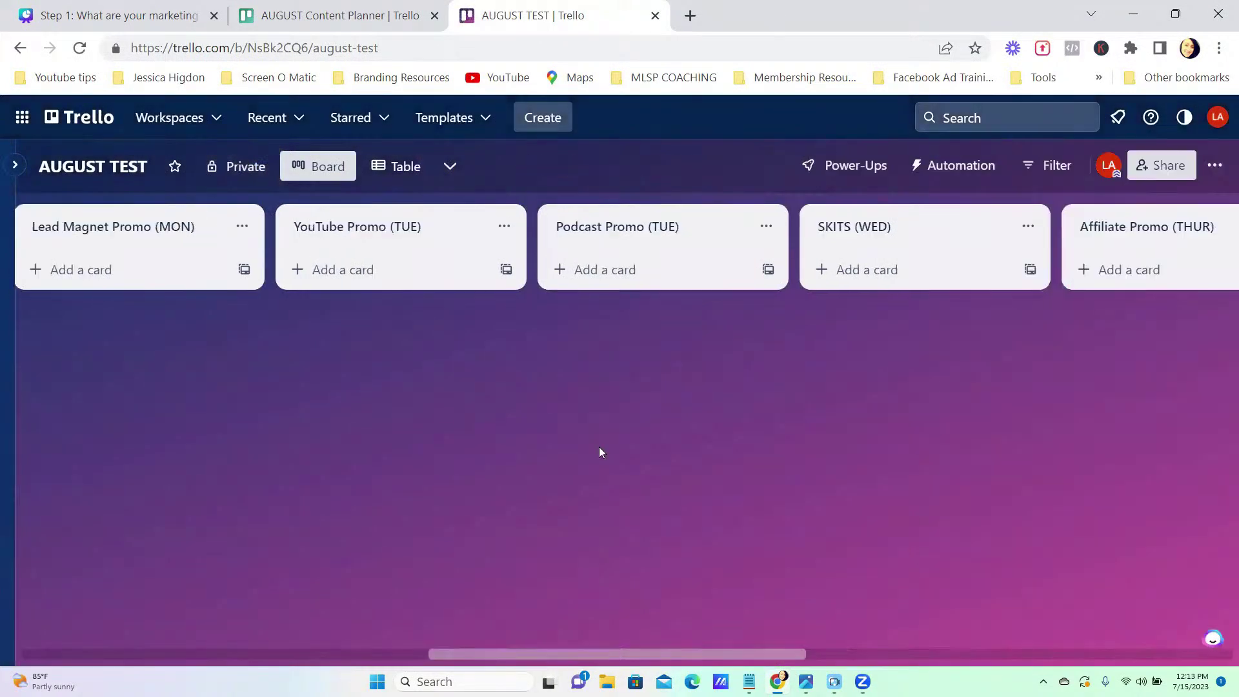
Review the AUGUST TEST board's lists from YouTube through Podcast Promo (TUE).
scroll(599, 446, "right", 5)
scroll(598, 446, "left", 10)
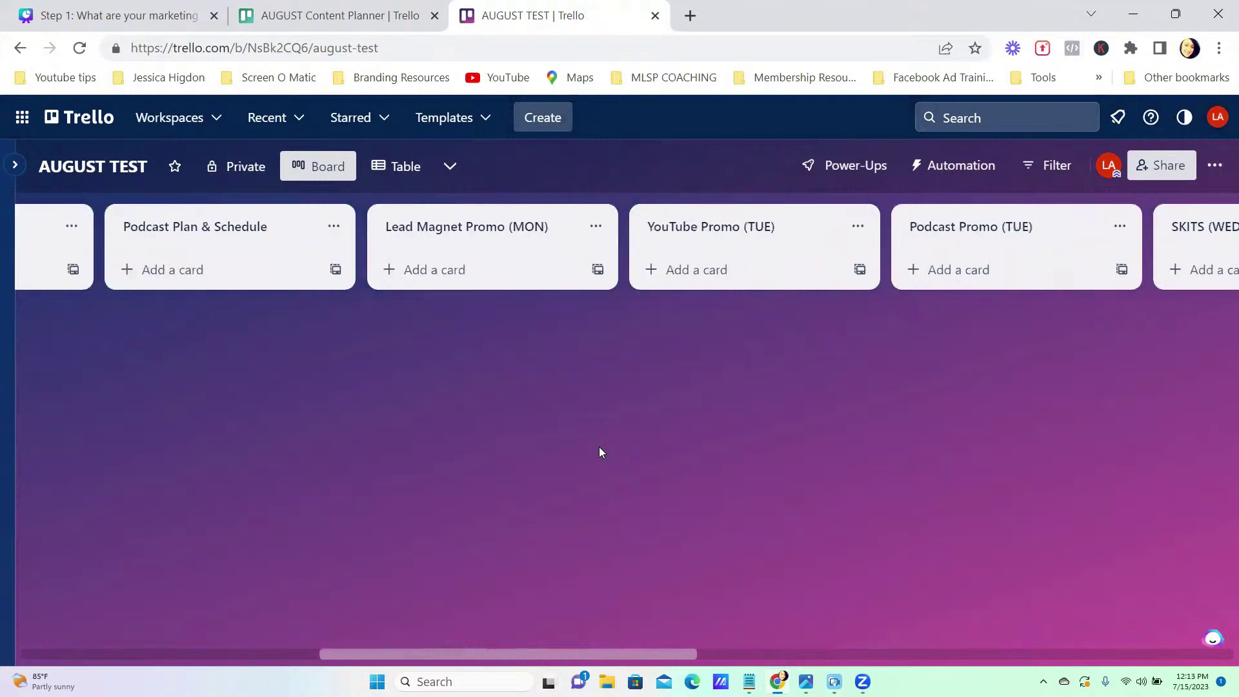
scroll(430, 442, "left", 5)
scroll(430, 442, "right", 1)
scroll(430, 443, "left", 1)
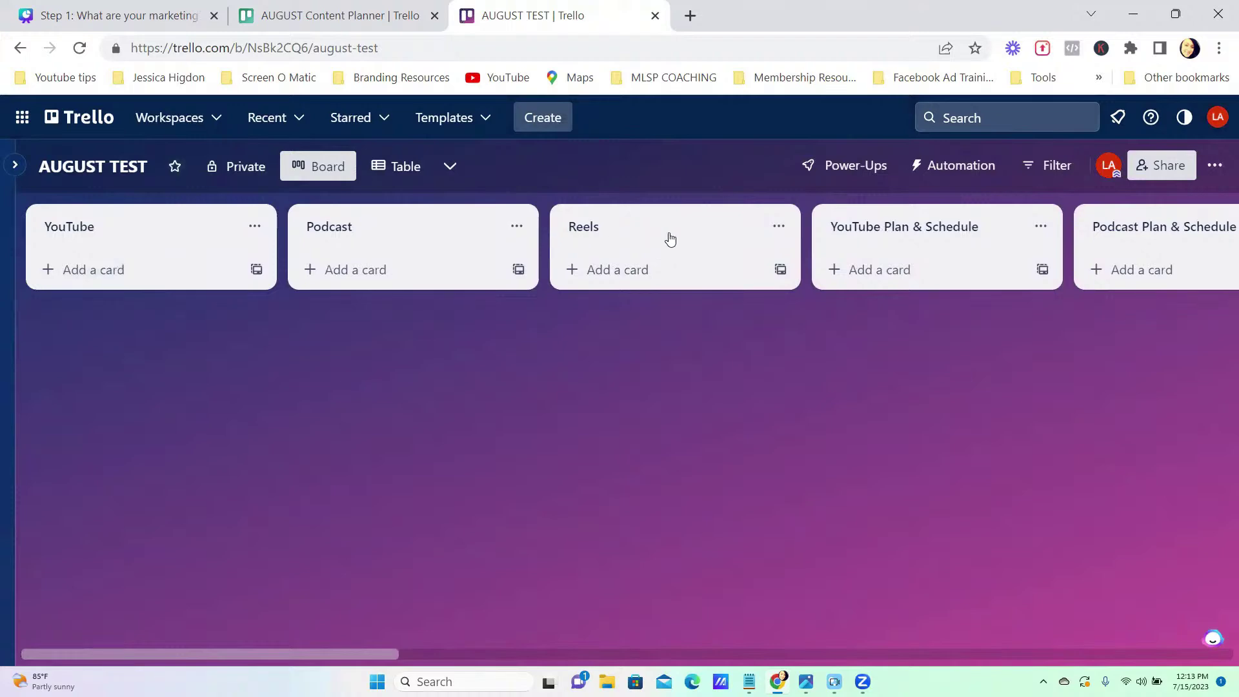
scroll(671, 239, "right", 5)
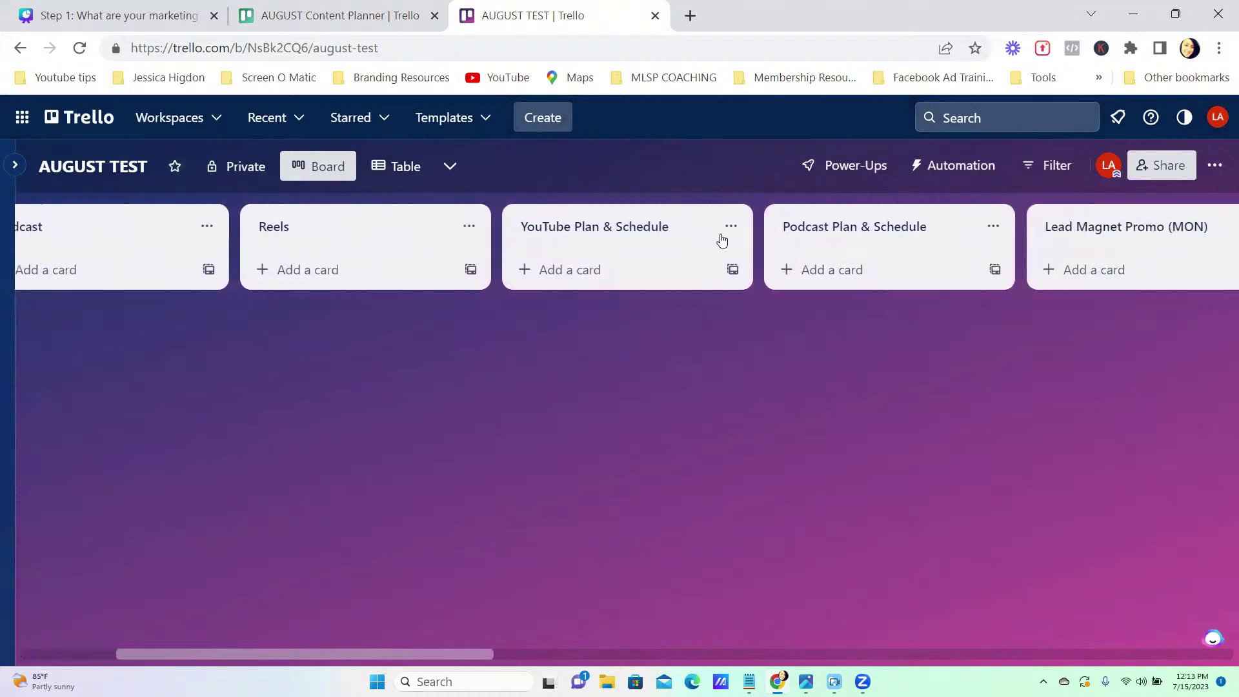
scroll(721, 239, "right", 1)
scroll(799, 241, "right", 4)
scroll(799, 244, "right", 3)
scroll(730, 246, "right", 3)
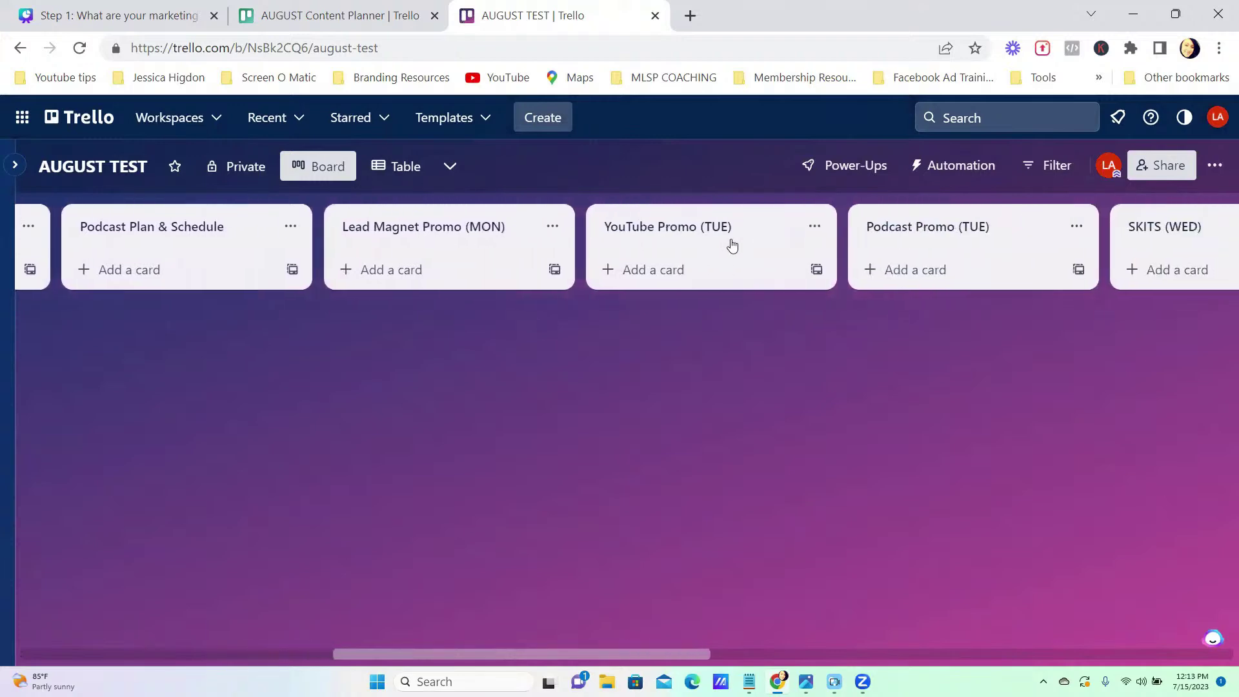
scroll(662, 250, "right", 3)
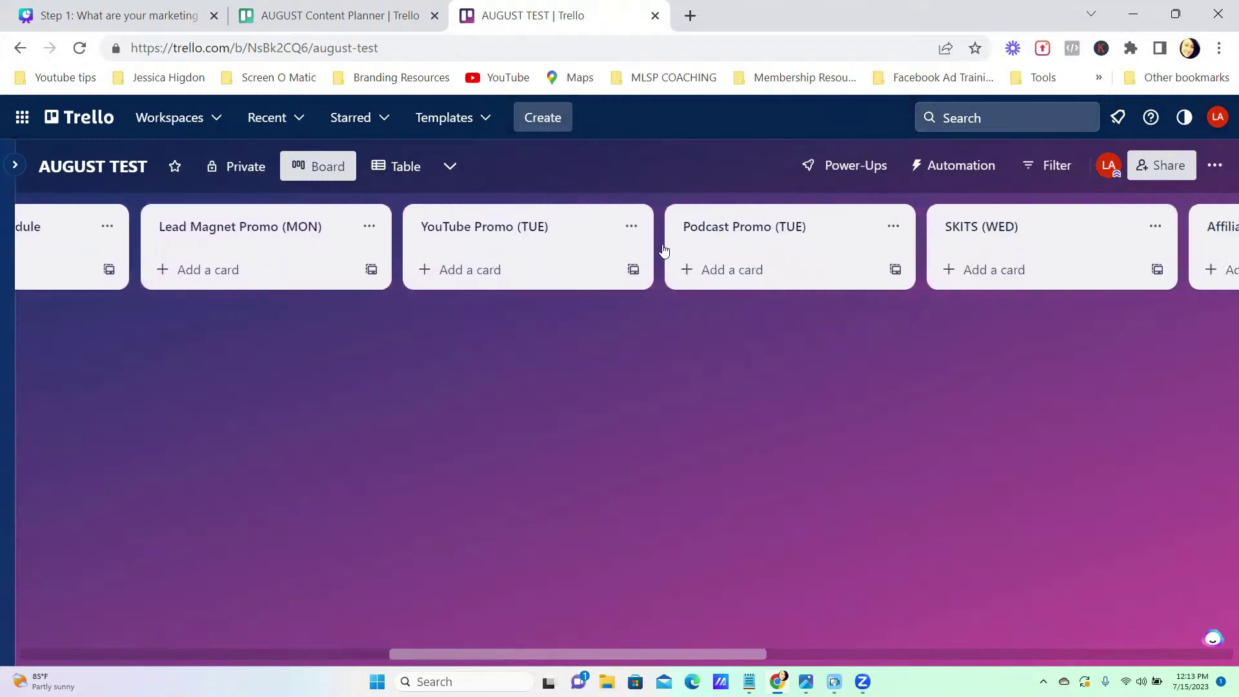
scroll(663, 251, "right", 1)
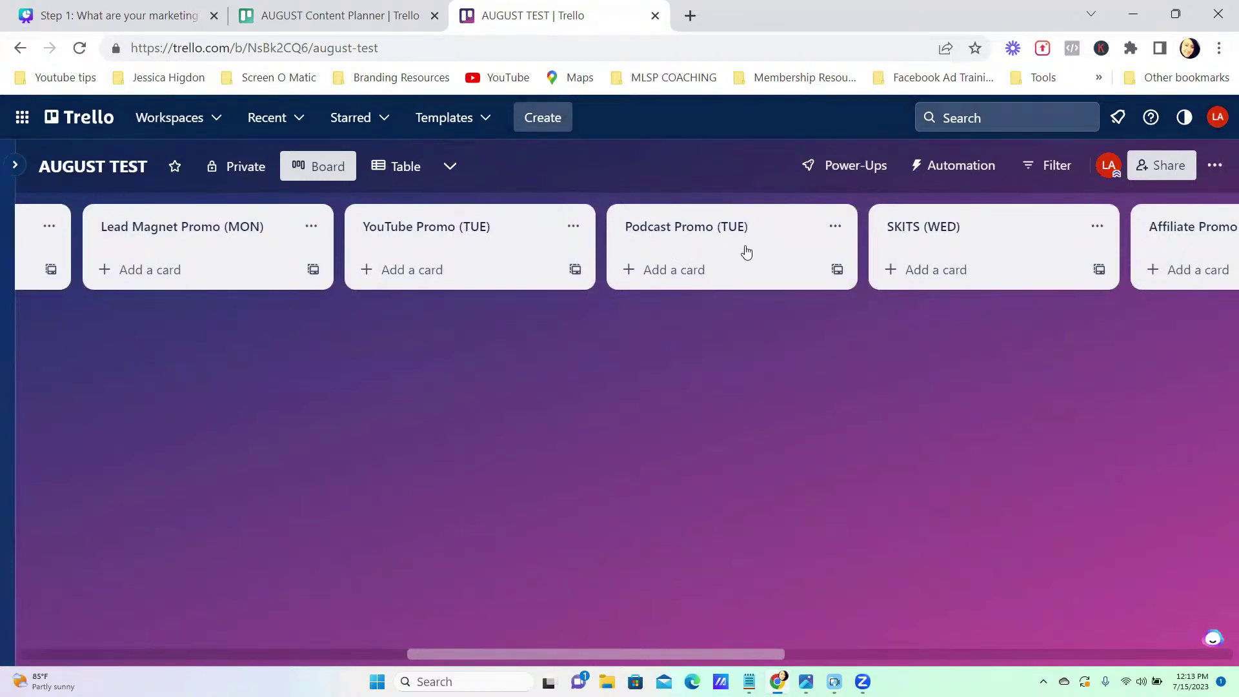
Review the remaining weekday lists from SKITS (WED) through B-ROLL w/Voiceover (SUN).
scroll(746, 251, "right", 3)
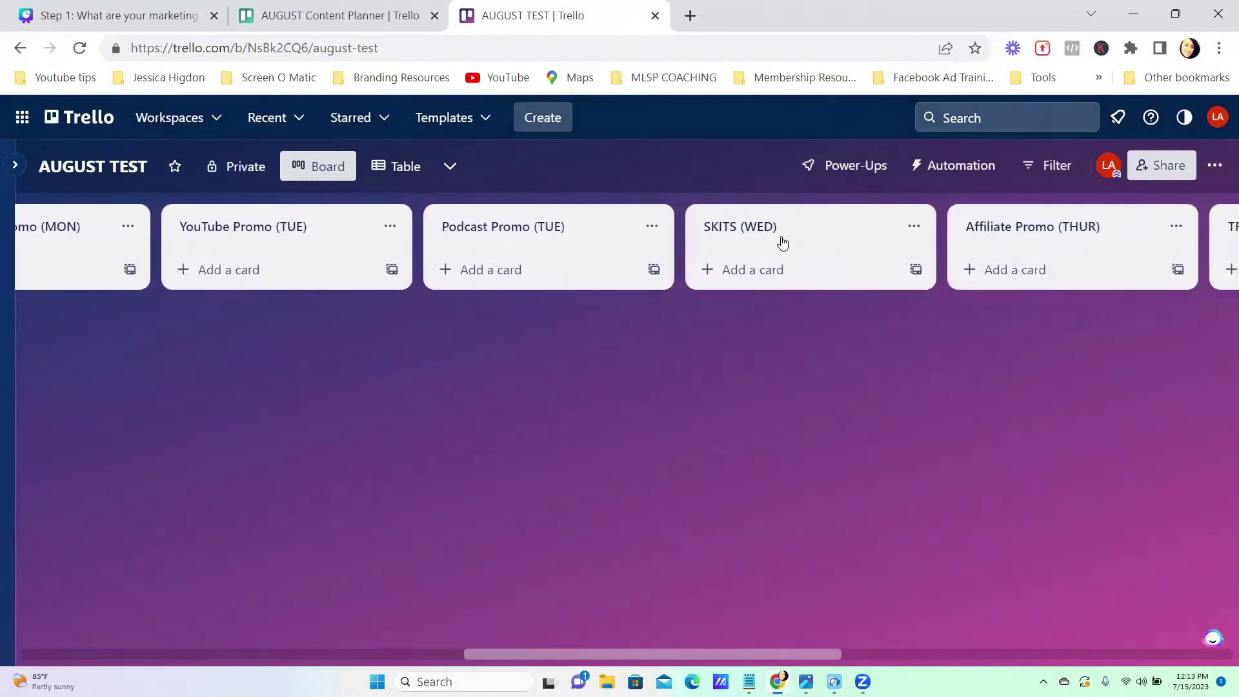
scroll(800, 243, "right", 4)
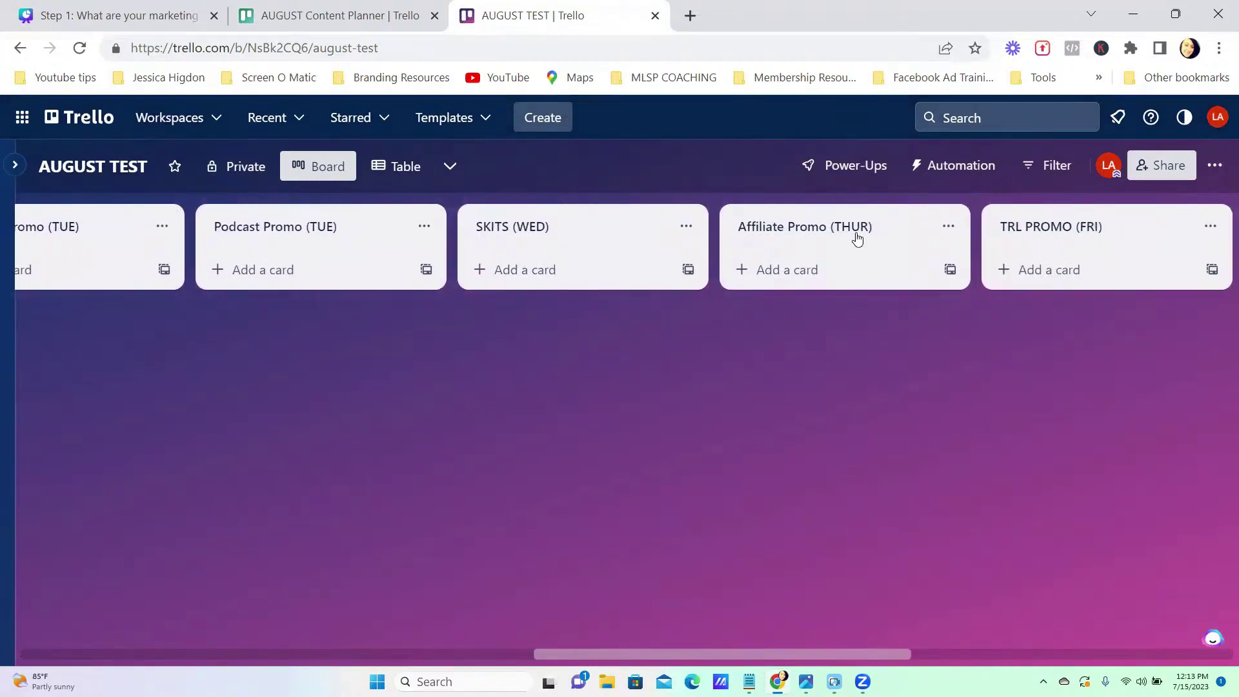
scroll(857, 237, "right", 3)
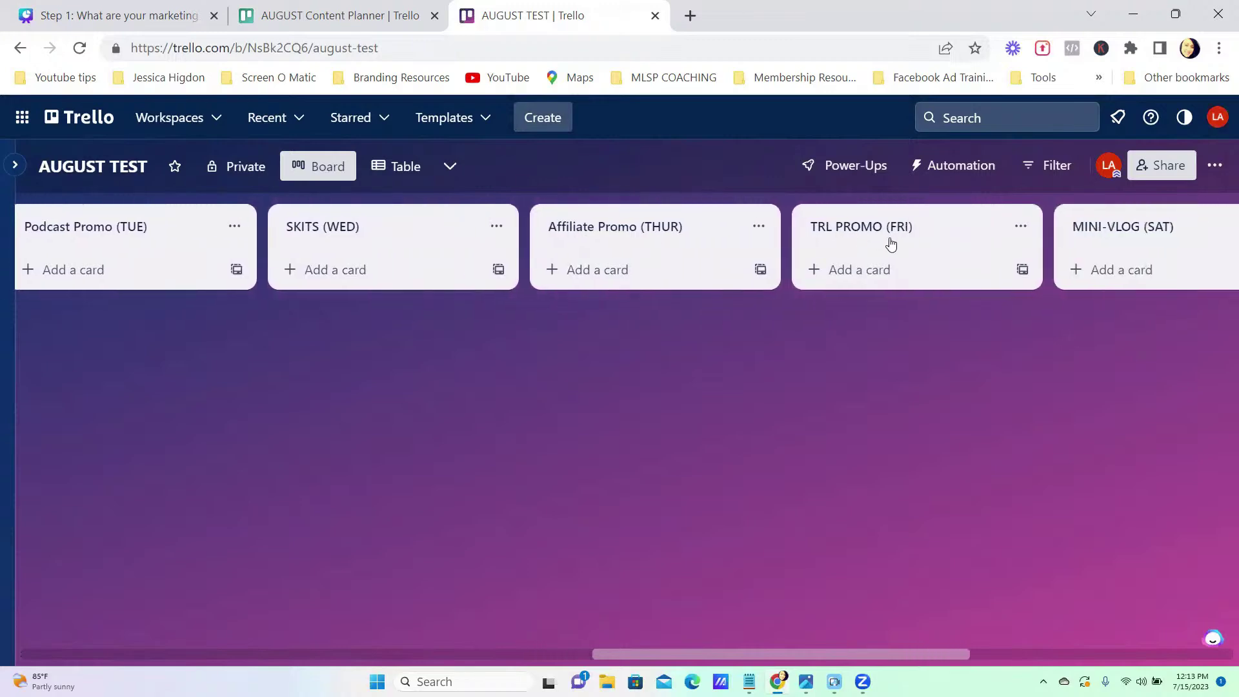
scroll(891, 243, "right", 2)
scroll(1015, 243, "right", 2)
scroll(922, 255, "right", 1)
scroll(925, 256, "right", 3)
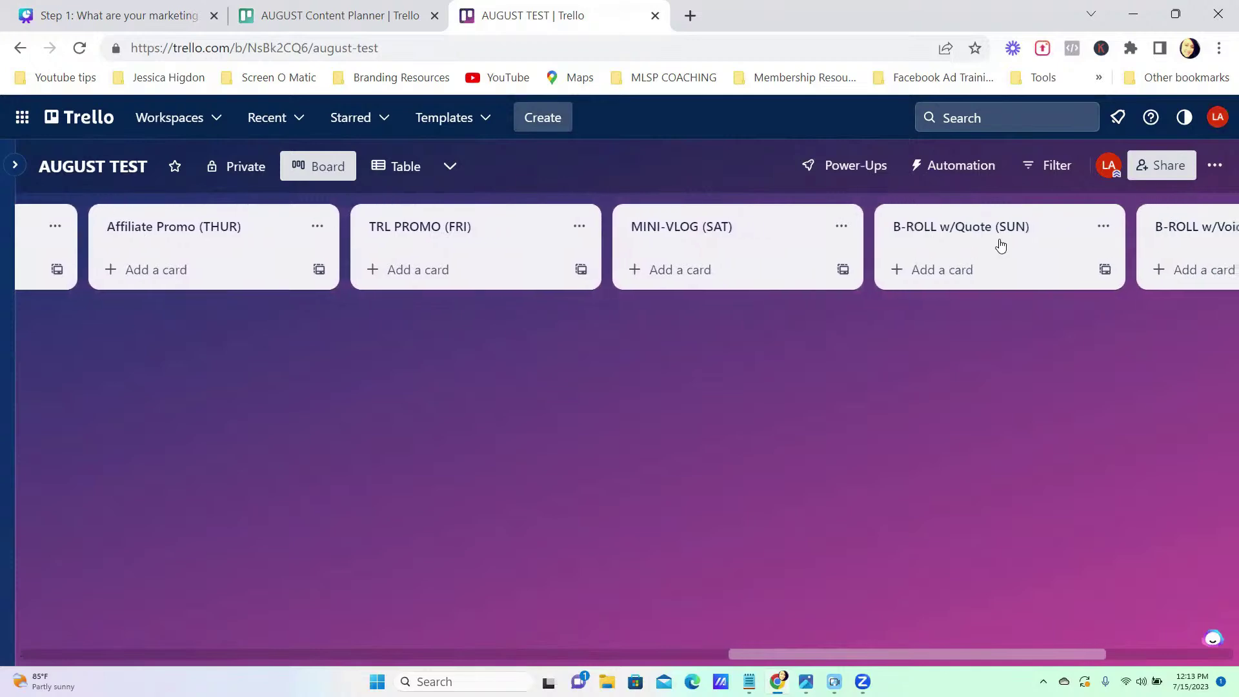
scroll(1001, 244, "right", 2)
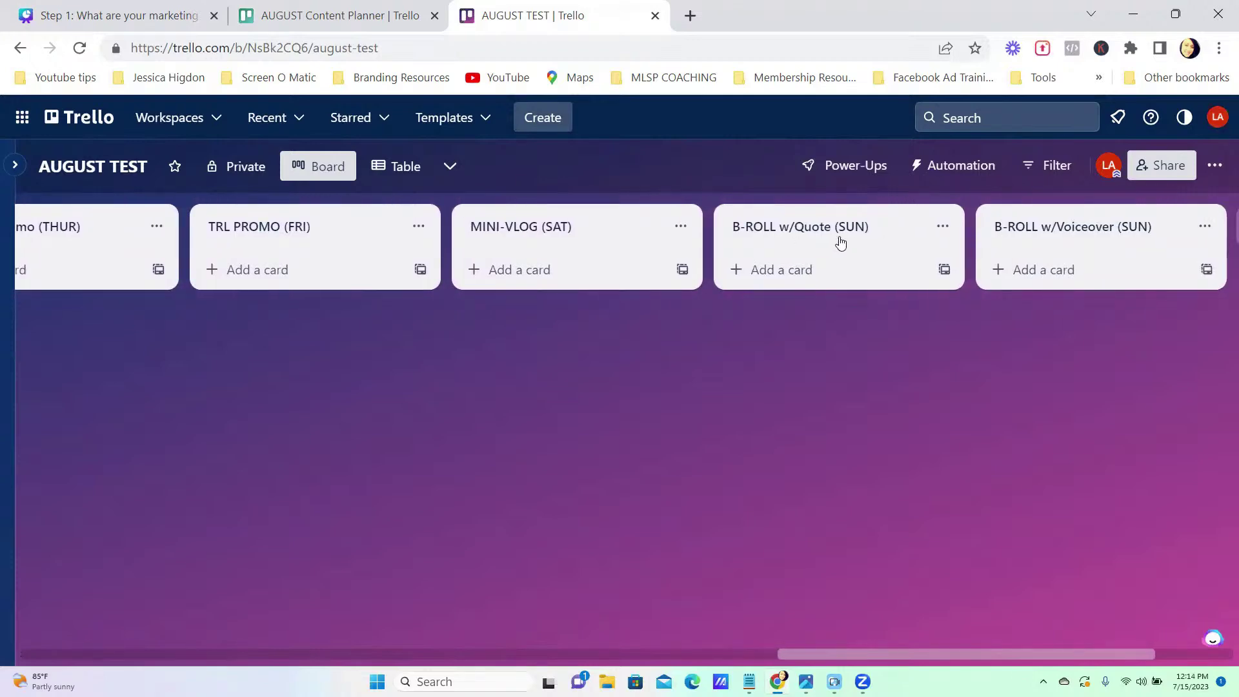
scroll(916, 249, "right", 2)
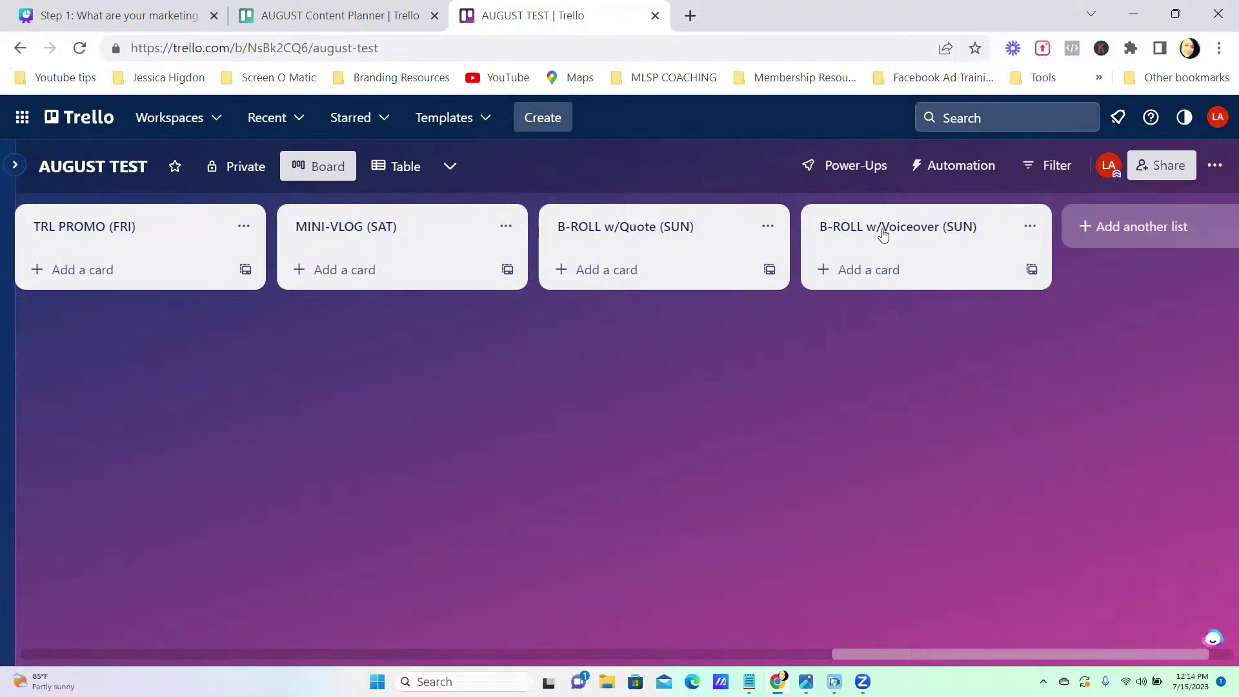
scroll(821, 283, "left", 6)
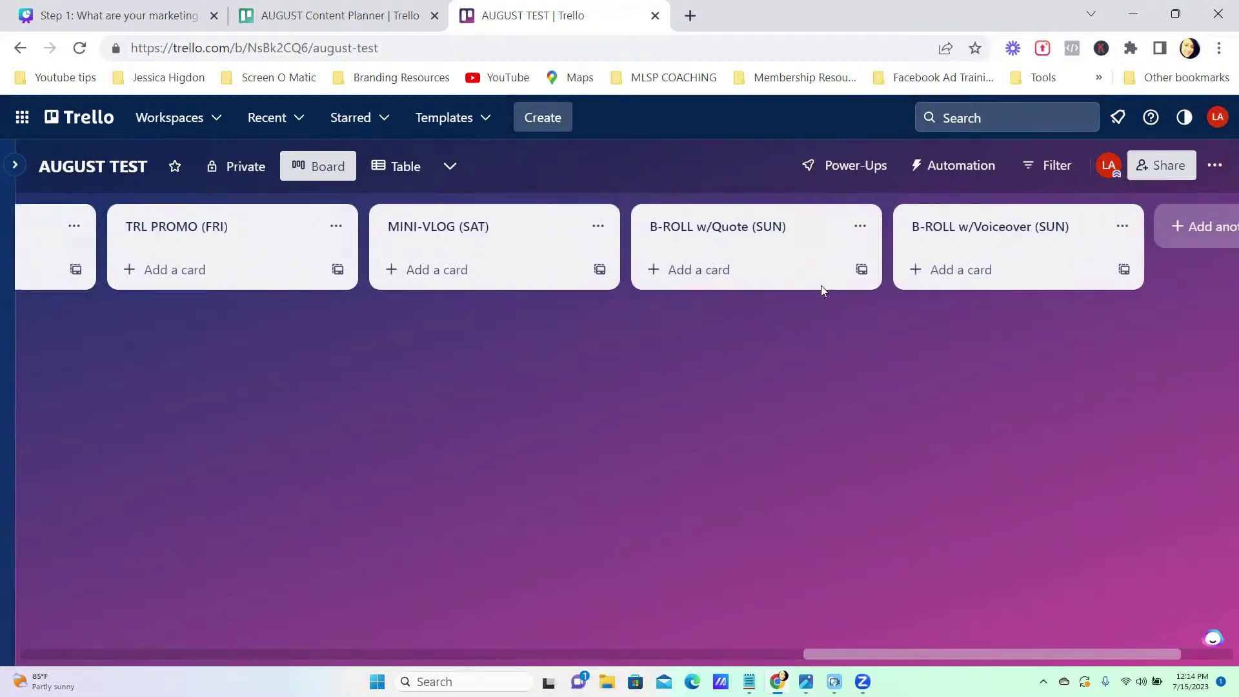
Search the board's Power-Ups for "calend" and add the Calendar Power-Up to the AUGUST TEST board.
scroll(821, 285, "right", 6)
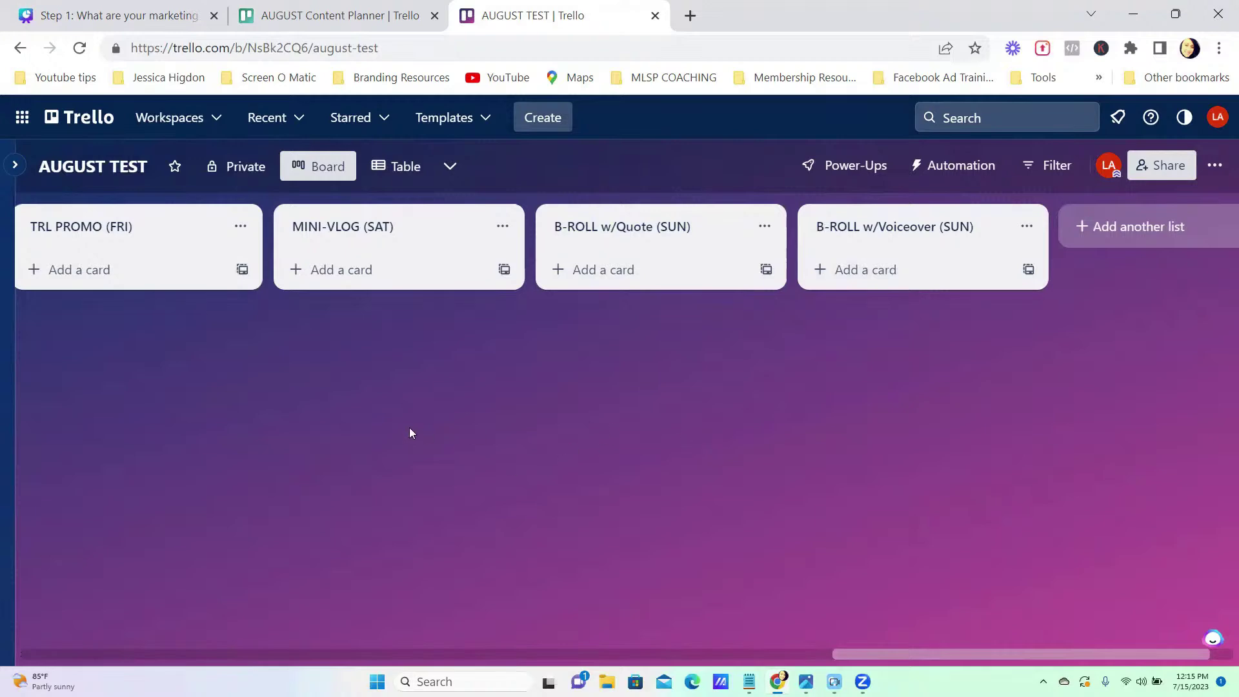
left_click(852, 167)
left_click(925, 483)
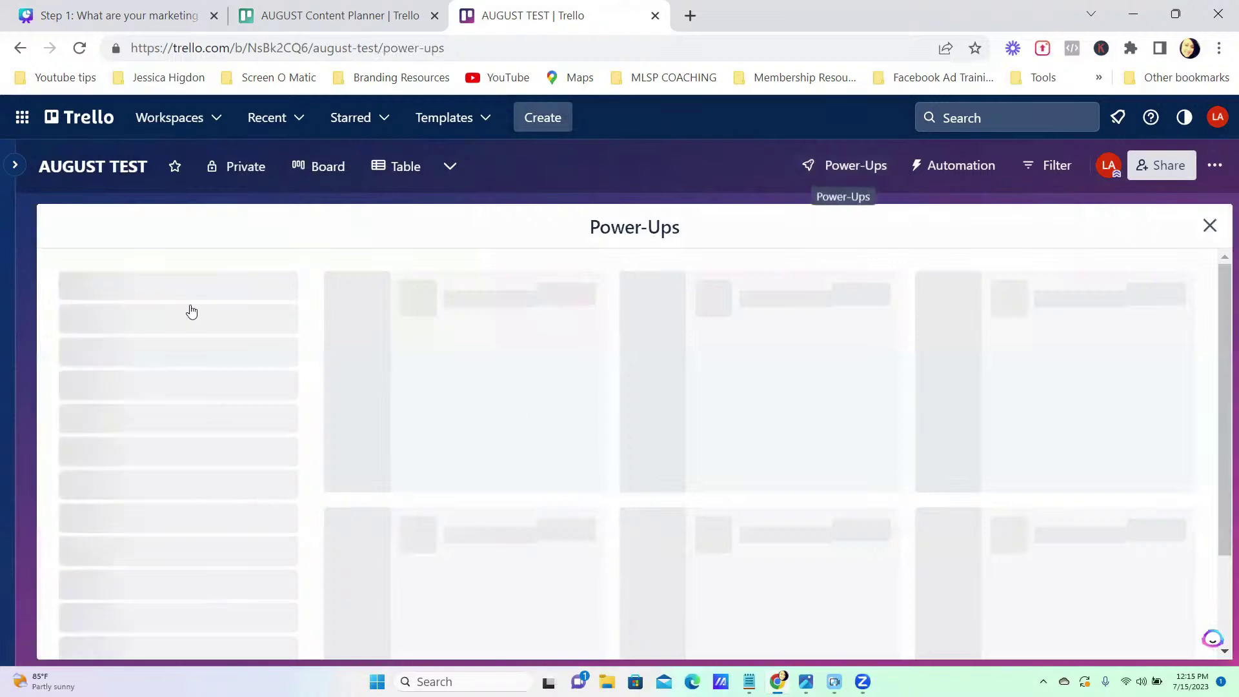
type("calc")
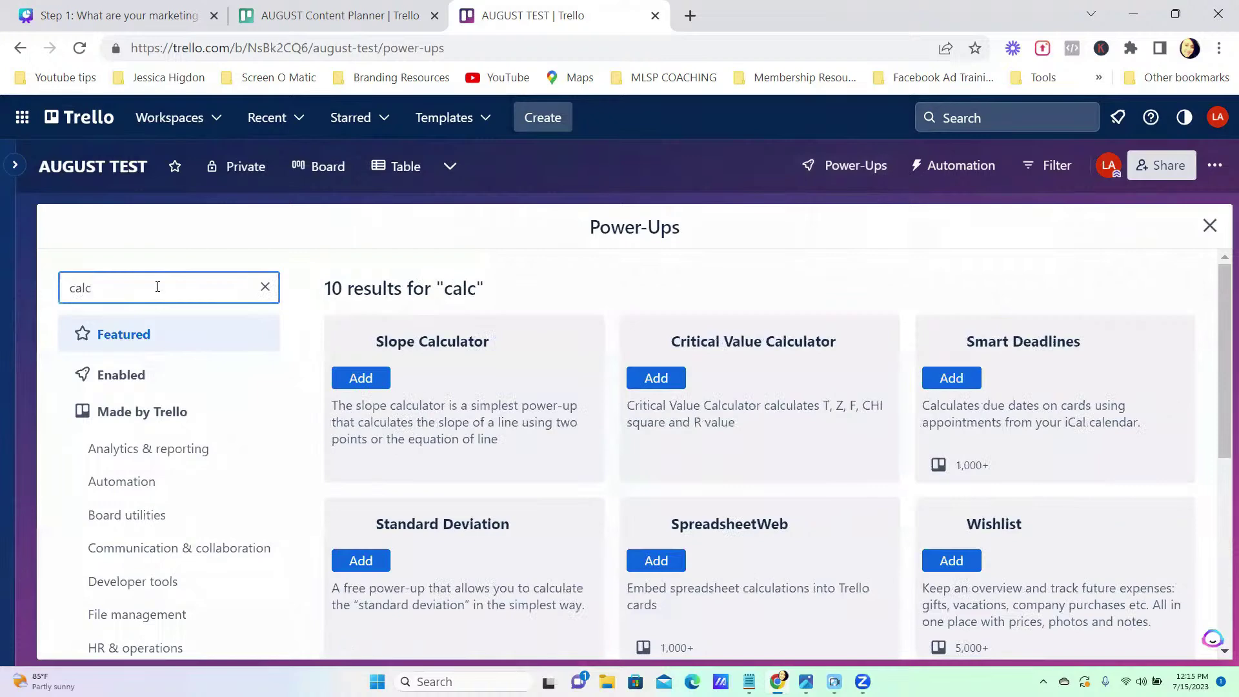
key("BackSpace")
type("end")
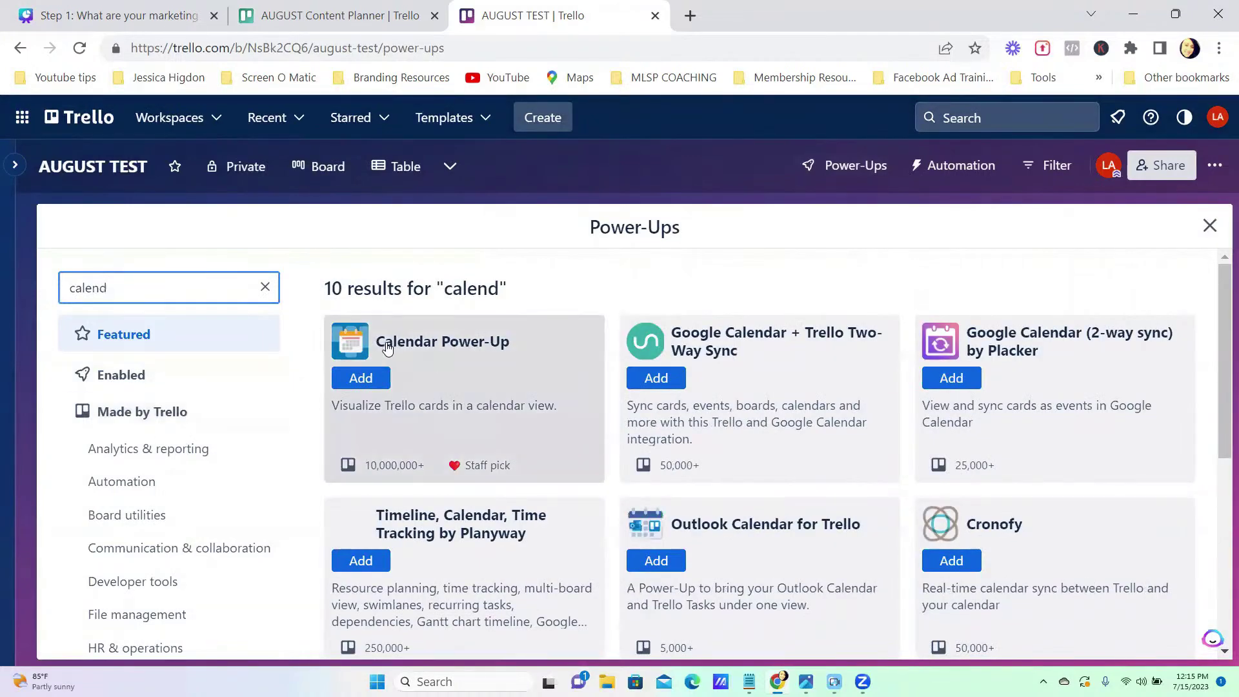
left_click(360, 379)
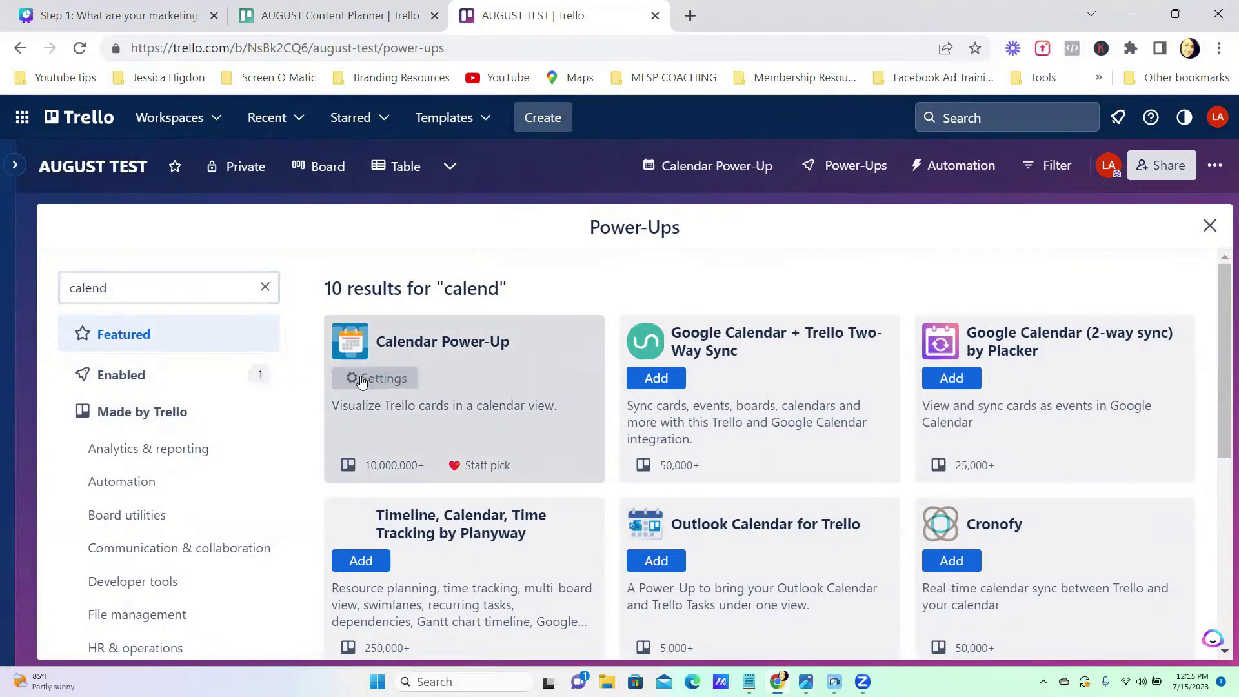
Check the Step 3 posting-days slide in Canva and show August 2023 in the AUGUST TEST board's calendar.
left_click(710, 175)
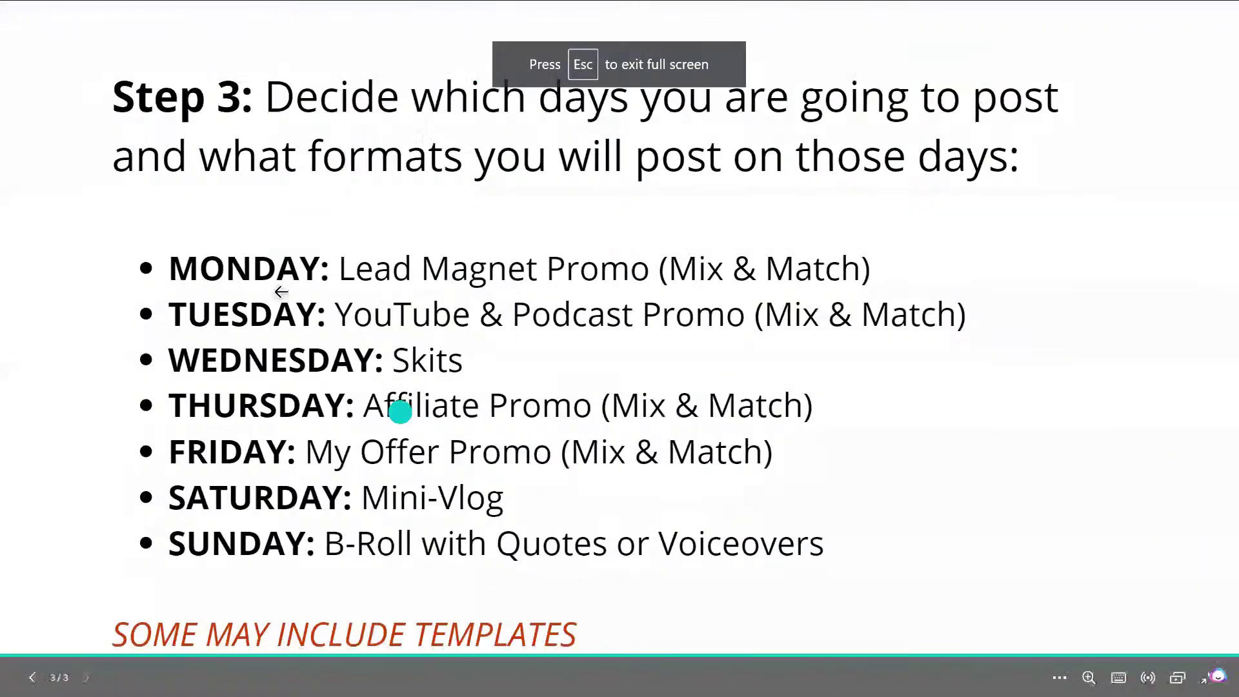
left_click(129, 15)
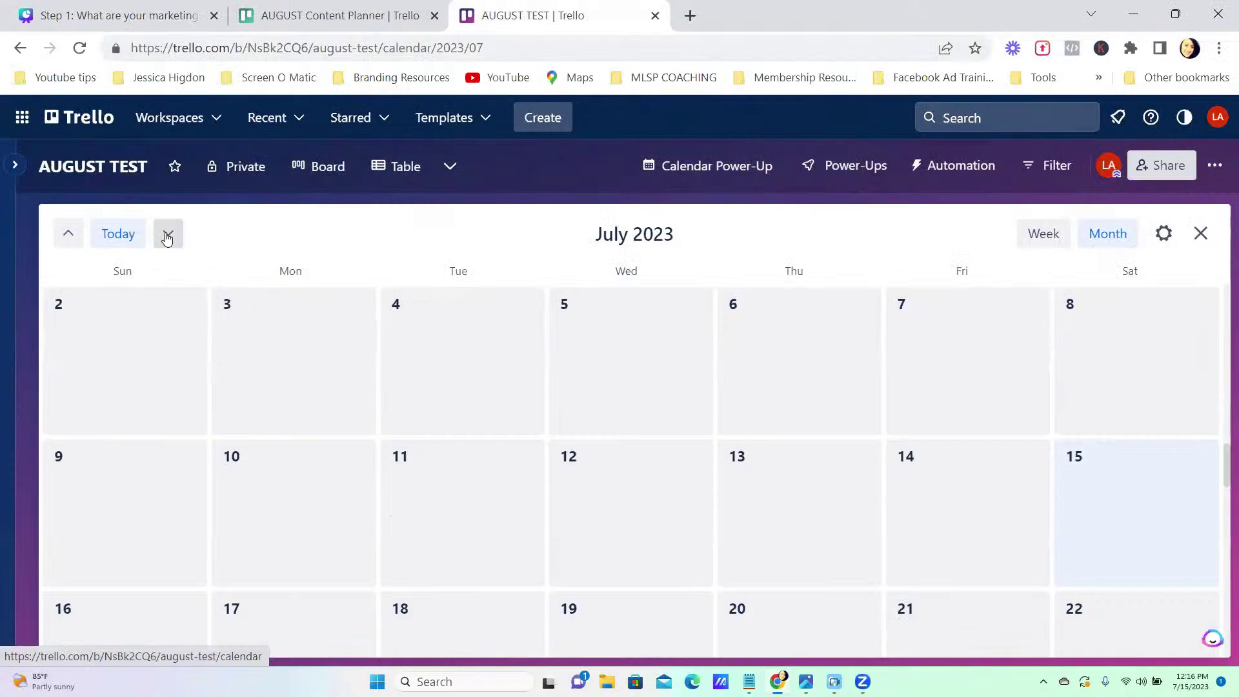
scroll(487, 312, "down", 5)
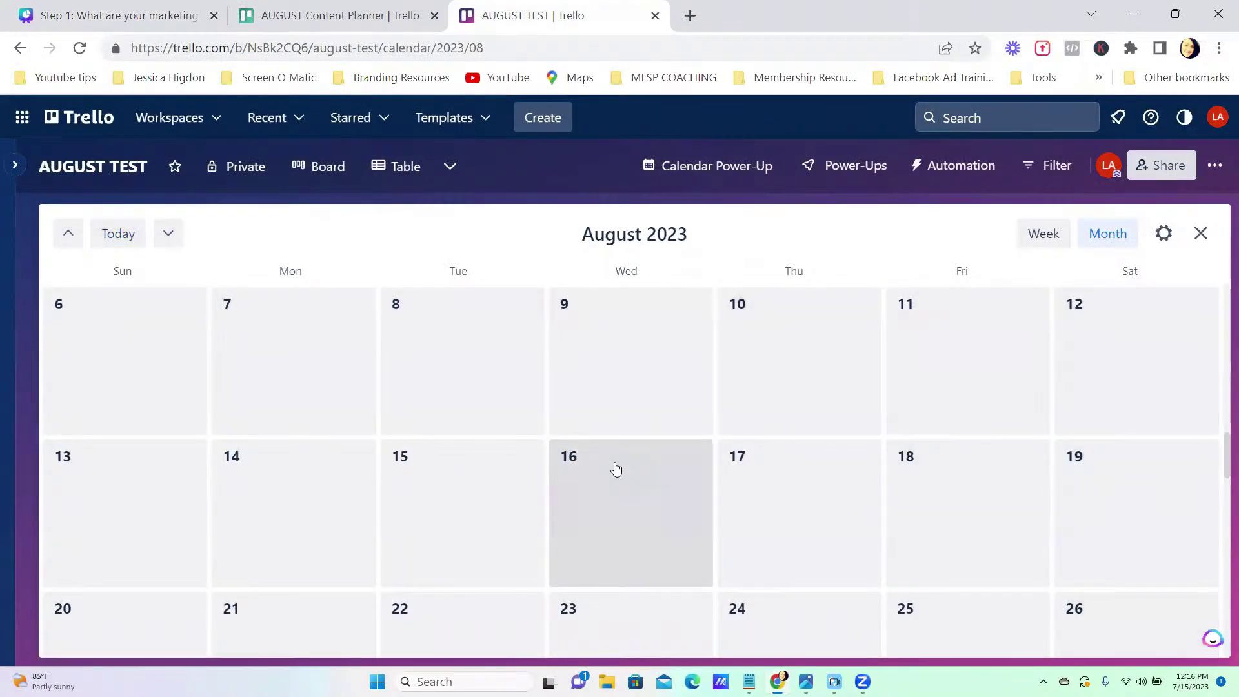
scroll(645, 421, "up", 2)
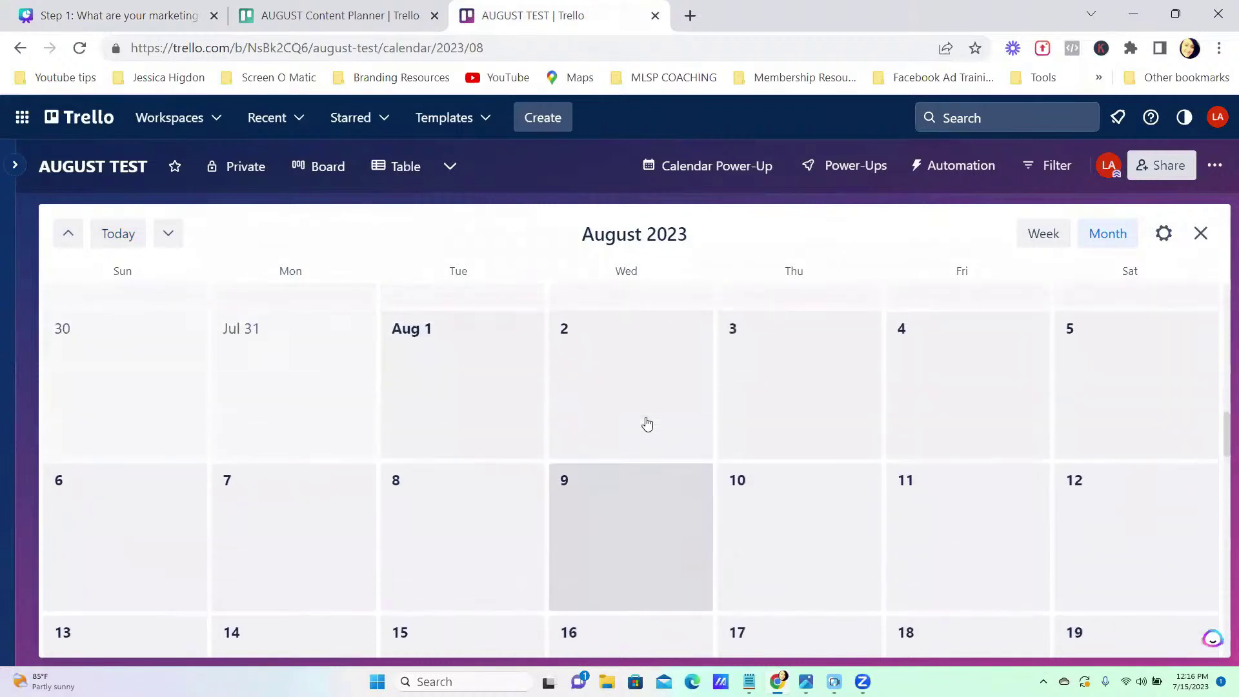
scroll(614, 367, "up", 2)
scroll(613, 367, "down", 3)
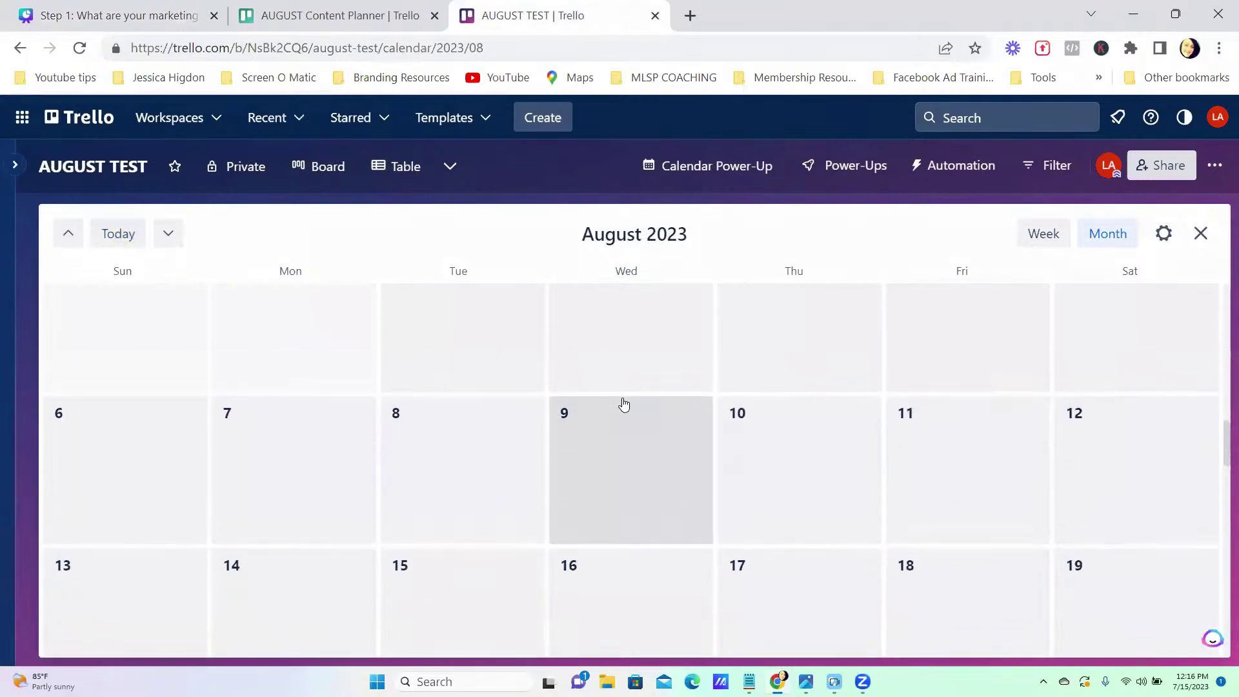
scroll(623, 404, "up", 1)
scroll(624, 404, "down", 1)
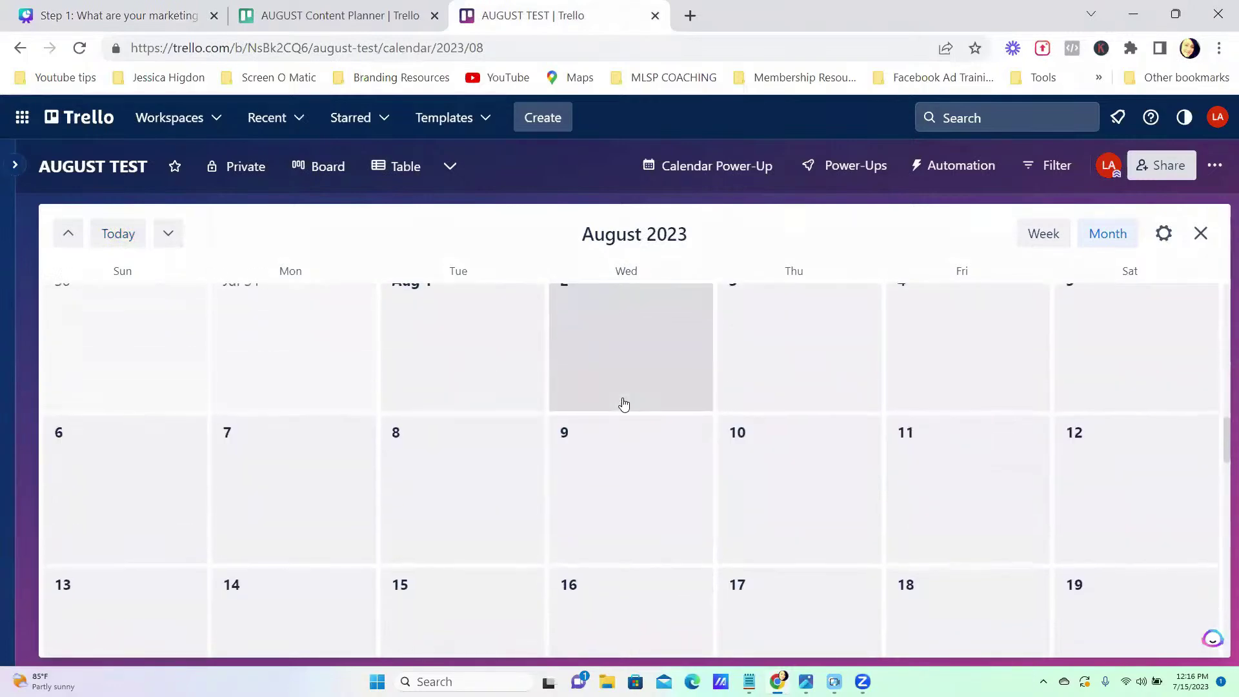
scroll(265, 462, "down", 2)
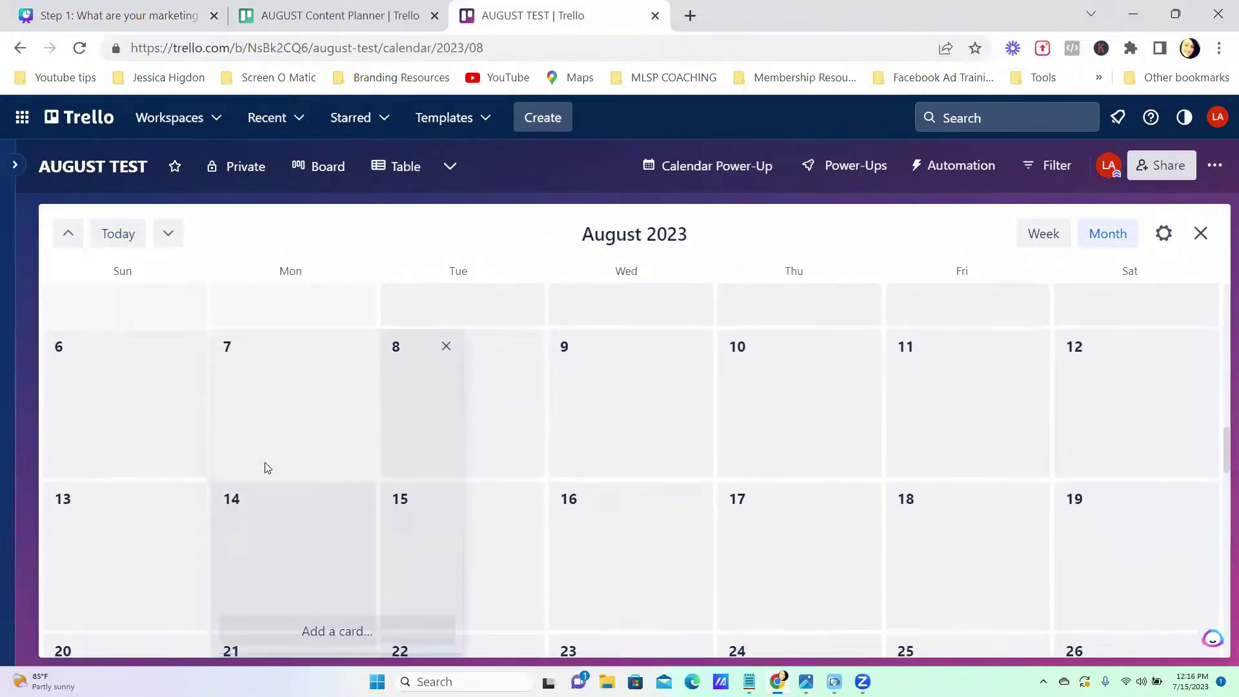
Add a card titled Lead Magnet Promo on Monday, August 7, in the Lead Magnet Promo (MON) list.
left_click(332, 630)
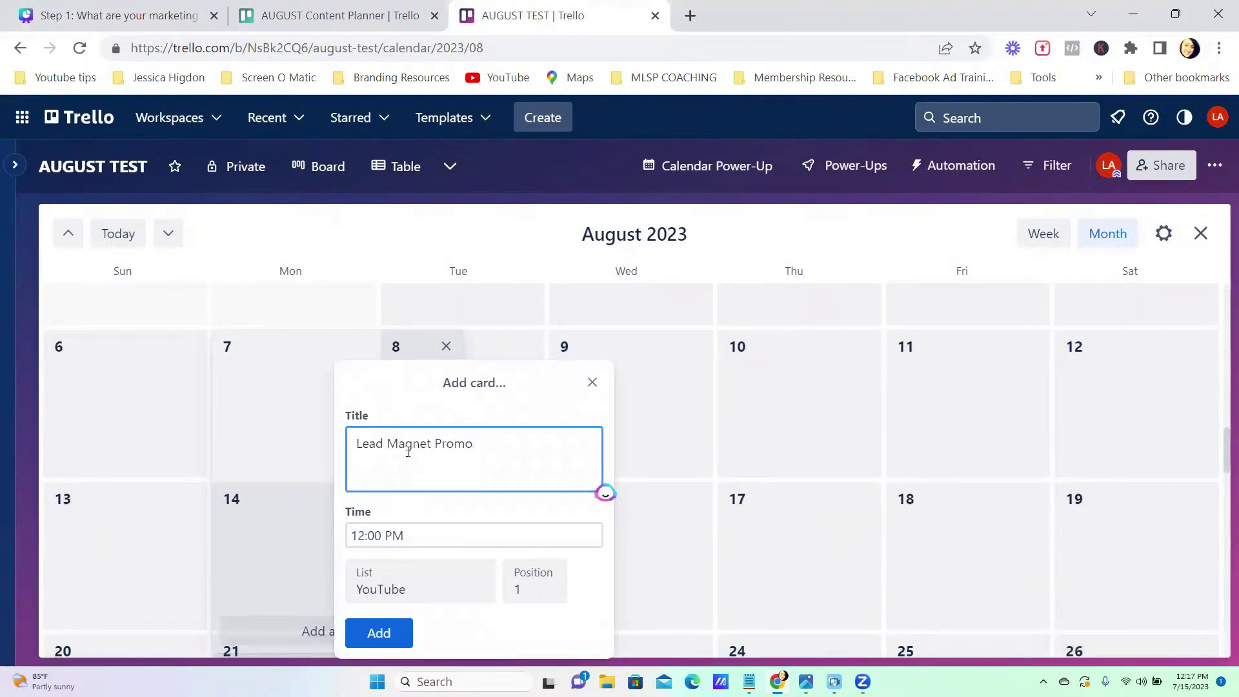
left_click(397, 588)
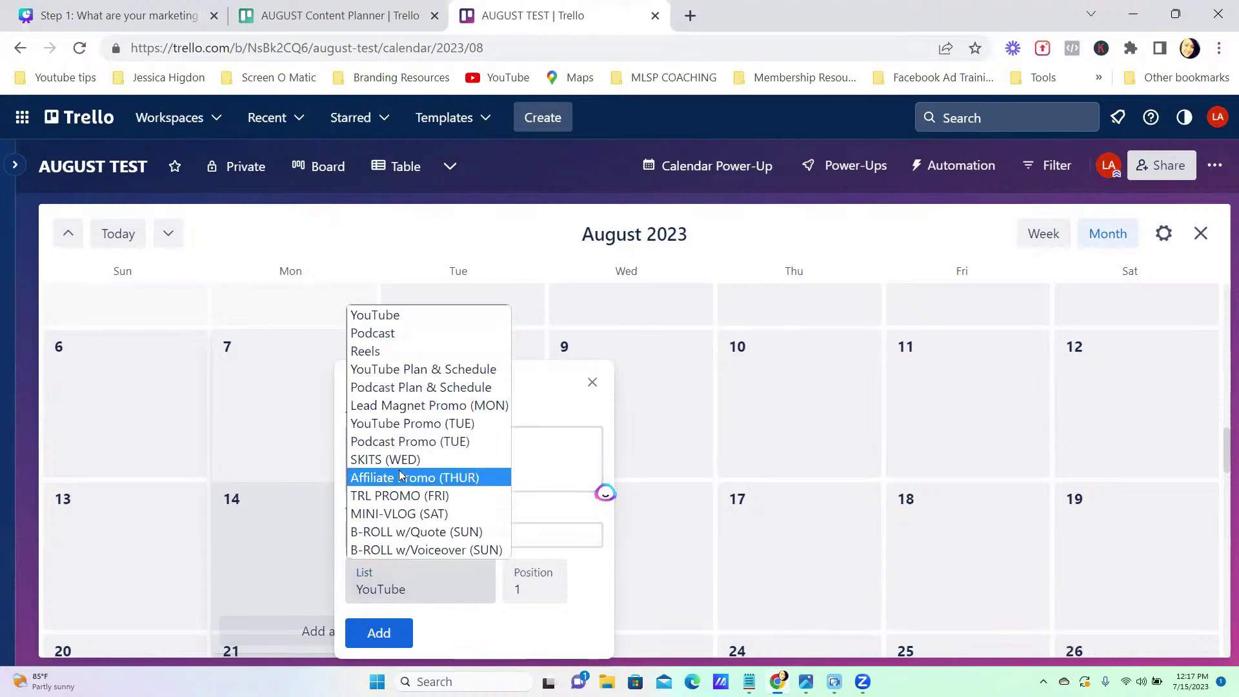
left_click(390, 407)
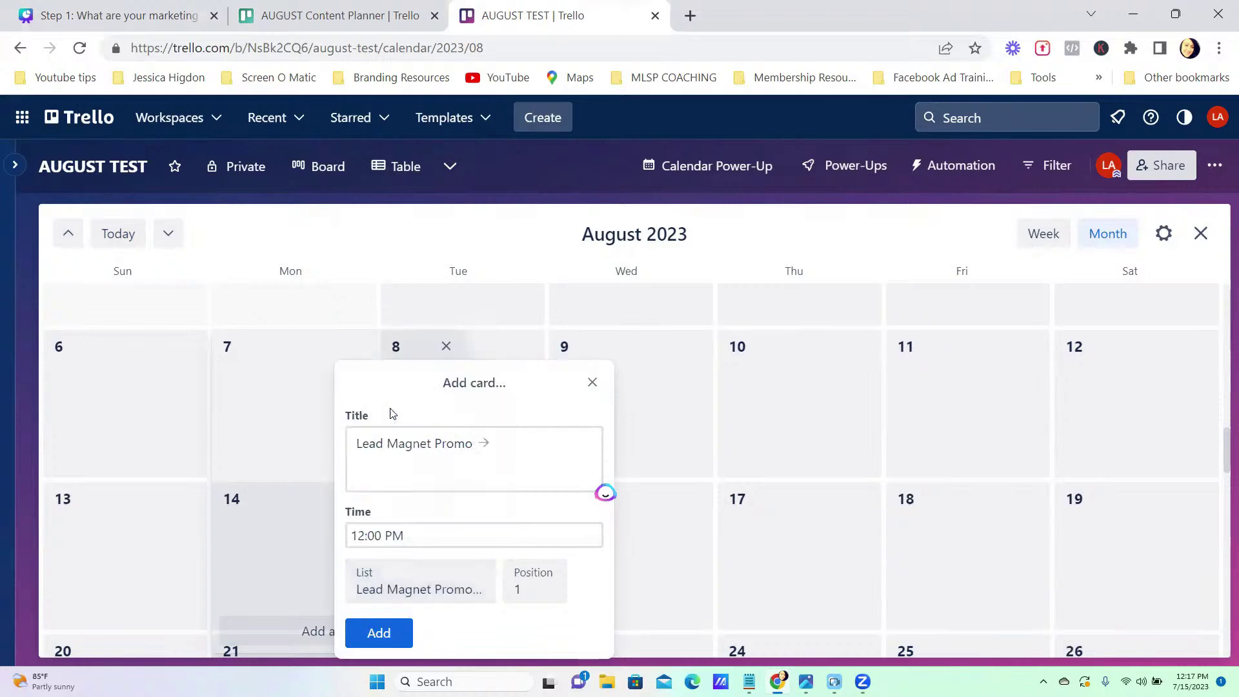
left_click(381, 633)
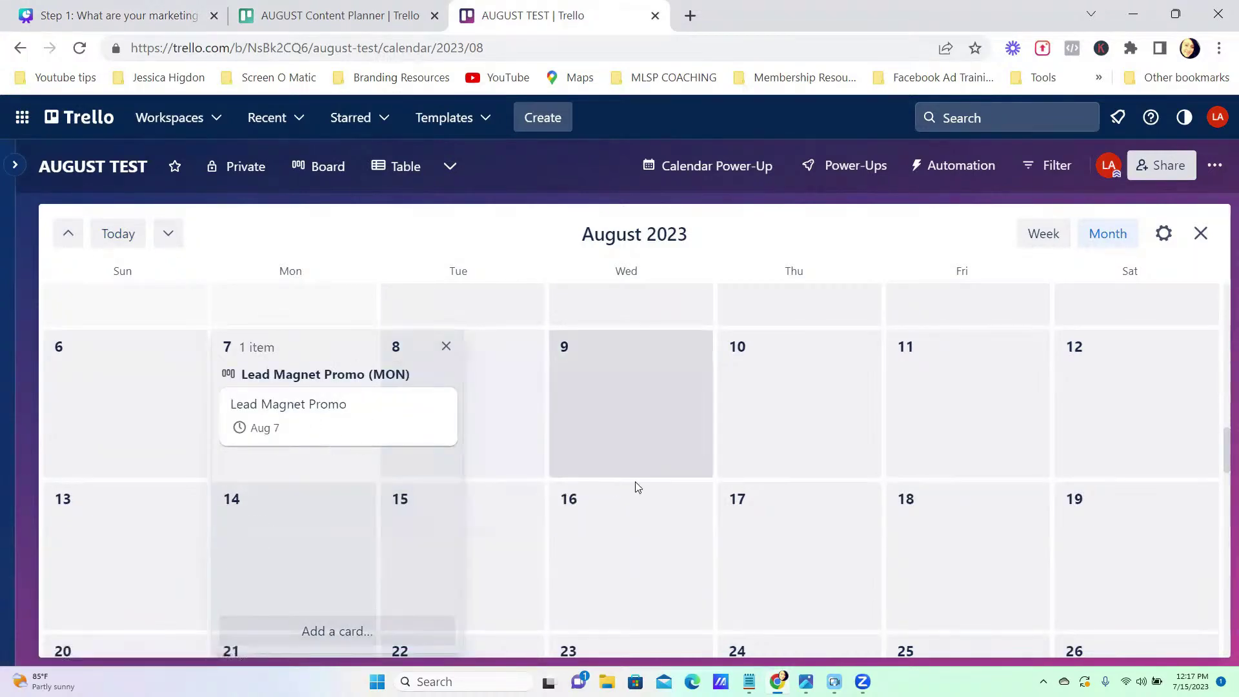
left_click(461, 217)
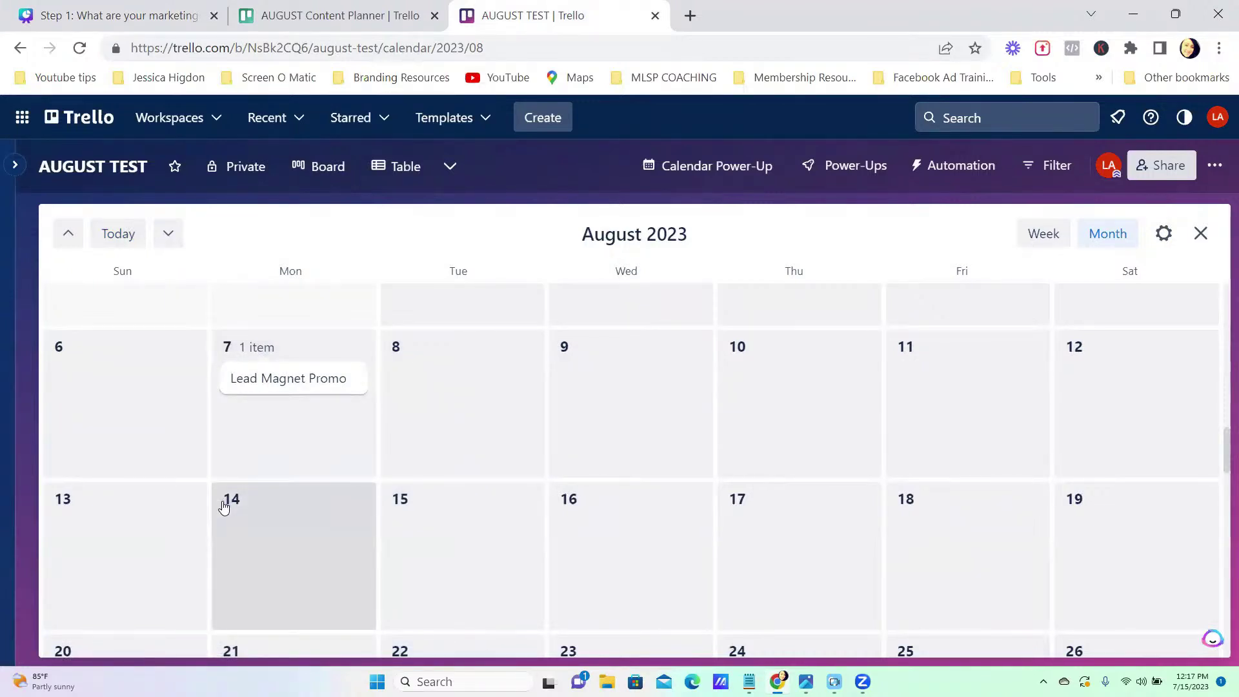
Add Lead Magnet Promo cards on the Mondays August 14, 21 and 28 in the Lead Magnet Promo (MON) list.
scroll(308, 550, "down", 2)
left_click(322, 630)
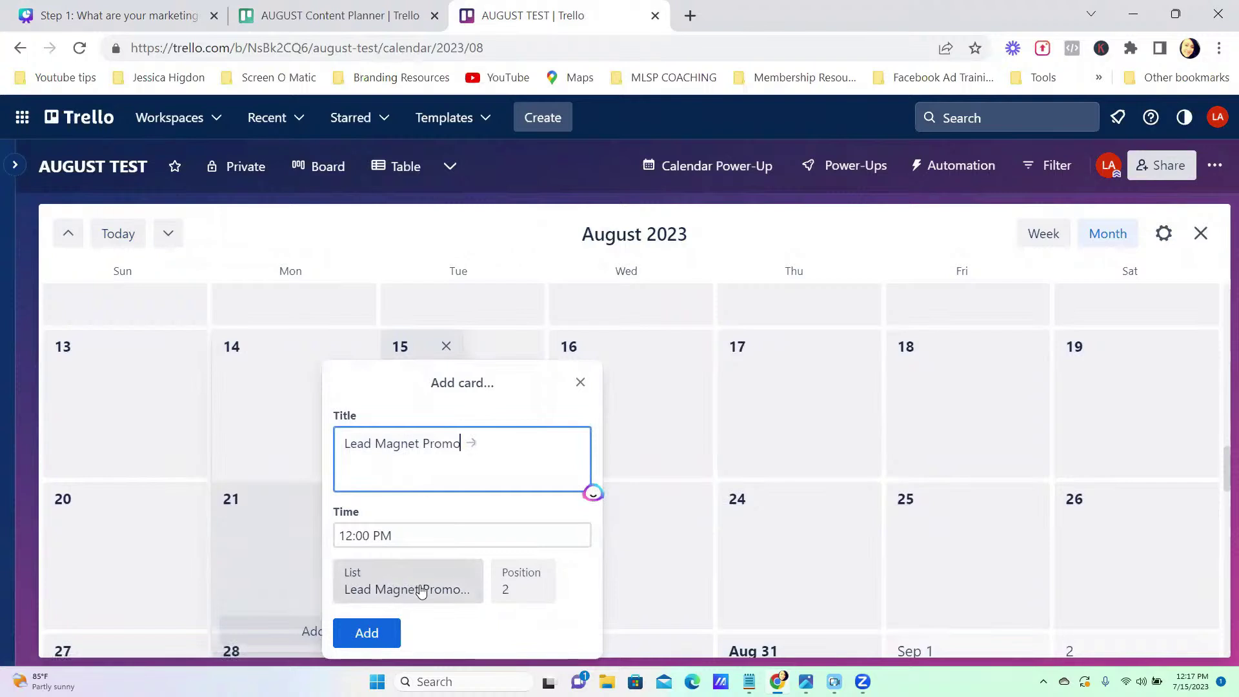
left_click(366, 633)
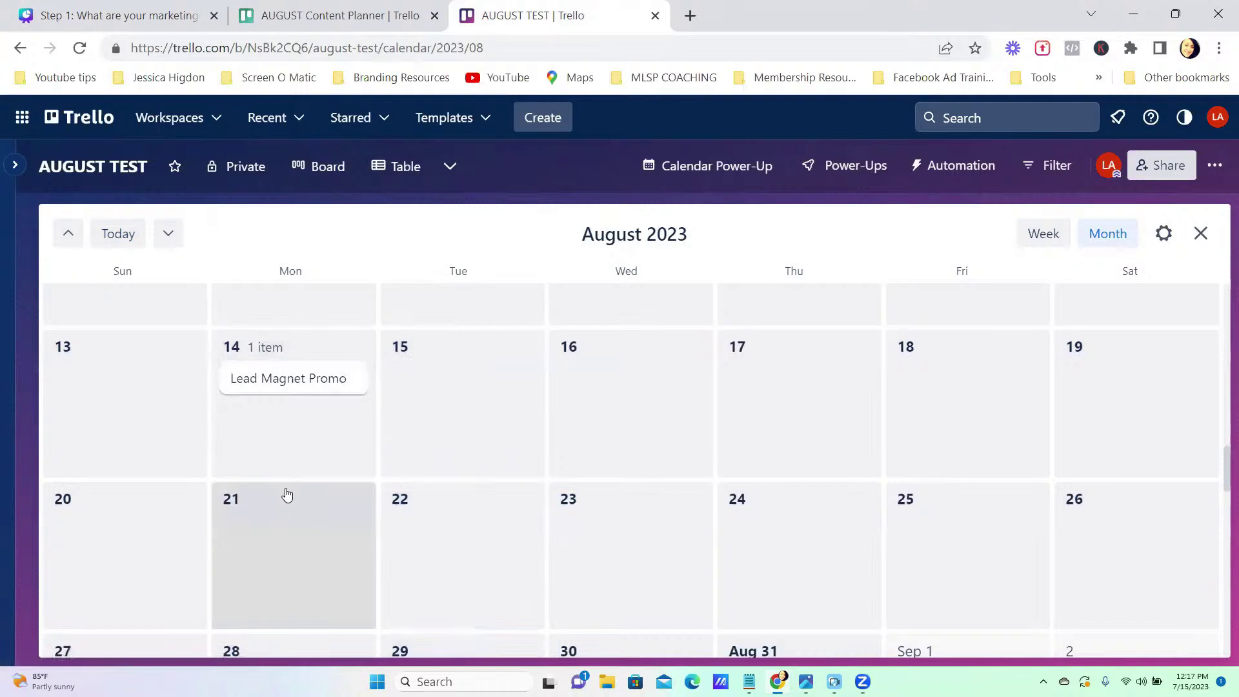
scroll(368, 382, "down", 2)
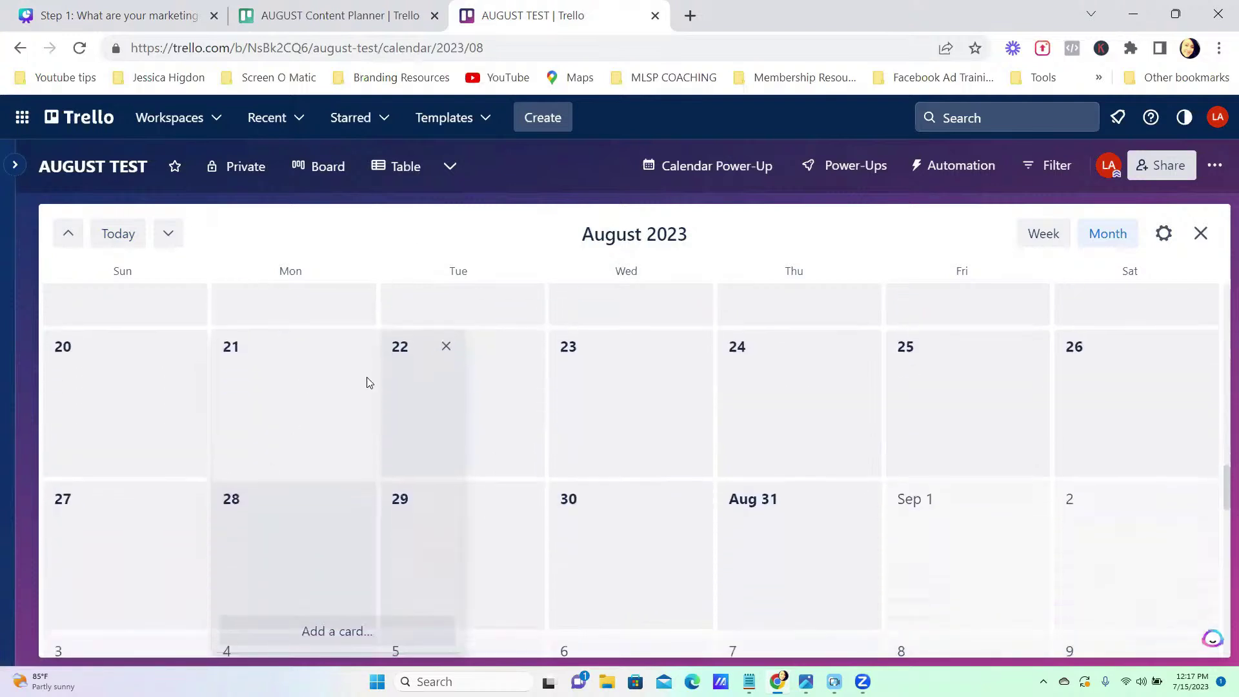
left_click(317, 631)
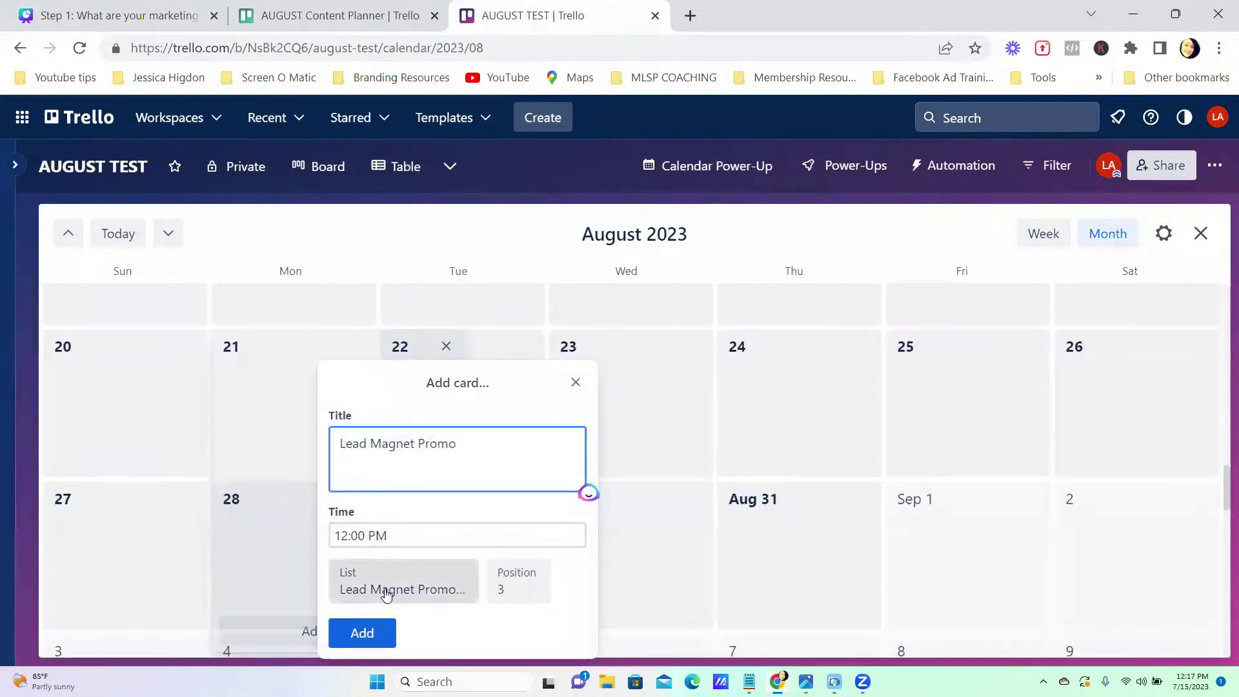
left_click(362, 632)
scroll(349, 568, "down", 2)
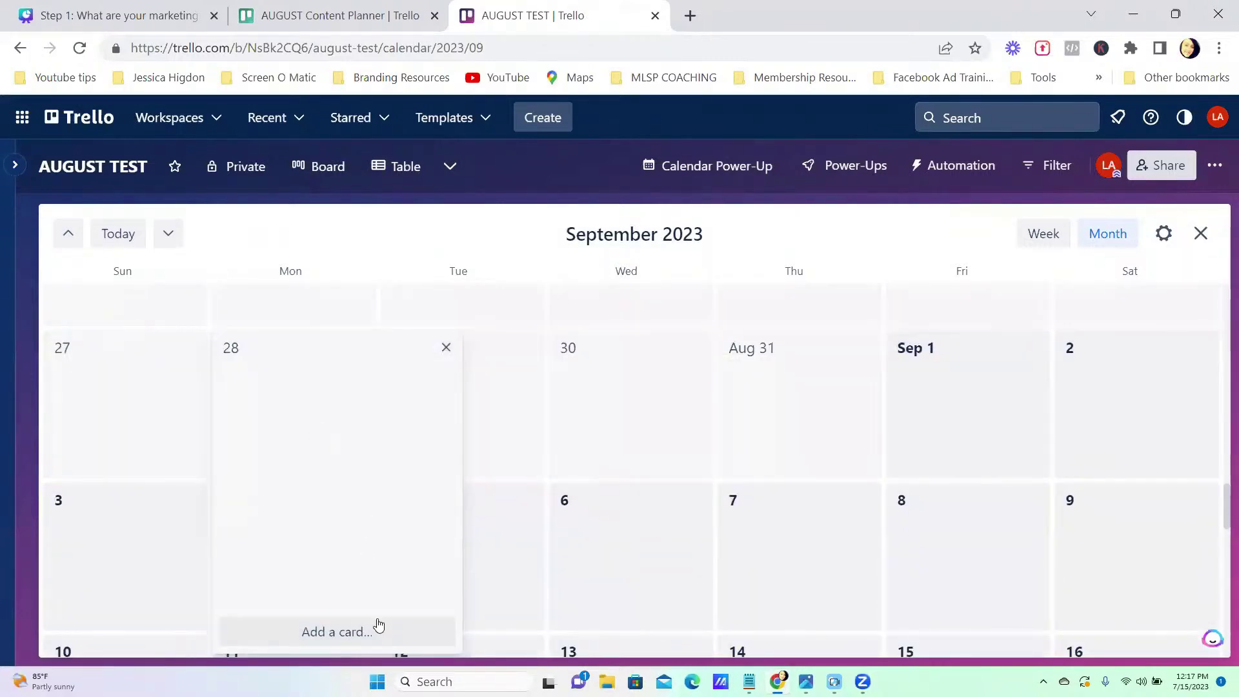
left_click(317, 629)
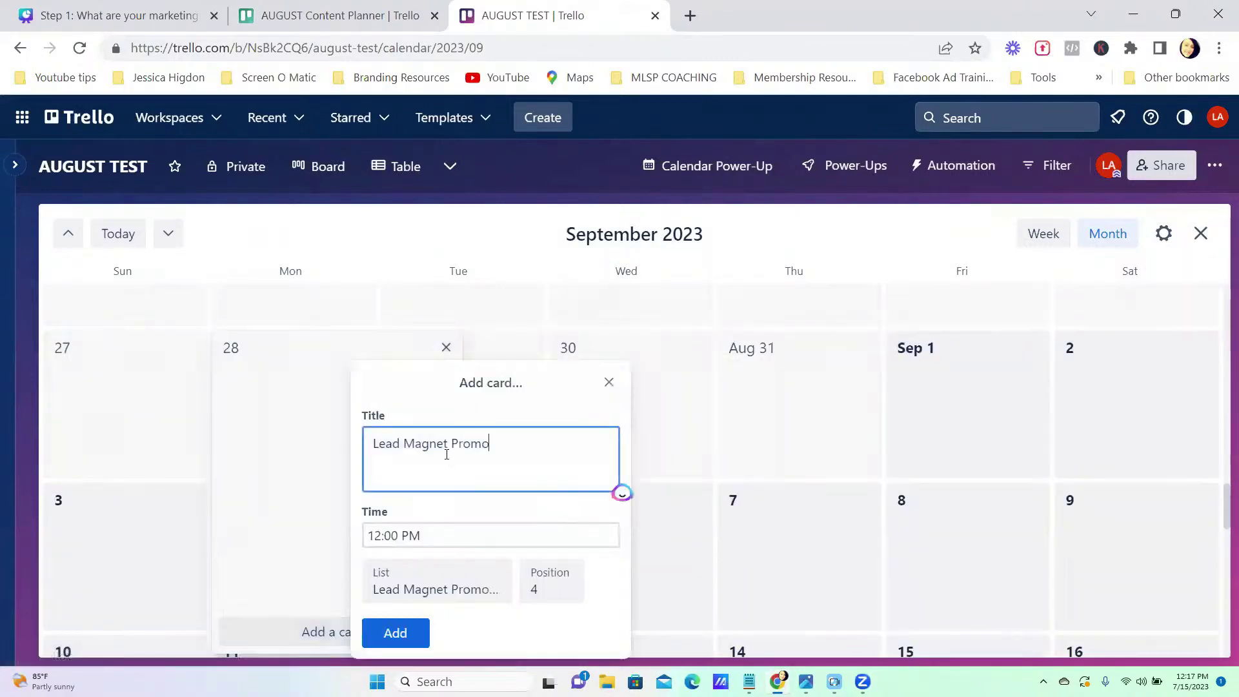
left_click(395, 633)
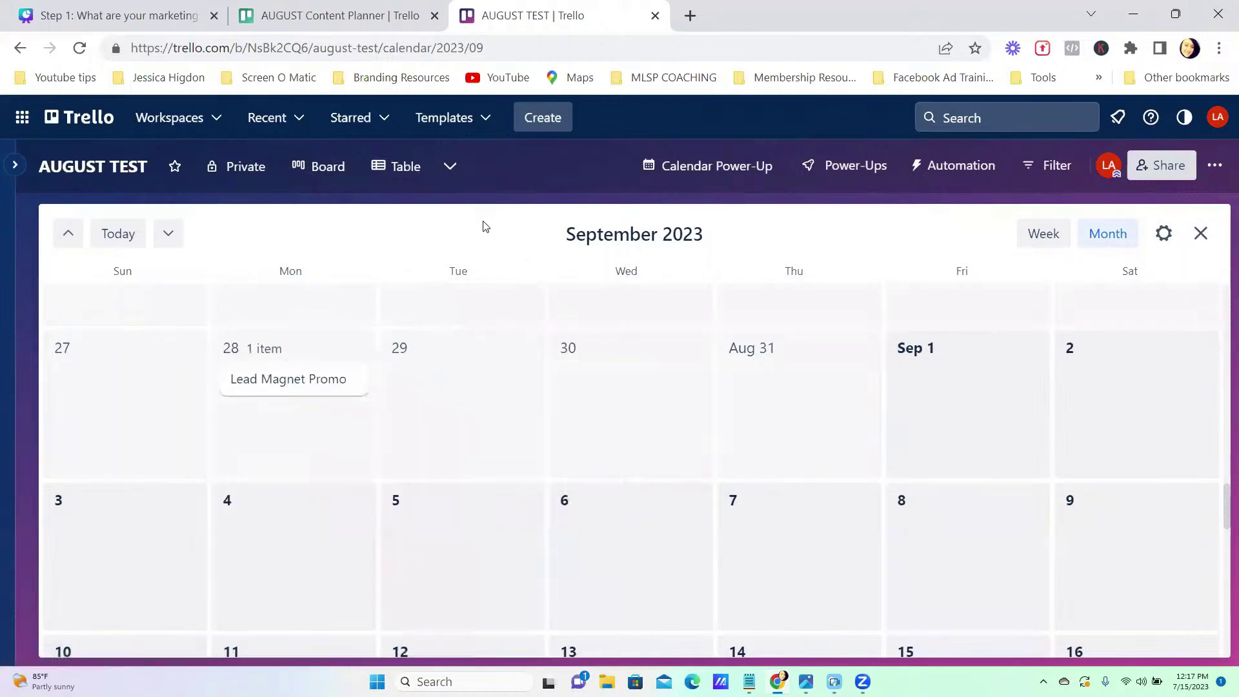
Review the Monday Lead Magnet Promo cards across August 2023 in the calendar.
scroll(290, 462, "up", 3)
scroll(290, 462, "up", 6)
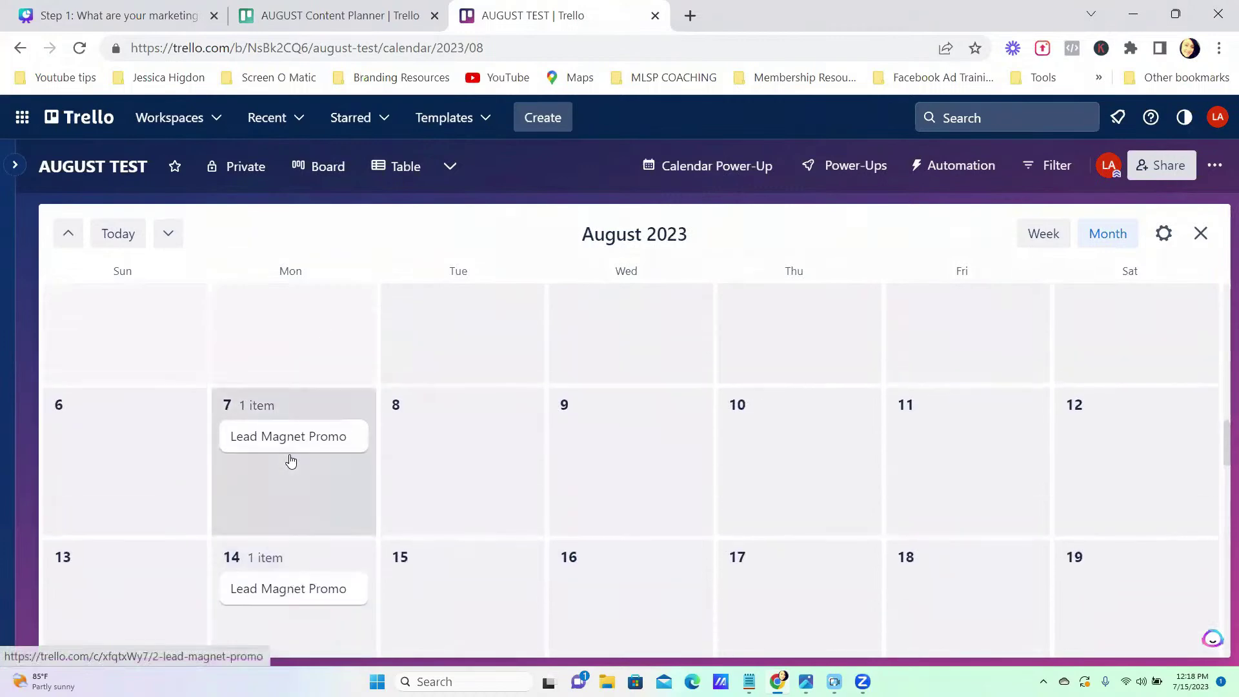
scroll(290, 460, "down", 1)
scroll(278, 503, "down", 4)
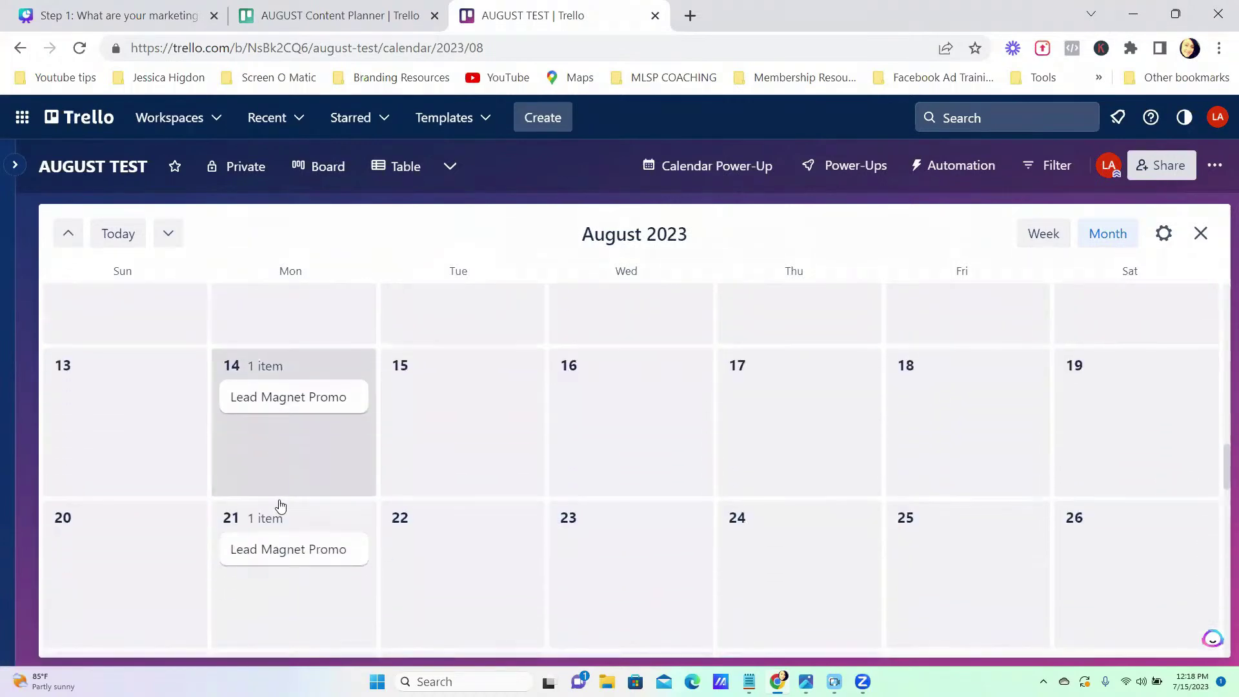
scroll(279, 506, "down", 1)
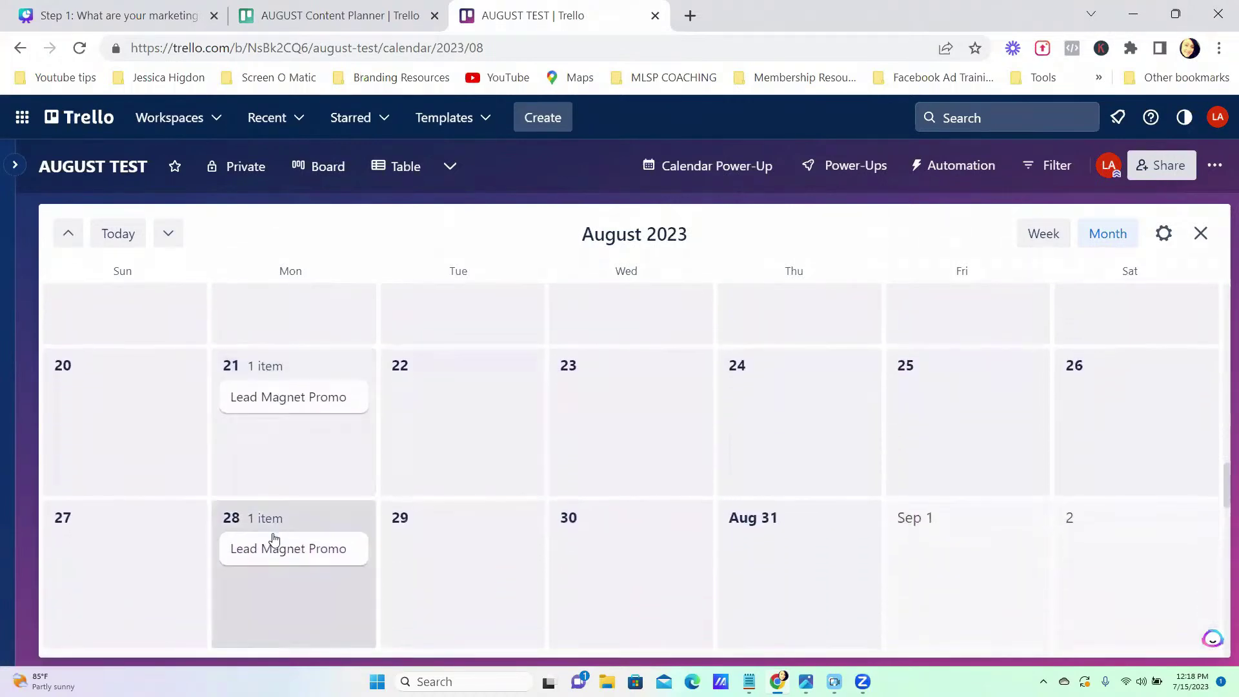
scroll(275, 540, "down", 1)
scroll(275, 540, "up", 7)
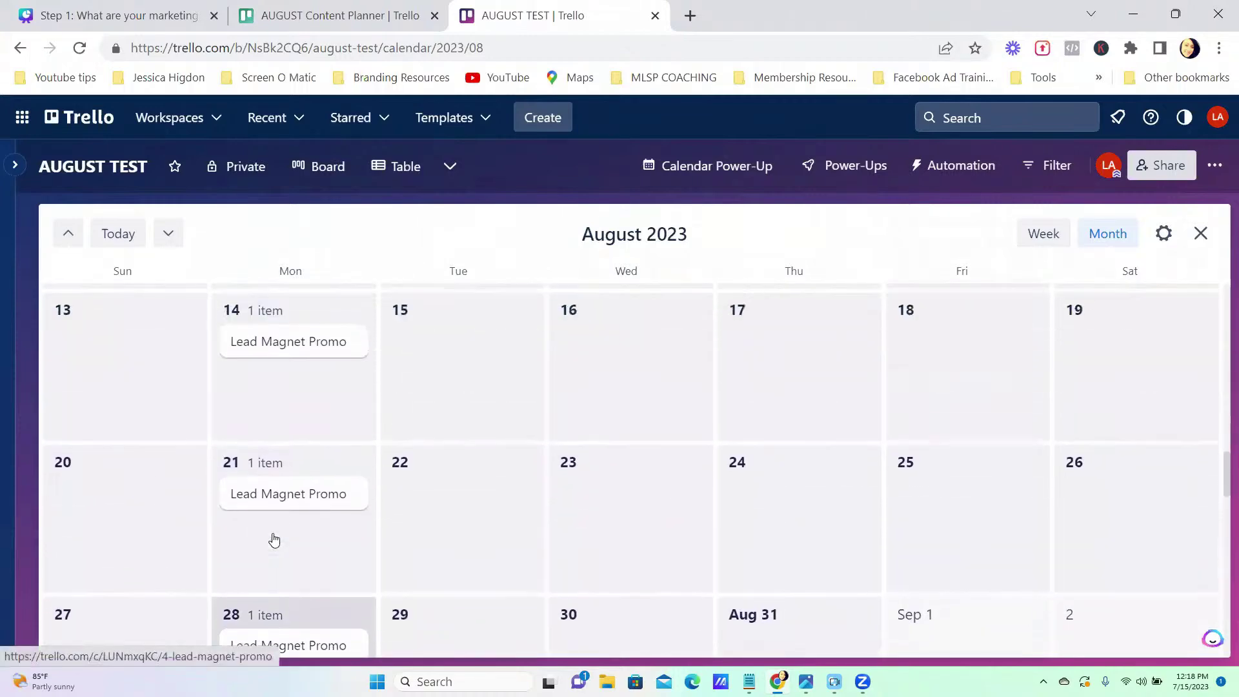
scroll(274, 540, "up", 1)
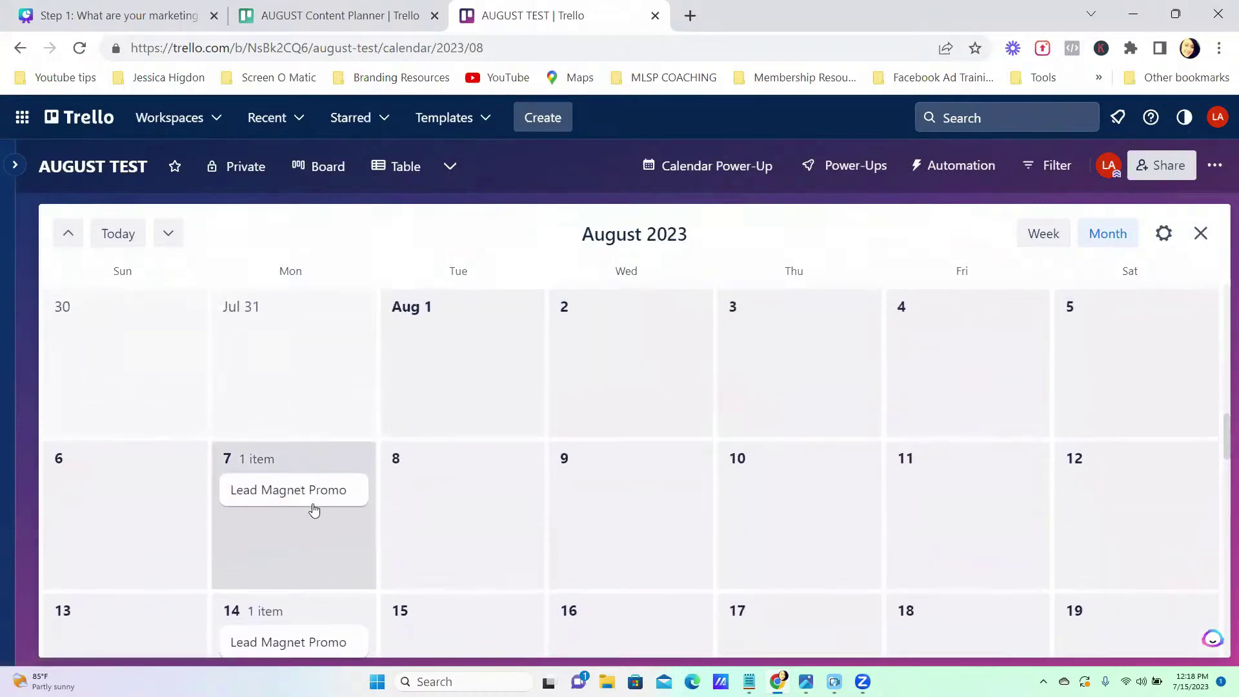
Return to the board's lists and check the dated cards in the Lead Magnet Promo (MON) list.
left_click(699, 165)
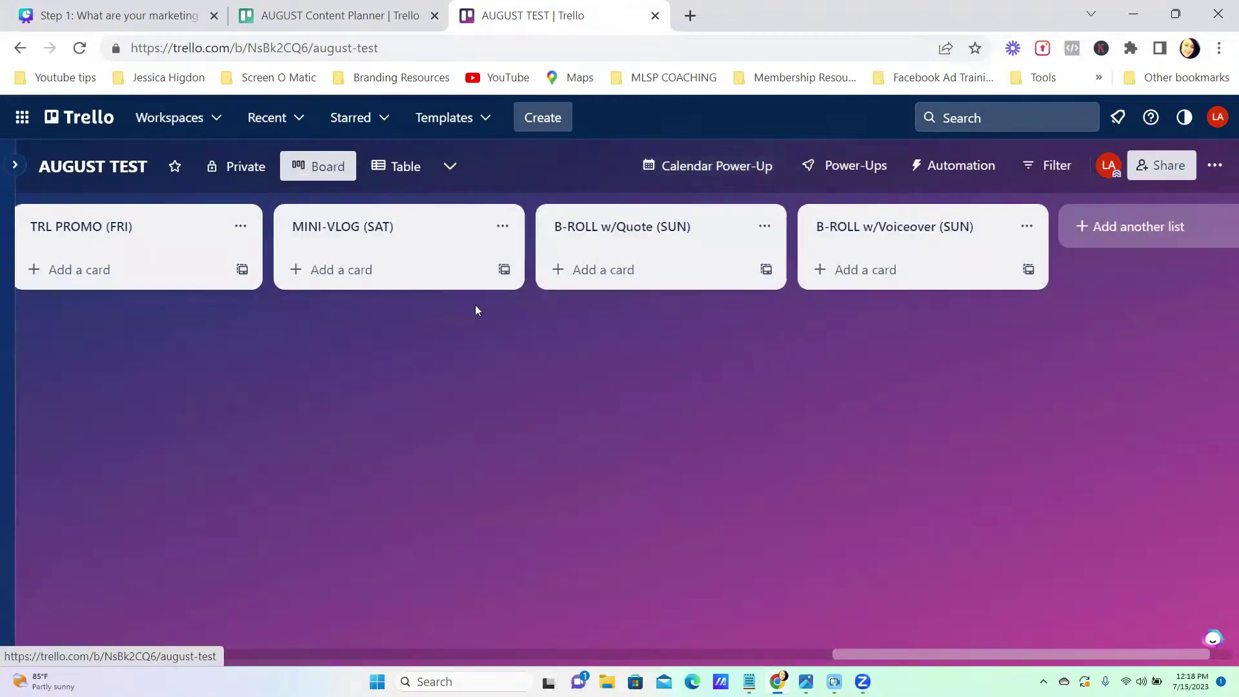
scroll(623, 390, "left", 10)
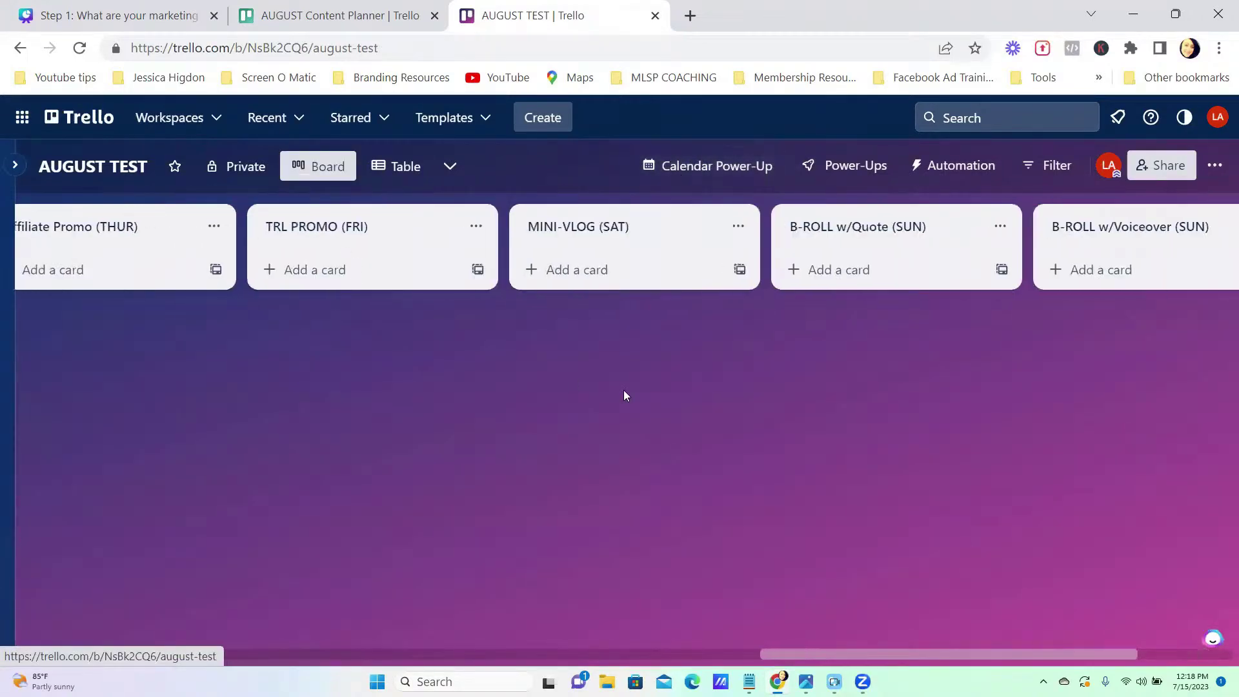
scroll(625, 393, "left", 12)
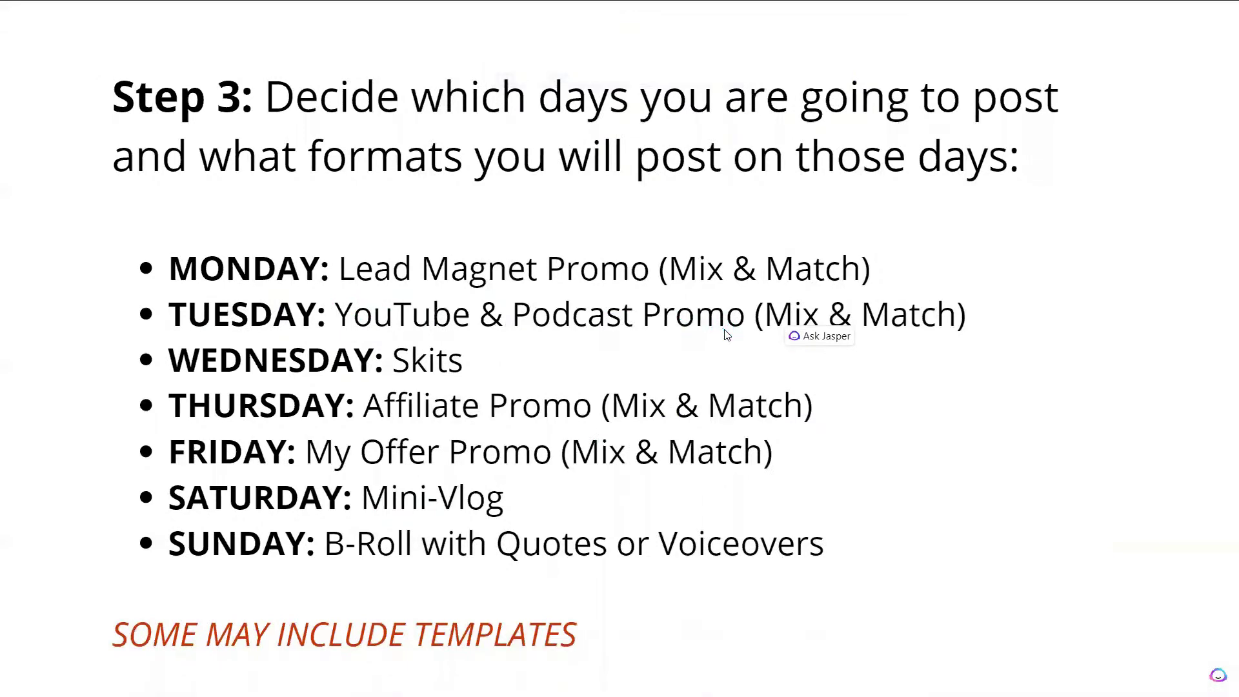
Leave the slide presentation, switch to the AUGUST TEST board in Trello and open its Calendar Power-Up.
key("Escape")
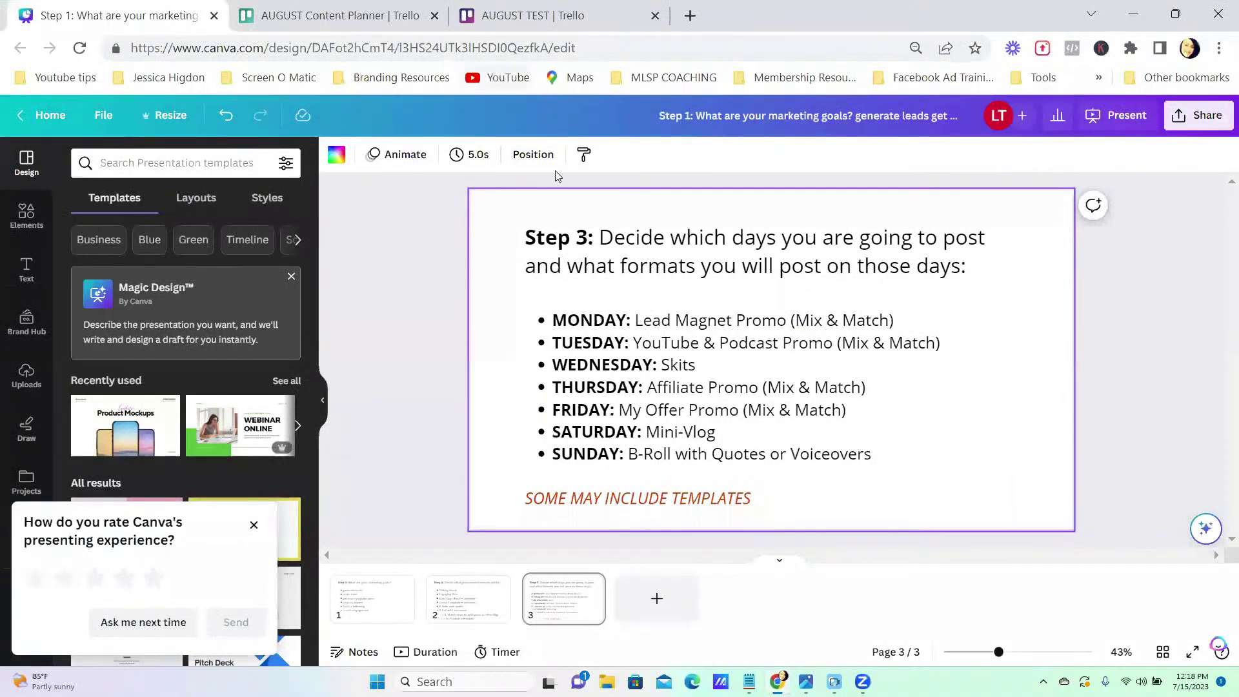
left_click(533, 15)
left_click(710, 166)
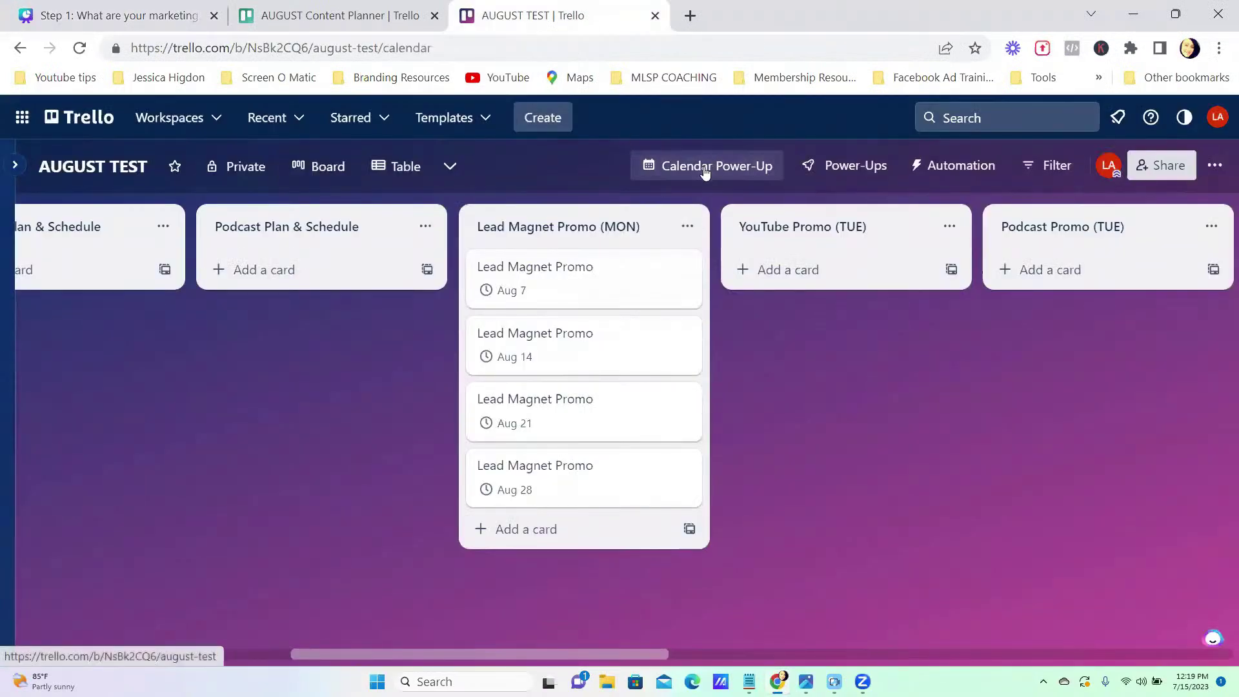
Add a card titled YouTube Promo on Tuesday, August 1, in the YouTube Promo (TUE) list.
scroll(464, 423, "down", 6)
scroll(464, 423, "down", 2)
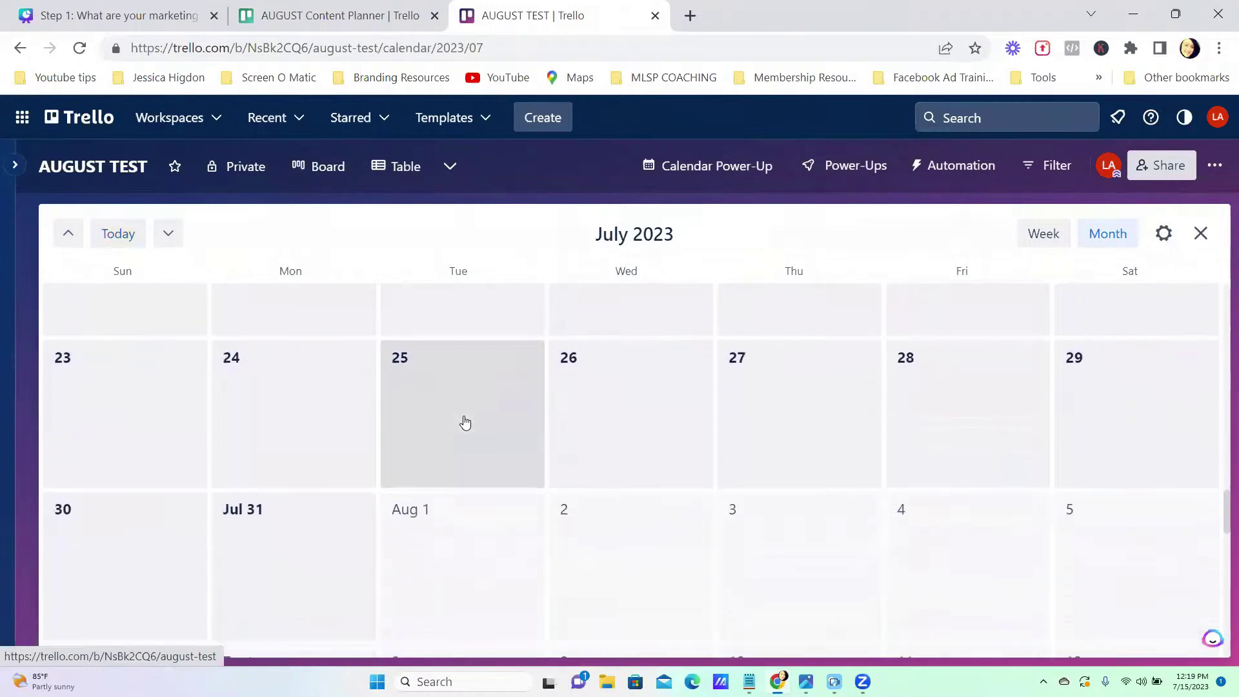
scroll(426, 377, "down", 1)
left_click(419, 362)
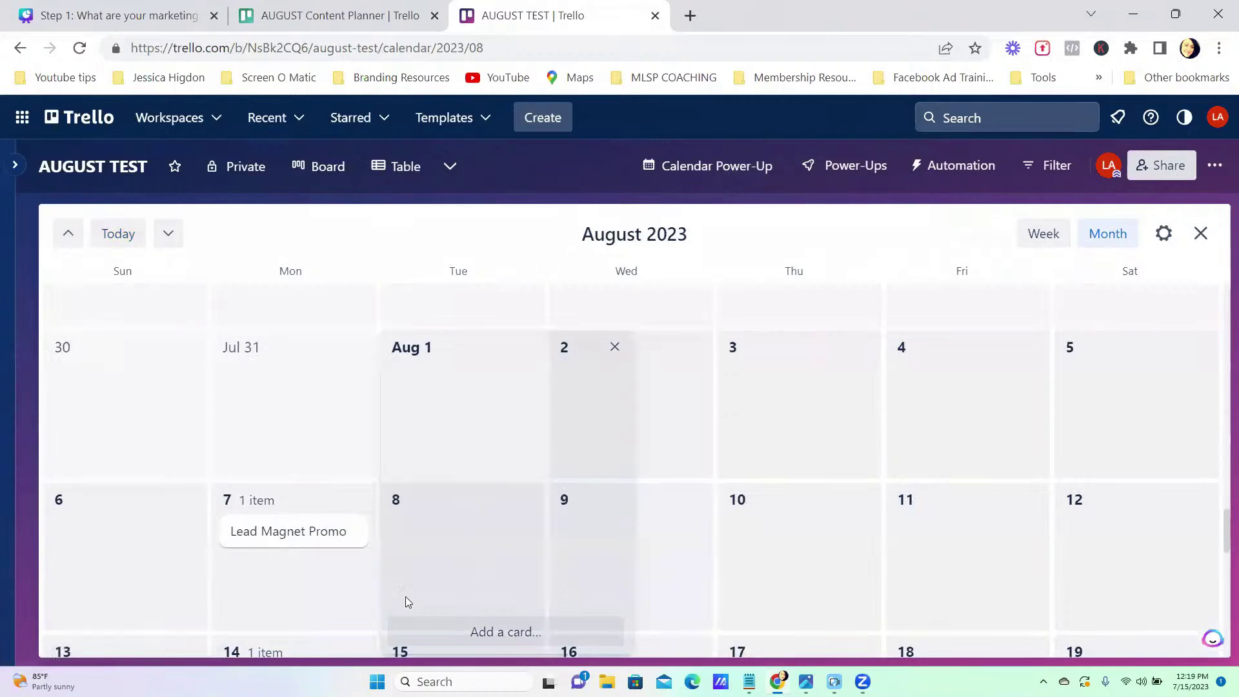
left_click(455, 631)
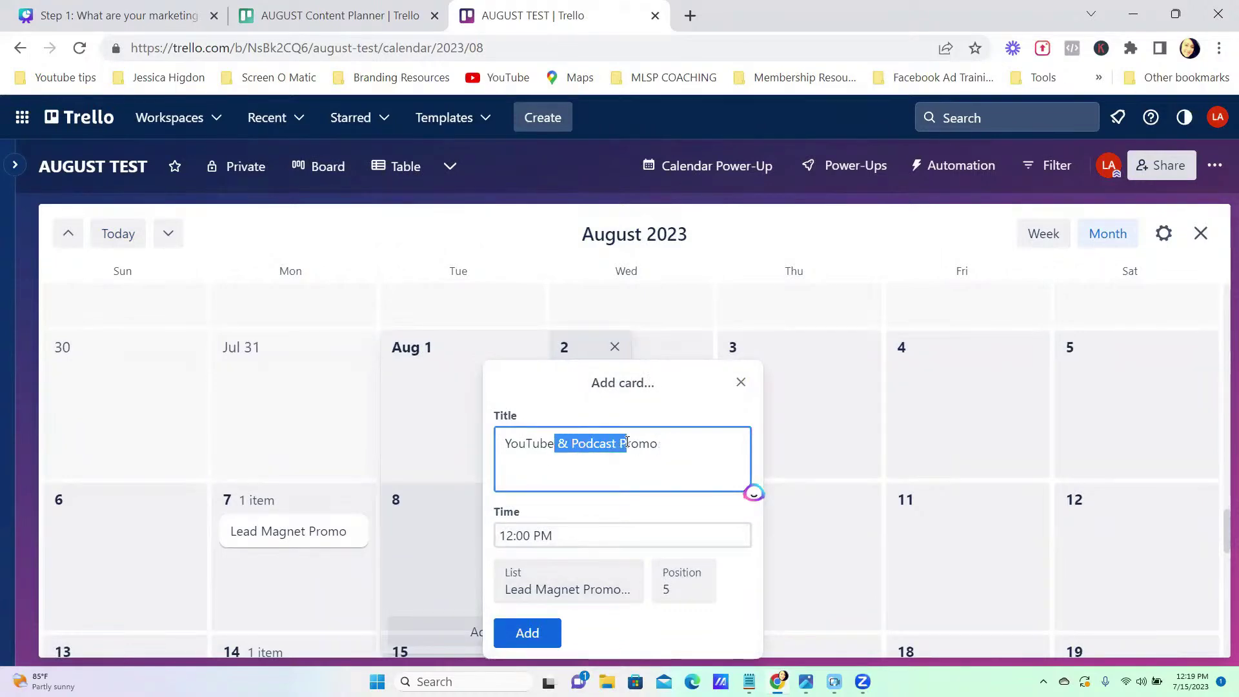
key("BackSpace")
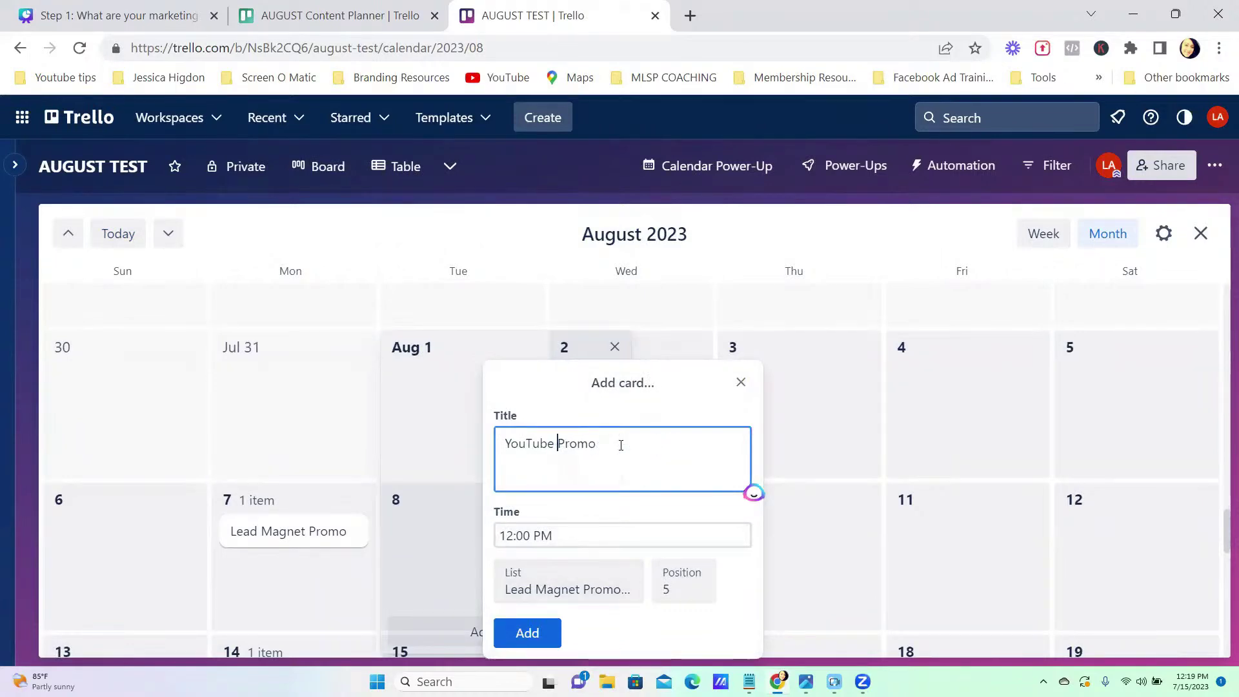
left_click(586, 568)
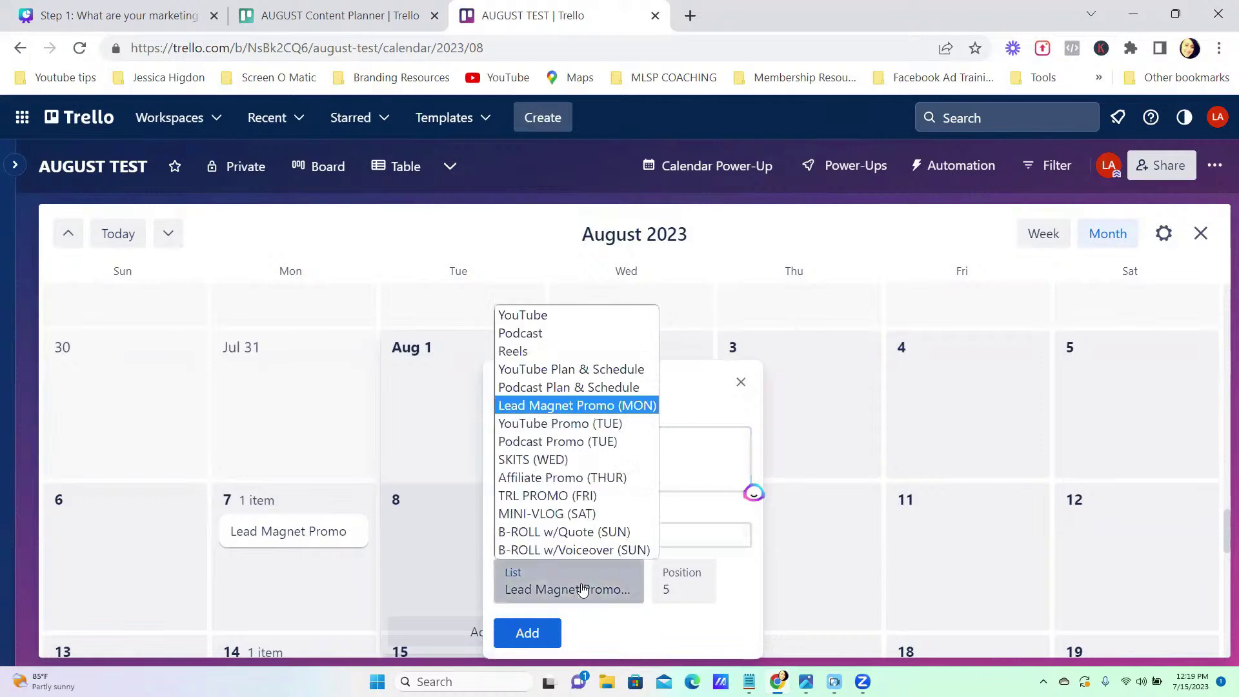
left_click(549, 424)
left_click(530, 631)
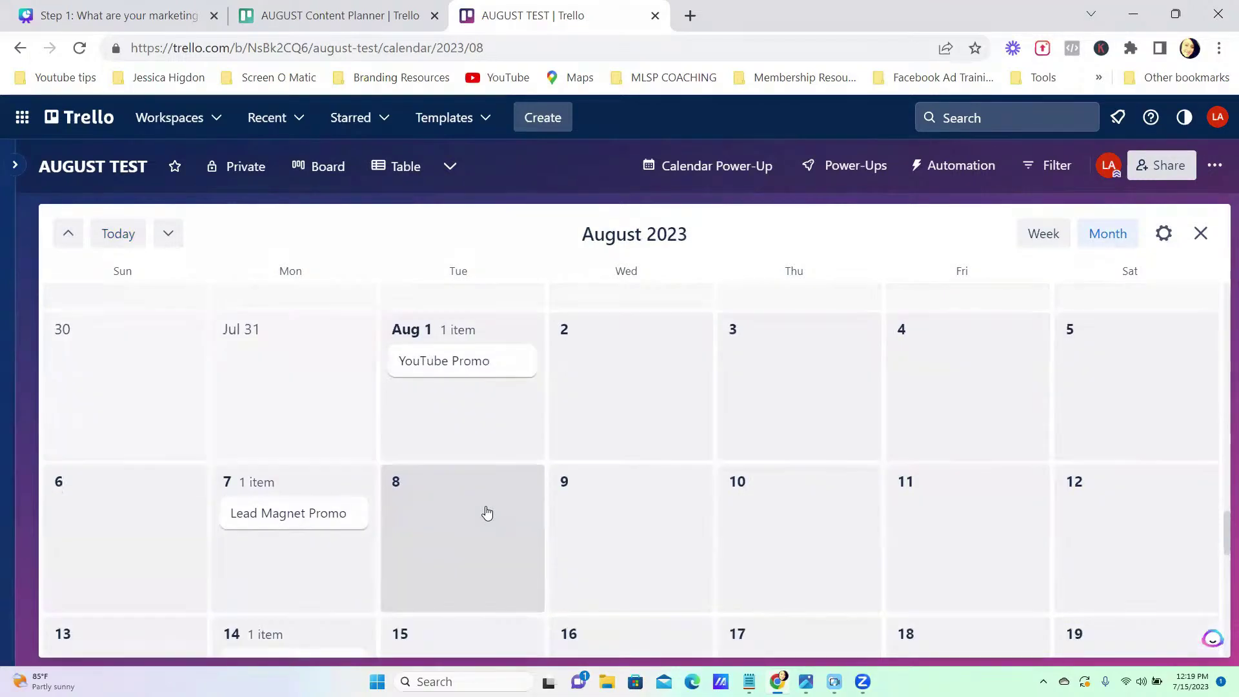
Add a card titled Podcast Promo on Tuesday, August 8, in the Podcast Promo (TUE) list.
scroll(478, 516, "down", 3)
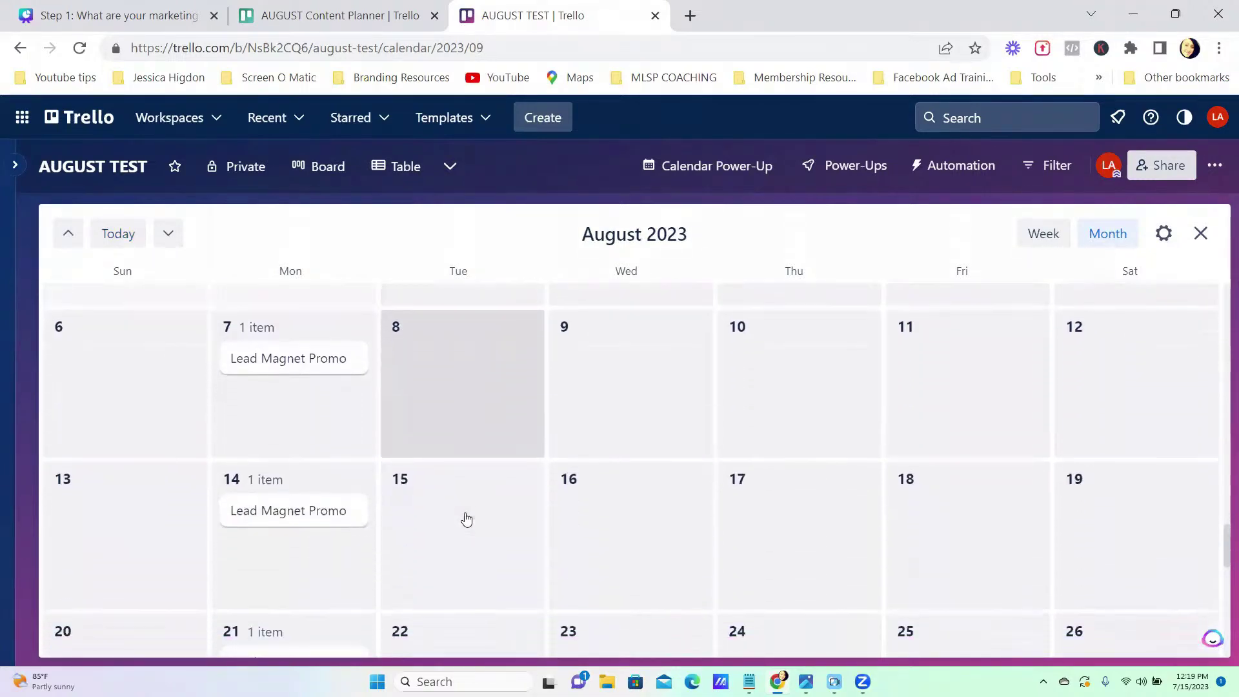
scroll(466, 519, "down", 3)
scroll(489, 512, "up", 6)
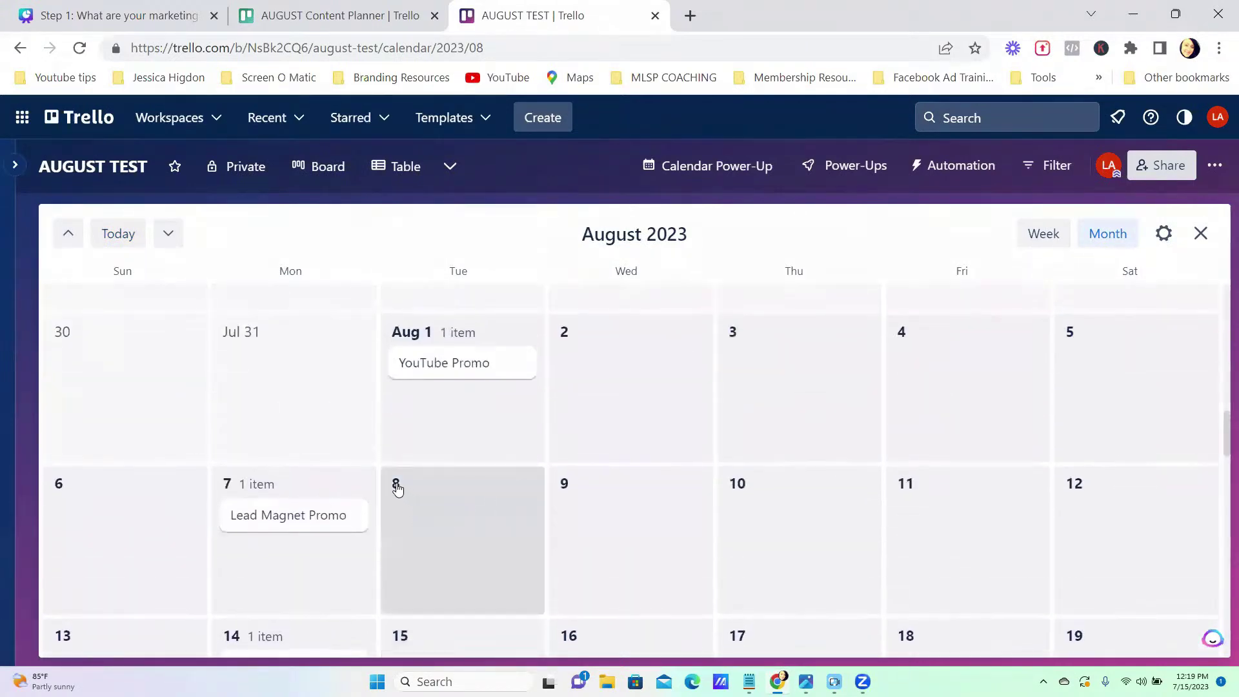
scroll(398, 488, "down", 2)
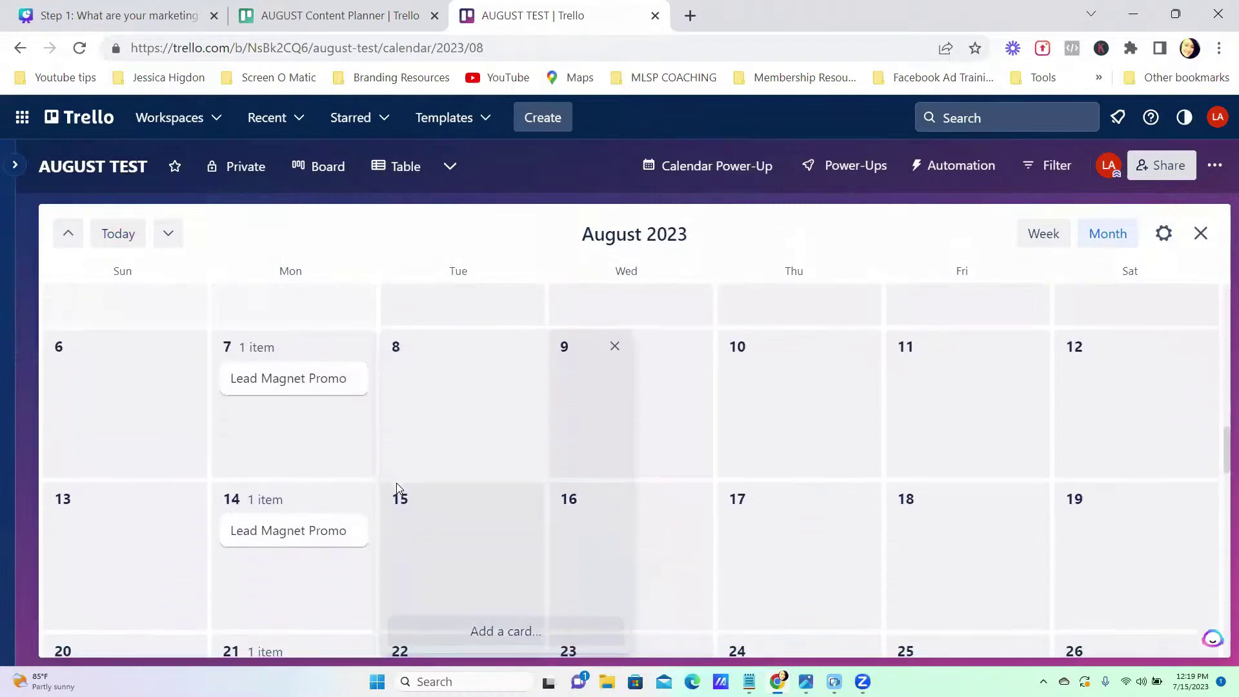
left_click(494, 629)
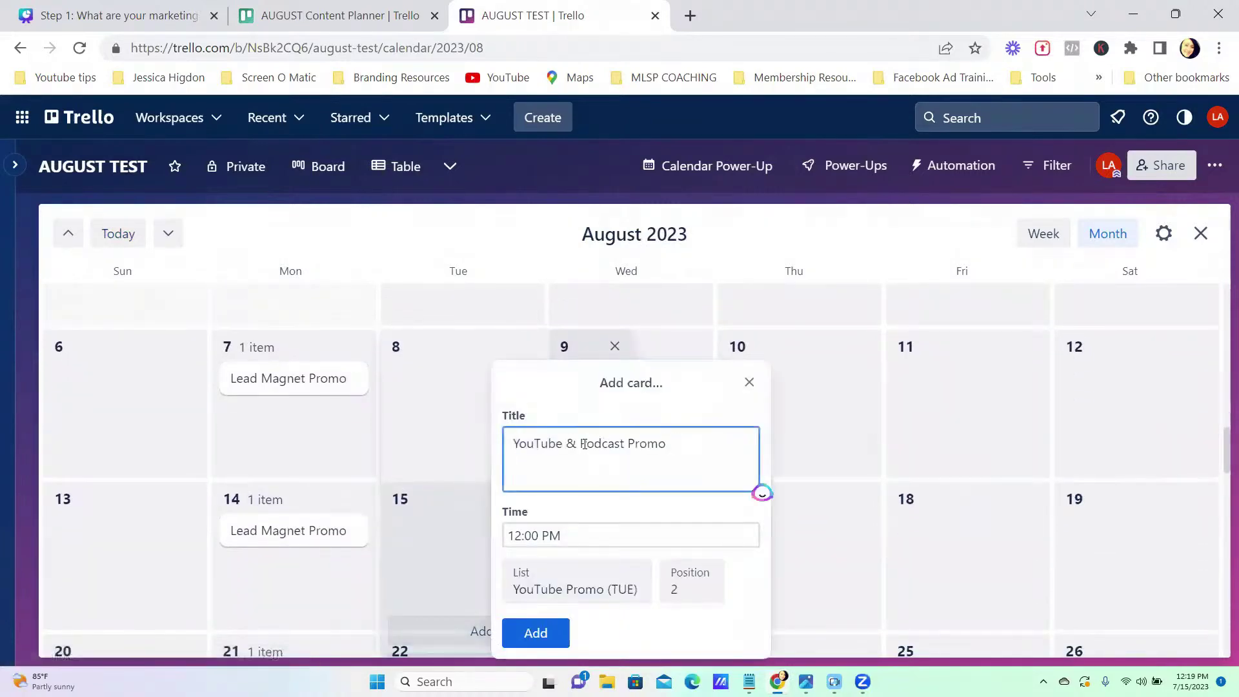
key("BackSpace")
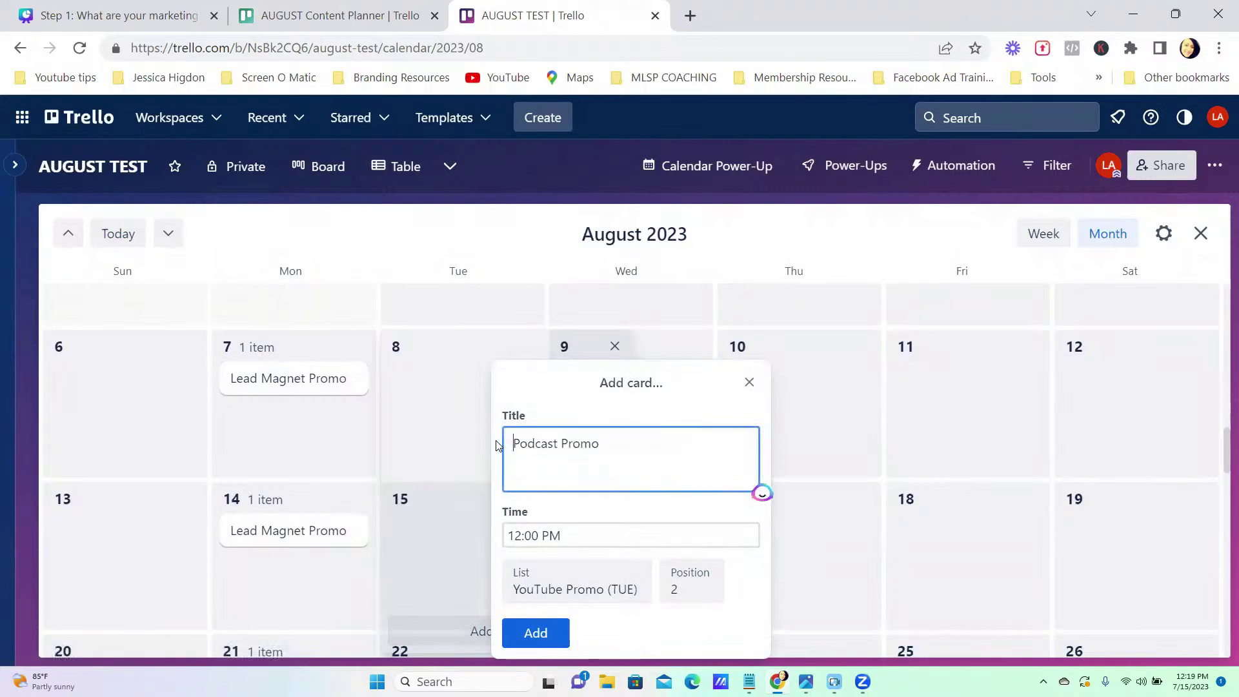
left_click(528, 563)
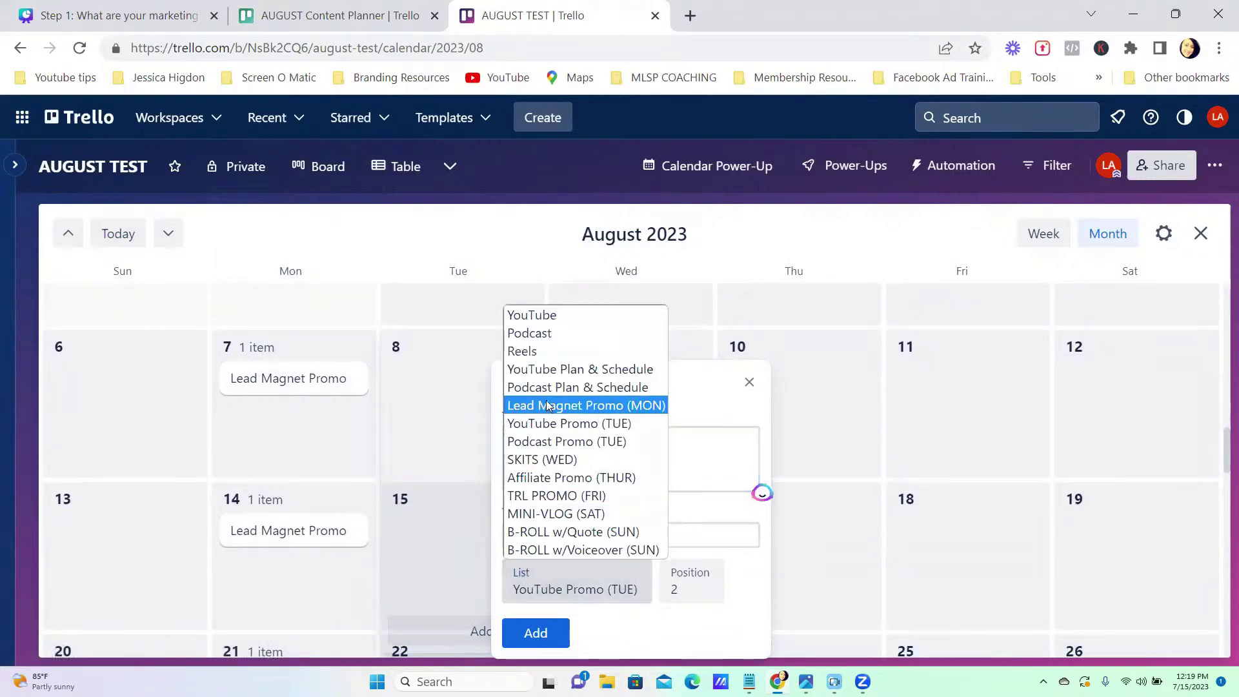
left_click(541, 441)
left_click(544, 633)
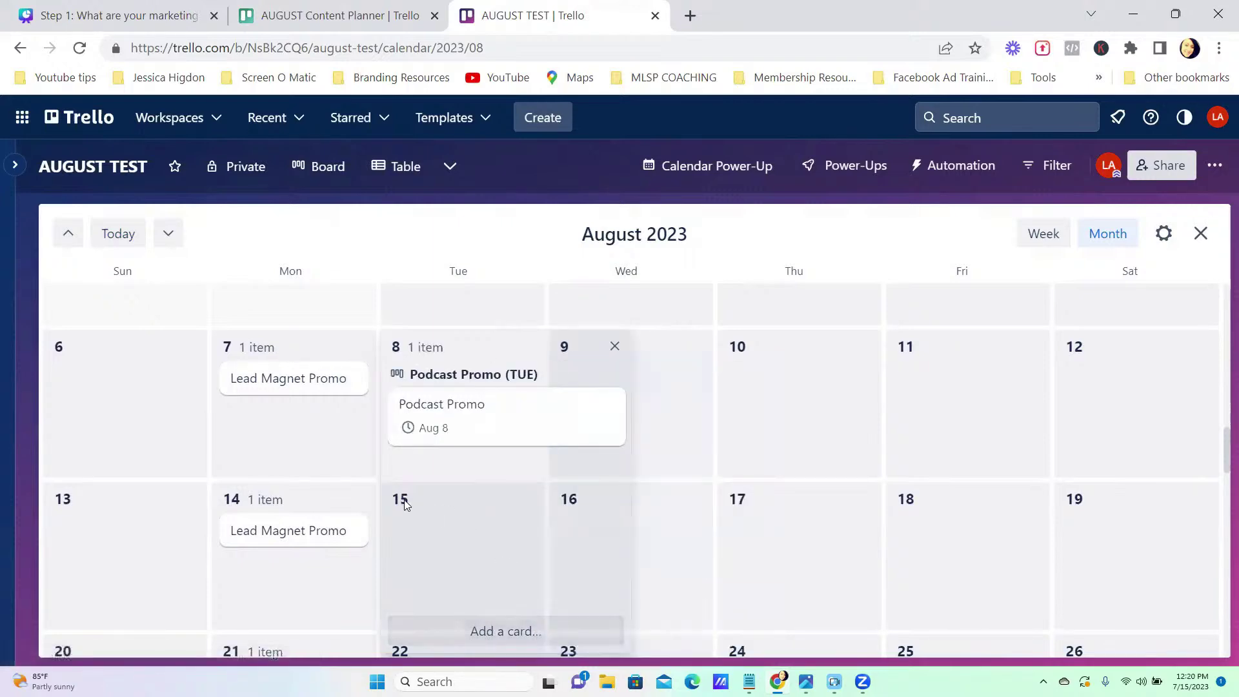
Add a card titled YouTube Promo on Tuesday, August 15, in the YouTube Promo (TUE) list.
scroll(451, 452, "down", 2)
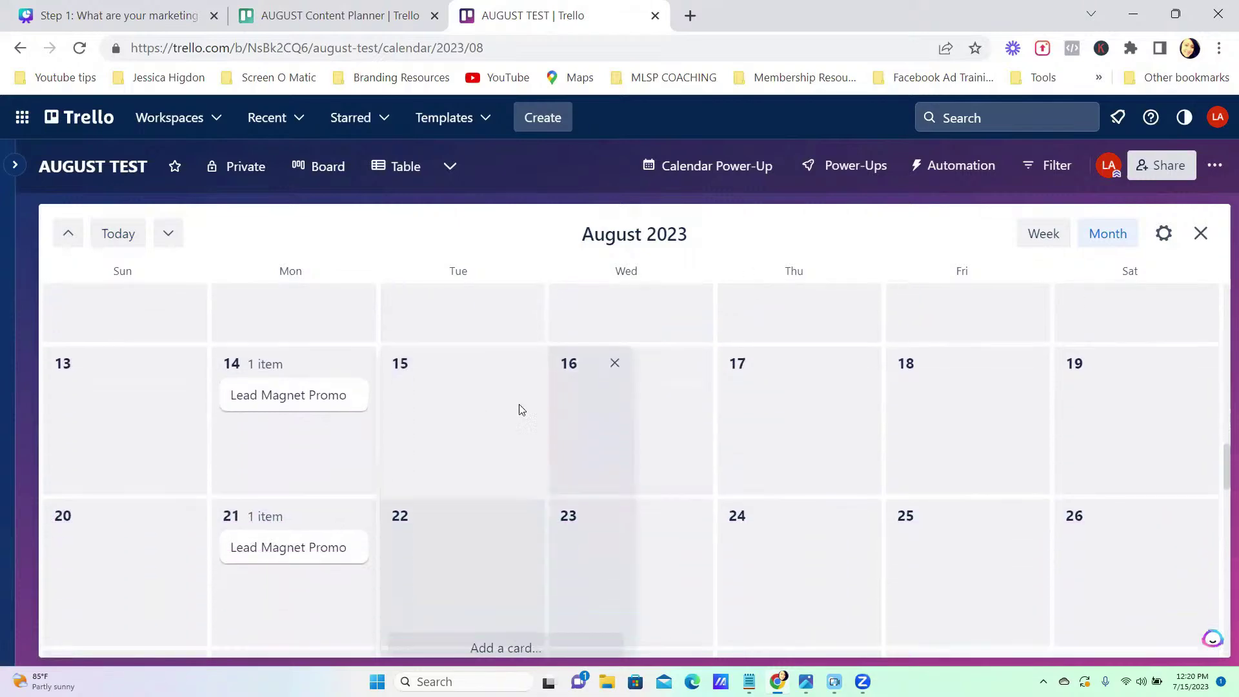
left_click(533, 416)
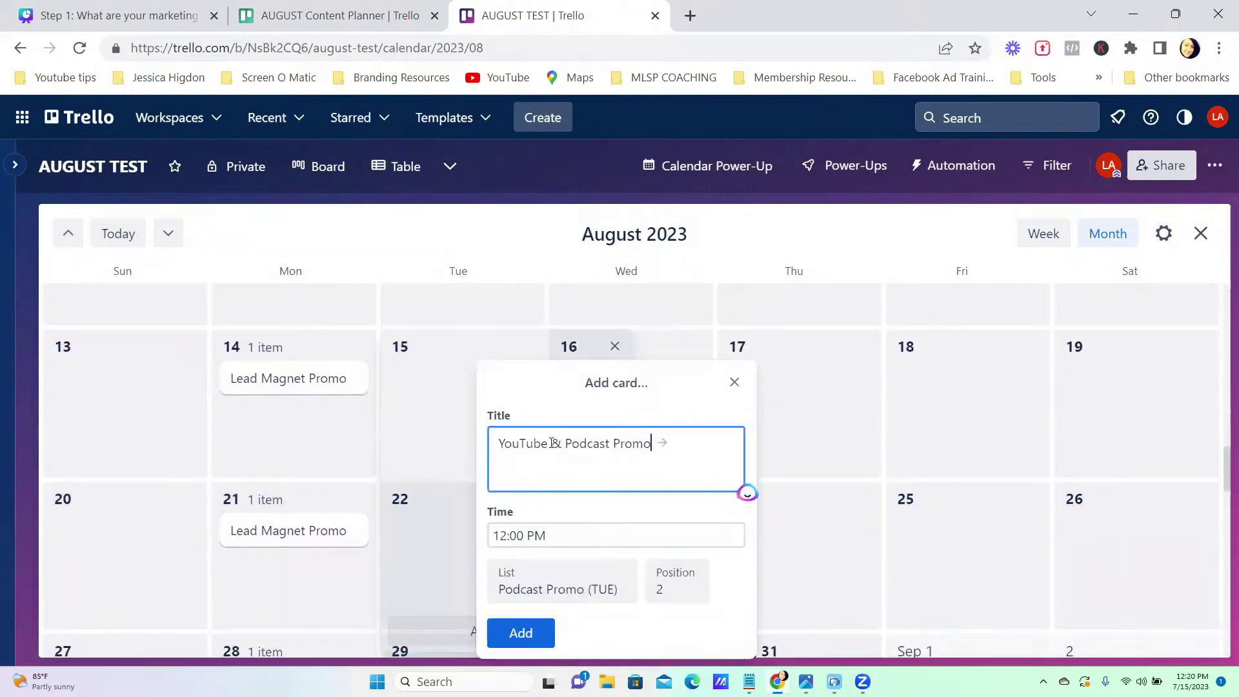
left_click_drag(635, 440, 566, 443)
key("BackSpace")
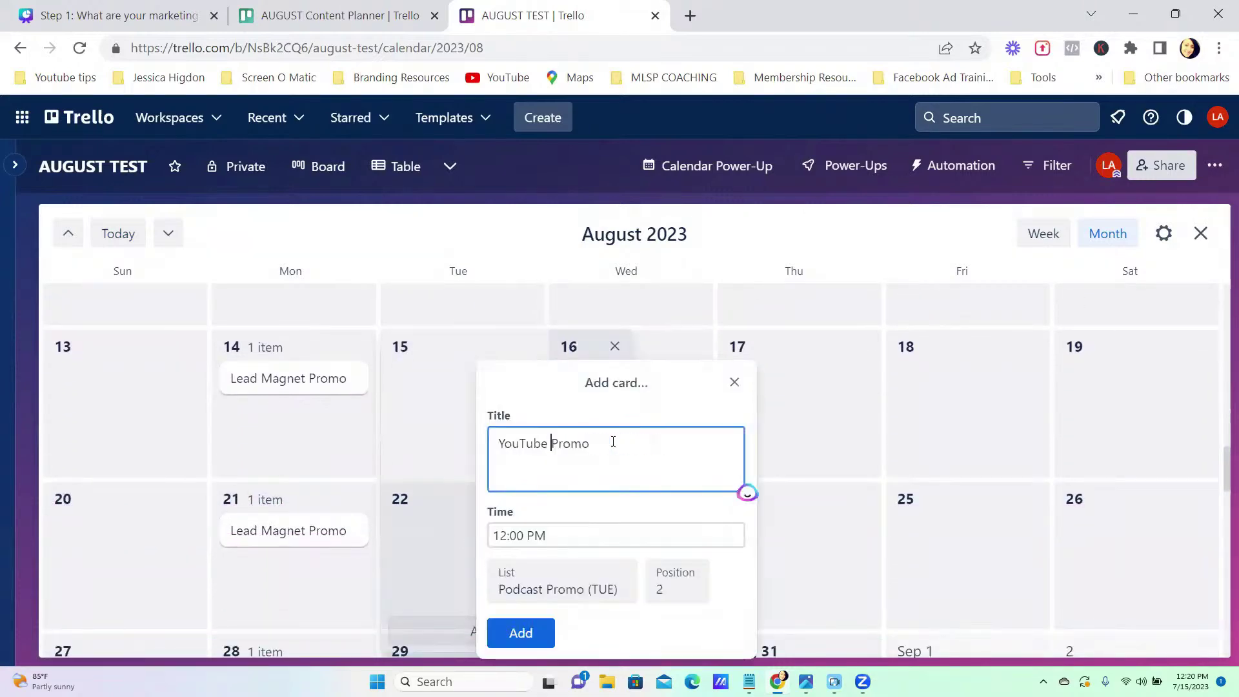
left_click(525, 581)
left_click(540, 423)
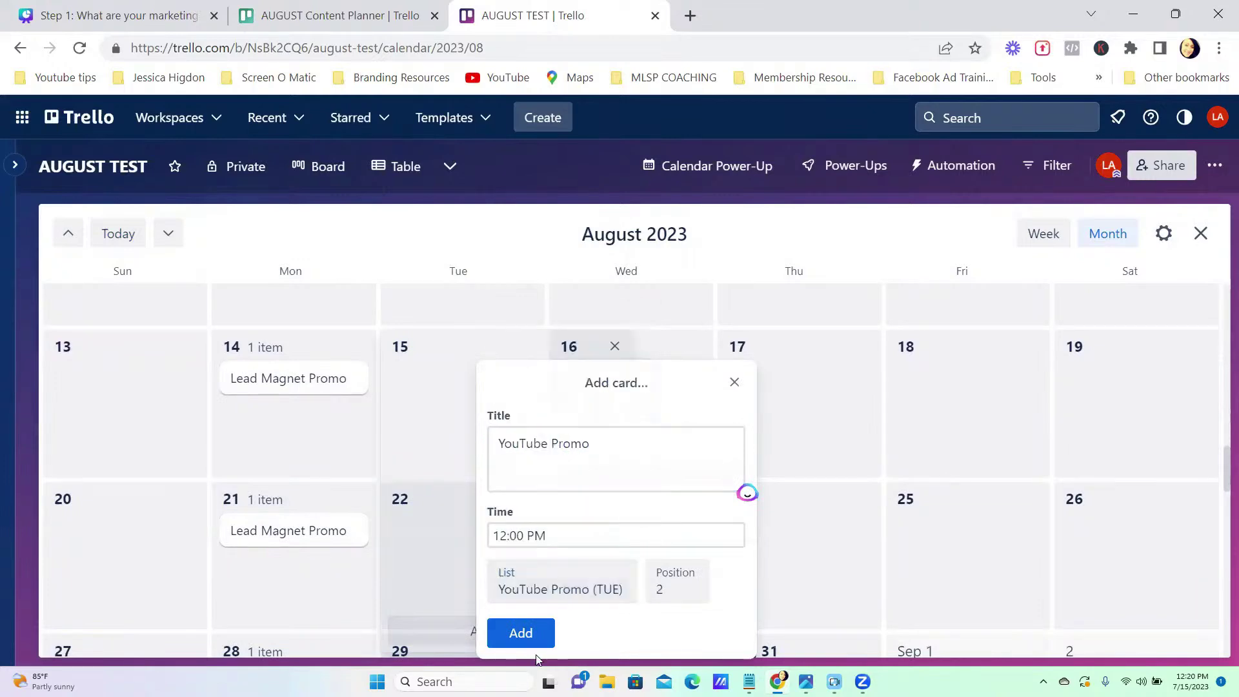
left_click(521, 633)
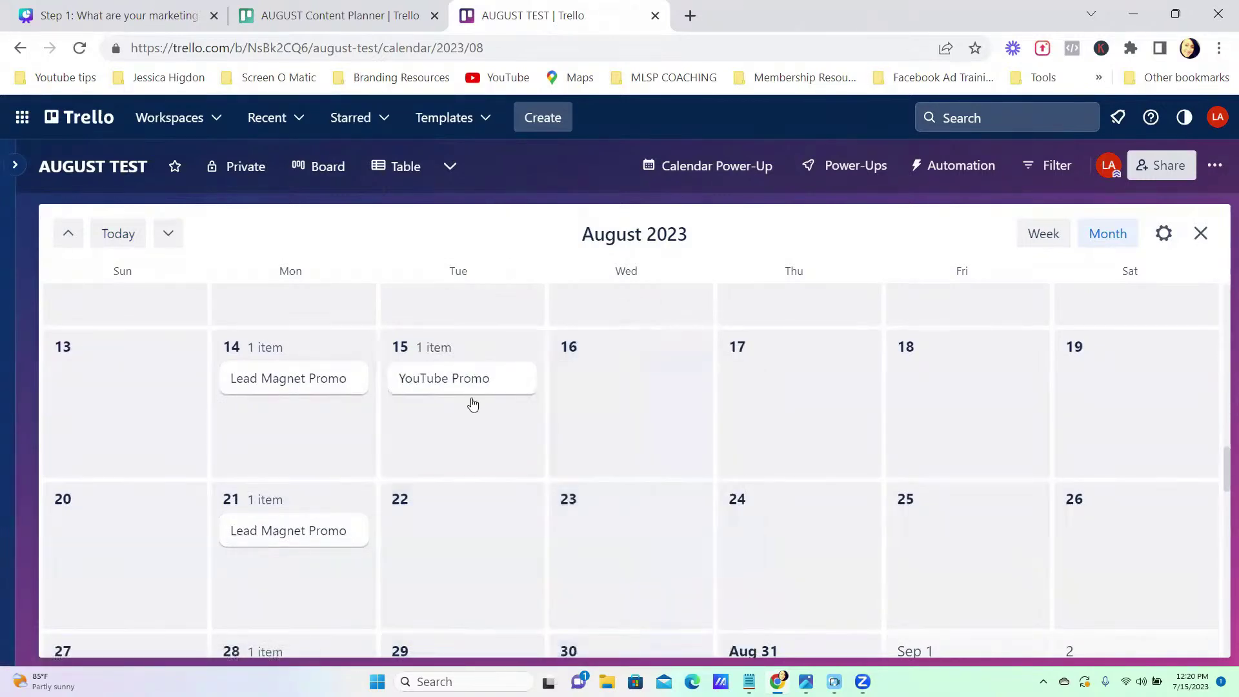
Add a YouTube Promo card on August 22 and a Podcast Promo card on August 29 in their matching Tuesday lists.
scroll(569, 428, "down", 2)
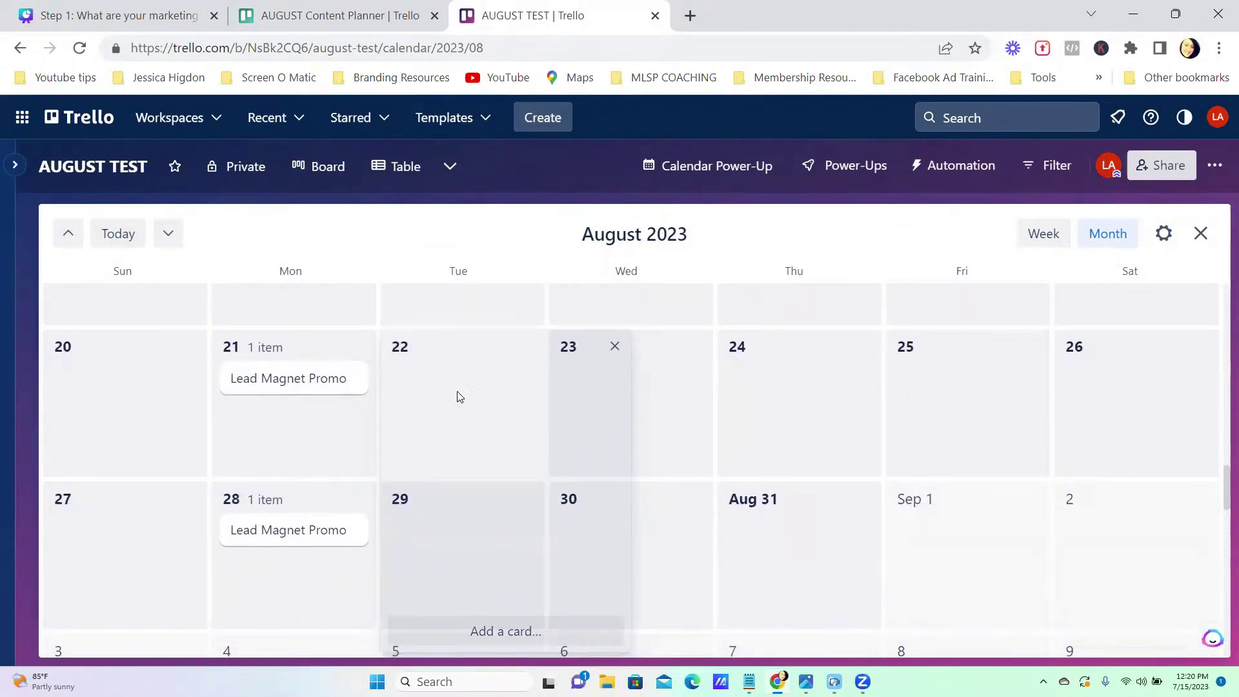
left_click(486, 631)
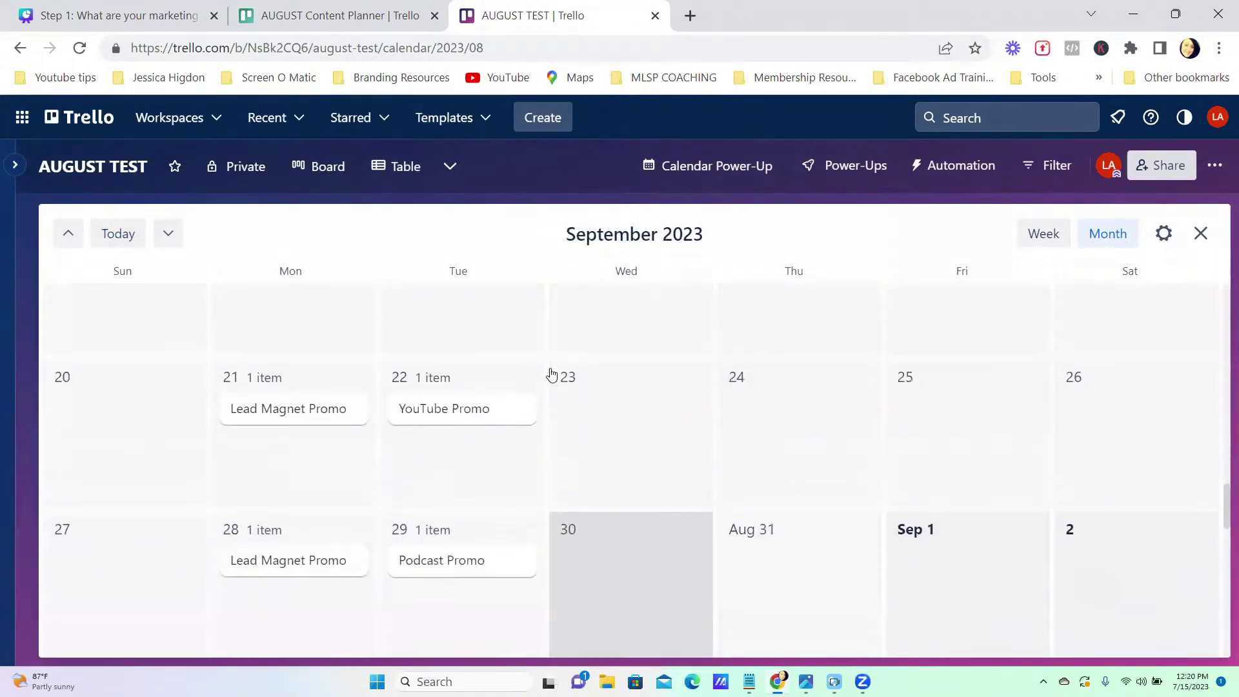
Review the Tuesday promo cards across August in the calendar, and check the dated cards in the board's lists.
scroll(466, 516, "up", 6)
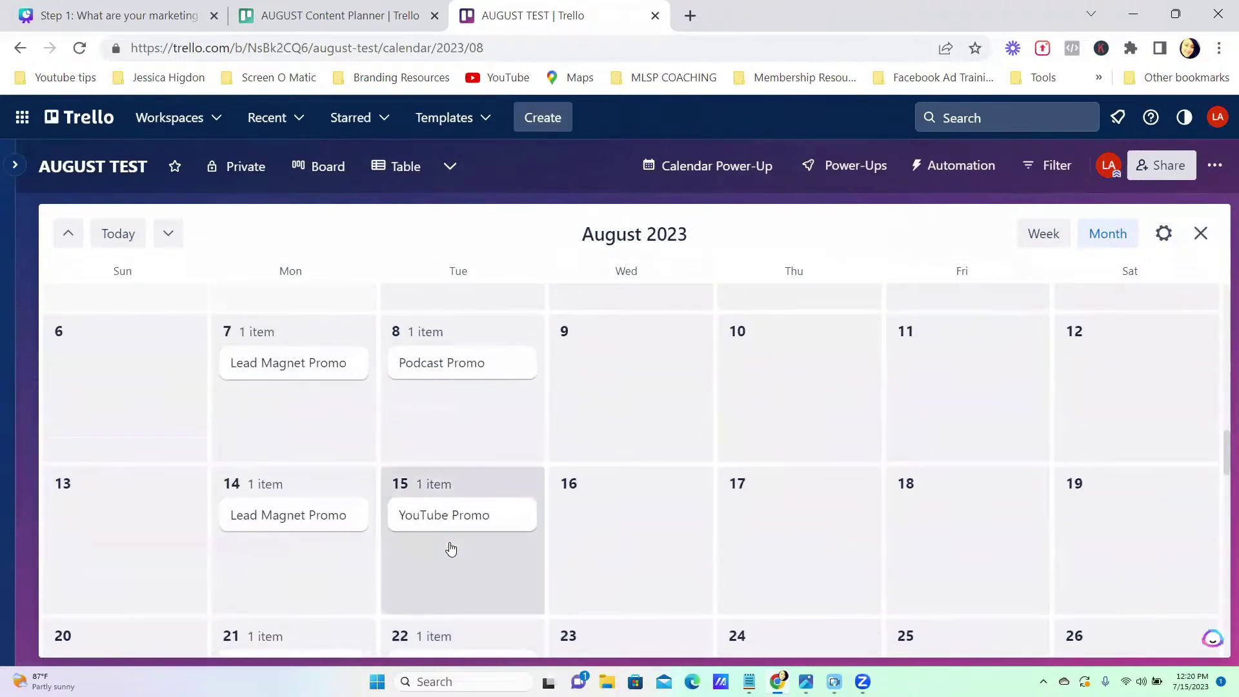
scroll(451, 549, "up", 1)
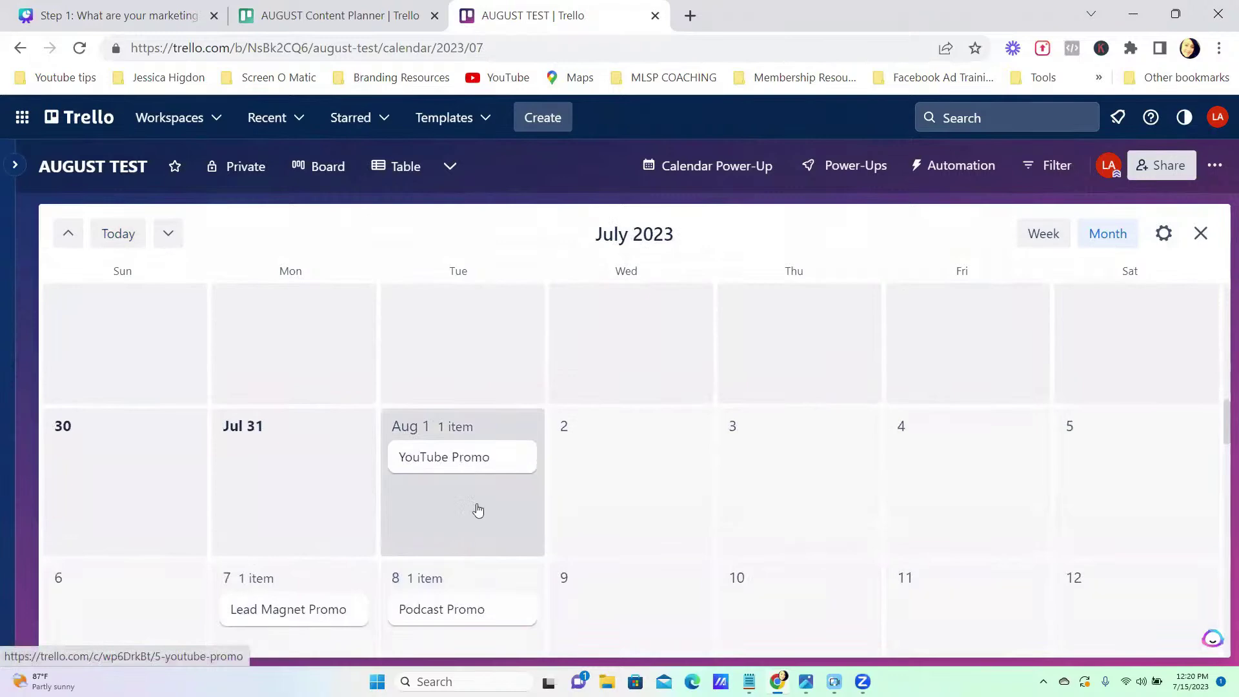
scroll(435, 488, "down", 1)
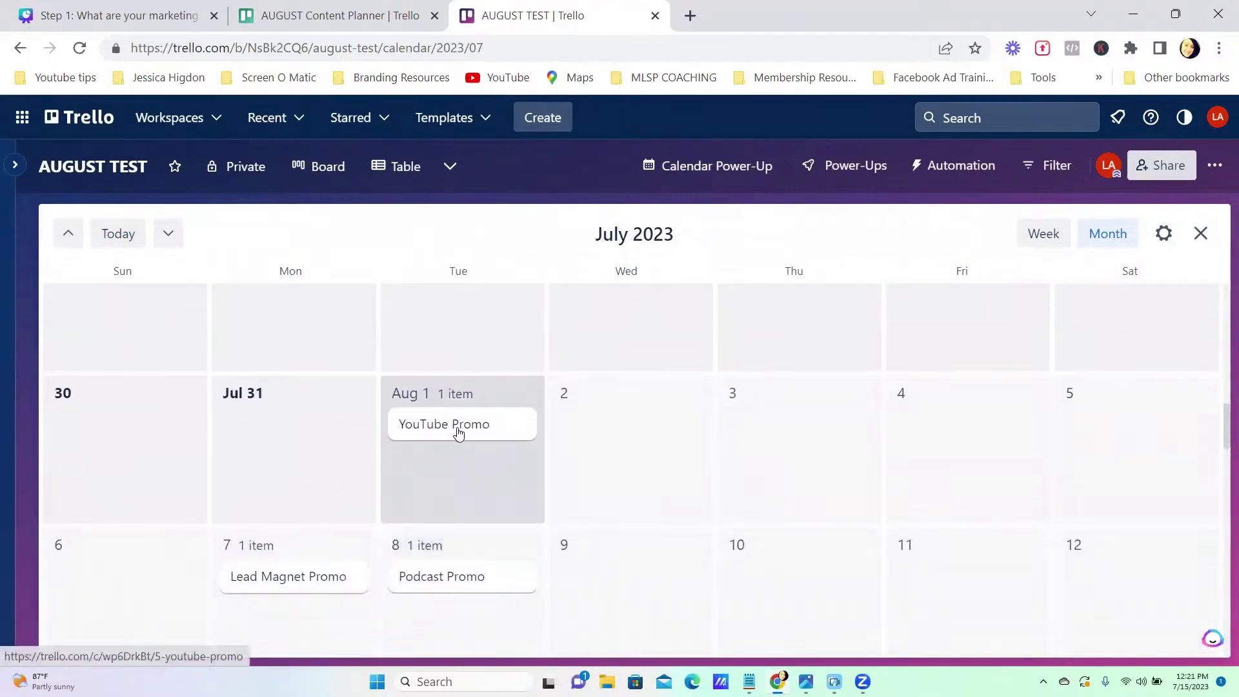
scroll(473, 451, "down", 3)
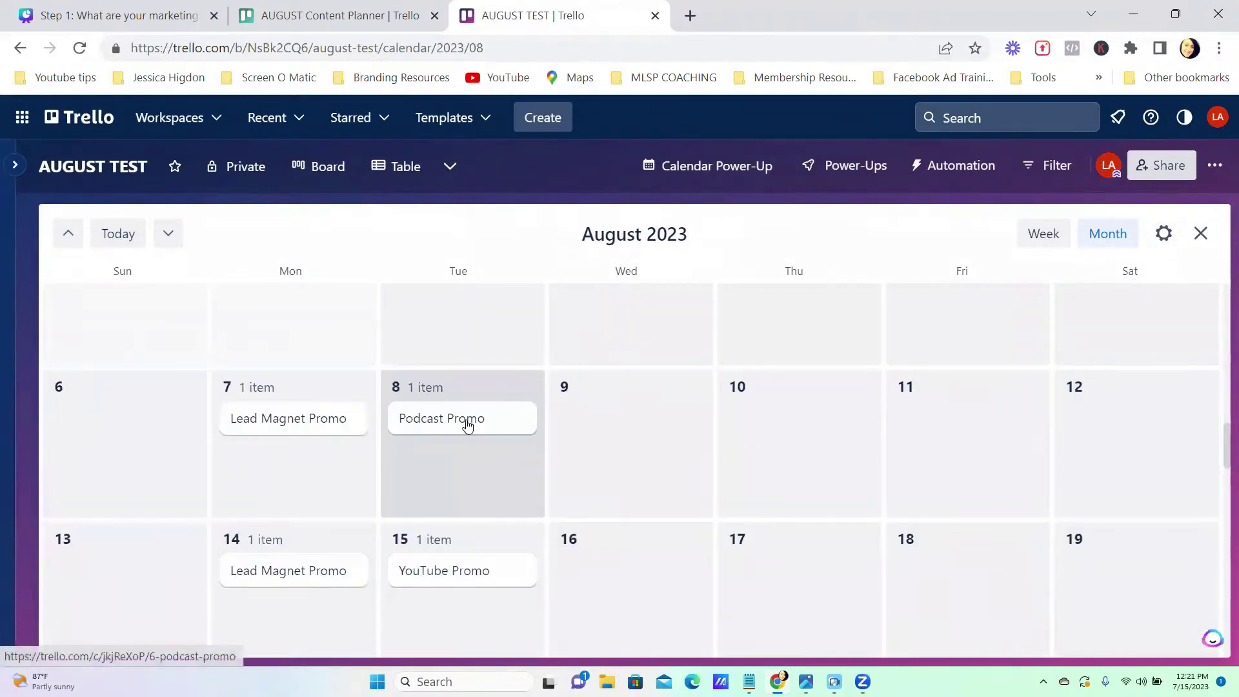
scroll(462, 426, "down", 2)
scroll(468, 426, "down", 1)
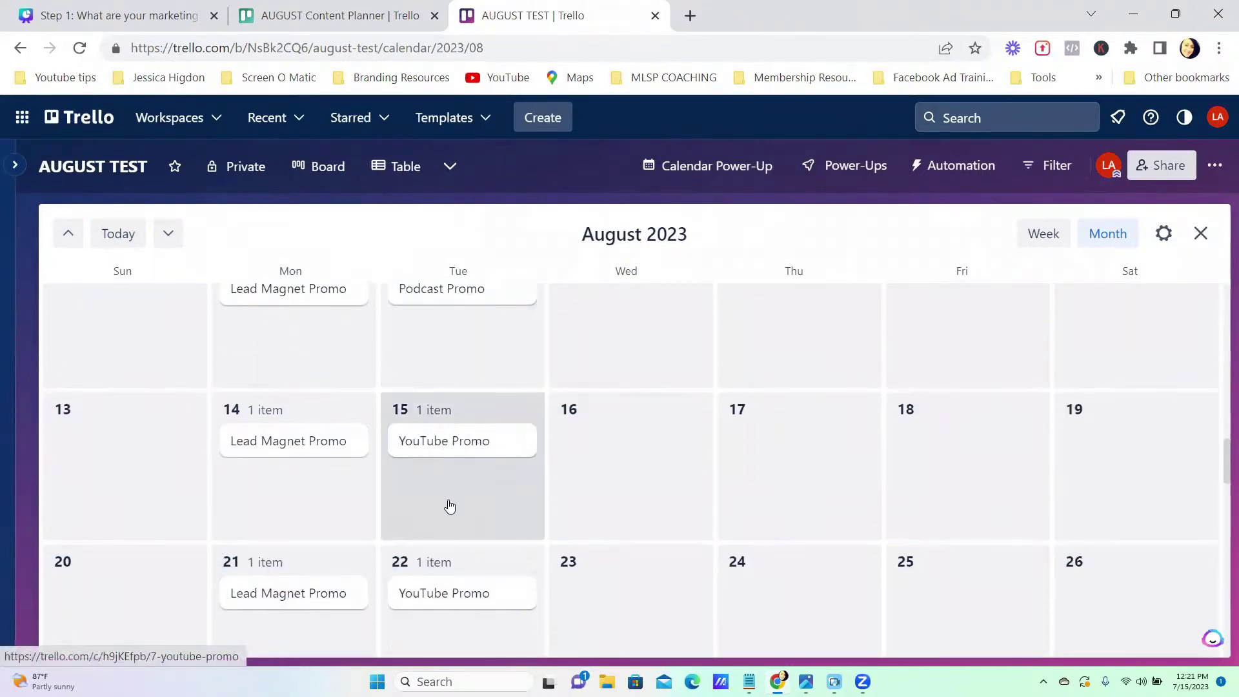
scroll(450, 507, "down", 1)
scroll(451, 513, "down", 2)
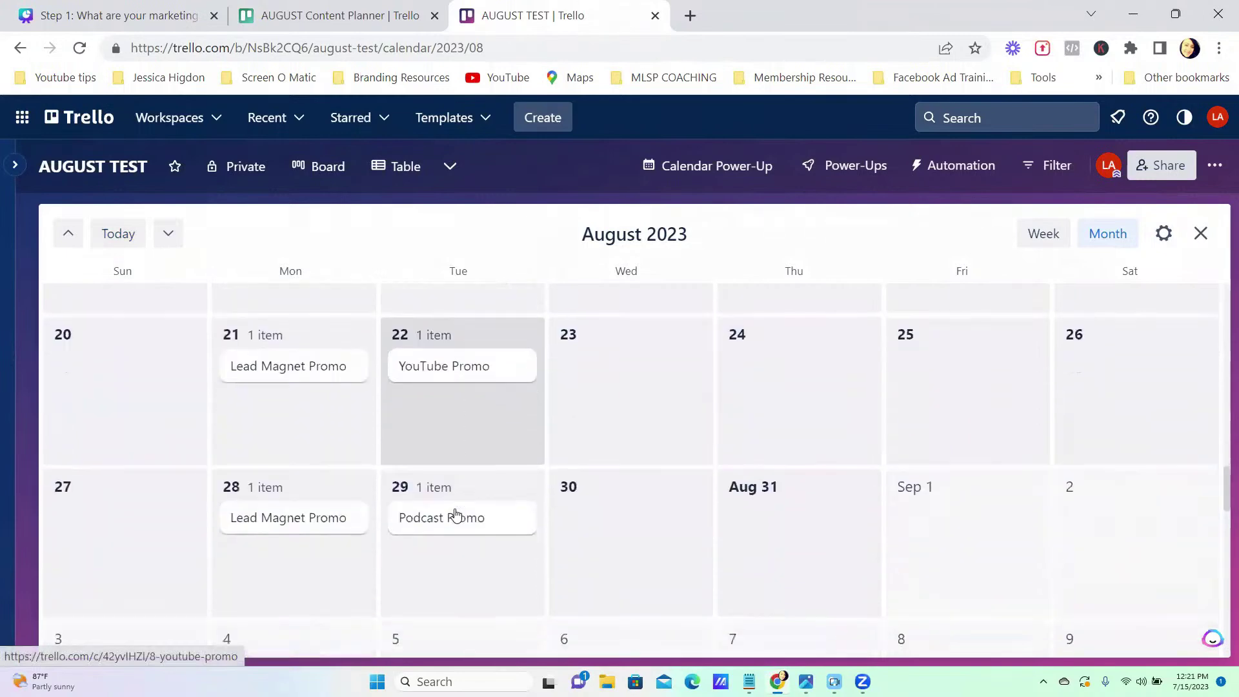
scroll(478, 362, "up", 8)
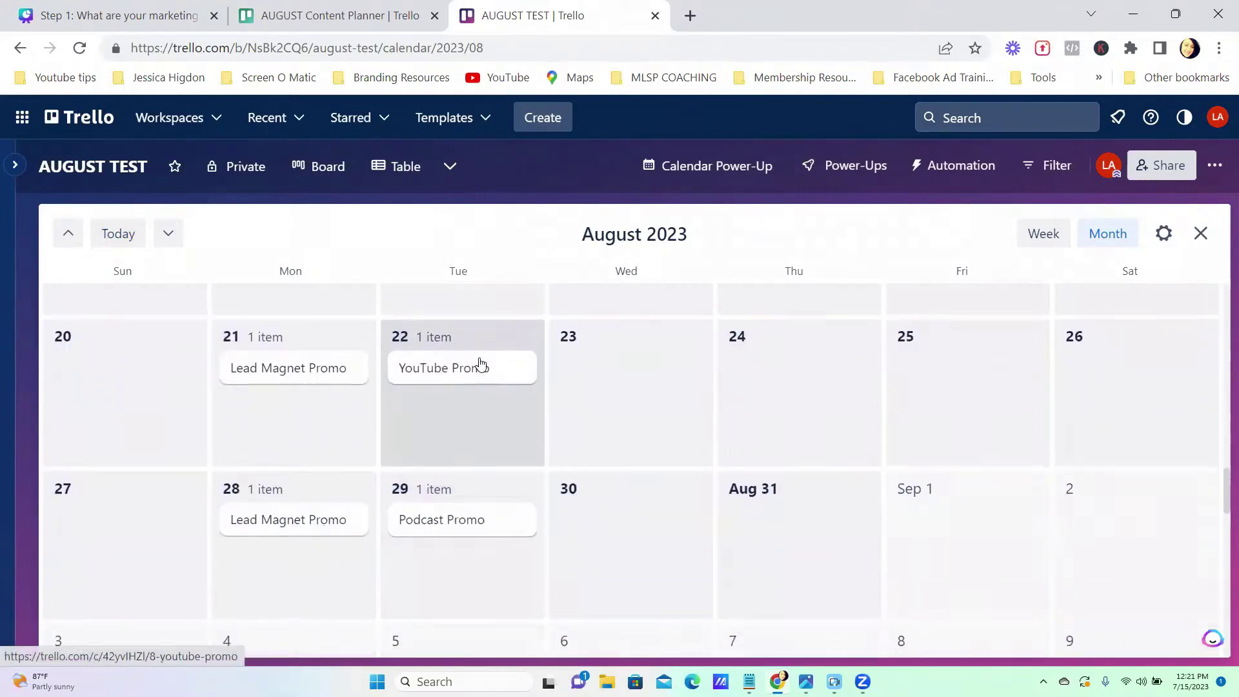
left_click(687, 171)
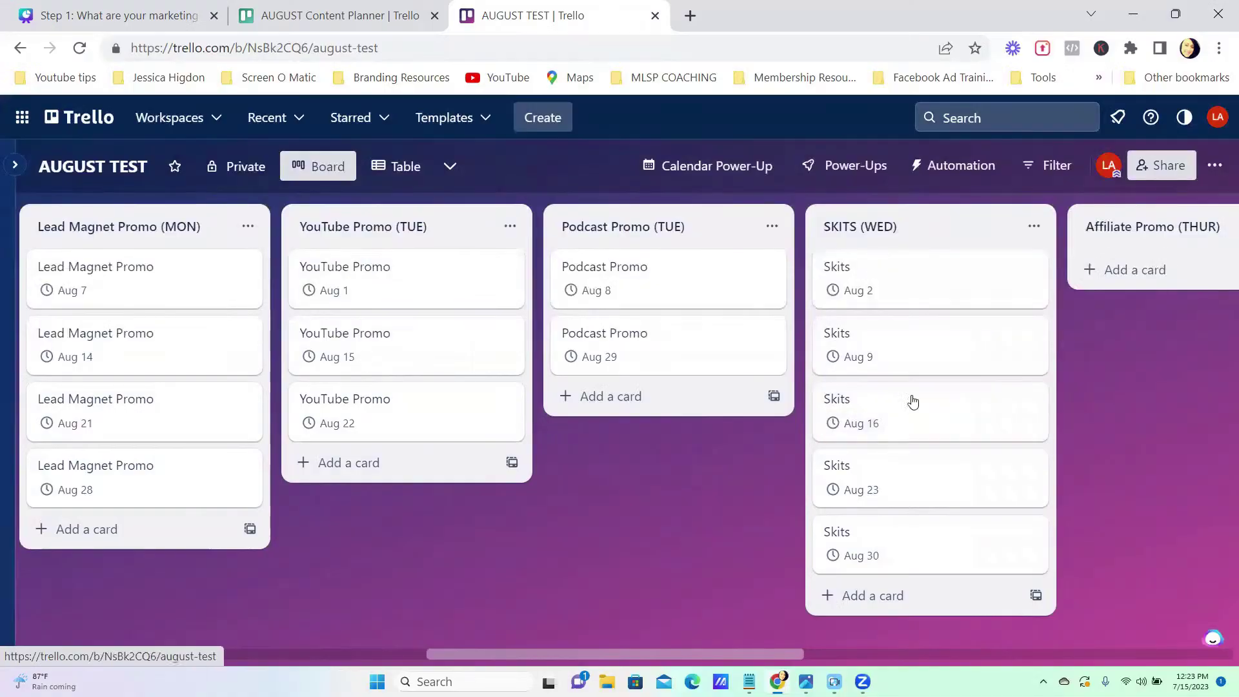
scroll(790, 413, "left", 1)
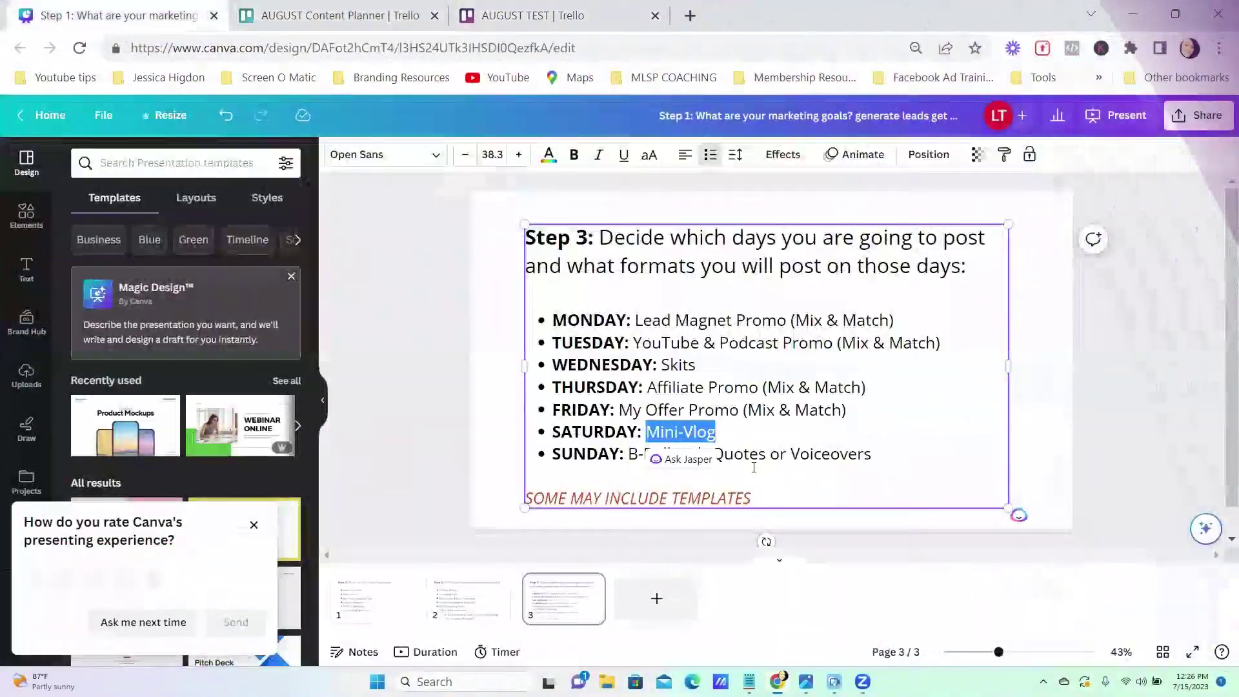
Return to the Trello calendar and add a card titled B-Roll with Quotes on Sunday, August 6.
left_click(484, 10)
scroll(91, 462, "down", 3)
left_click(155, 479)
type("B-Roll with Quotes or Voiceovers")
mouse_move(299, 443)
left_mouse_down()
mouse_move(392, 450)
mouse_move(330, 443)
left_mouse_up()
key("BackSpace")
left_click(222, 633)
Add a card titled B-Roll with Voiceovers on Sunday, August 13.
left_click(155, 479)
type("B-Roll with Quotes or Voiceovers")
left_click(223, 633)
Add a B-Roll with Quotes card on August 20 in the B-ROLL w/Quote (SUN) list and a B-Roll with Voiceovers card on August 27.
scroll(227, 421, "down", 2)
left_click(155, 479)
type("B-Roll with Quotes or Voiceovers")
key("BackSpace")
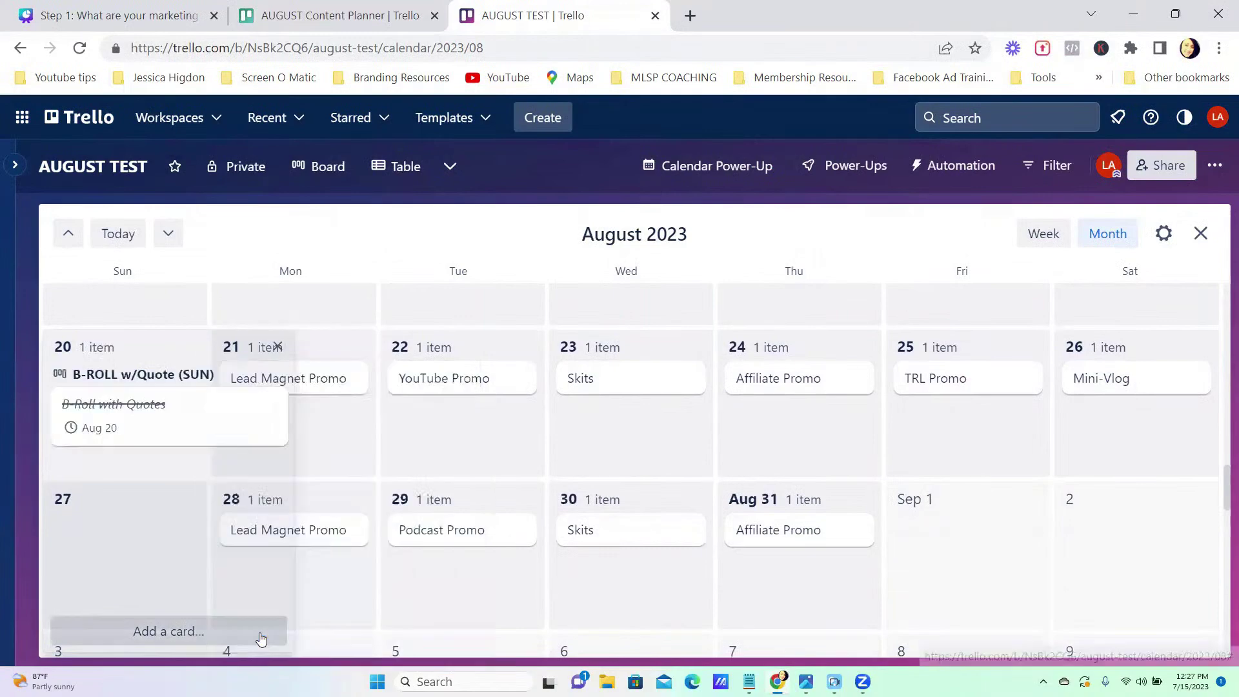
left_click(257, 637)
Review the scheduled cards for every weekday across the whole August 2023 calendar.
scroll(269, 560, "up", 5)
left_click(110, 445)
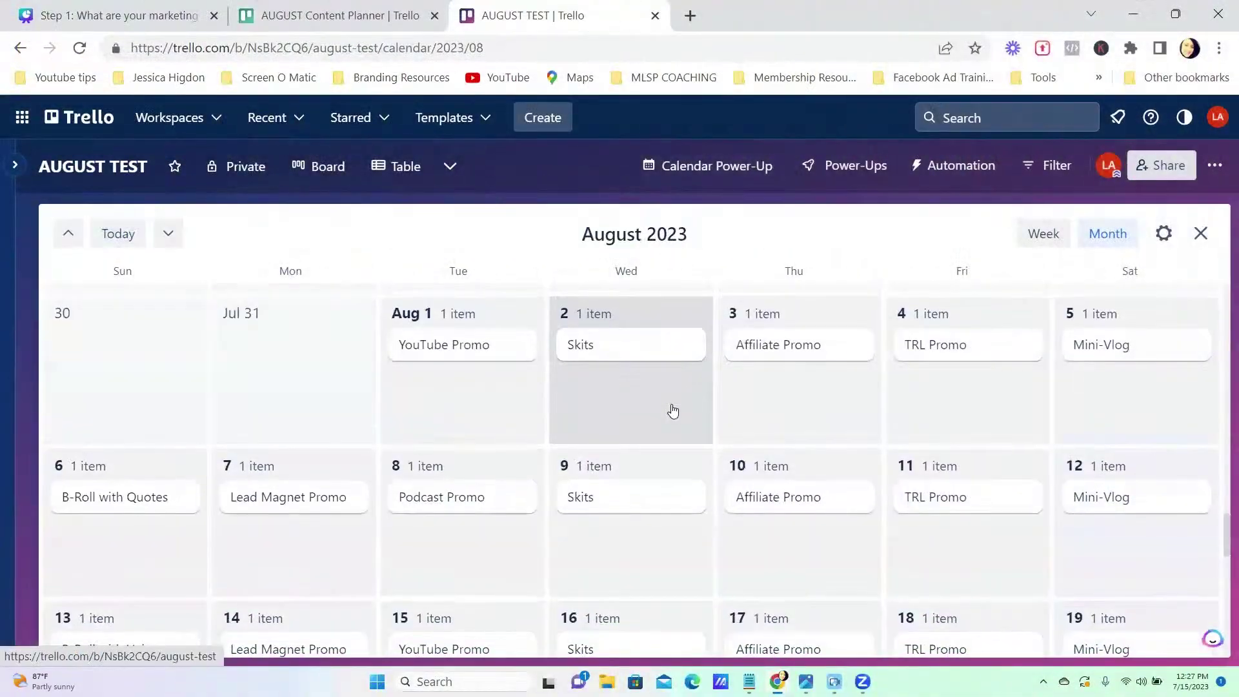
scroll(671, 409, "down", 2)
scroll(672, 410, "down", 3)
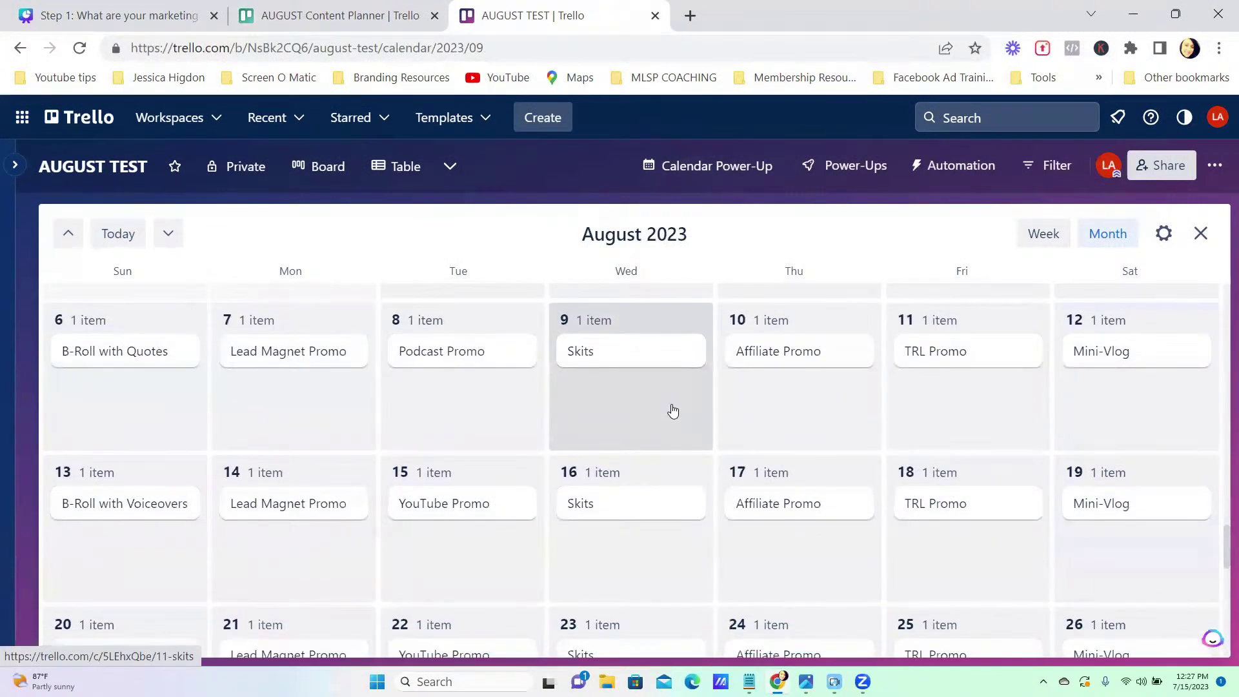
scroll(719, 484, "down", 3)
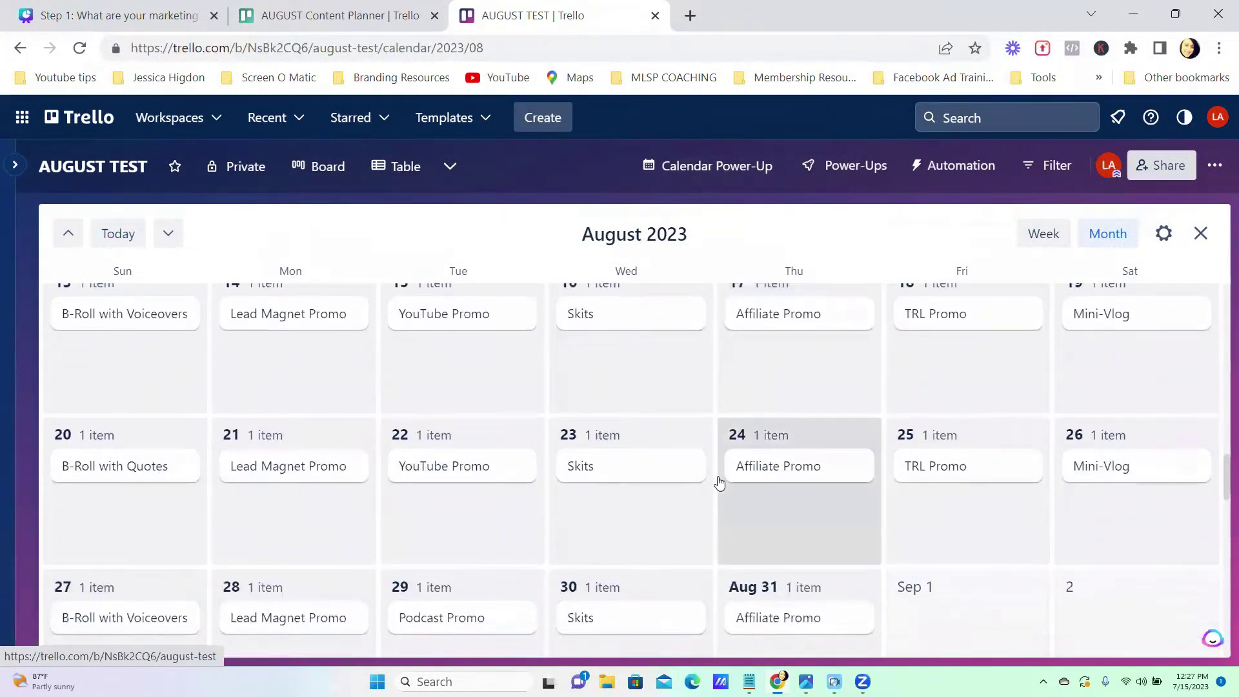
Look over the August 2023 calendar once more, from the first week through August 31.
scroll(735, 502, "up", 5)
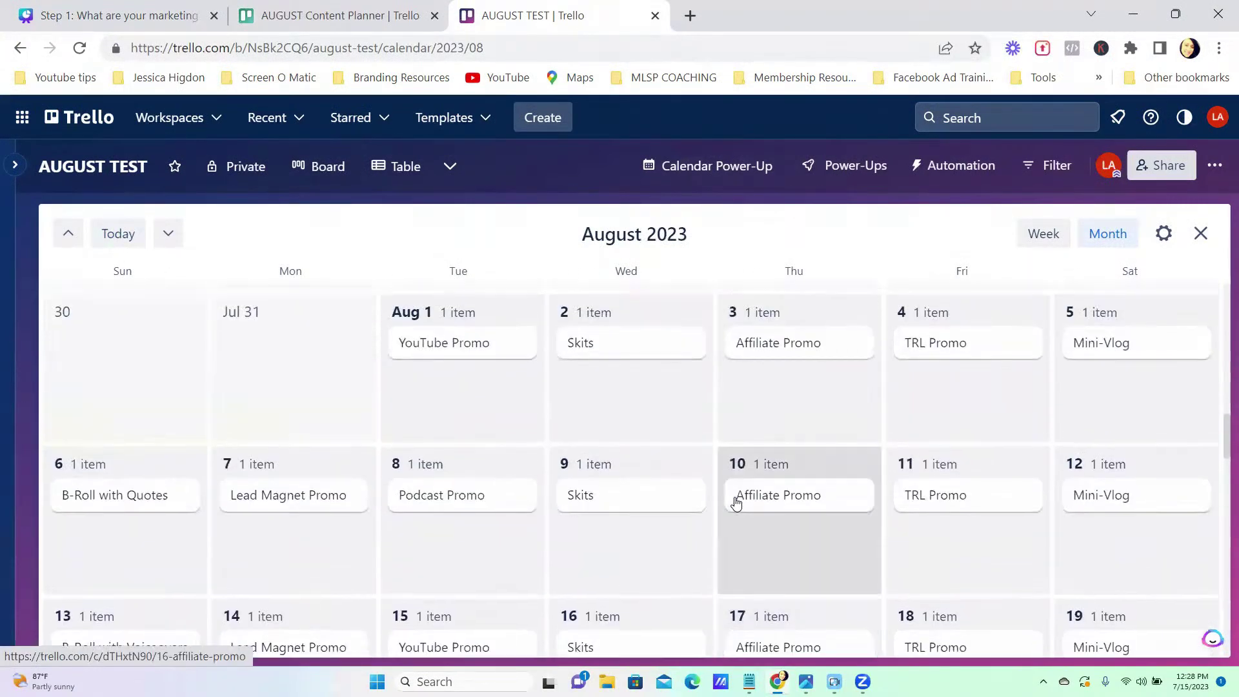
scroll(463, 391, "down", 2)
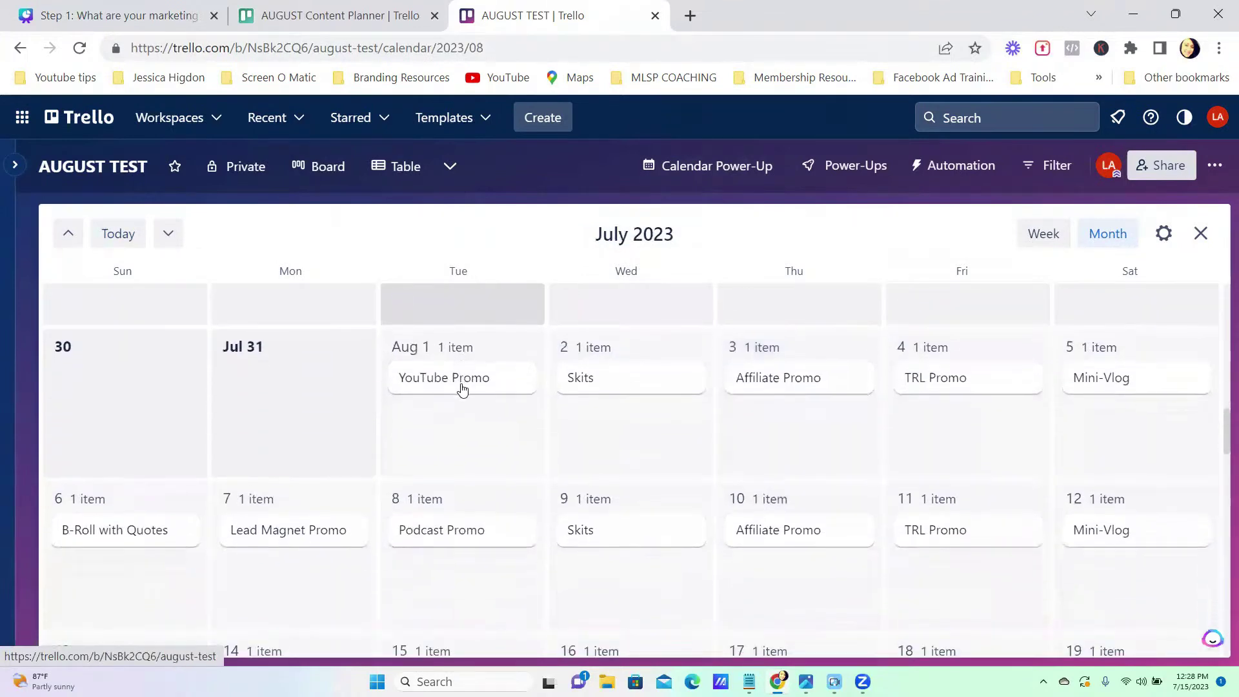
scroll(326, 547, "up", 1)
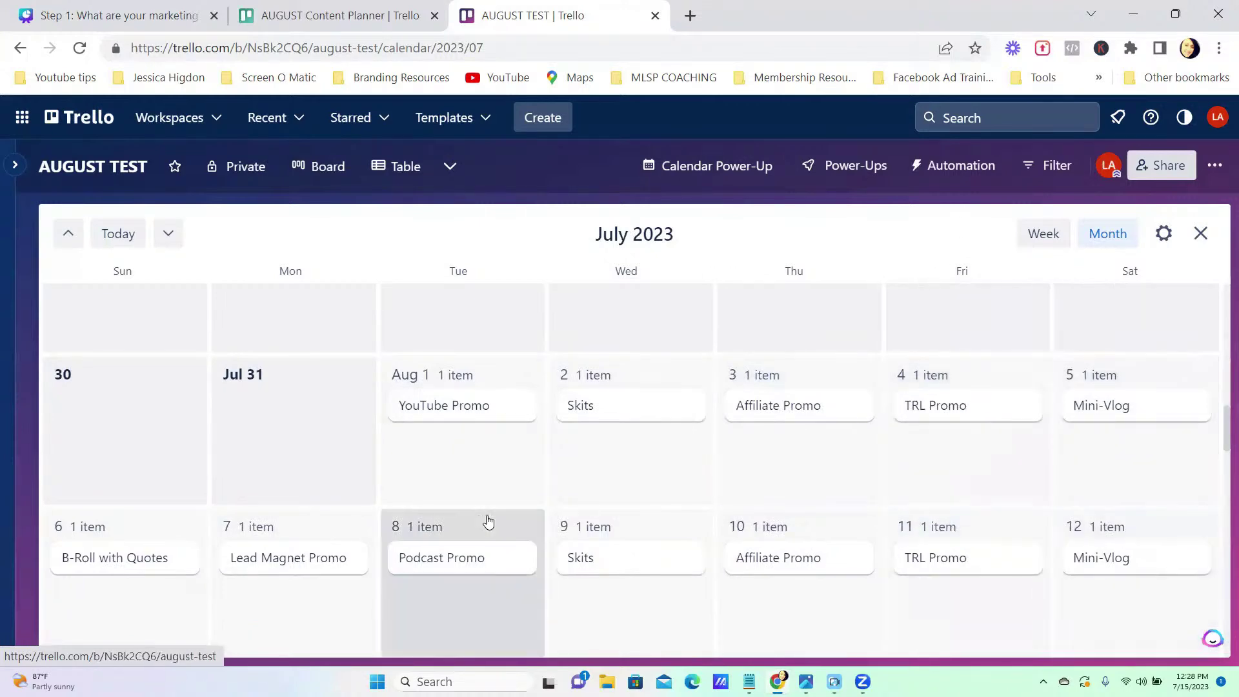
scroll(138, 580, "down", 3)
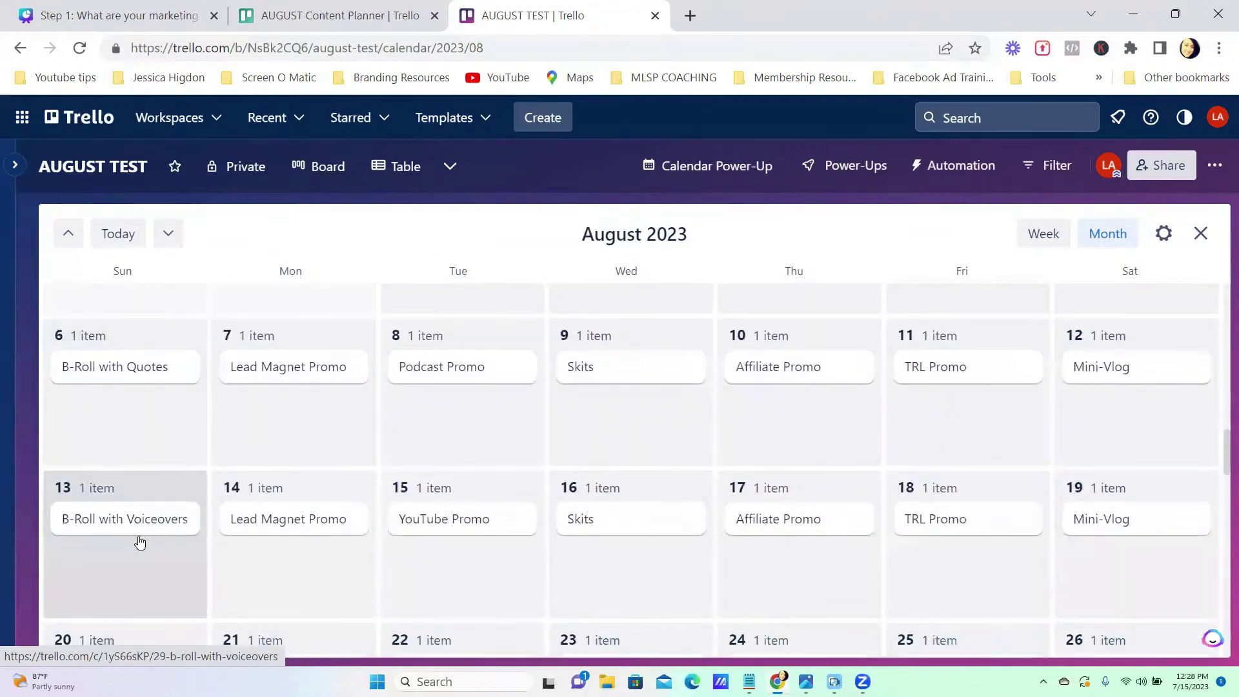
scroll(139, 480, "down", 3)
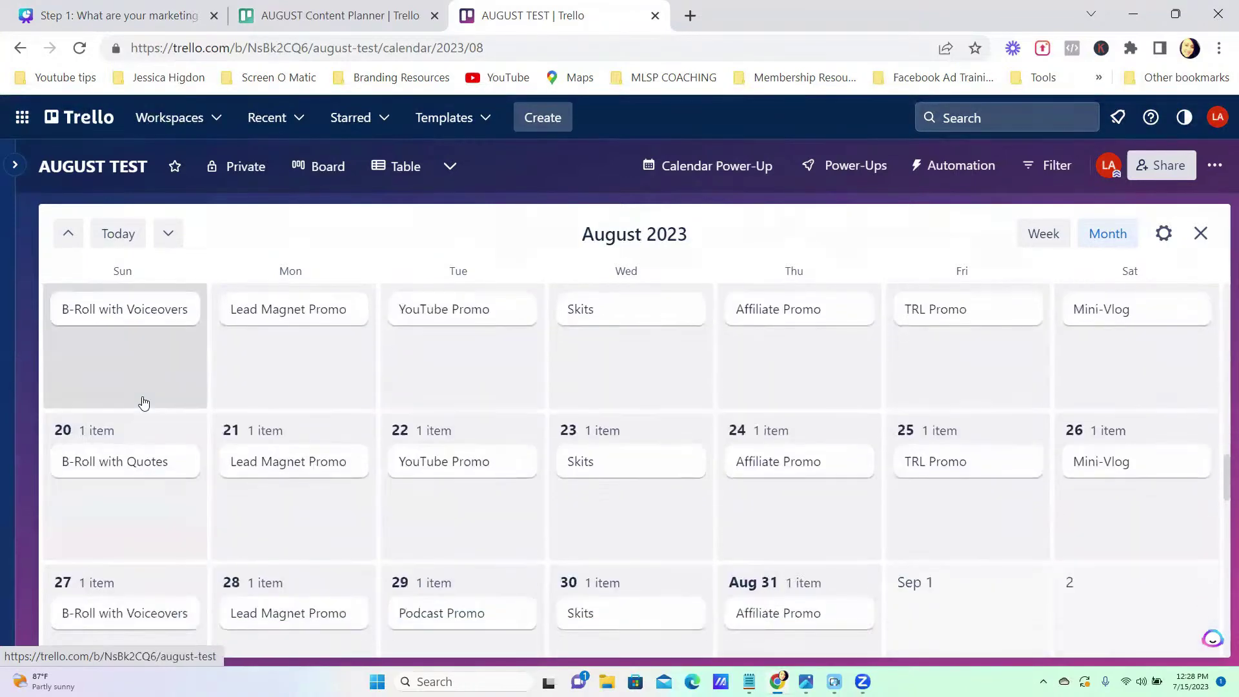
scroll(142, 402, "up", 10)
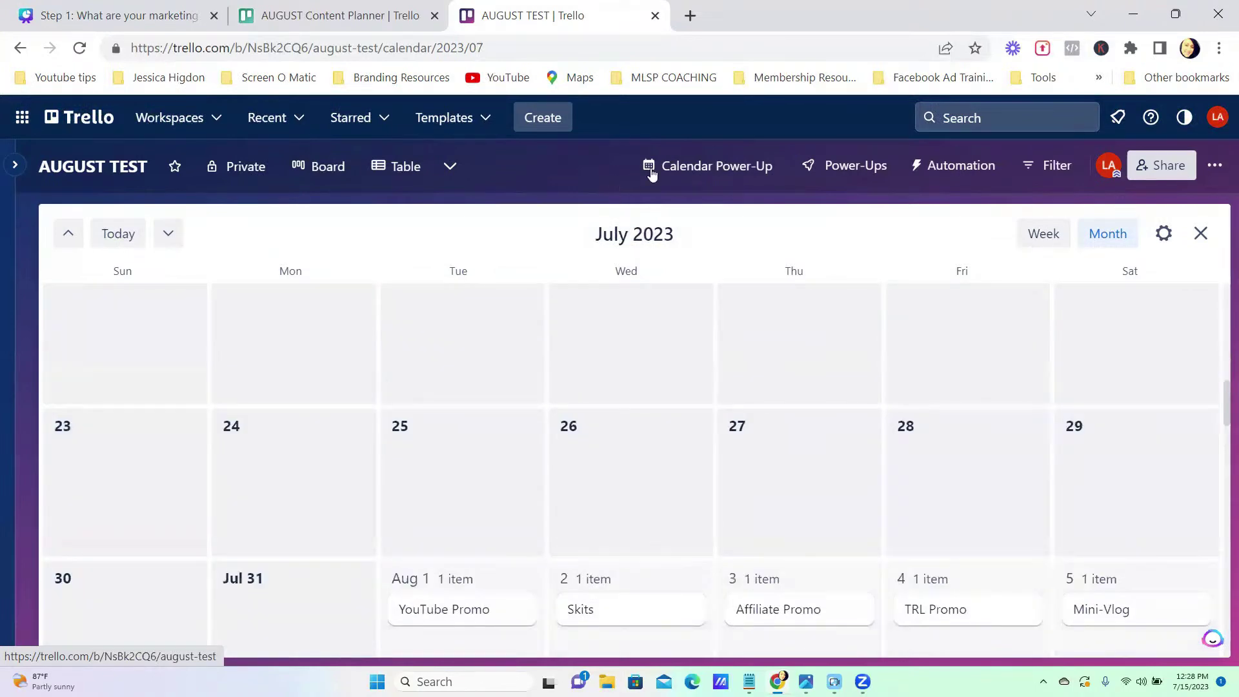
Return from the calendar to the board view and examine the due dates in each content list.
left_click(706, 166)
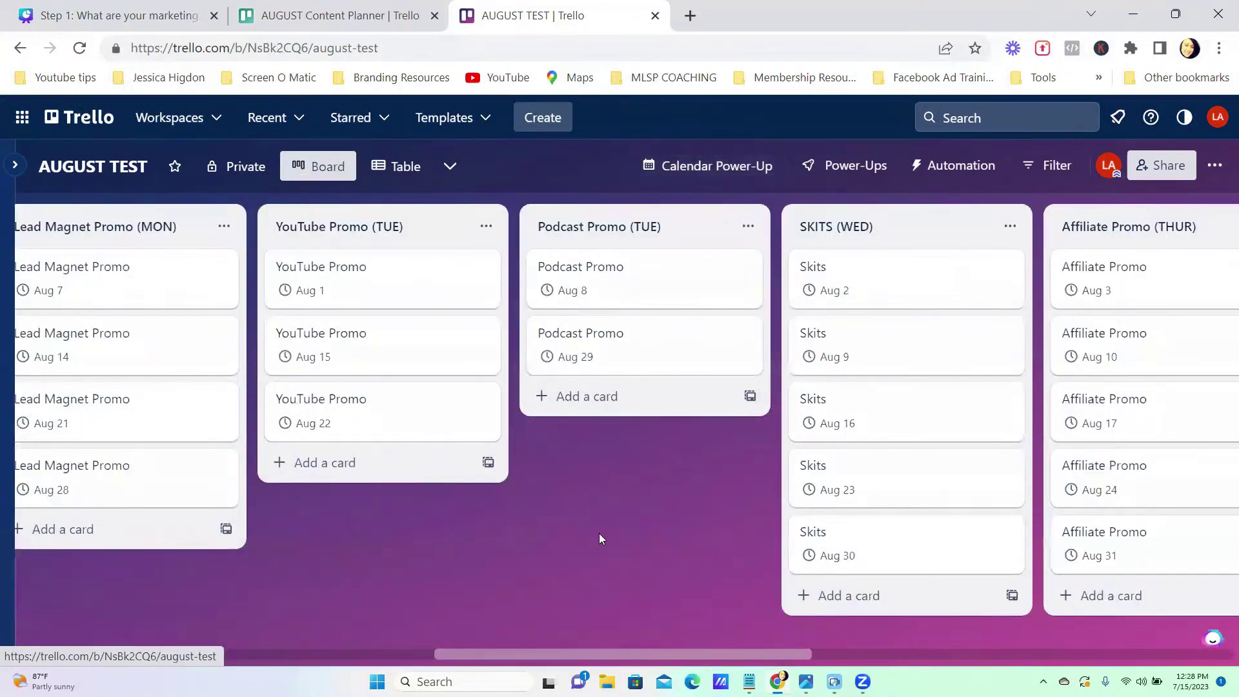
scroll(599, 533, "left", 6)
scroll(599, 533, "right", 8)
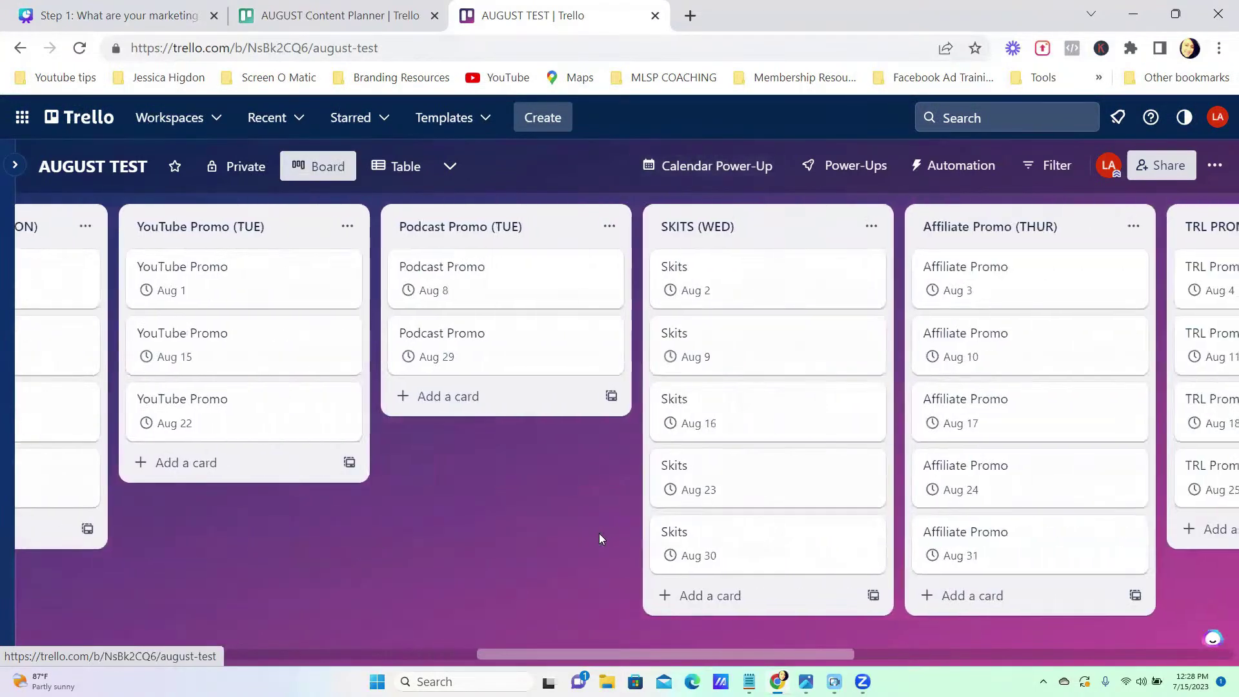
scroll(598, 539, "right", 8)
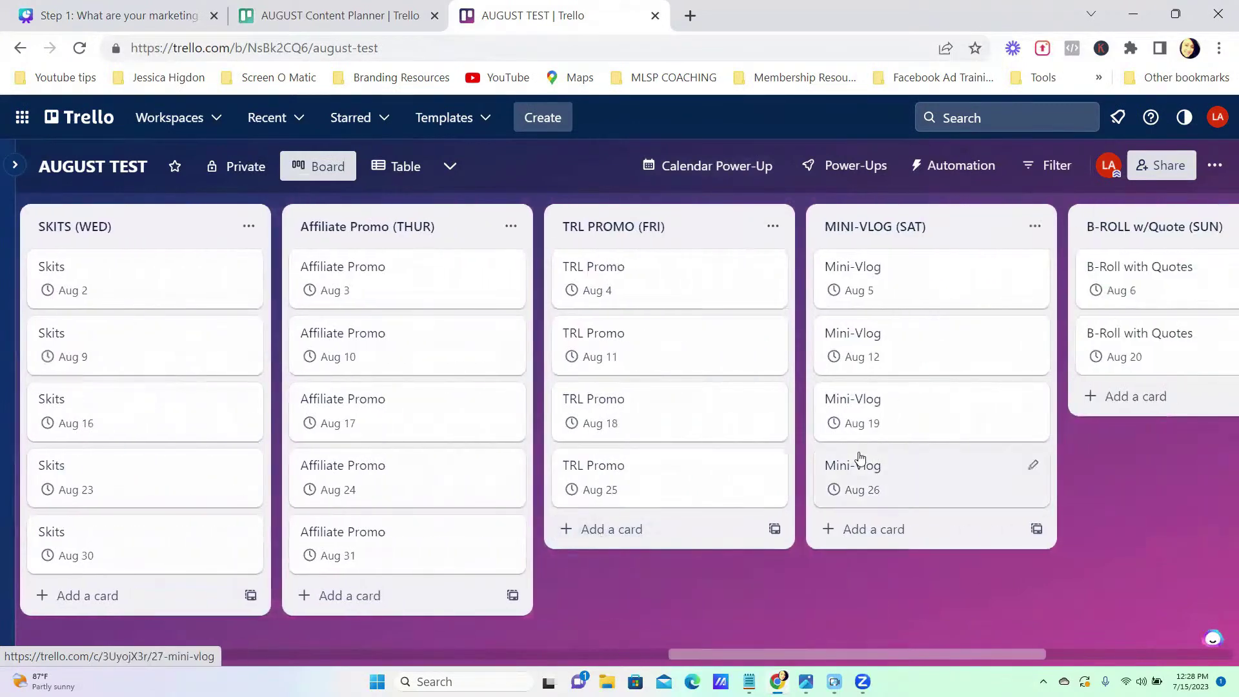
scroll(860, 457, "right", 8)
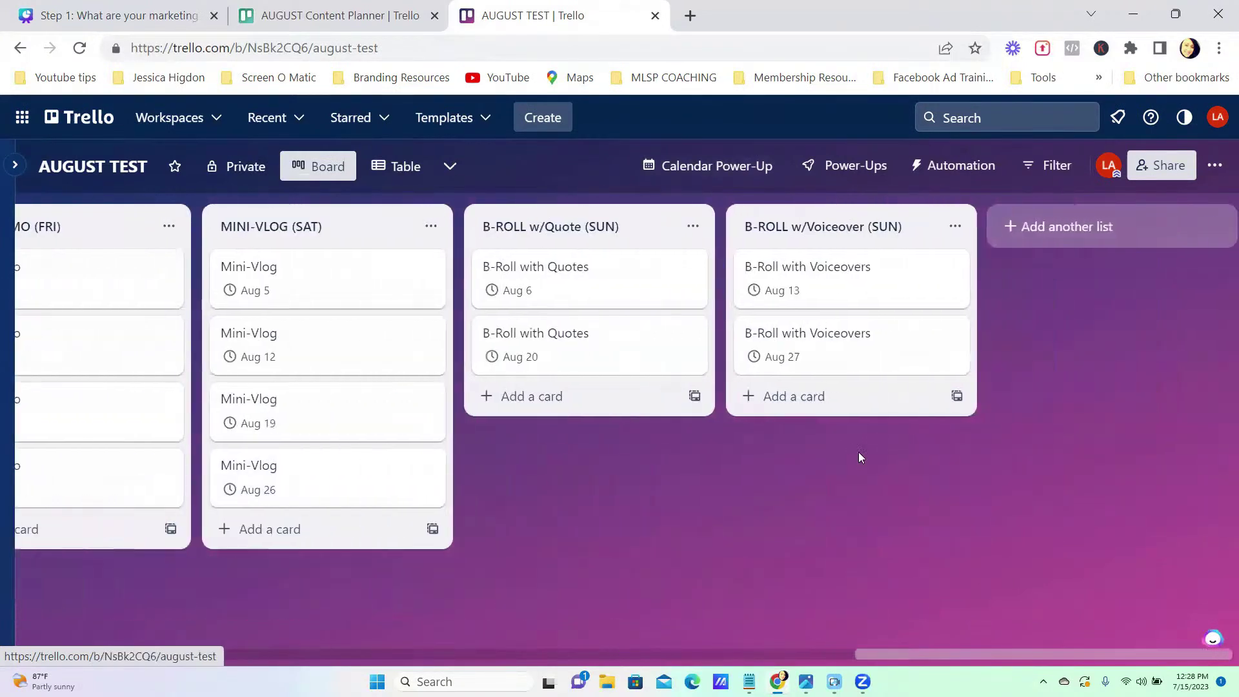
scroll(860, 457, "left", 3)
scroll(859, 457, "left", 7)
scroll(860, 457, "left", 12)
scroll(861, 457, "right", 15)
scroll(860, 456, "right", 5)
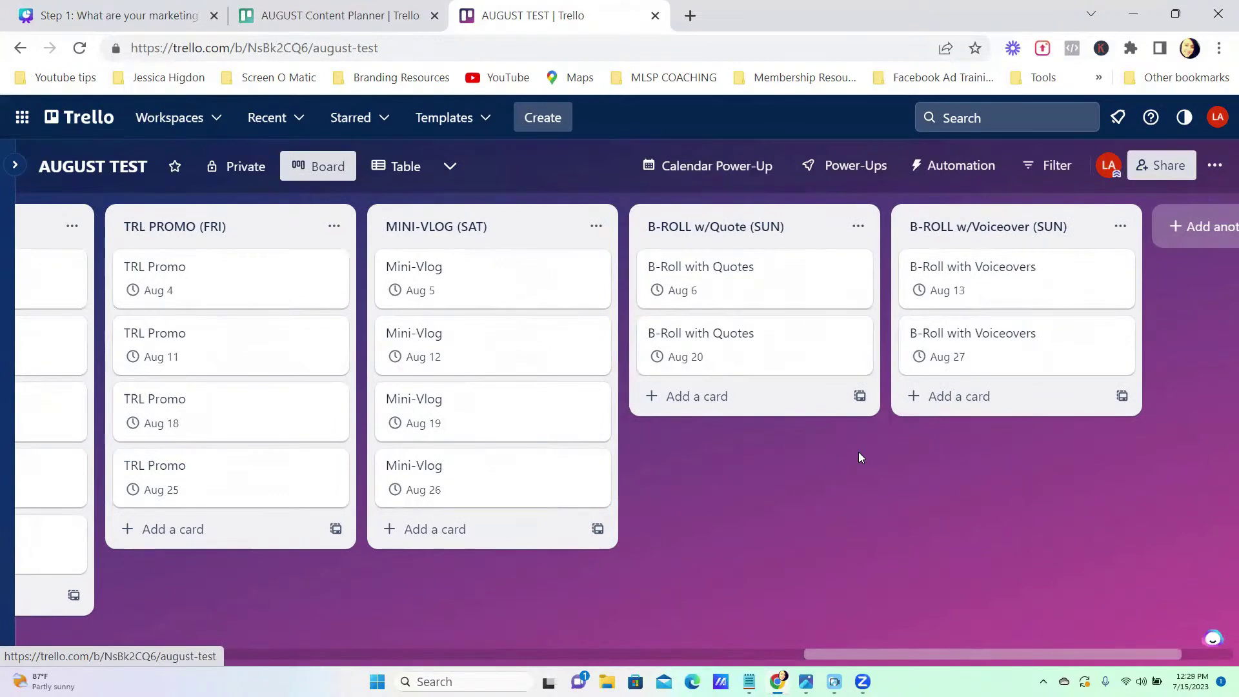
Compare the Podcast, Reels and Plan & Schedule lists with the scheduled promo lists on the AUGUST TEST board.
key("ctrl+minus")
key("ctrl+minus")
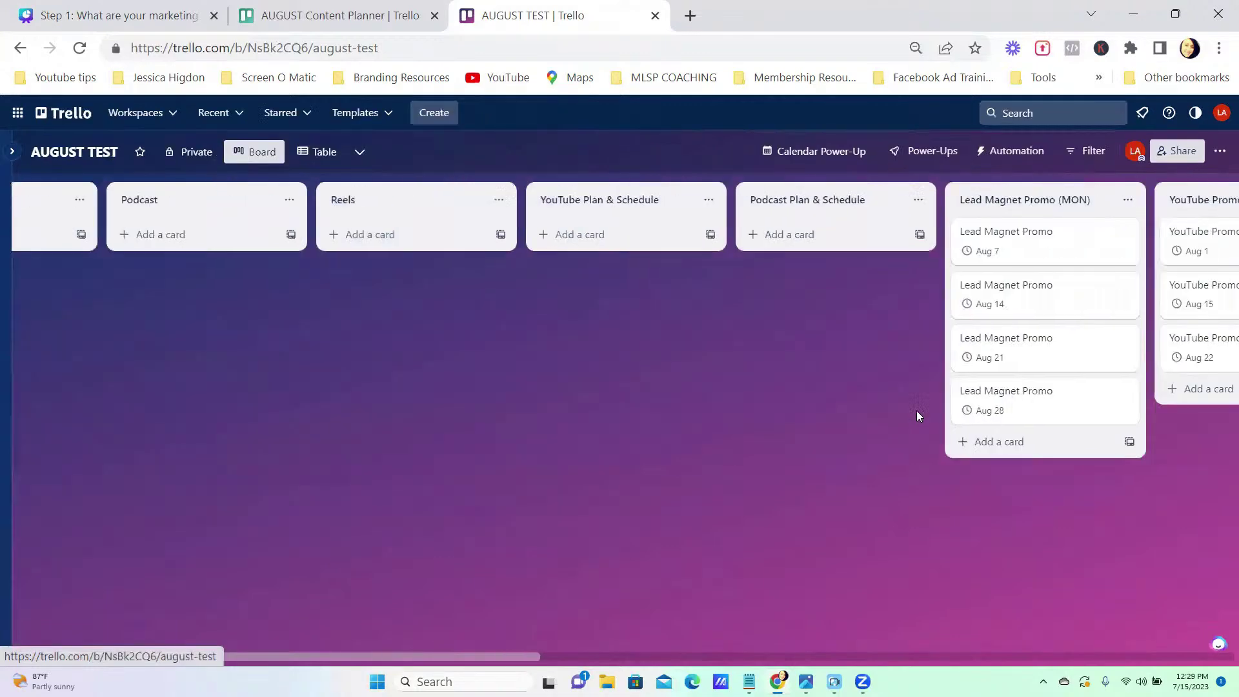
scroll(916, 410, "right", 5)
key("ctrl+plus")
key("ctrl+plus")
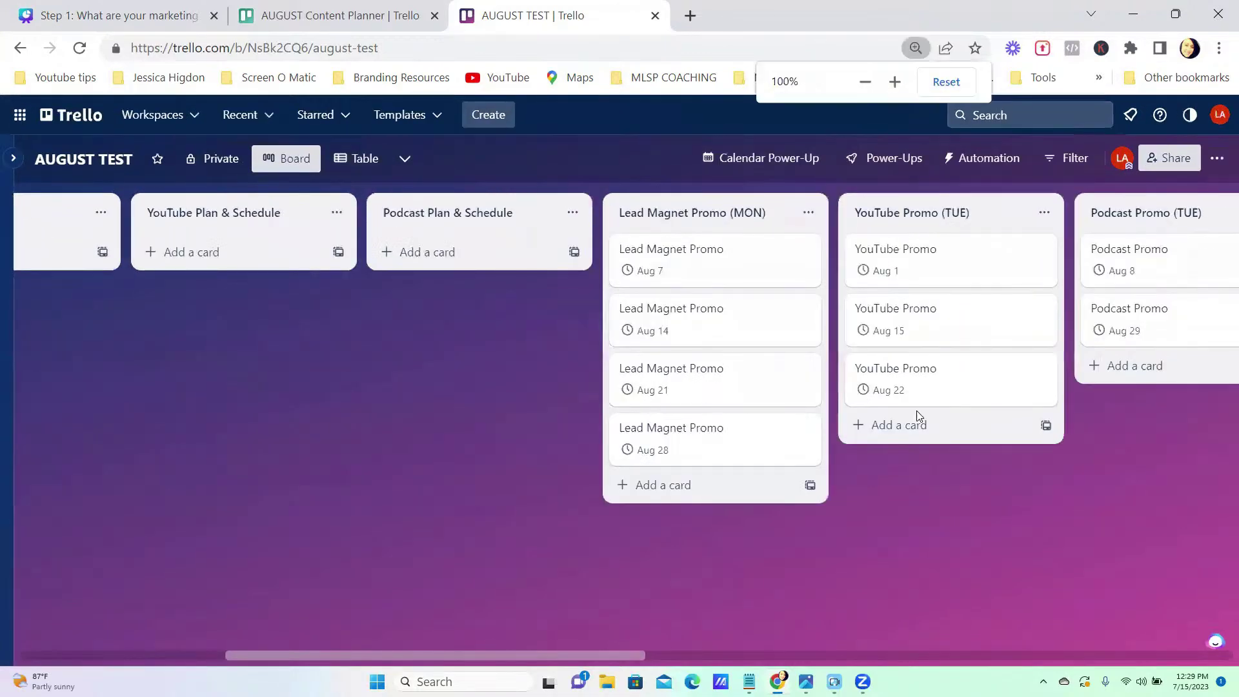
scroll(918, 417, "right", 4)
scroll(919, 416, "right", 10)
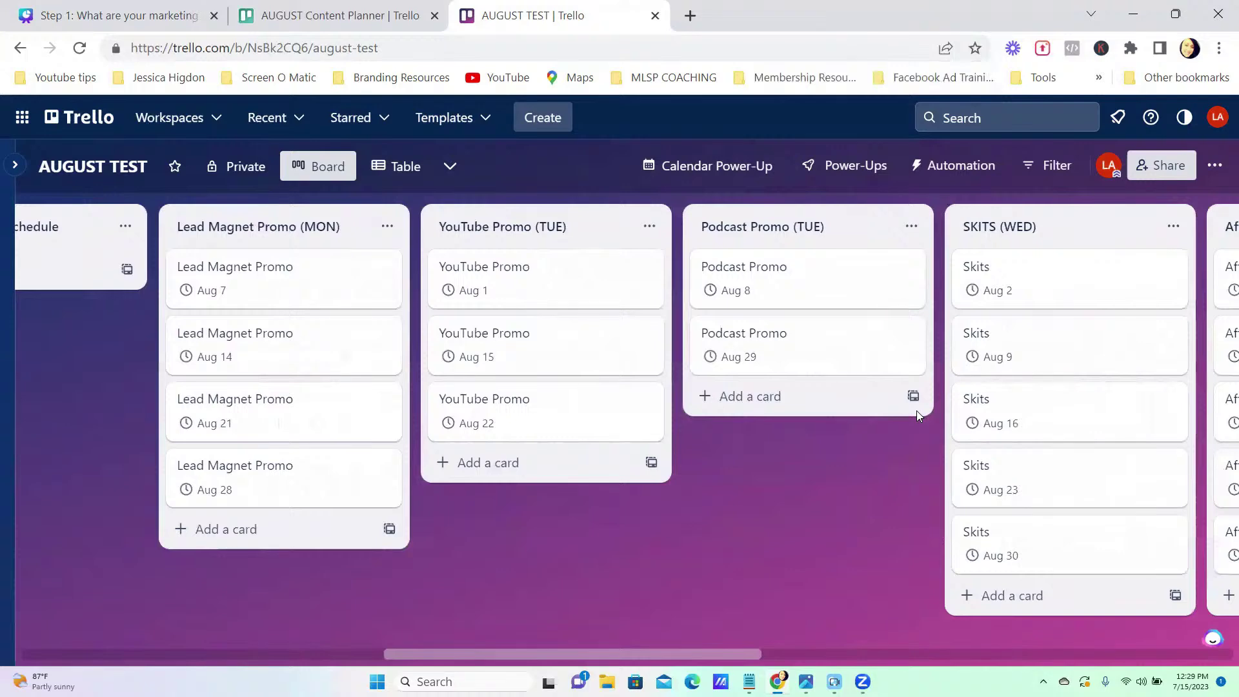
scroll(918, 416, "left", 5)
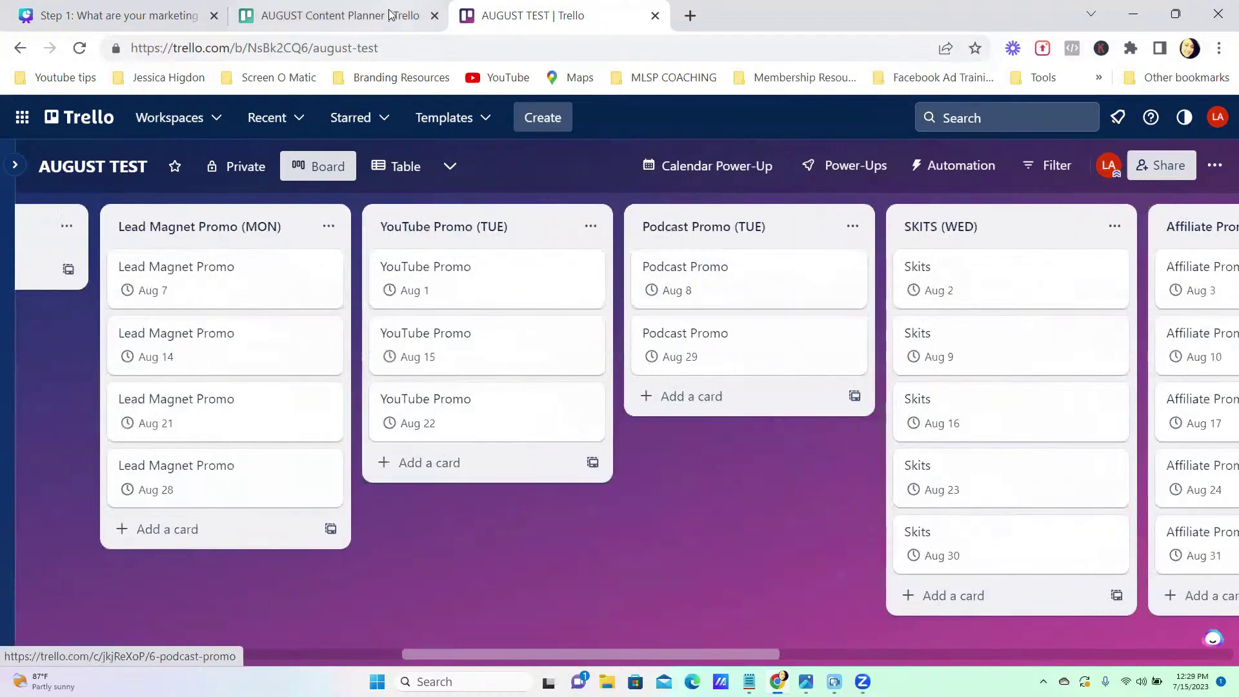
Switch to the AUGUST Content Planner board and examine its YouTube, podcast and reels idea lists and Plan & Schedule lists.
left_click(362, 16)
scroll(718, 452, "down", 3)
scroll(718, 451, "up", 3)
scroll(843, 451, "right", 2)
scroll(871, 454, "right", 3)
scroll(871, 456, "left", 20)
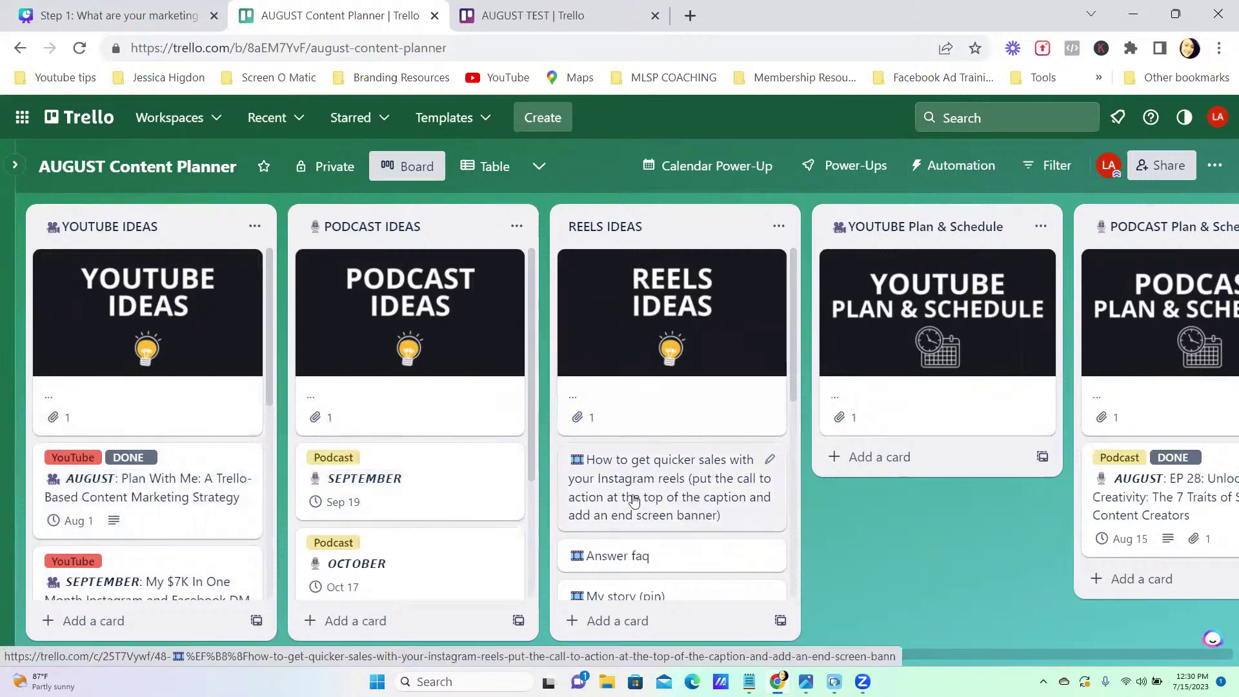
scroll(812, 511, "right", 6)
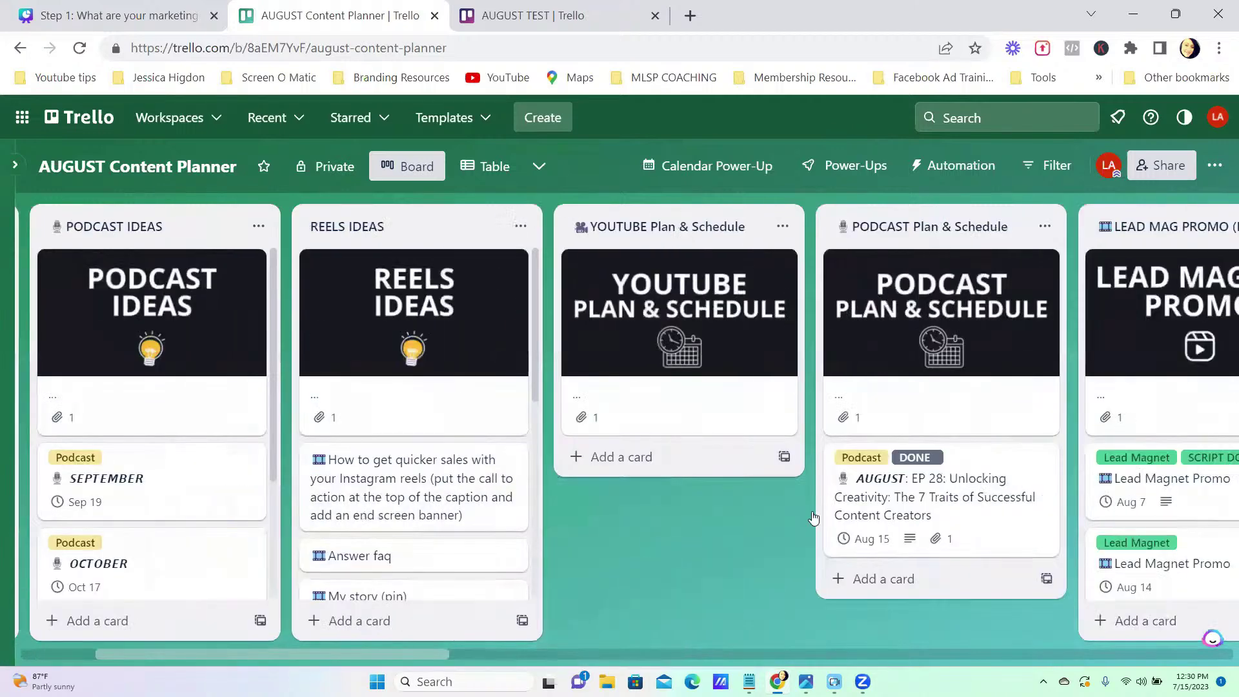
scroll(813, 516, "right", 3)
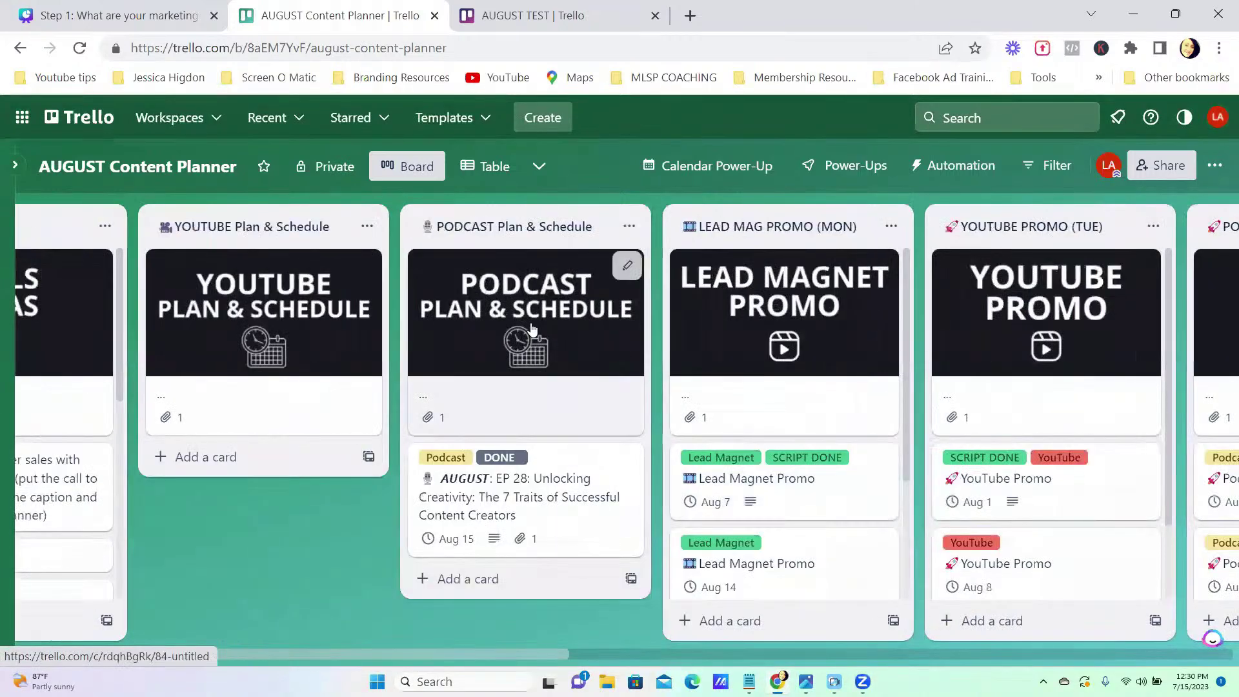
scroll(220, 490, "left", 6)
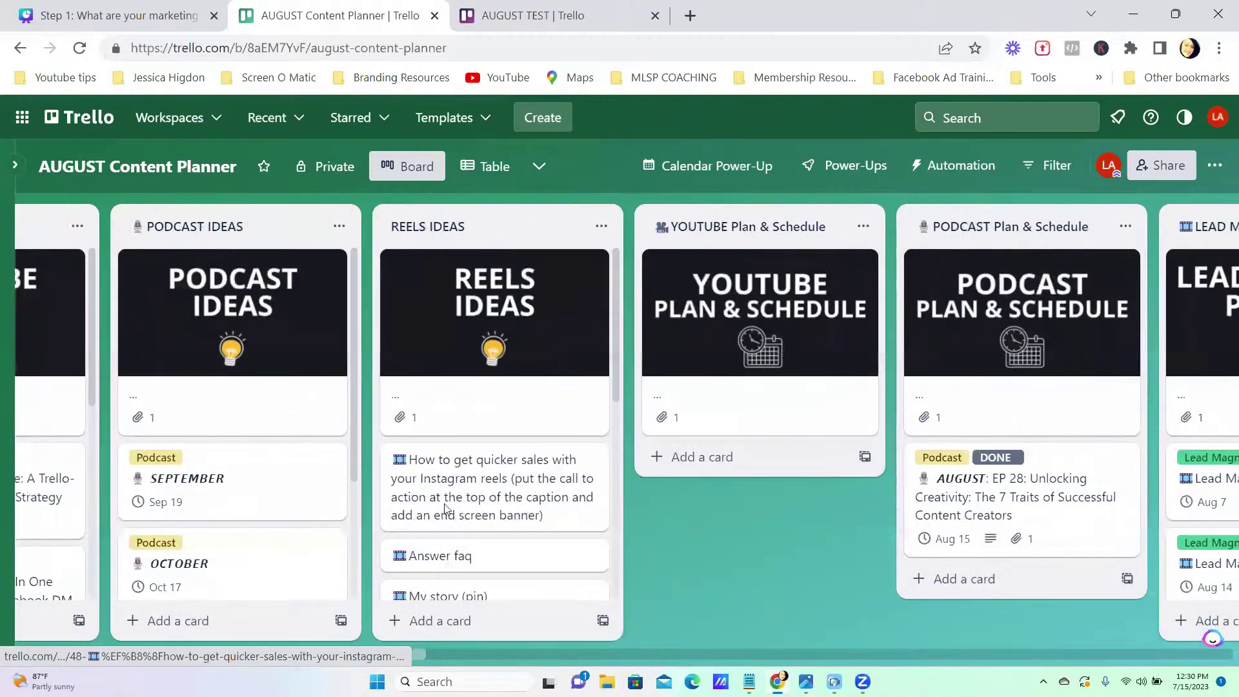
Move the August EP 28 podcast card from PODCAST Plan & Schedule to the PODCAST IDEAS list.
scroll(762, 511, "right", 3)
left_click_drag(344, 484, 437, 517)
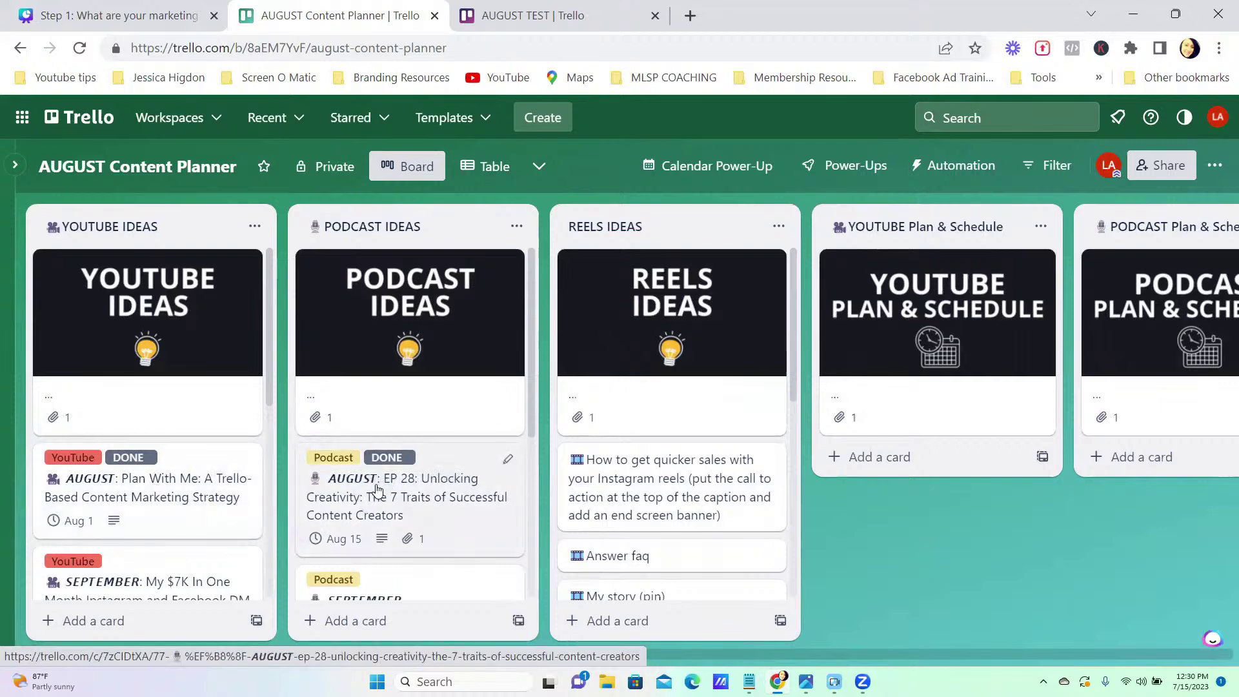
Move the August YouTube idea card to YOUTUBE Plan & Schedule and the August EP 28 podcast card to PODCAST Plan & Schedule.
scroll(377, 491, "right", 1)
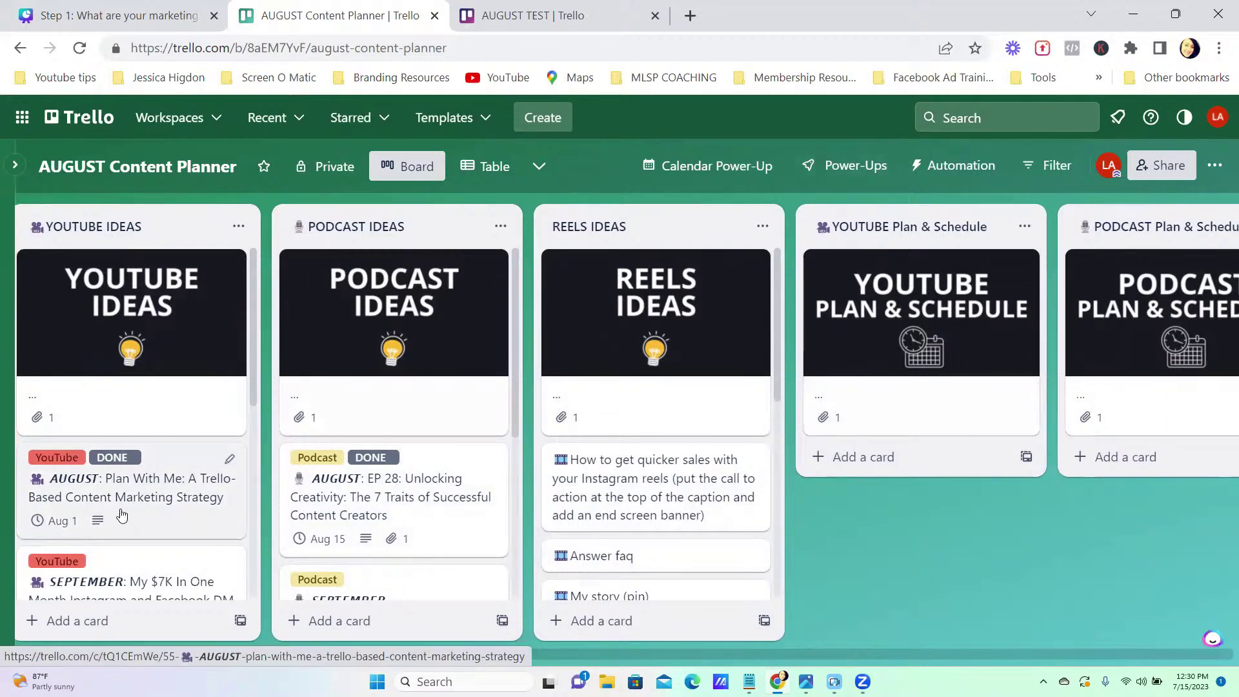
left_click_drag(184, 490, 974, 480)
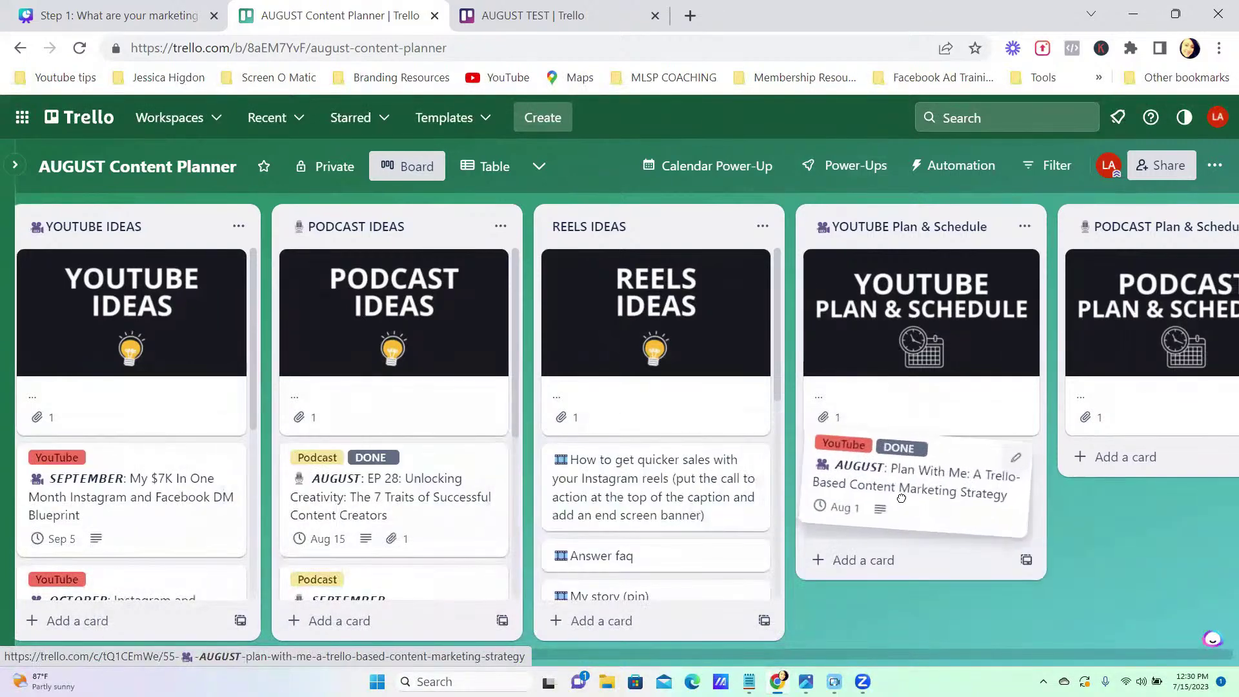
left_click_drag(469, 496, 832, 489)
scroll(346, 415, "left", 5)
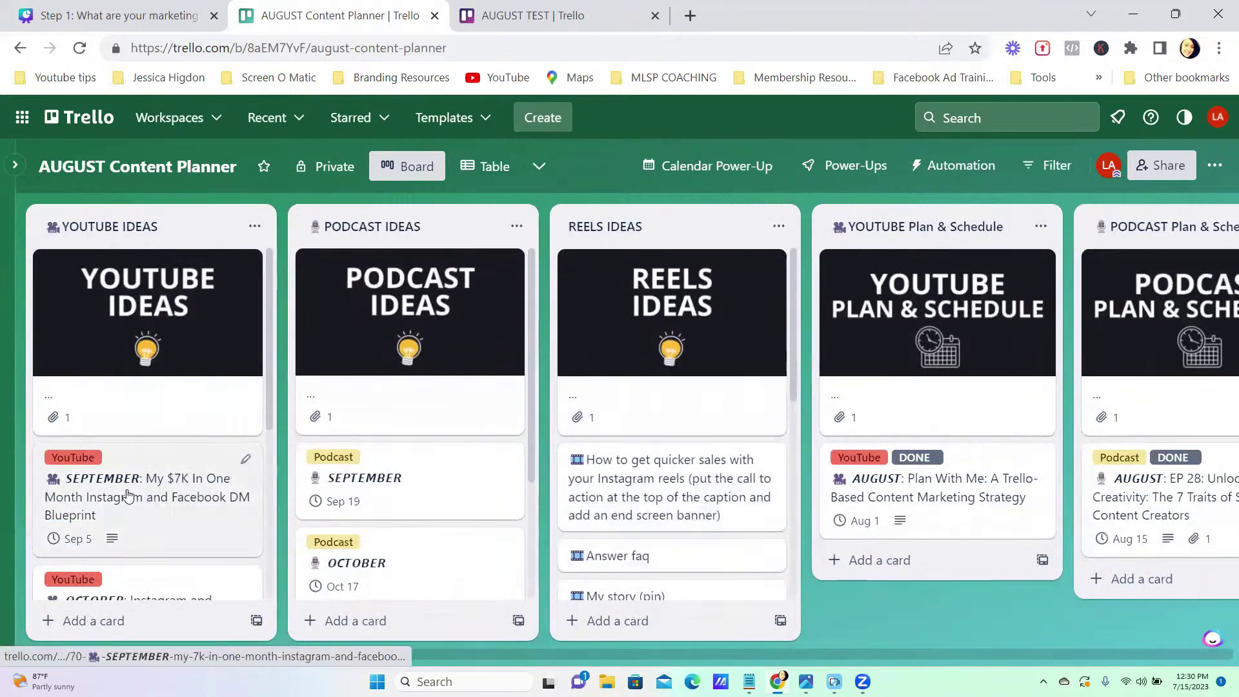
Examine the colour labels and cover cards across all planner lists, from the Plan & Schedule lists through ARCHIVED CONTENT.
scroll(589, 456, "right", 5)
scroll(639, 459, "right", 6)
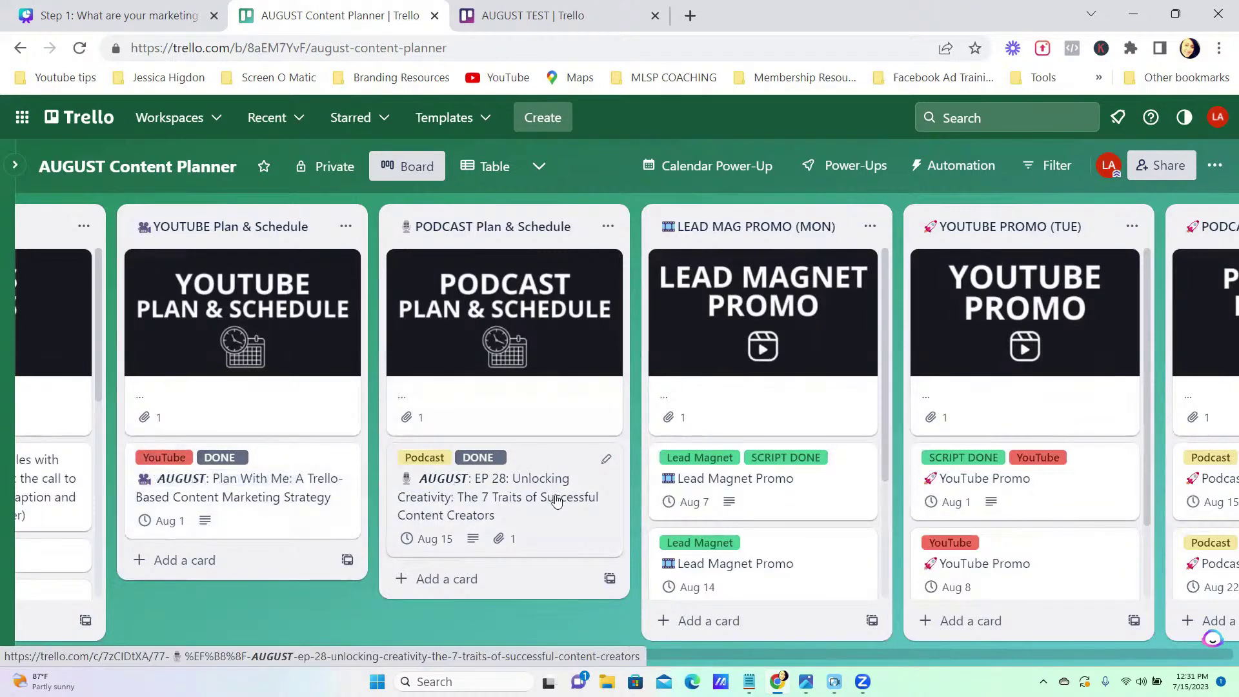
scroll(754, 500, "right", 6)
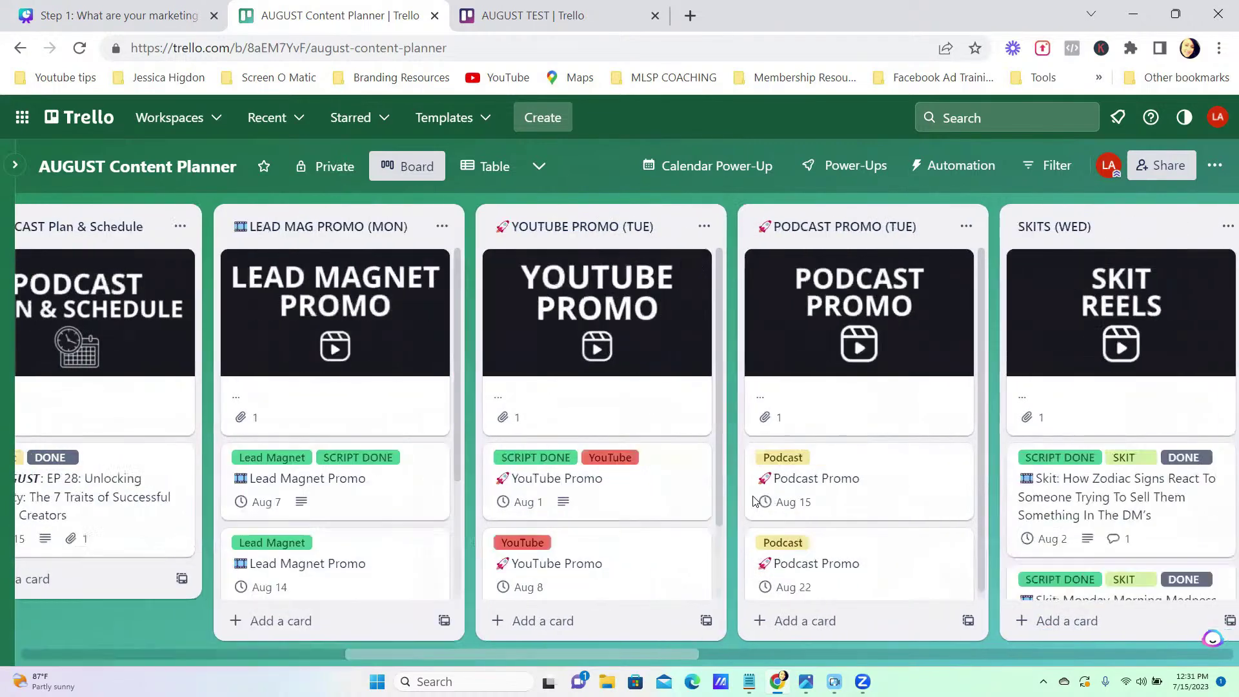
scroll(754, 501, "right", 8)
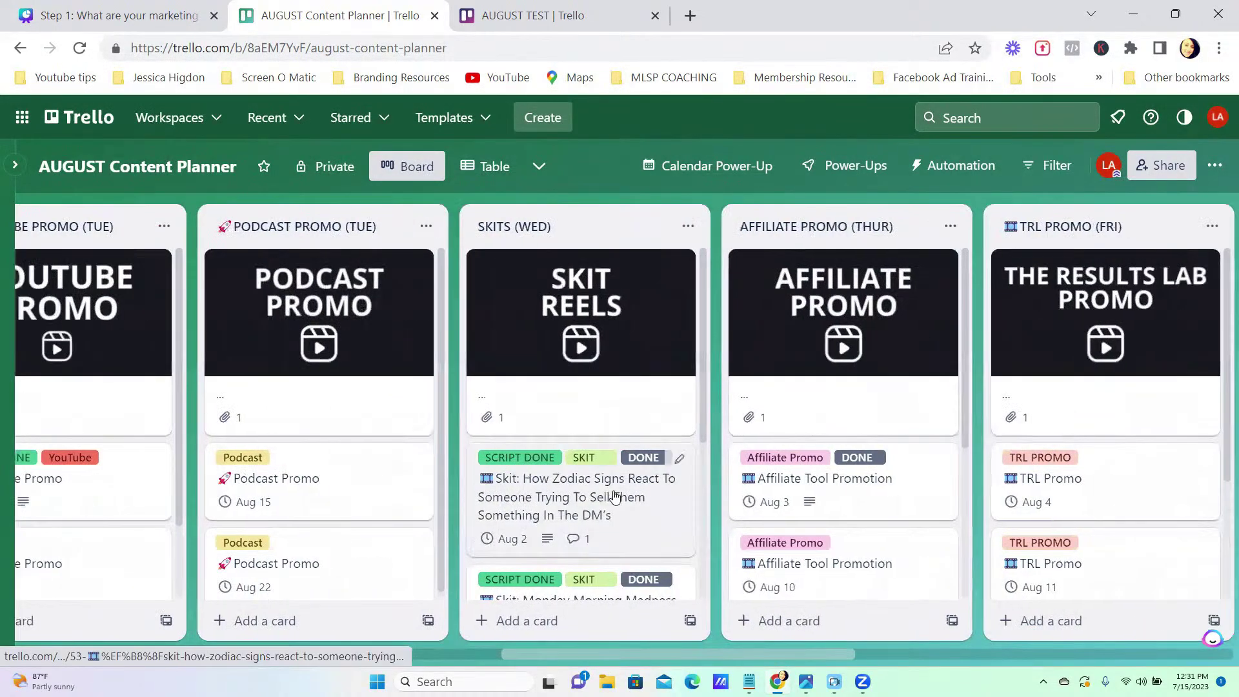
scroll(607, 495, "right", 2)
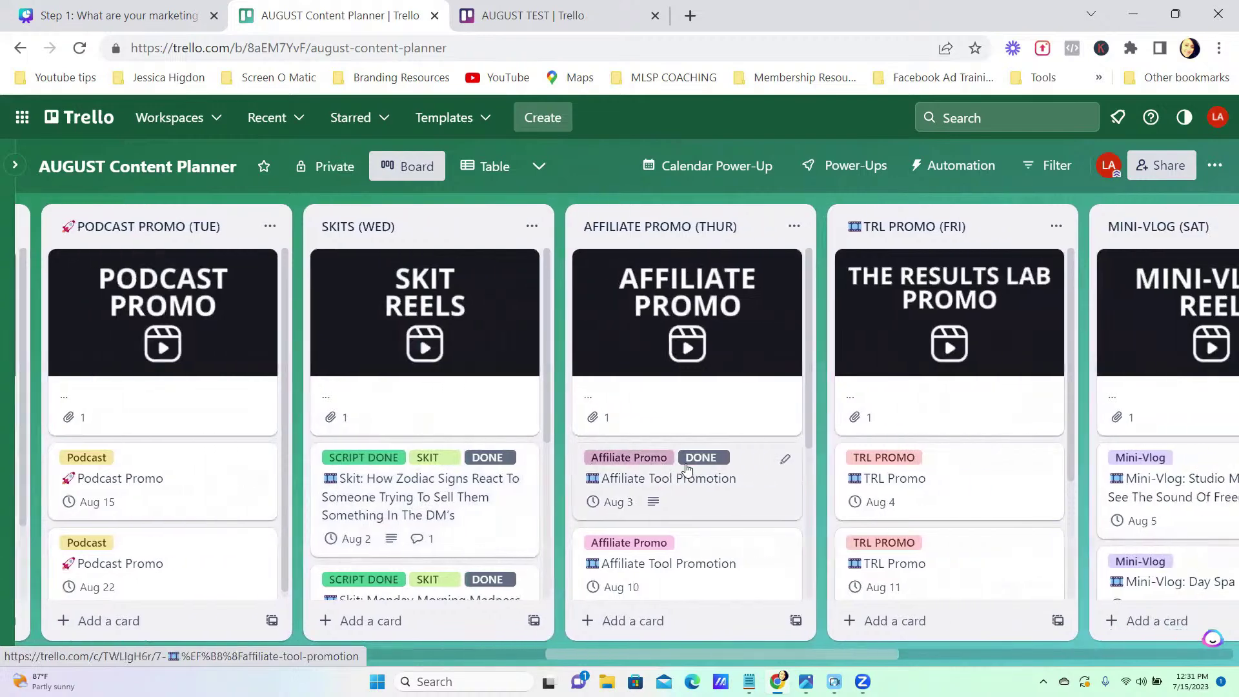
scroll(687, 469, "right", 1)
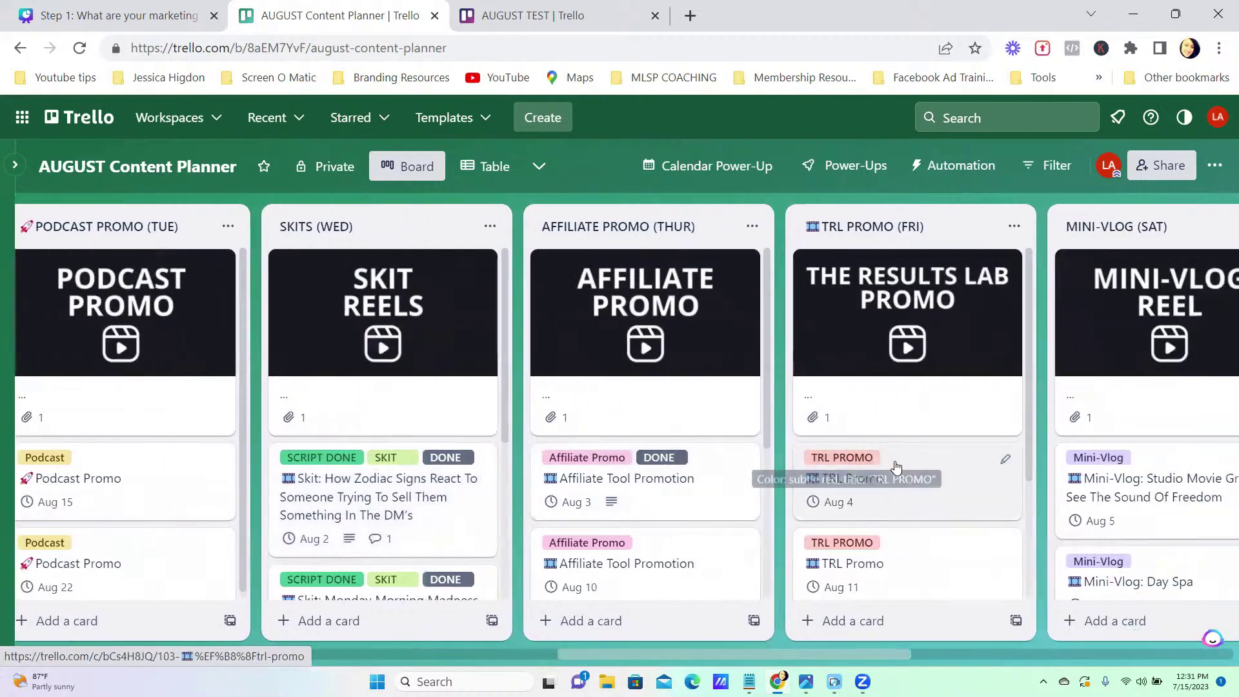
scroll(893, 462, "right", 2)
scroll(997, 462, "right", 3)
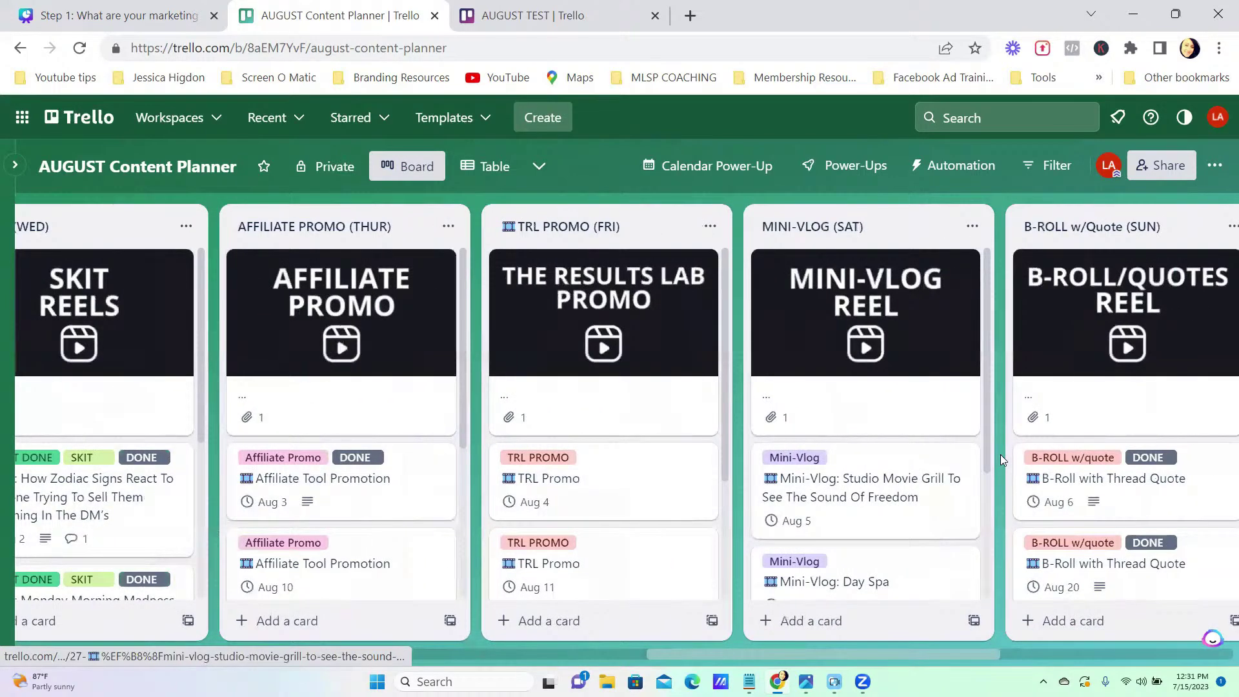
scroll(1000, 454, "right", 3)
scroll(1064, 473, "right", 7)
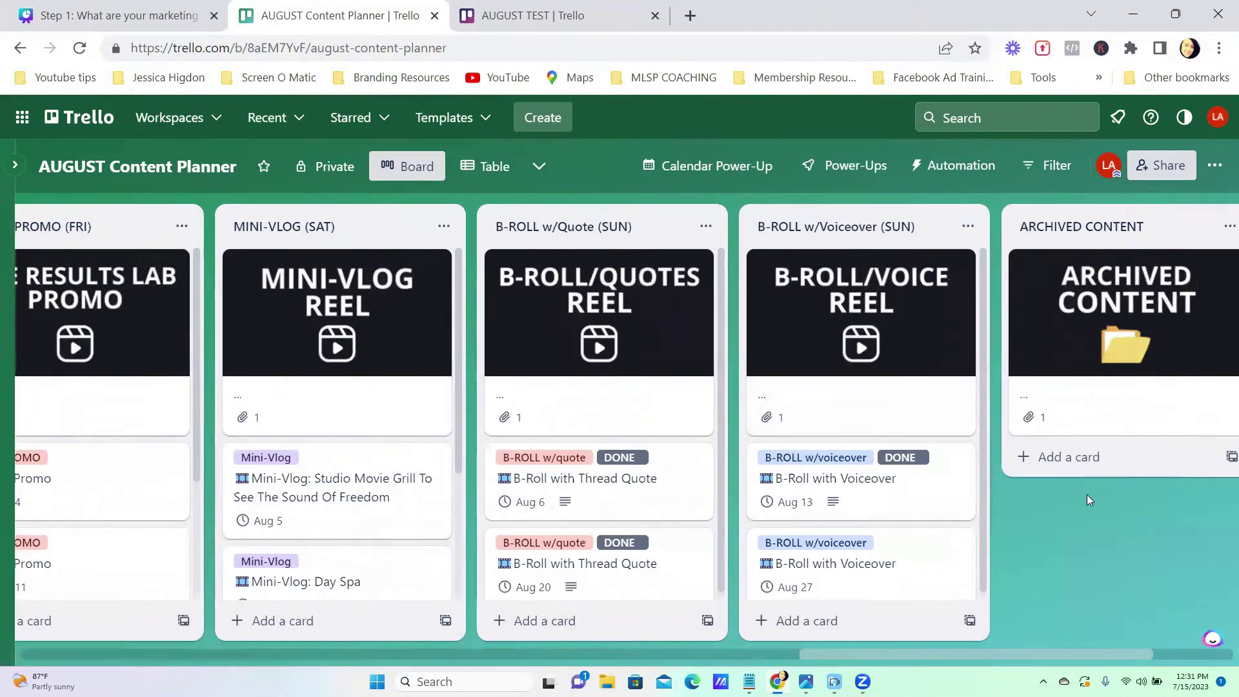
scroll(1087, 494, "right", 4)
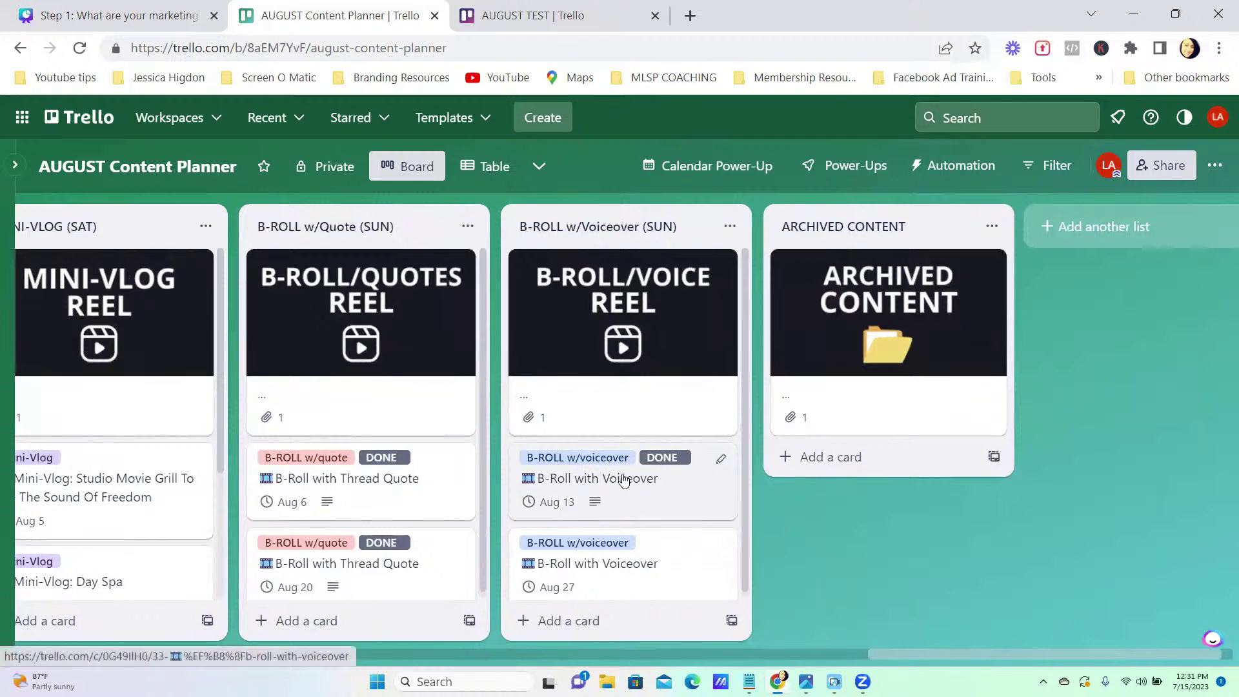
On the AUGUST TEST board, title the green label "Podcast" and apply it to the Aug 8 Podcast Promo card.
key("ctrl+Tab")
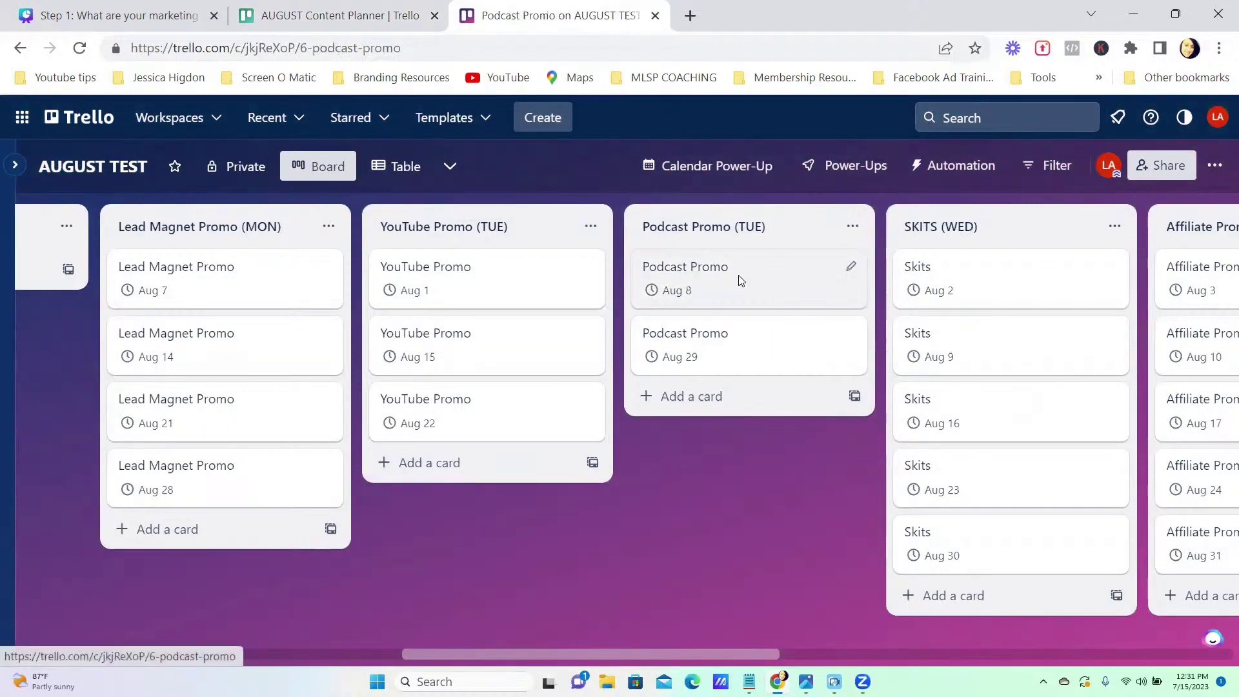
left_click(741, 280)
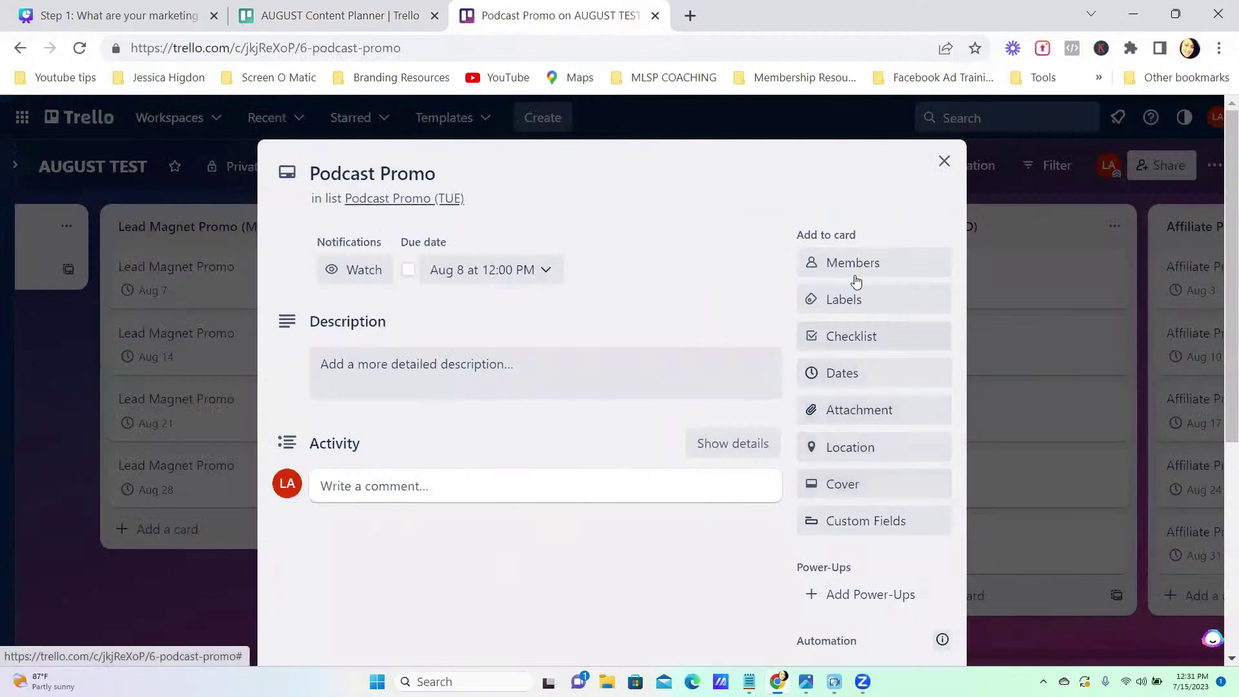
left_click(839, 298)
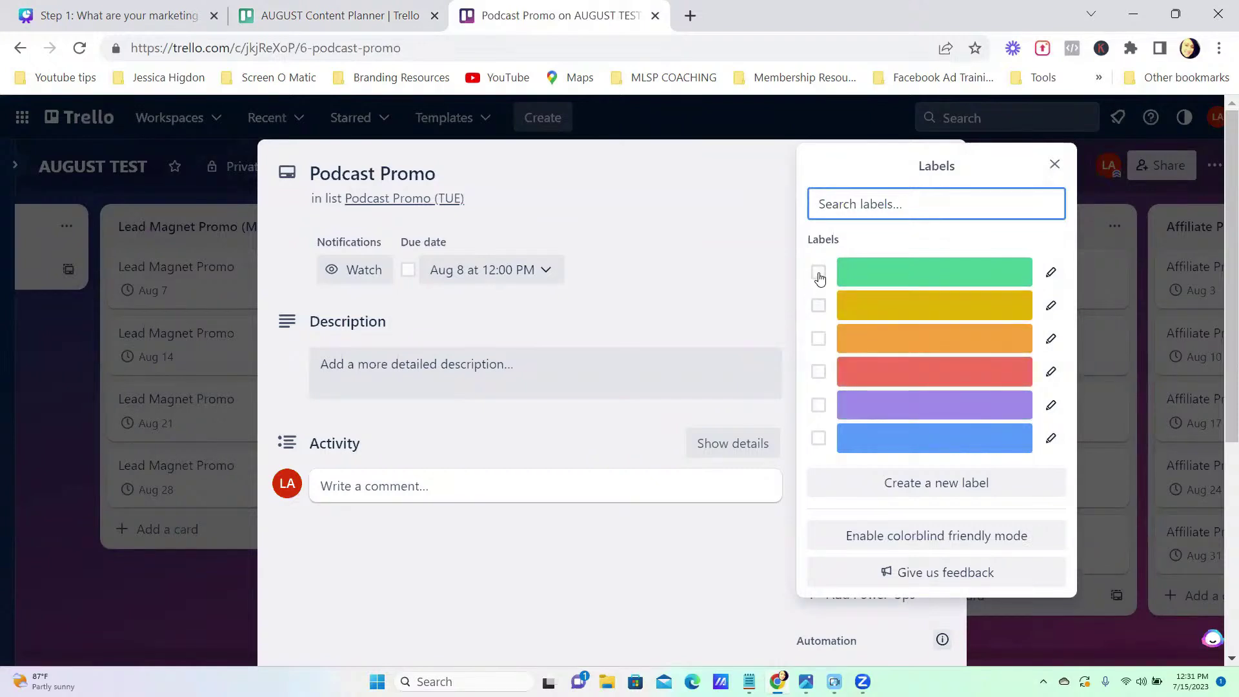
left_click(1050, 274)
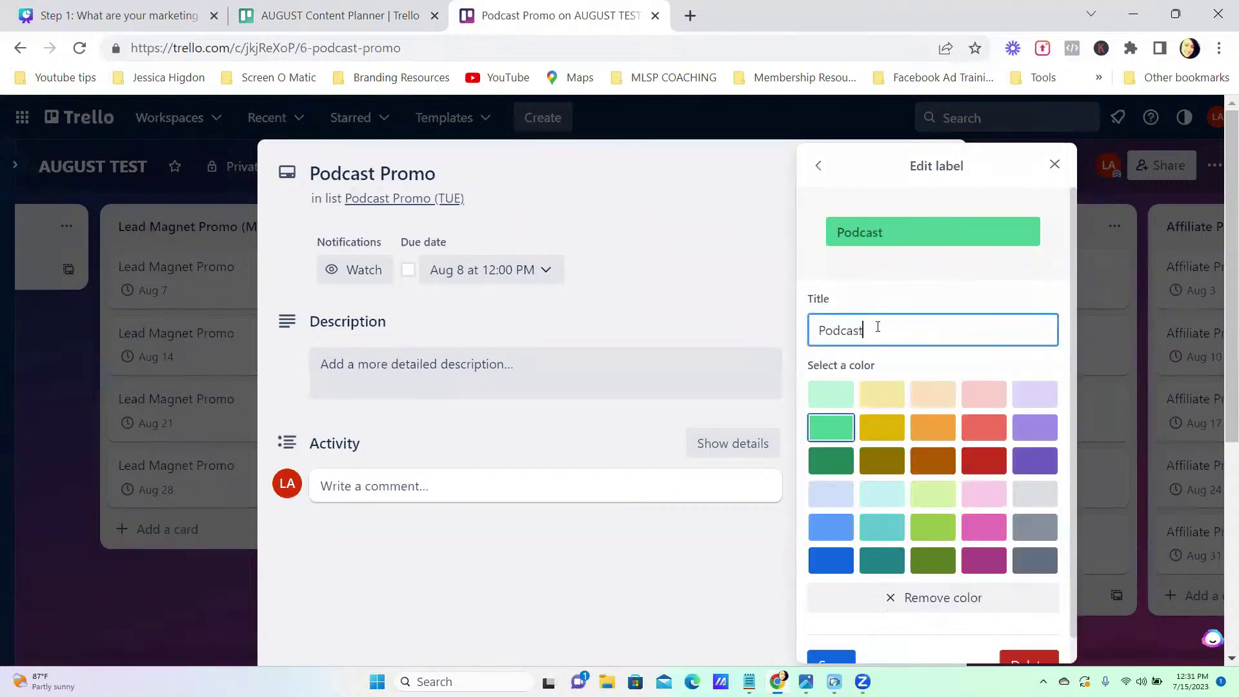
scroll(852, 572, "down", 1)
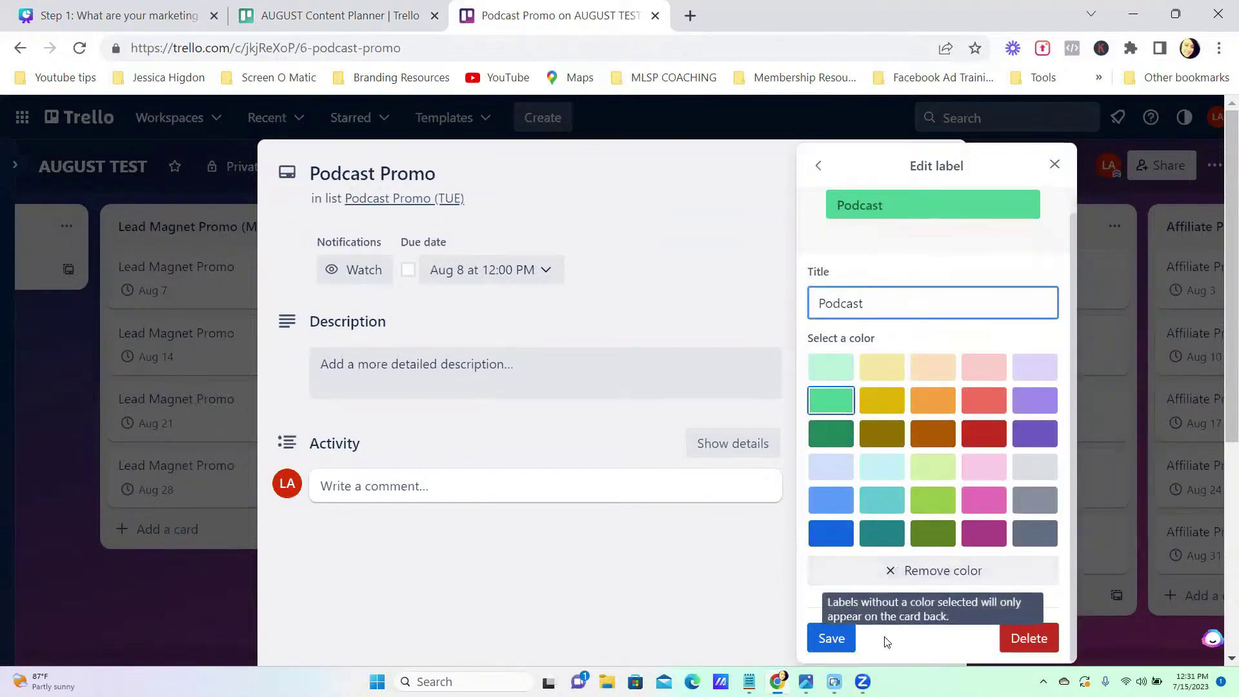
left_click(834, 639)
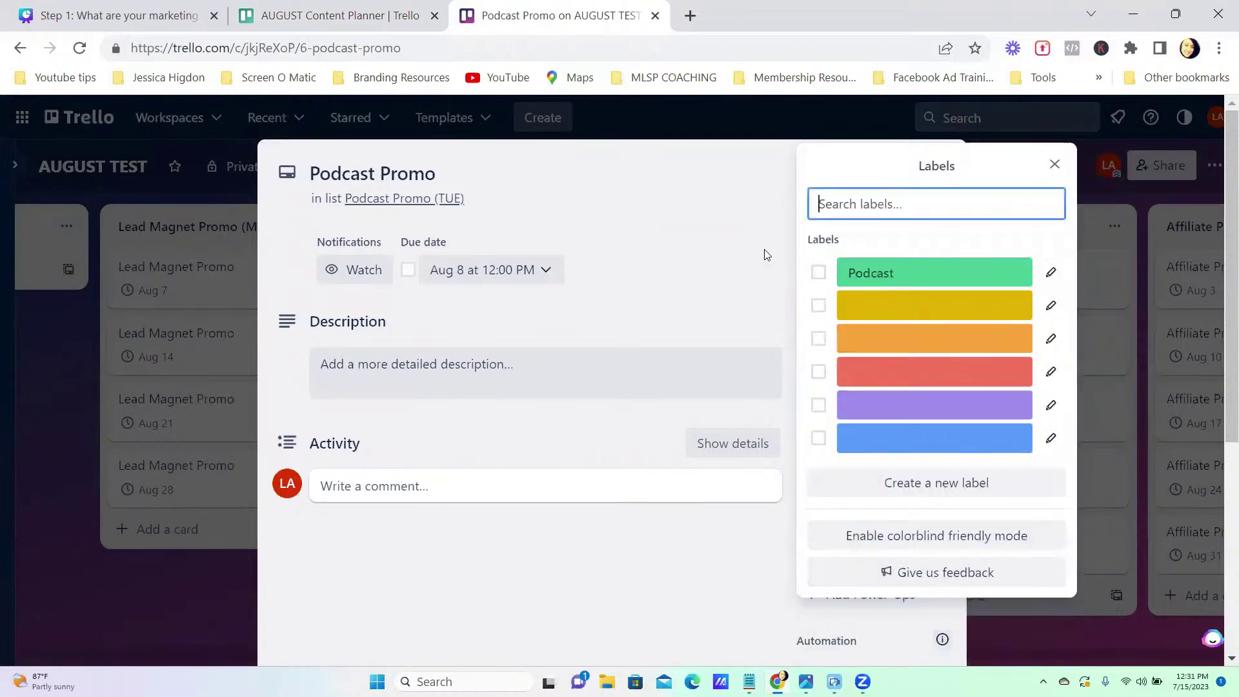
left_click(818, 272)
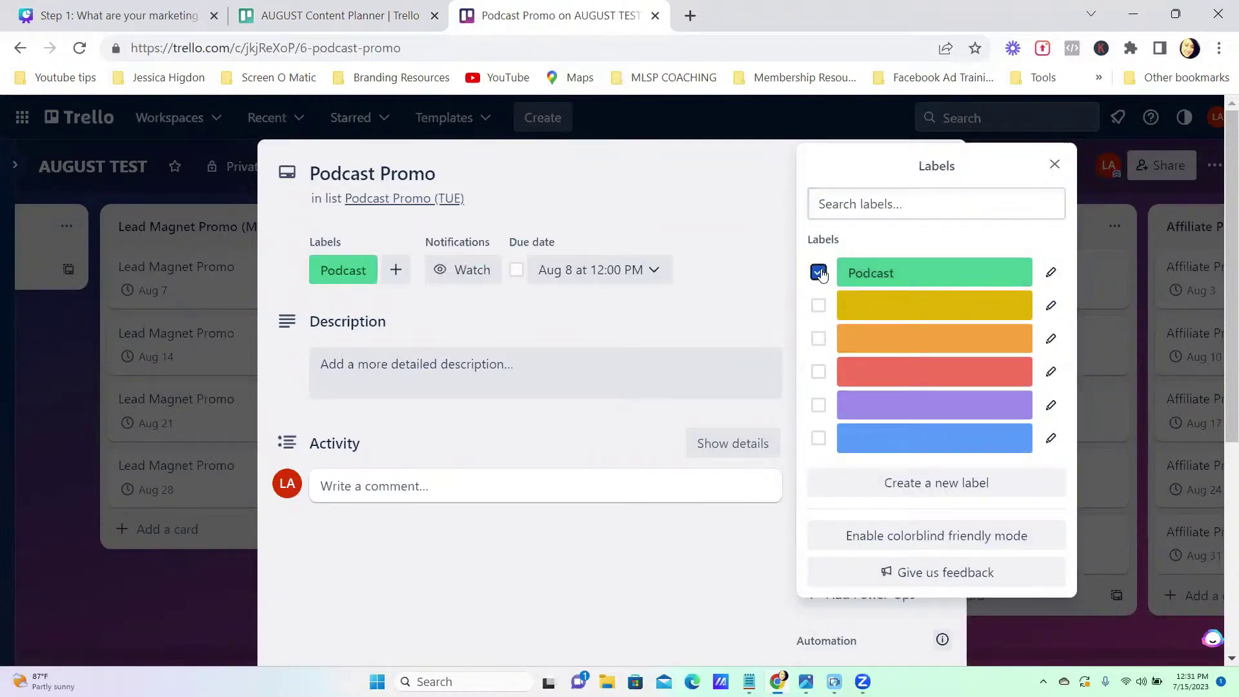
left_click(1055, 167)
left_click(944, 161)
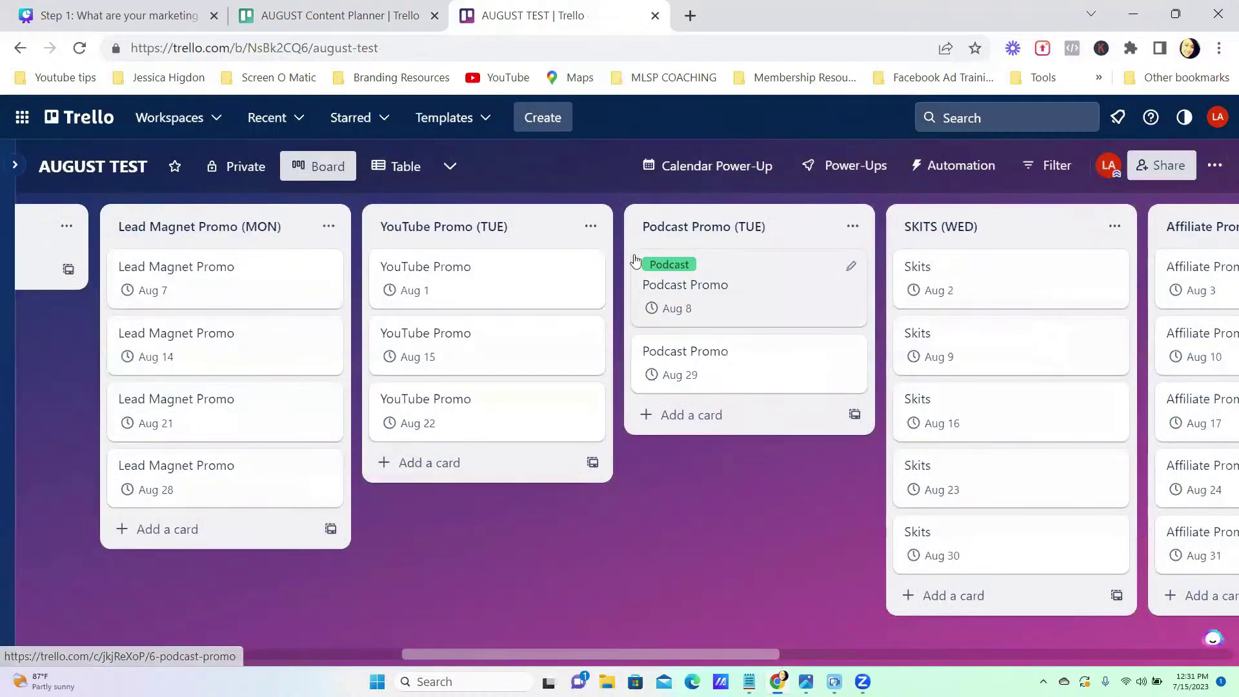
Toggle the Podcast label on the Aug 8 card between a plain colour bar and its titled display.
left_click(670, 264)
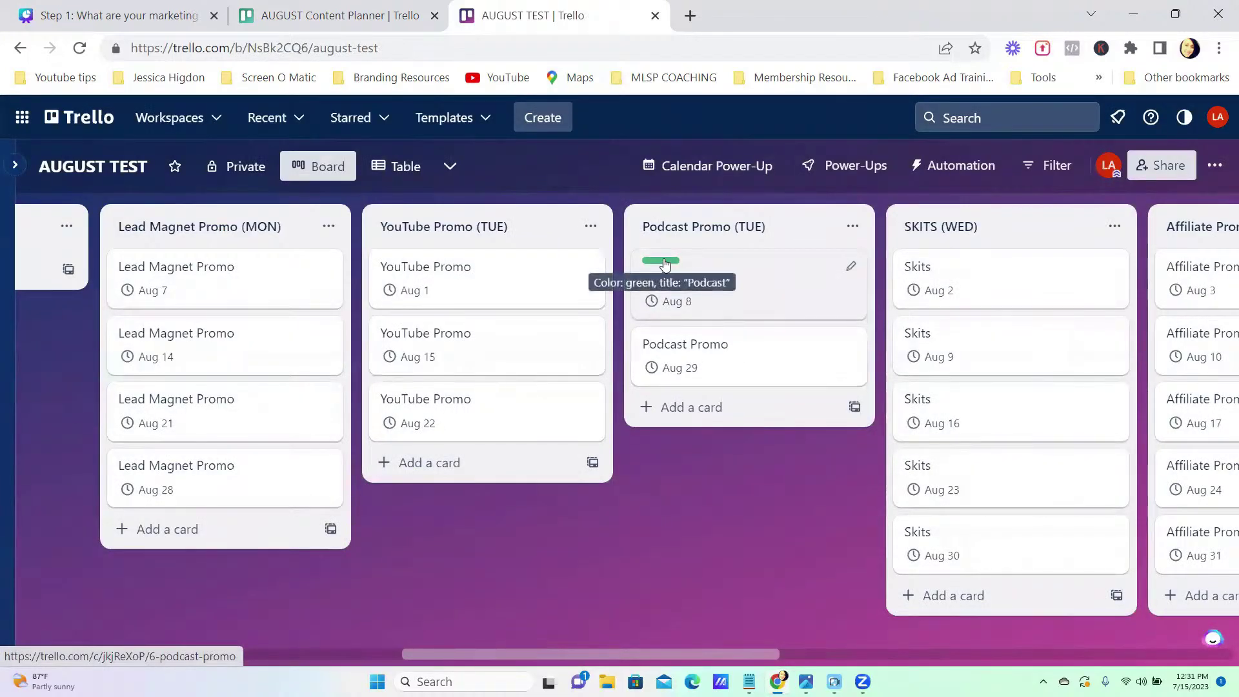
left_click(665, 263)
left_click(671, 265)
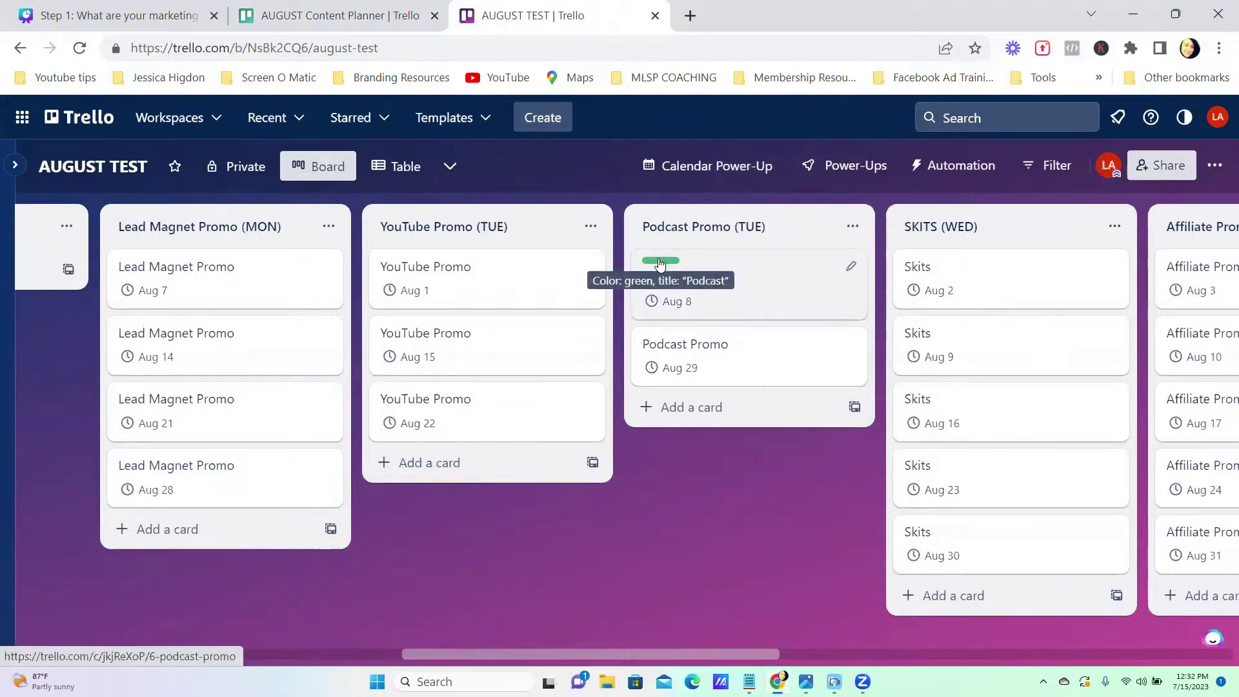
left_click(660, 262)
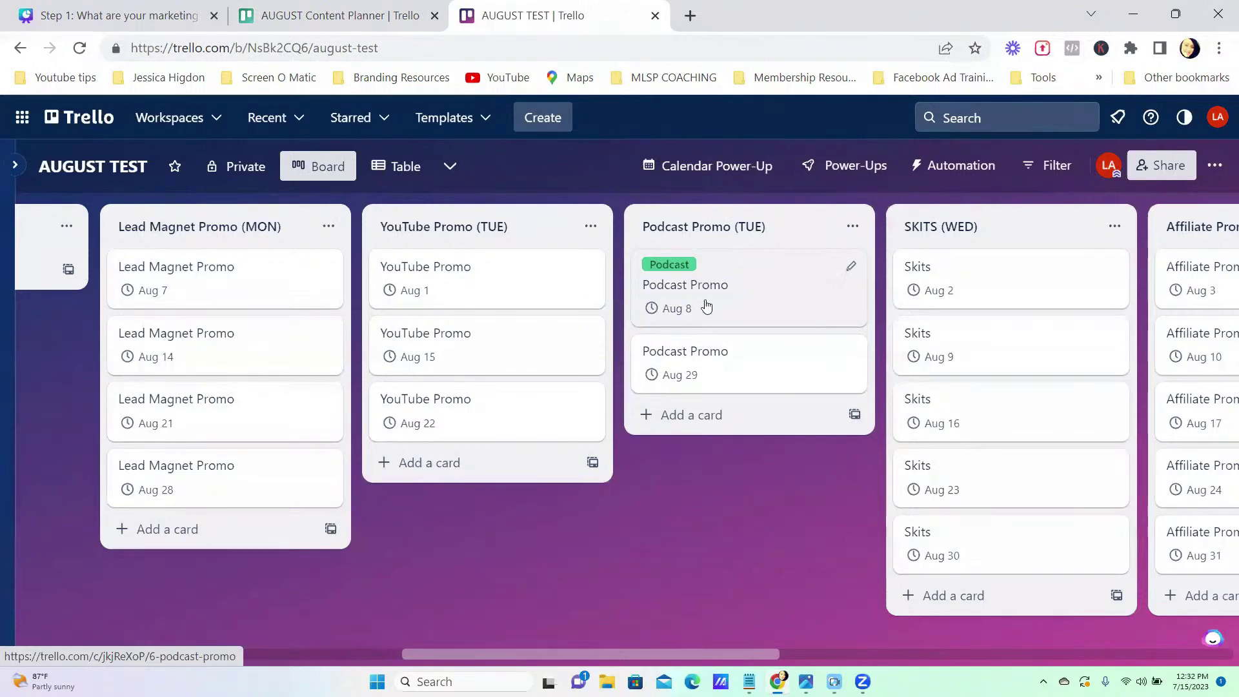
Switch to the AUGUST Content Planner board and examine the label colours across its August 2023 calendar.
scroll(999, 418, "right", 3)
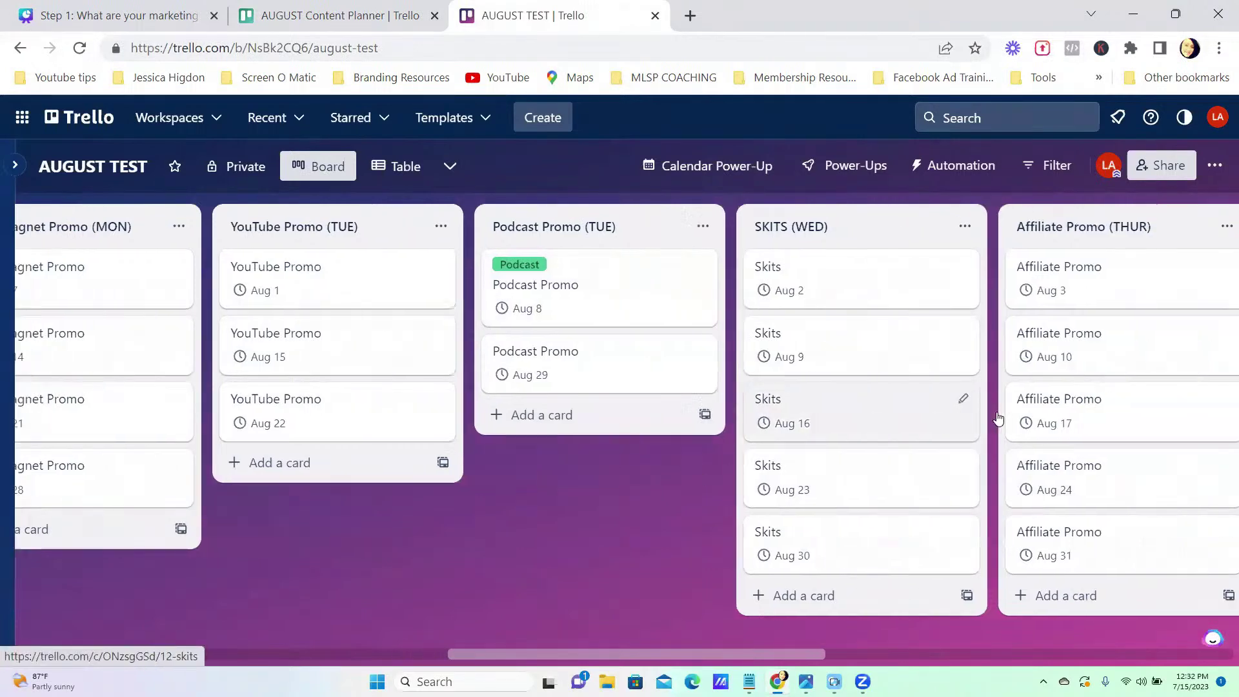
scroll(999, 419, "left", 5)
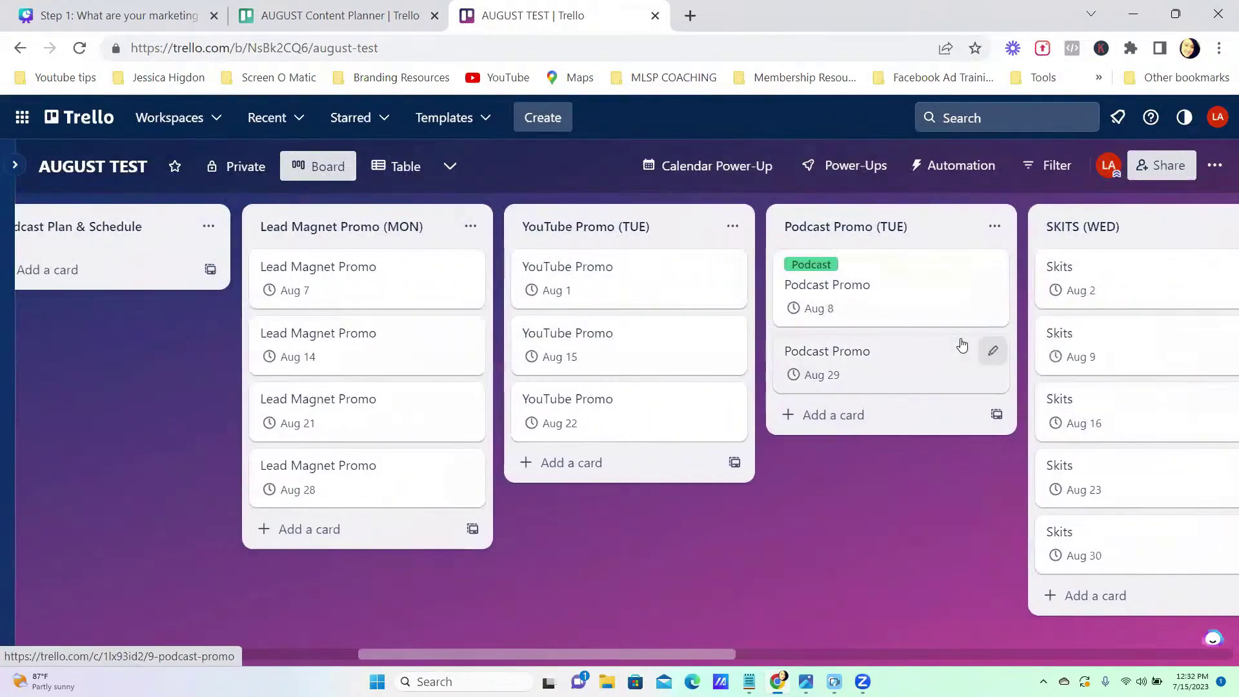
scroll(962, 346, "right", 2)
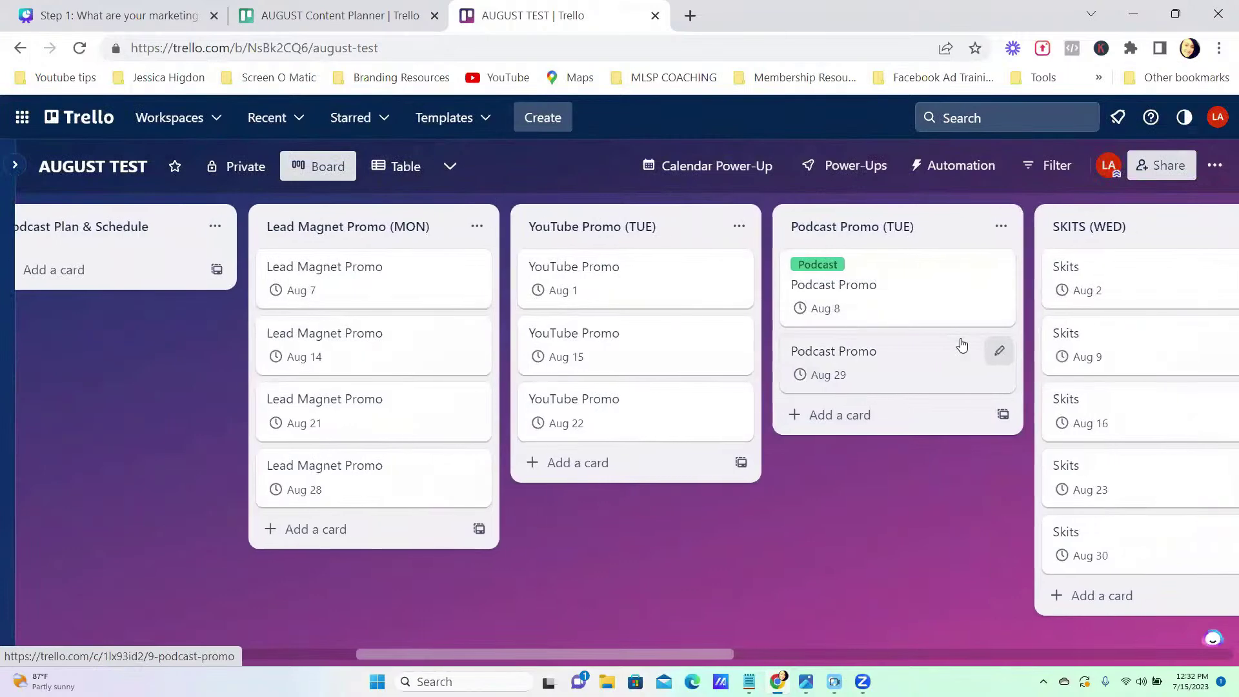
left_click(431, 9)
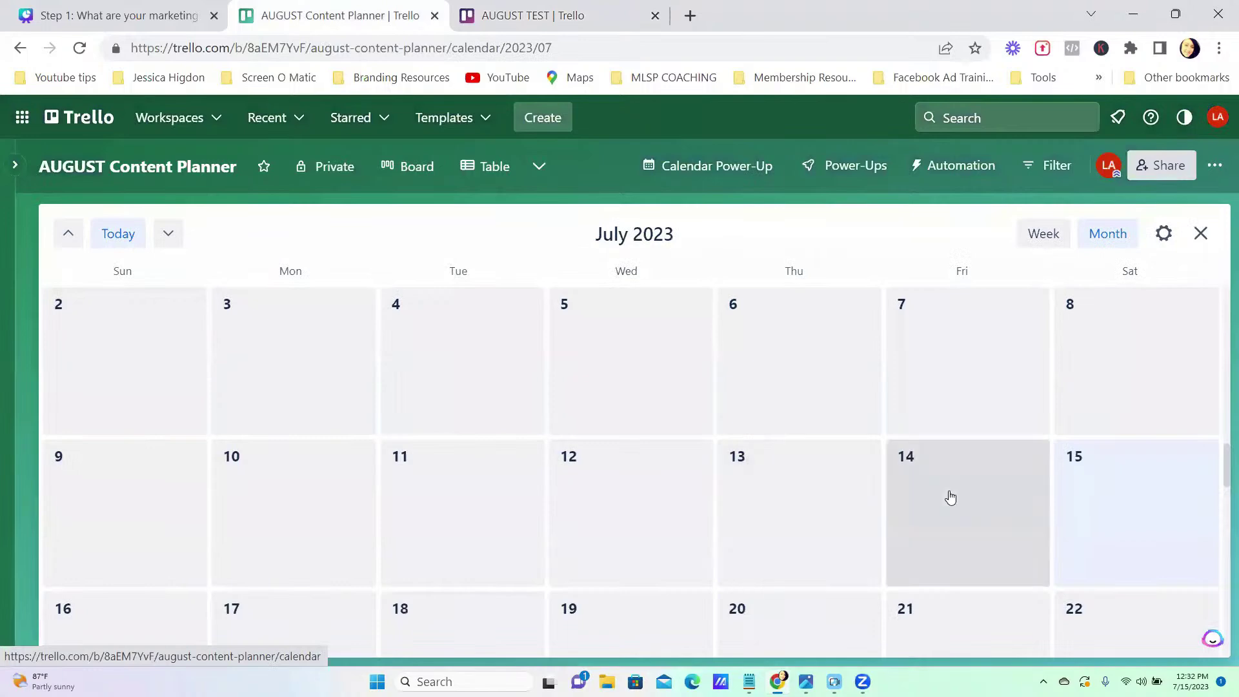
scroll(949, 498, "down", 5)
scroll(950, 496, "down", 5)
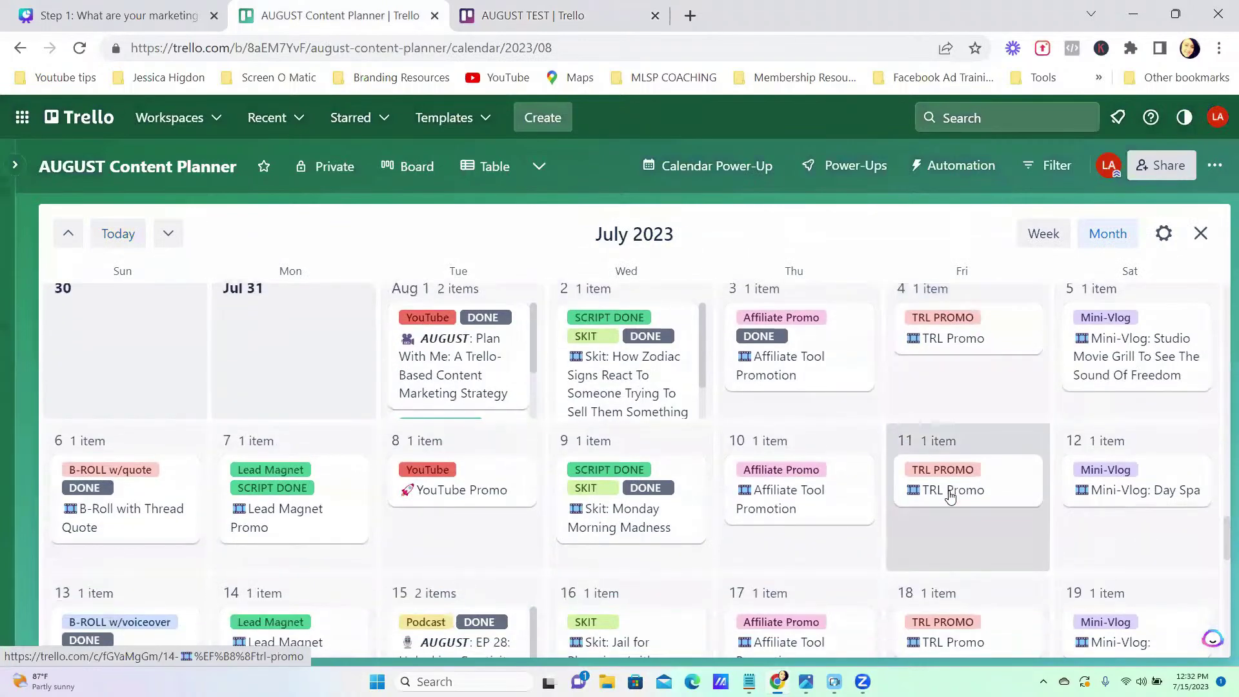
scroll(950, 496, "down", 3)
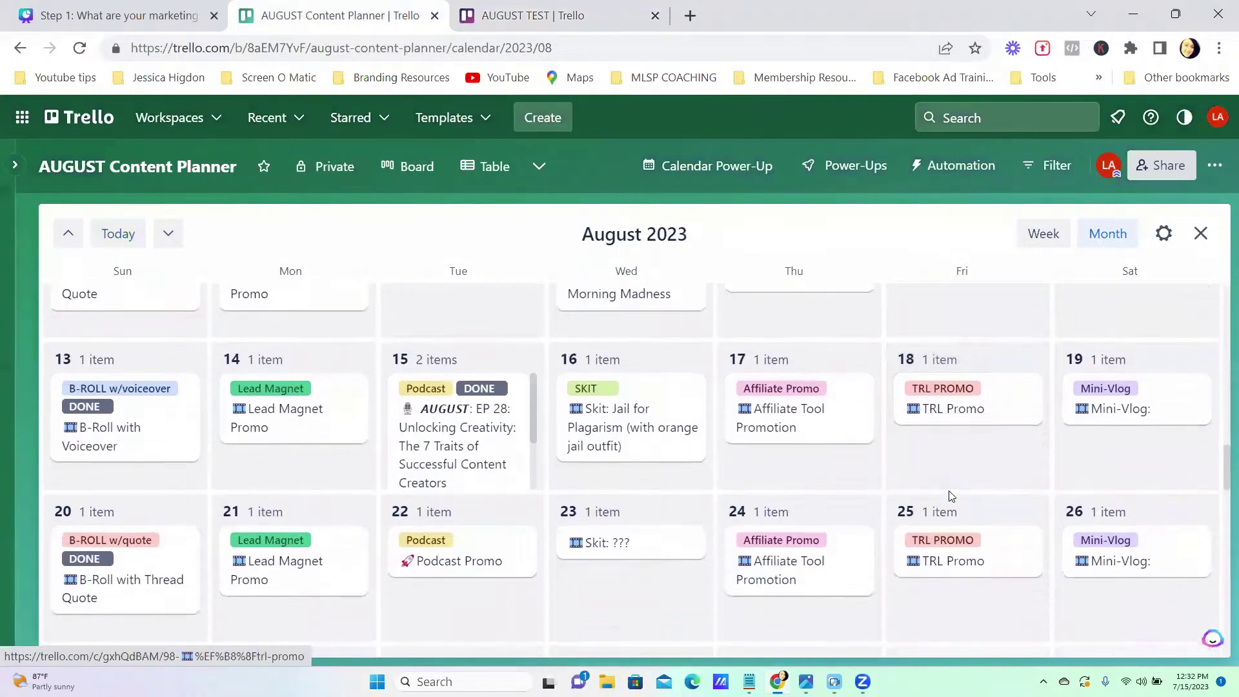
scroll(950, 496, "up", 6)
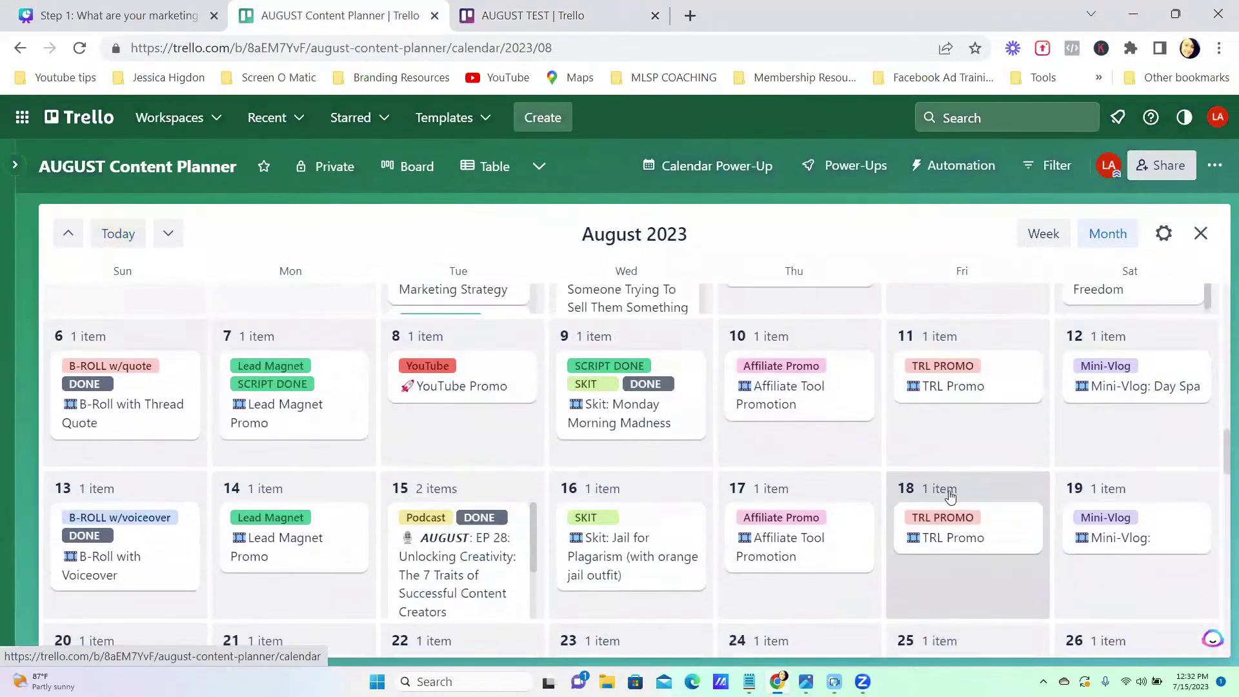
scroll(950, 498, "up", 1)
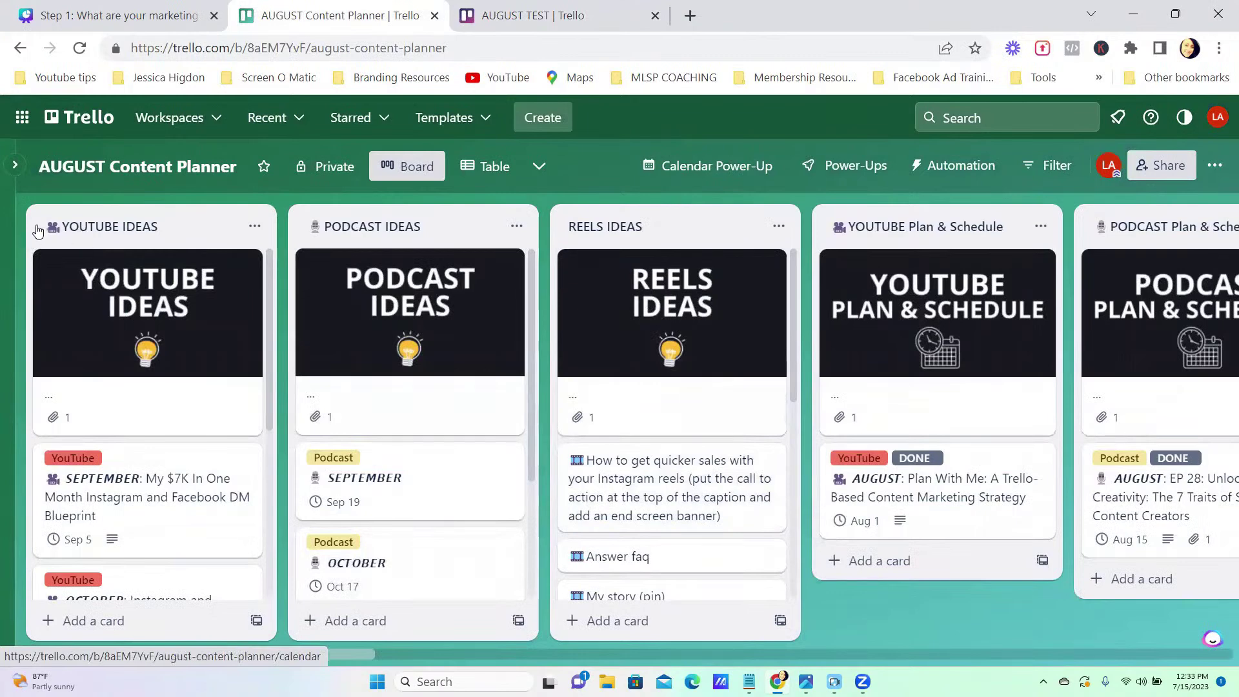
Add a REELS IDEAS test card titled "🎥 TEXT", using the camera emoji from the YOUTUBE IDEAS list title, and archive it.
left_click(63, 227)
left_click(69, 225)
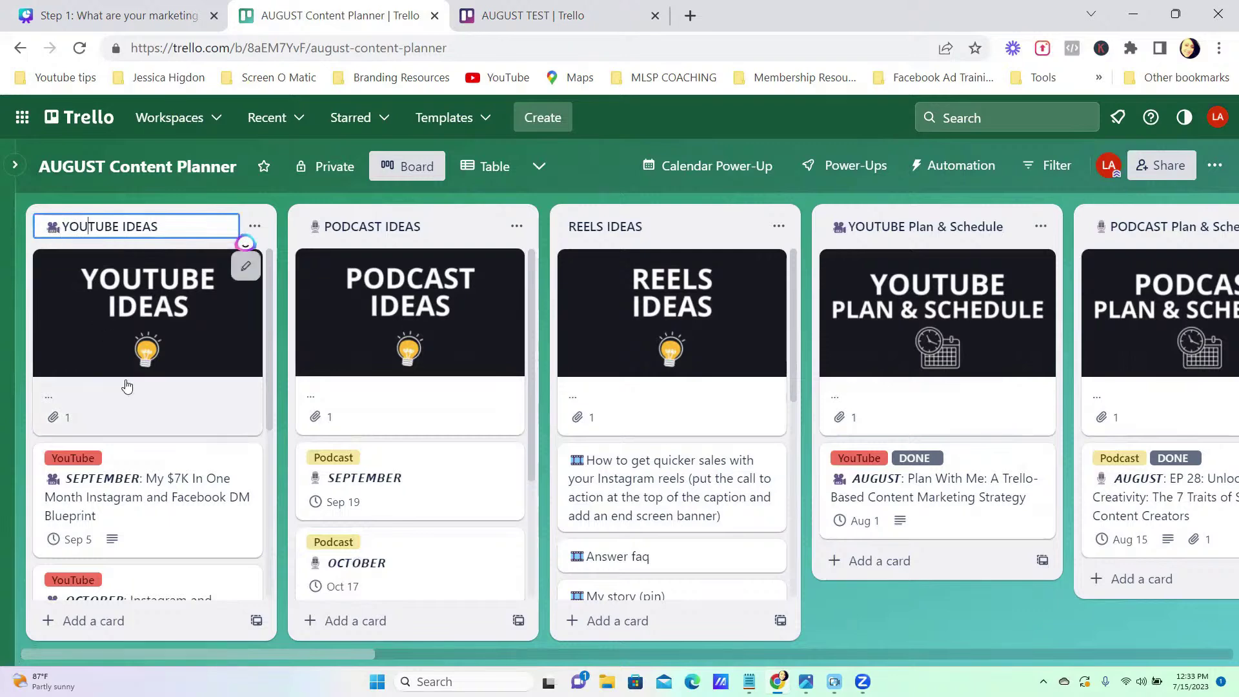
left_click(616, 621)
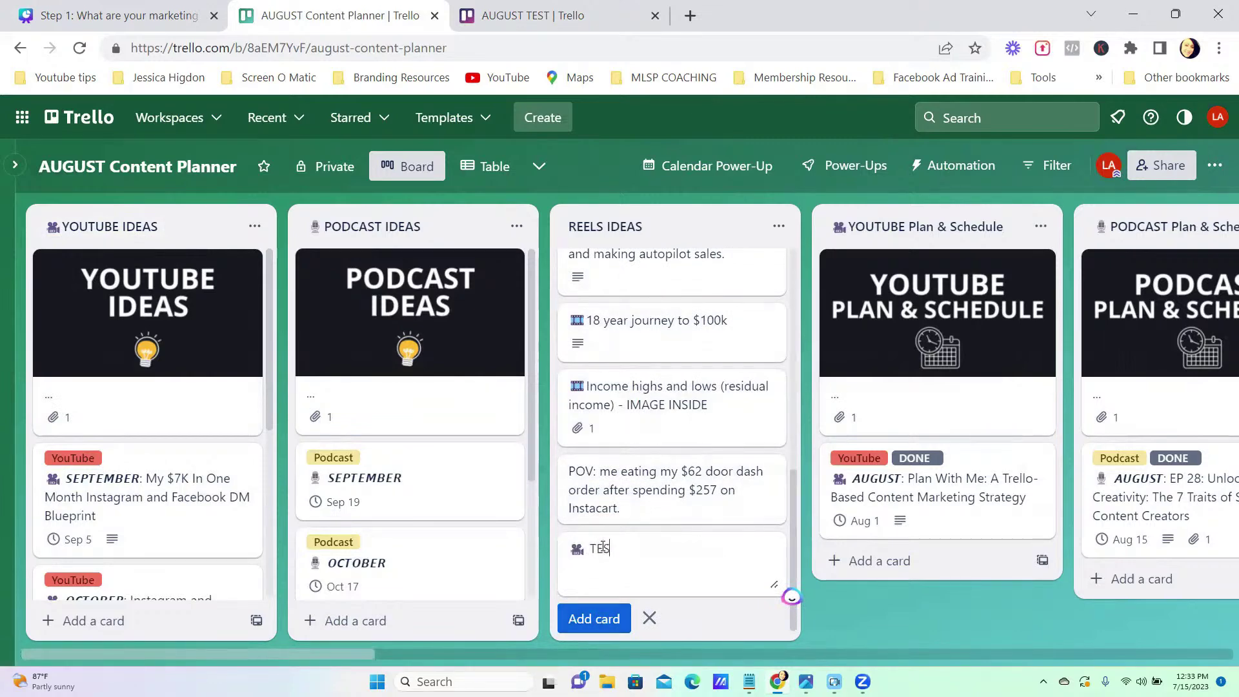
type("T")
key("Return")
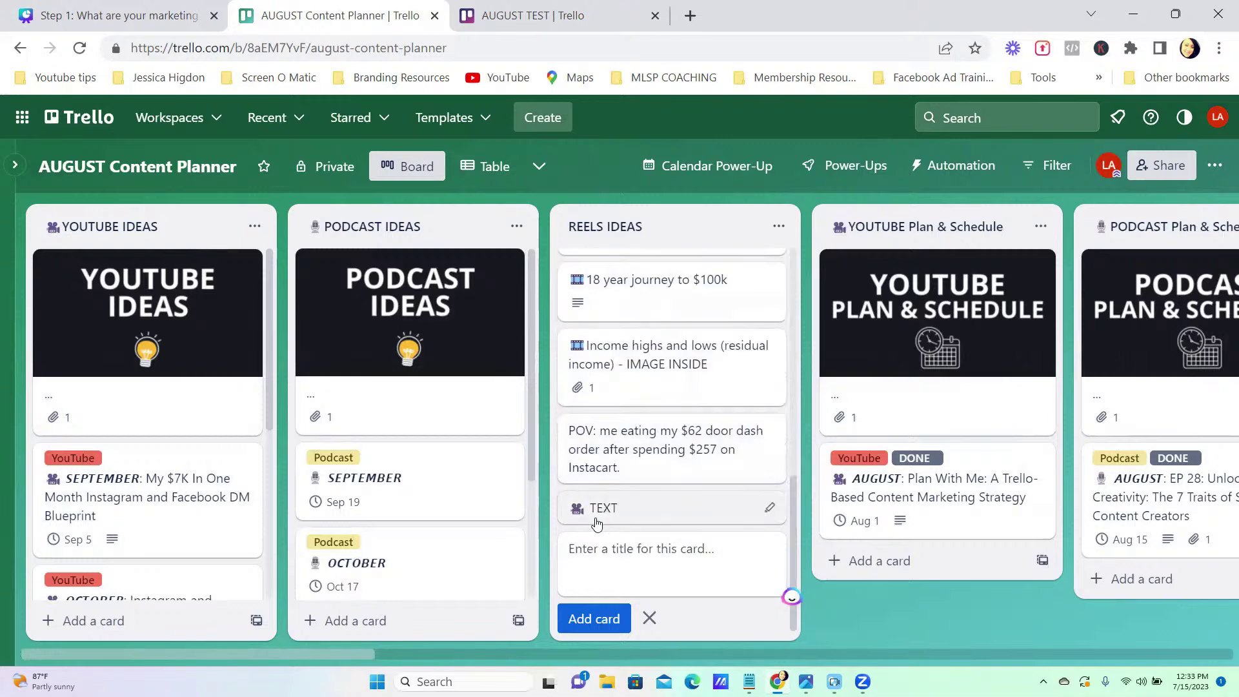
left_click(769, 507)
left_click(842, 592)
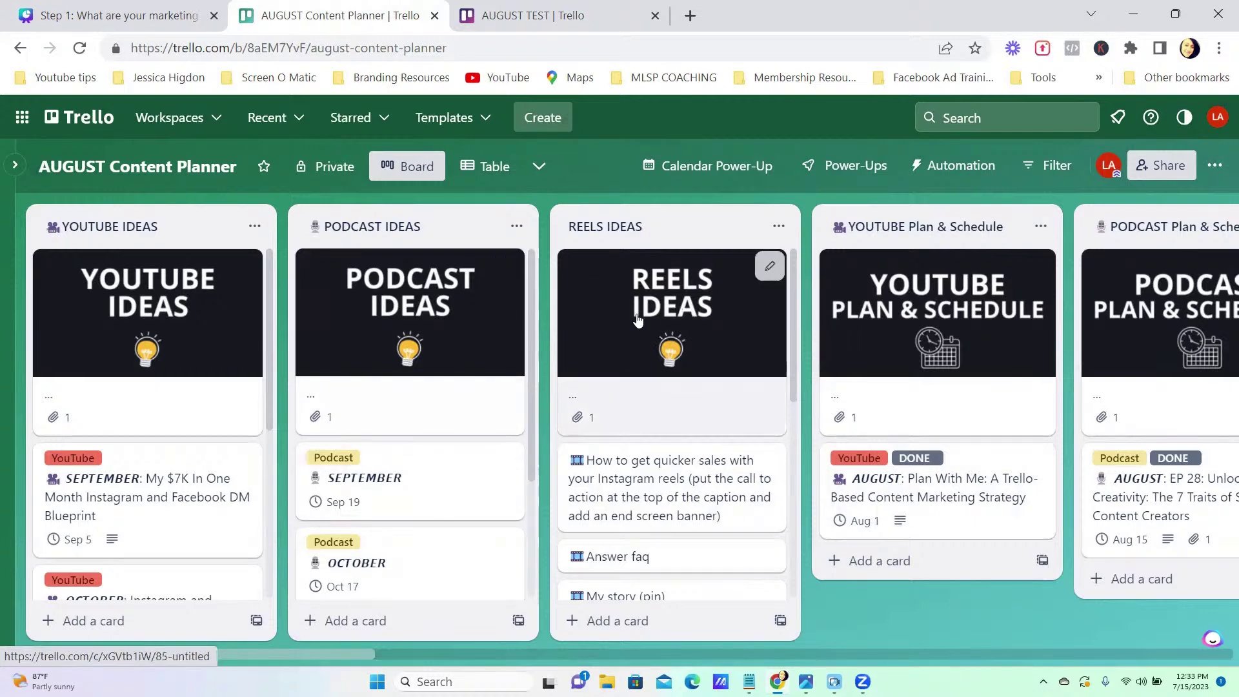
Add a placeholder card titled "..." to the YouTube list on the AUGUST TEST board.
left_click(521, 16)
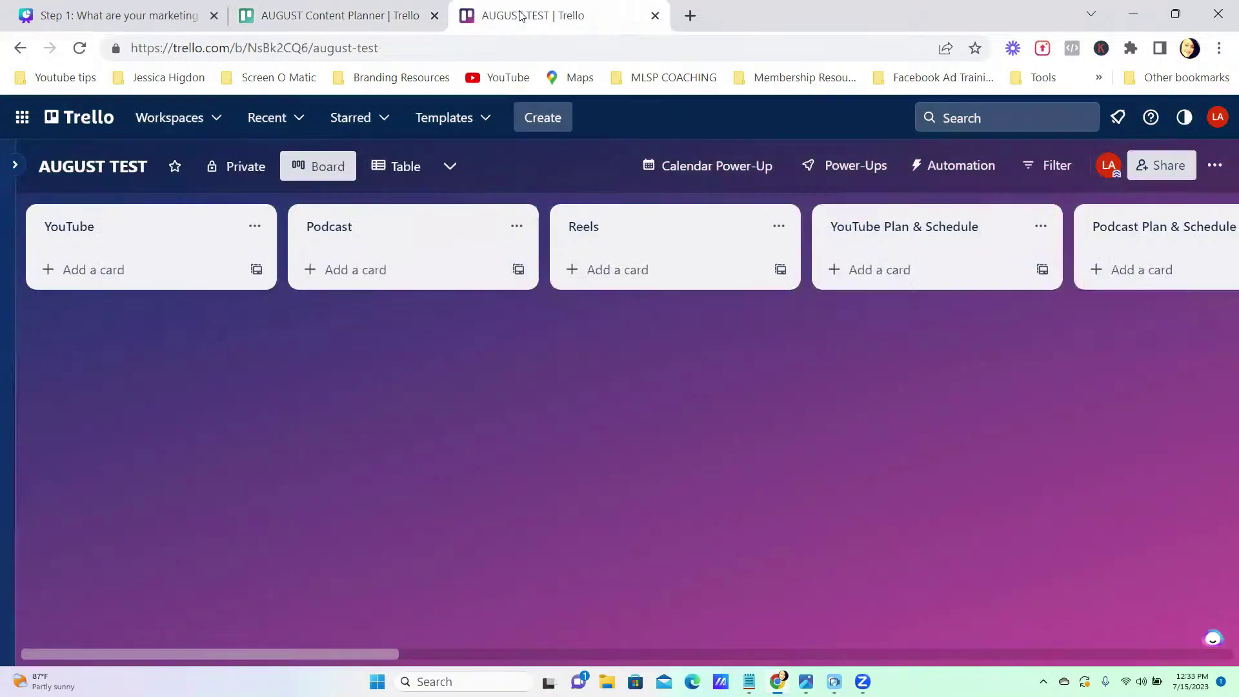
scroll(992, 342, "right", 15)
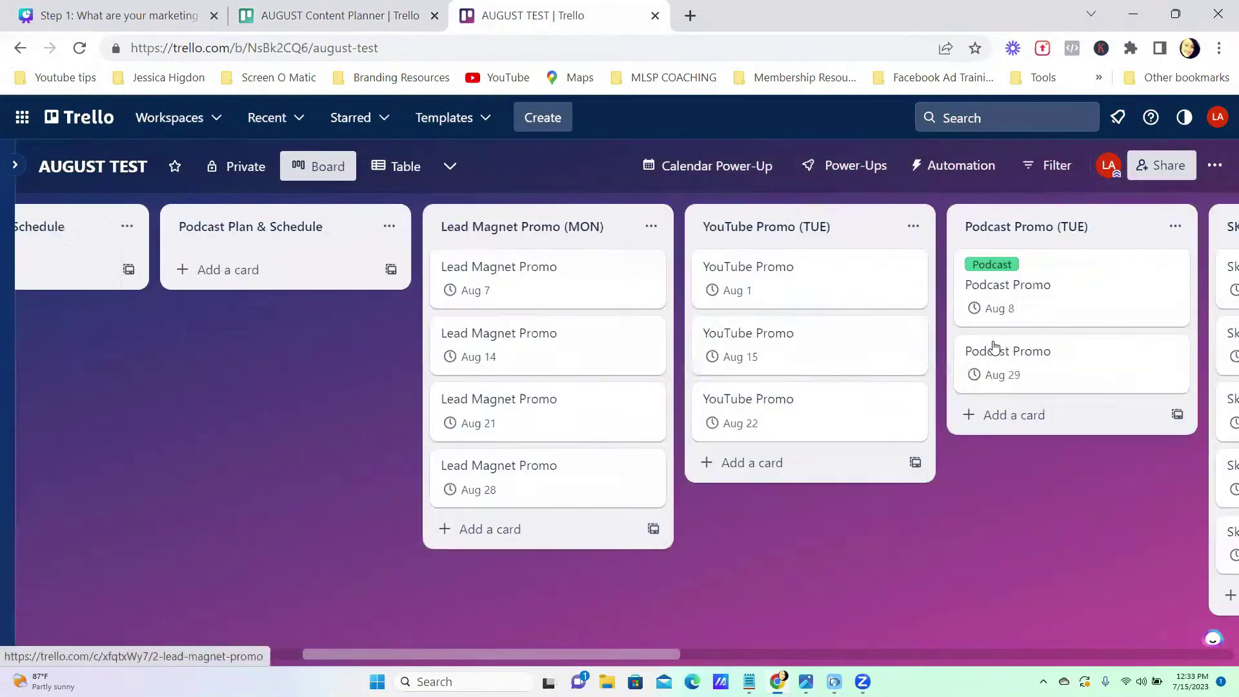
scroll(994, 347, "right", 10)
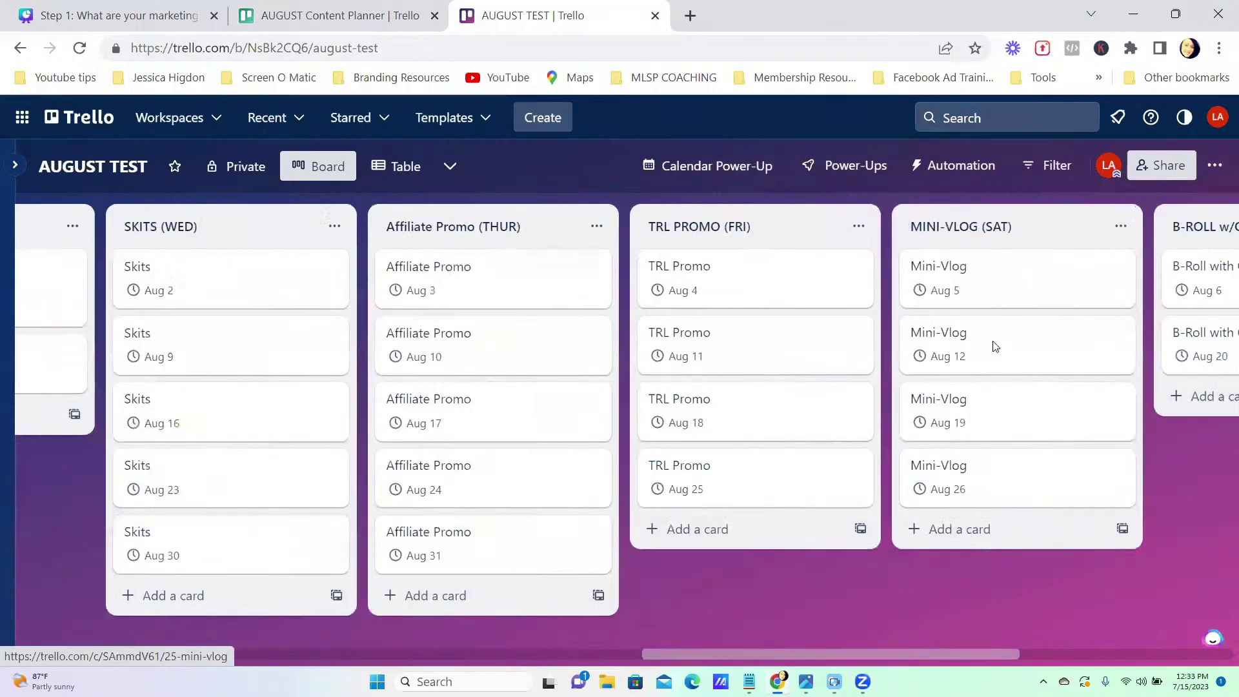
scroll(992, 347, "right", 5)
scroll(992, 346, "left", 20)
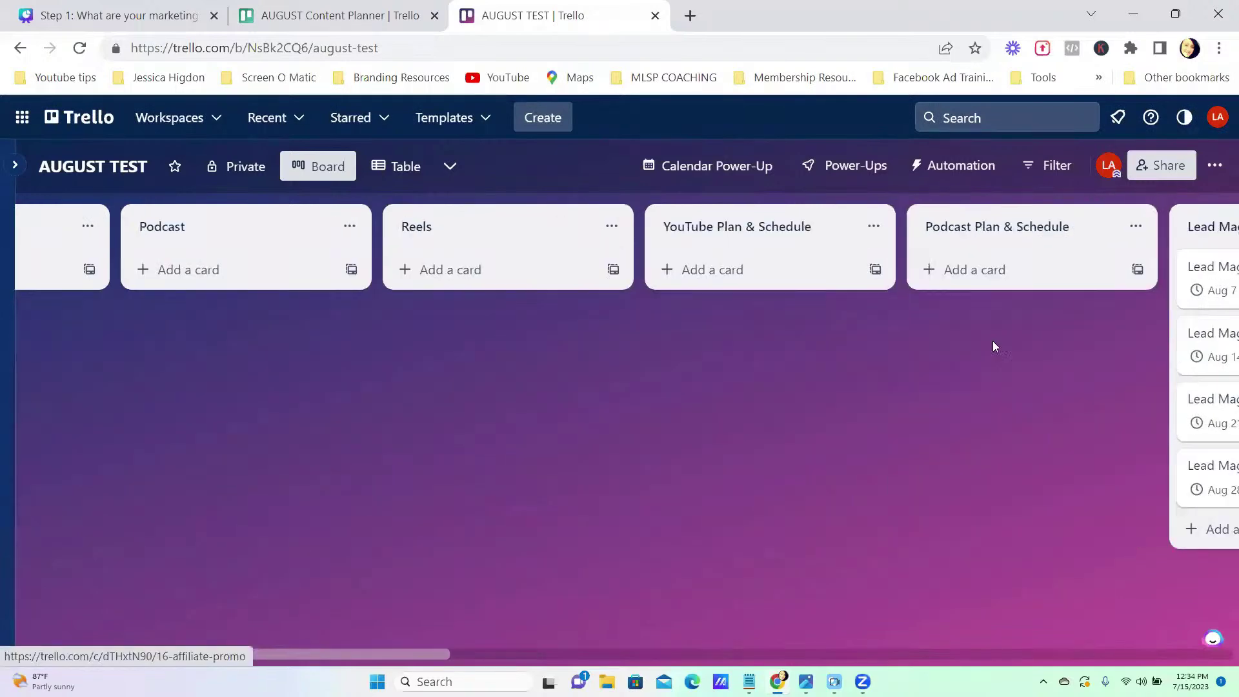
scroll(992, 341, "left", 3)
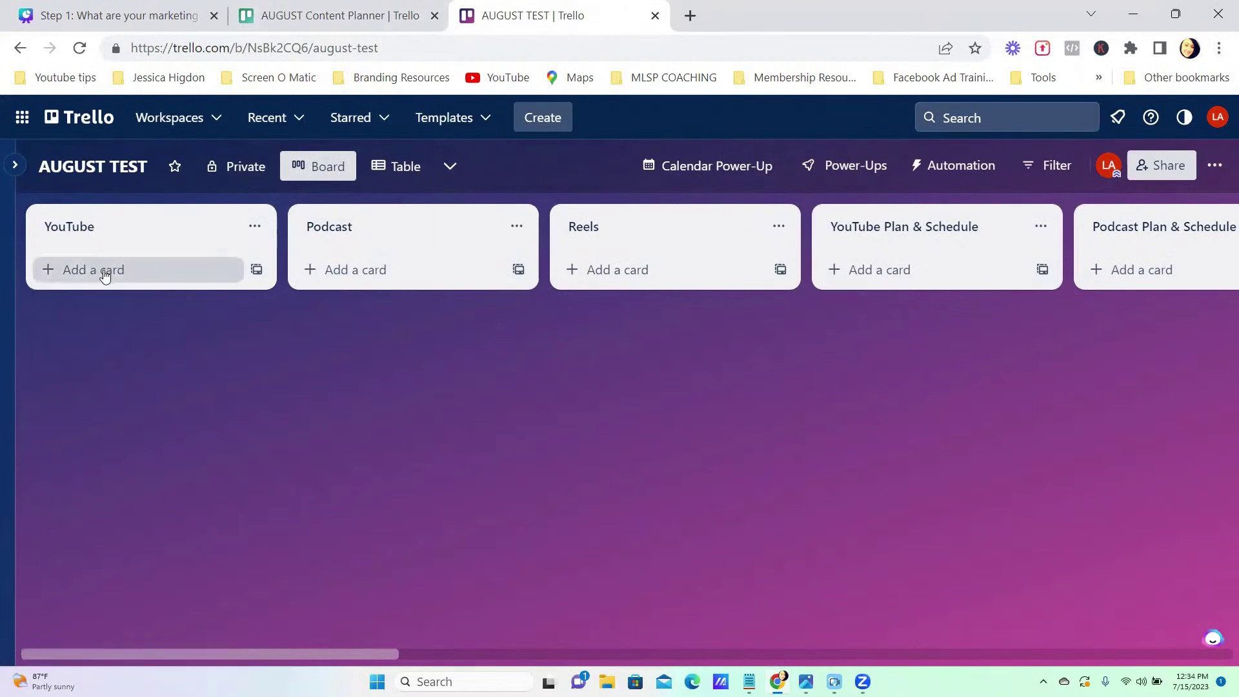
left_click(142, 278)
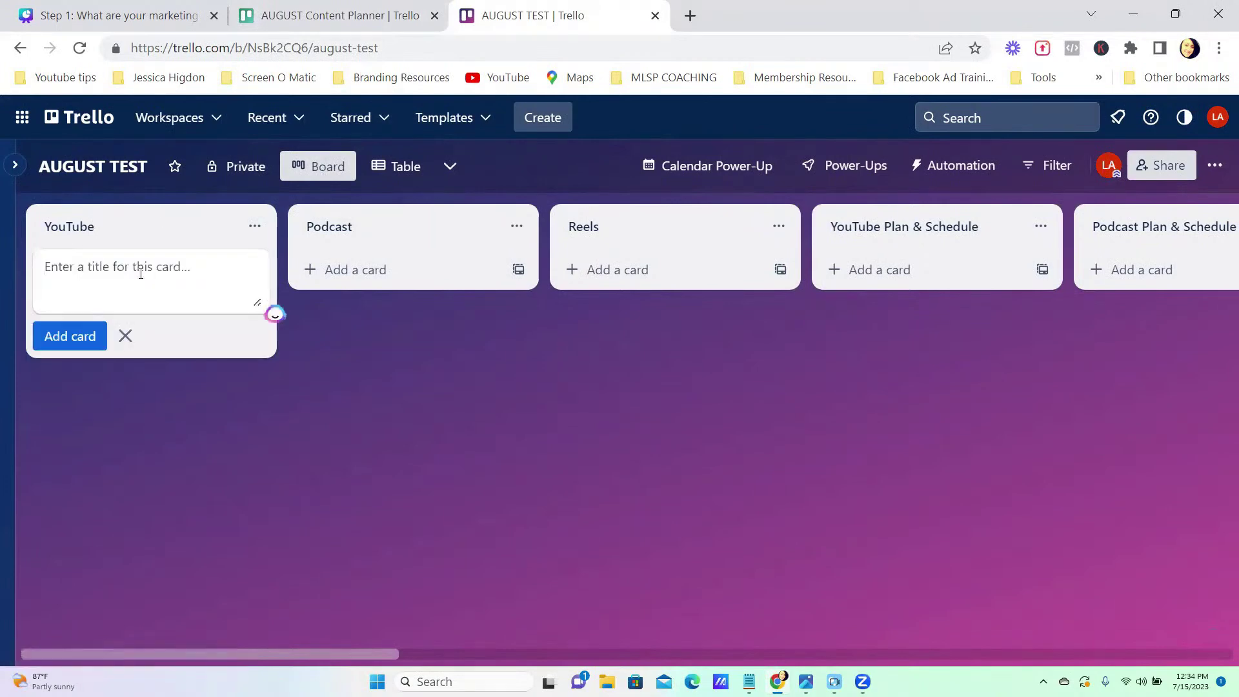
type("...")
left_click(68, 336)
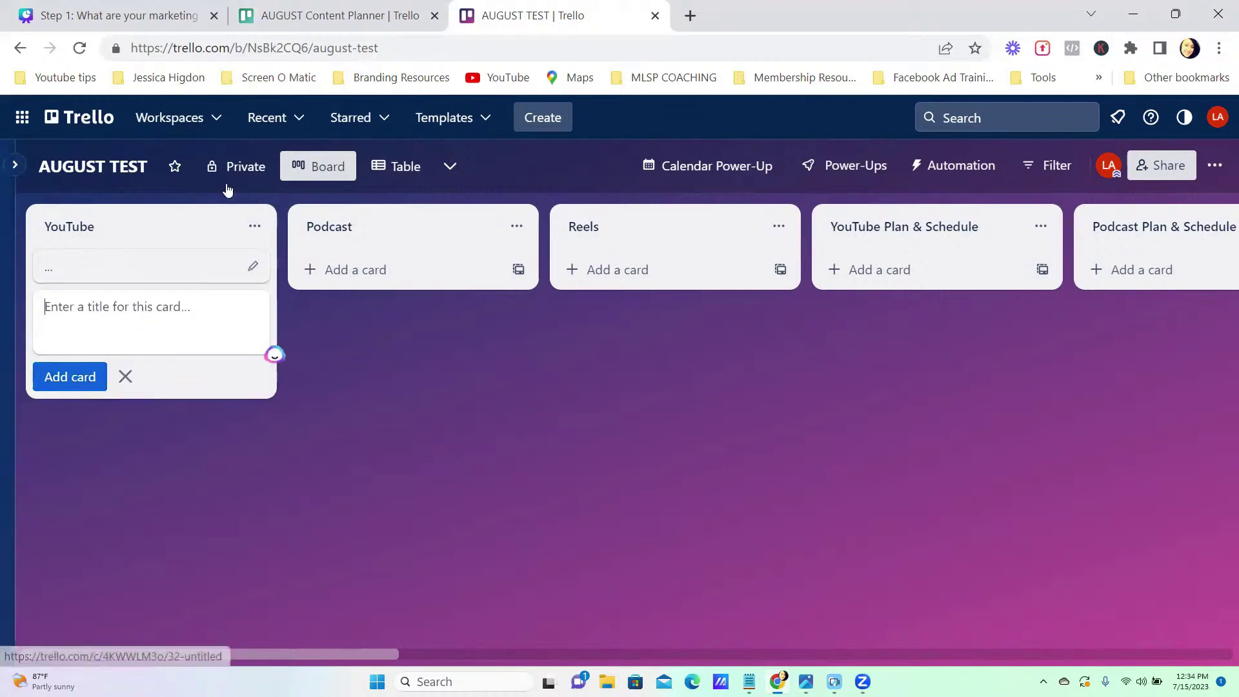
Switch to Canva at canva.com in a new browser tab, search for "presentation" templates and create a blank presentation.
left_click(690, 16)
type("canva.com")
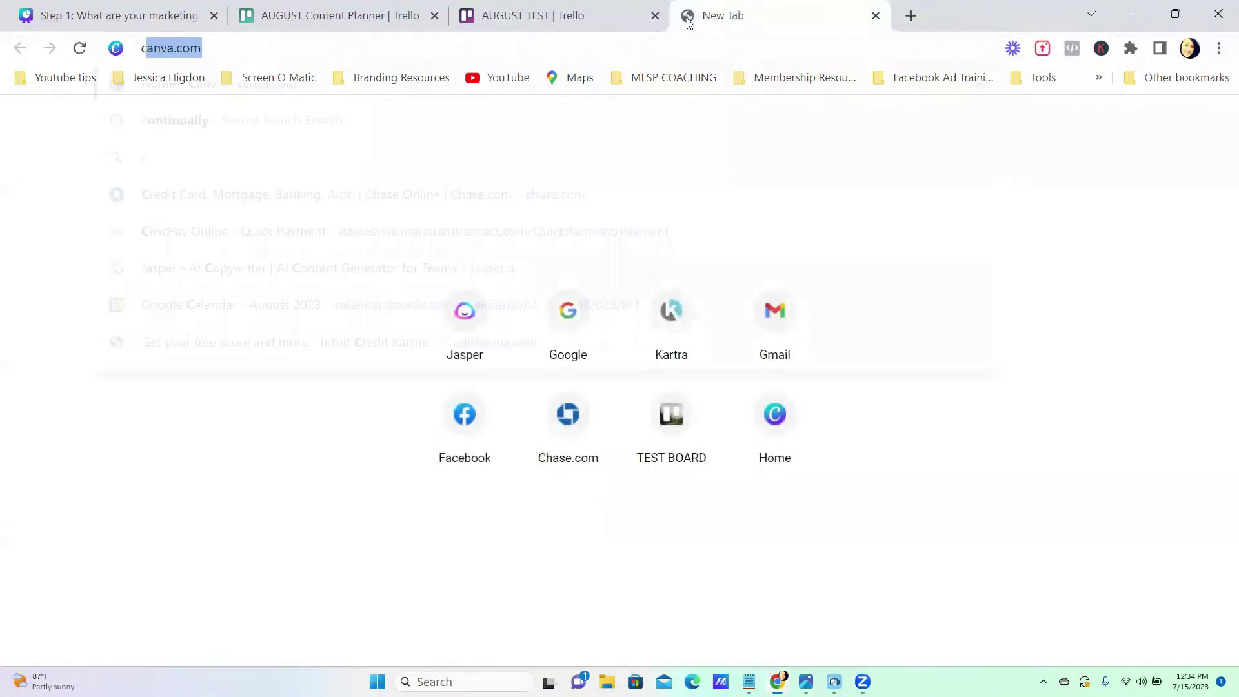
key("Return")
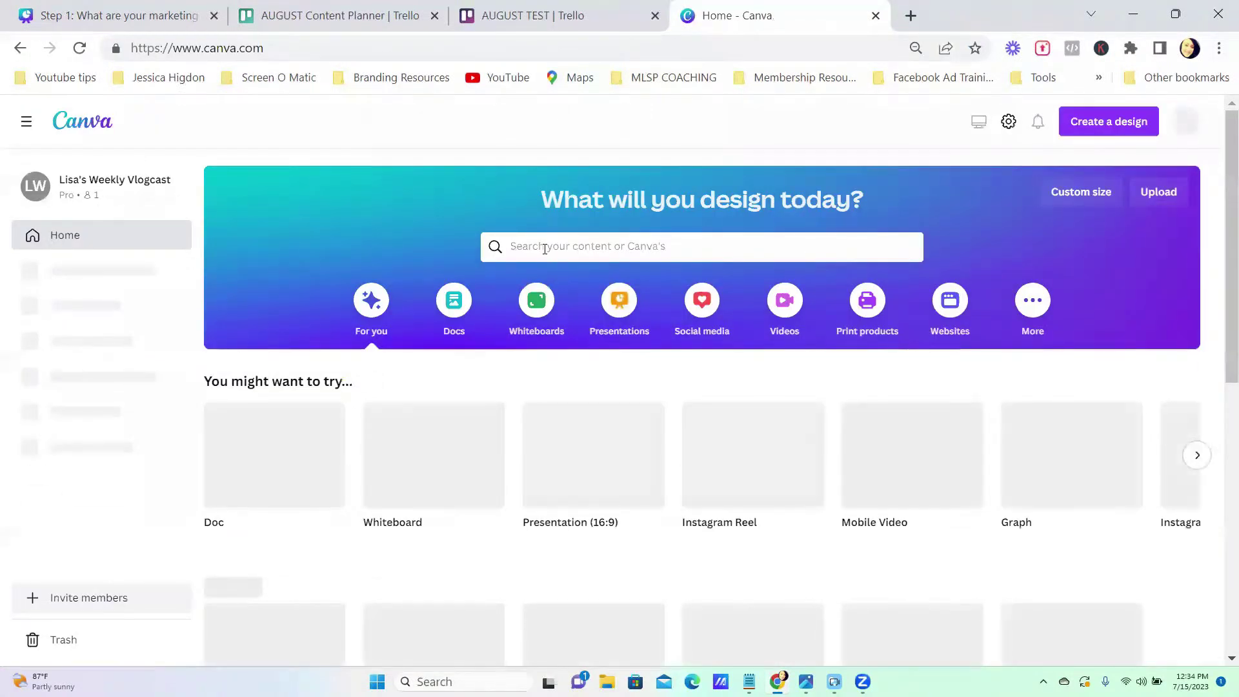
type("presentation")
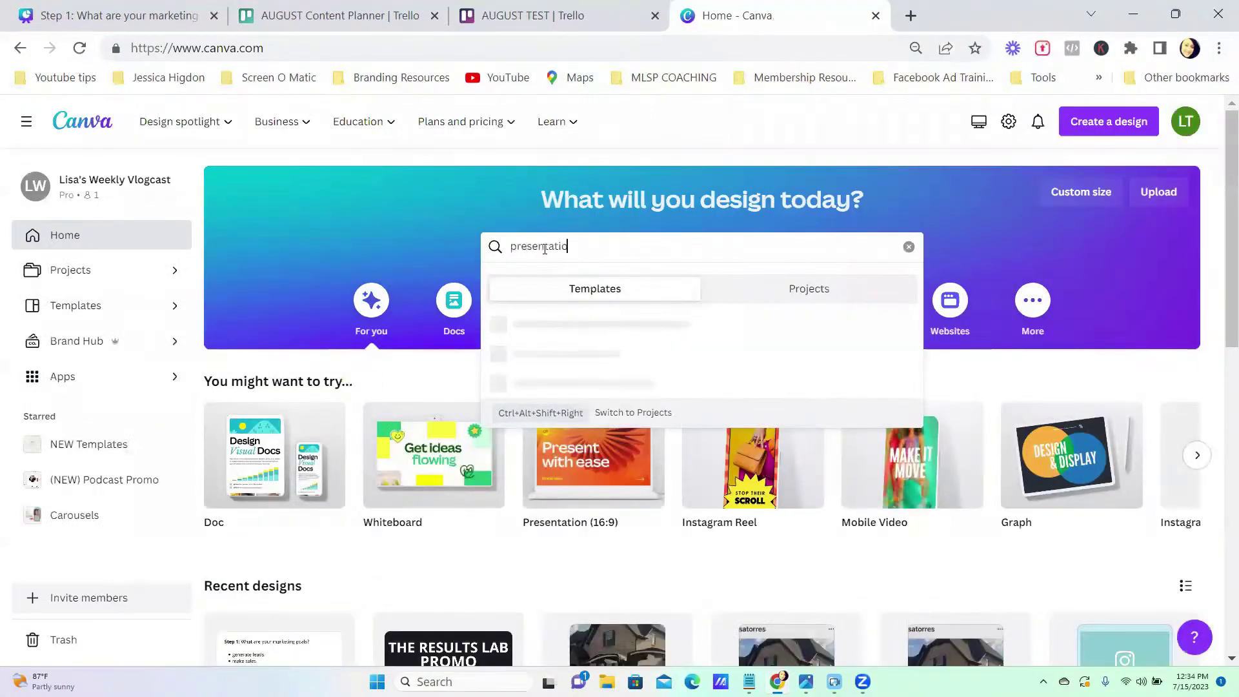
key("Return")
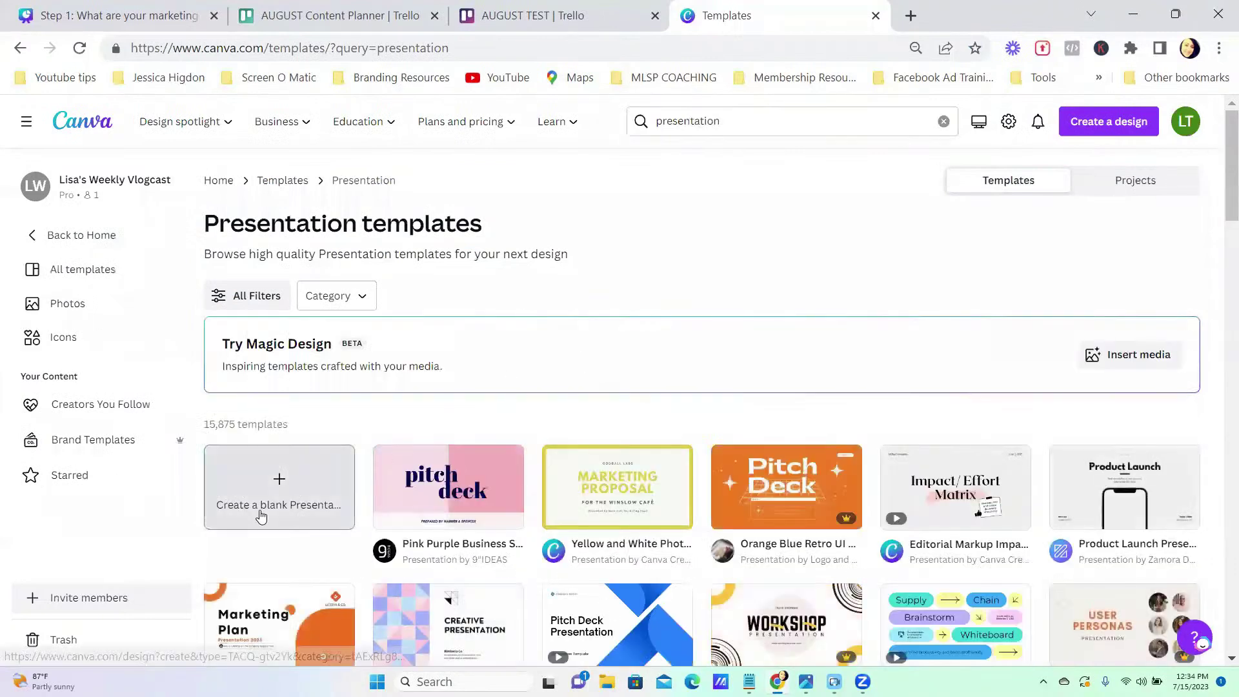
left_click(285, 504)
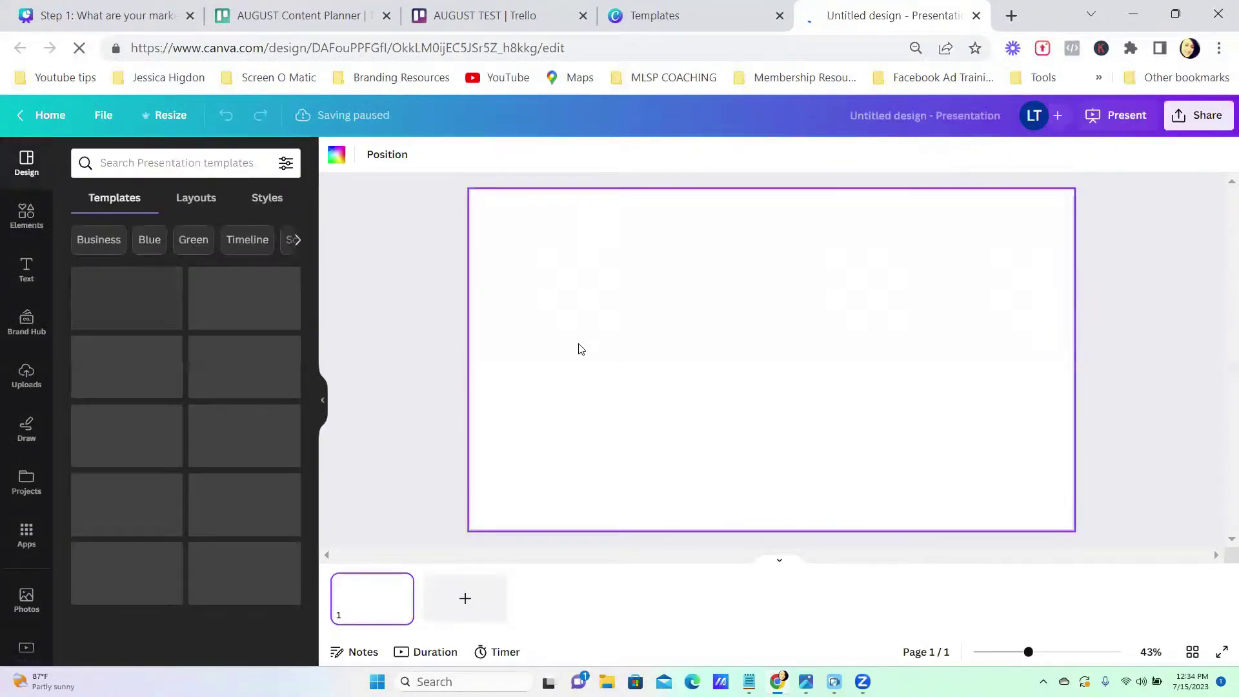
Apply the "pitch deck" cover page of the Pink Purple Business Solution Pitch Deck Presentation template to the blank page.
left_click(138, 531)
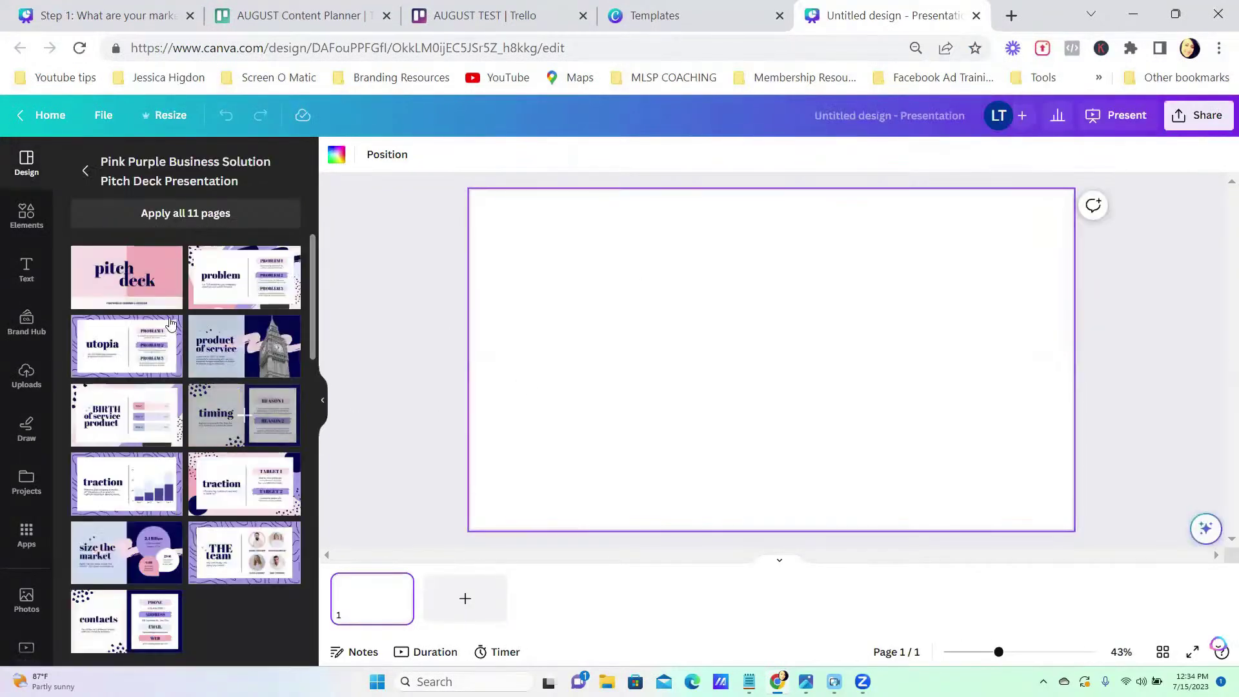
left_click(132, 279)
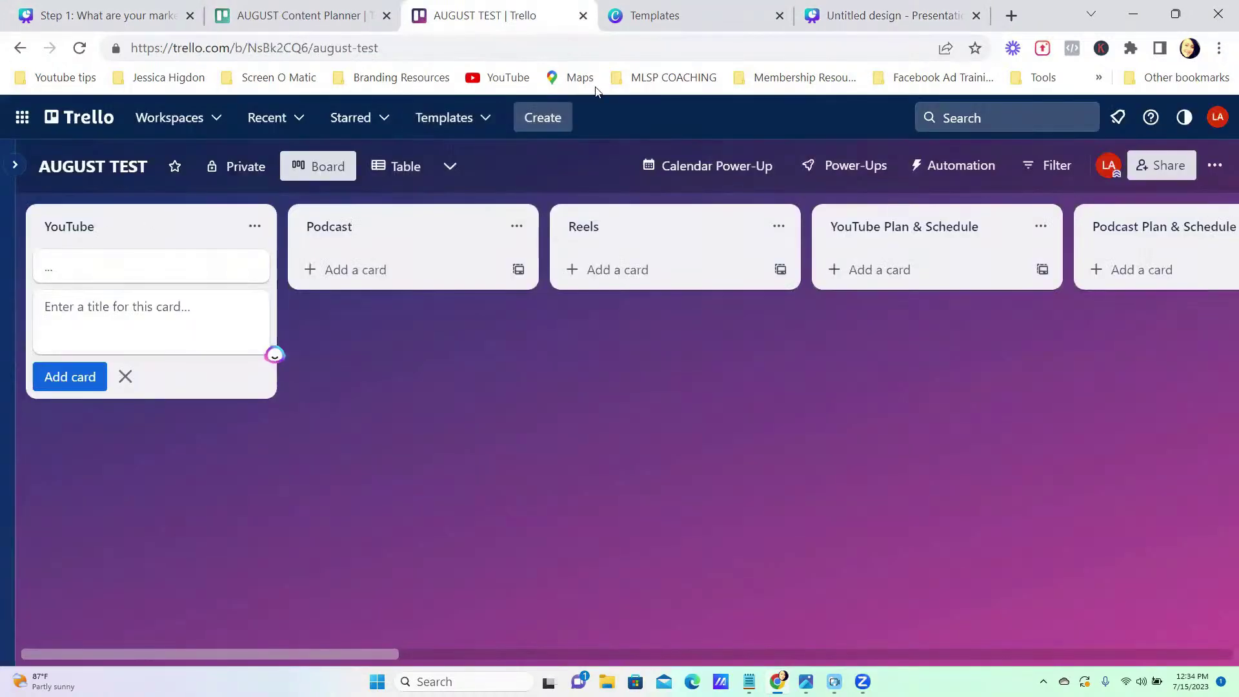
left_click(877, 14)
Change the cover's title text to "youtube ideas" and remove the "PREPARED BY" line beneath it.
double_click(673, 326)
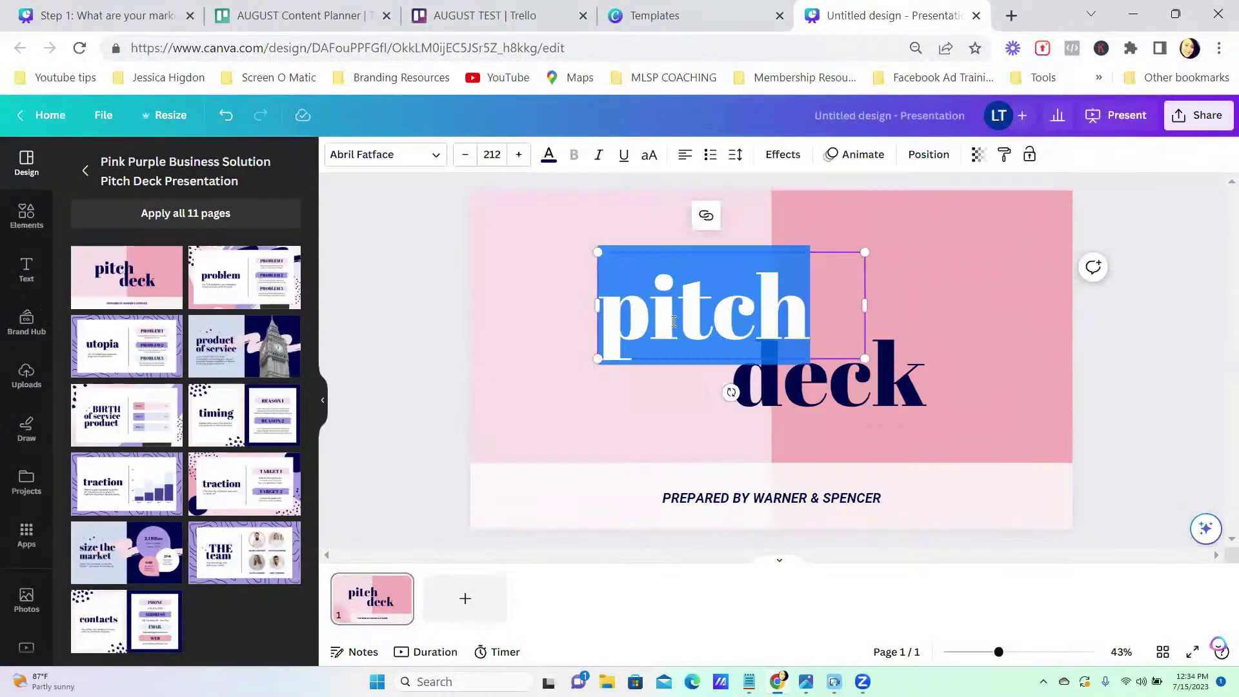
type("youtube")
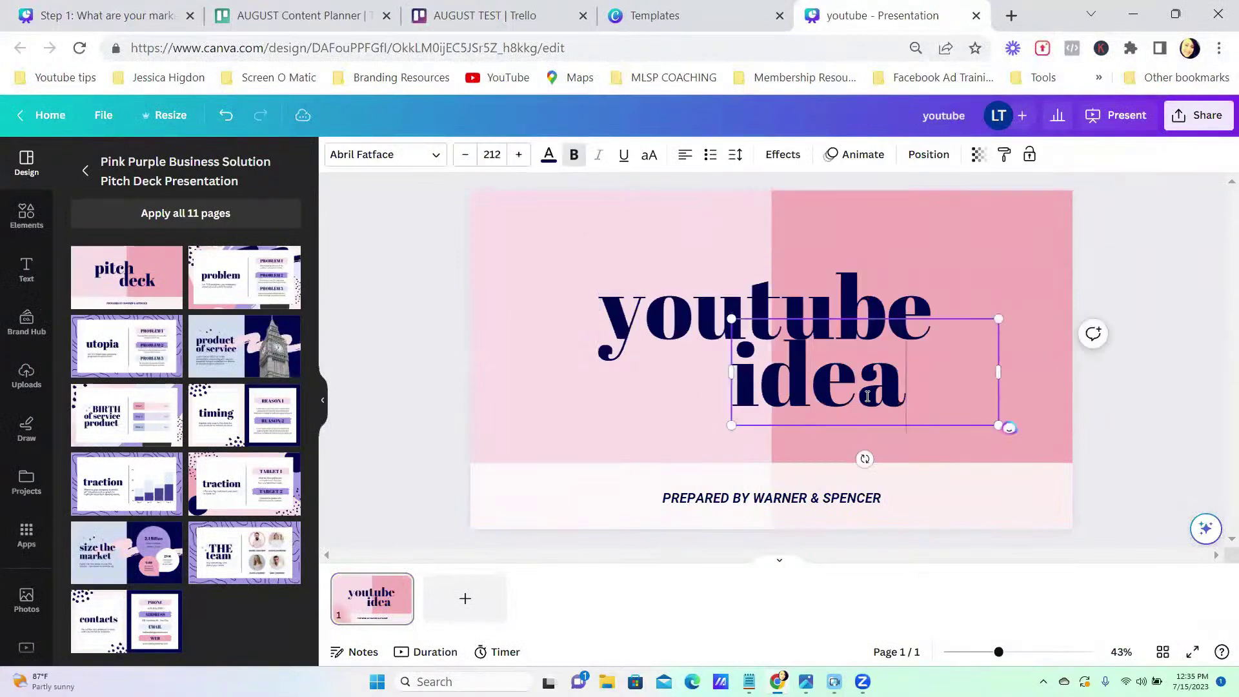
type("s")
left_click(1132, 158)
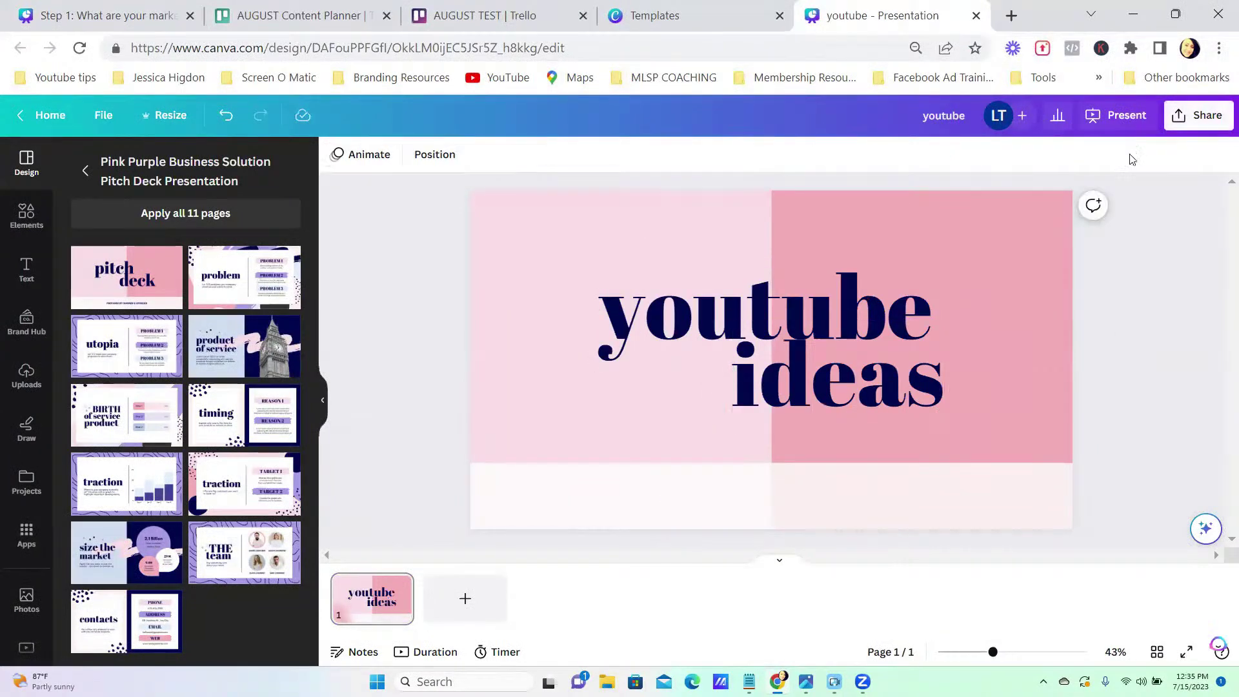
Download the youtube design as a PNG and close the image preview windows.
left_click(1194, 115)
left_click(1012, 495)
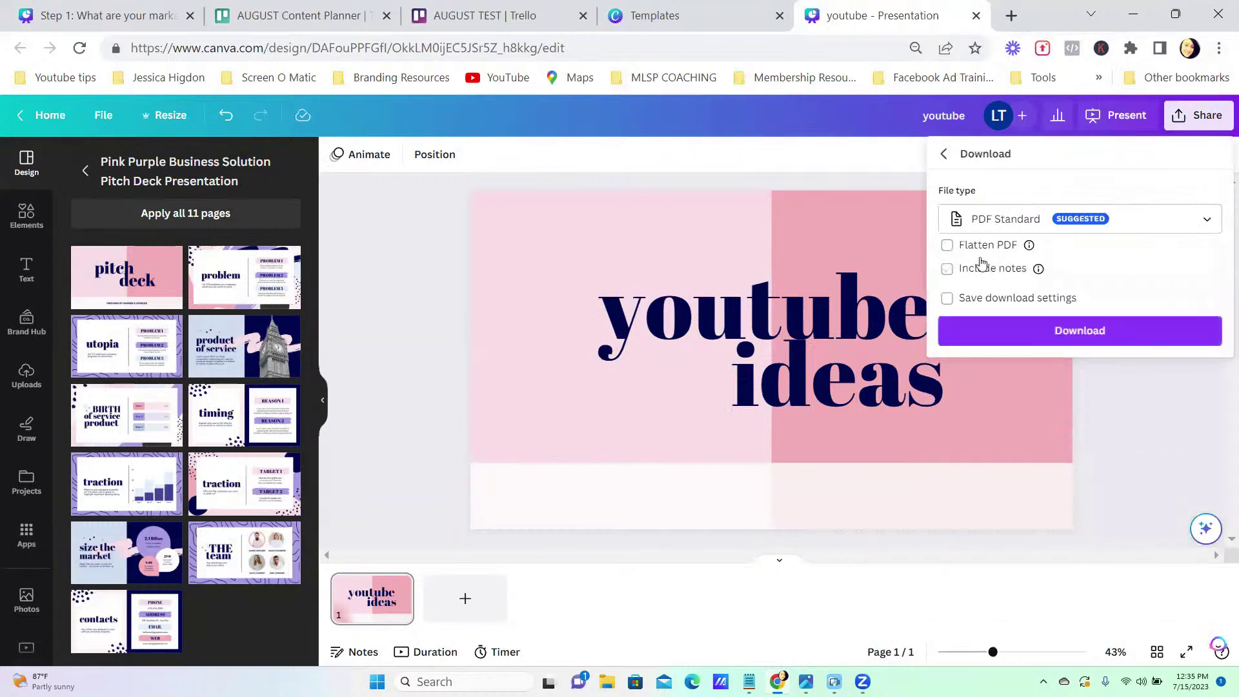
left_click(976, 223)
left_click(1001, 474)
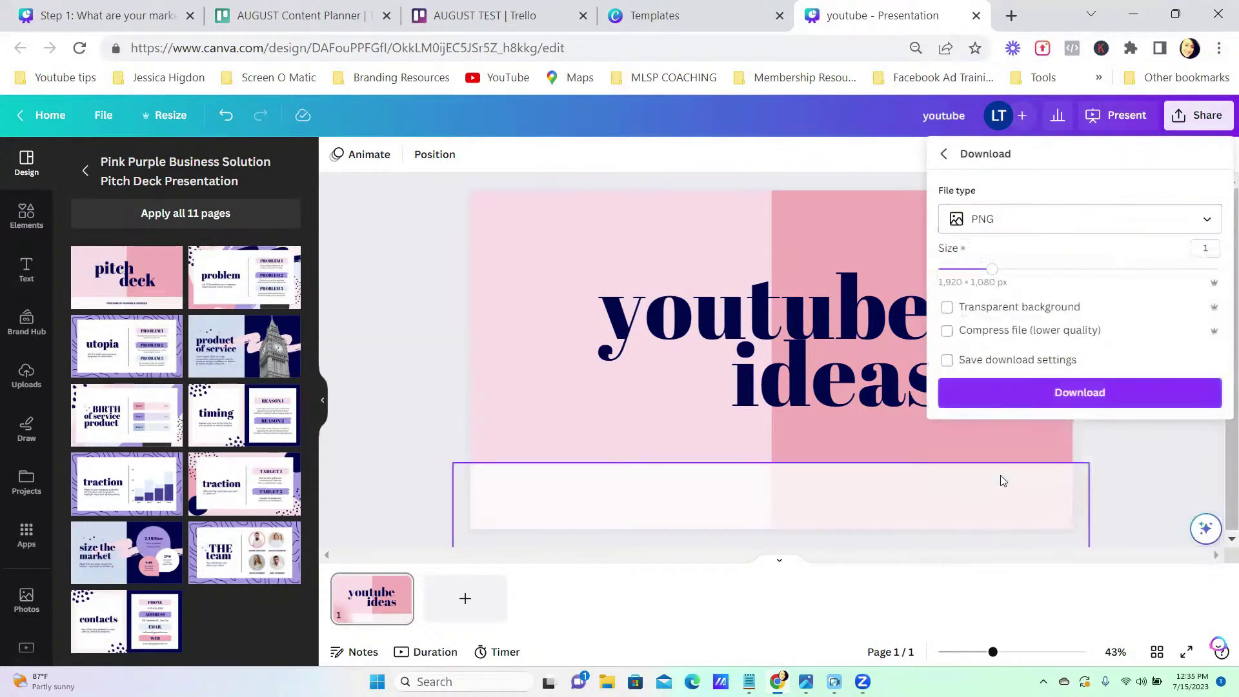
left_click(1005, 391)
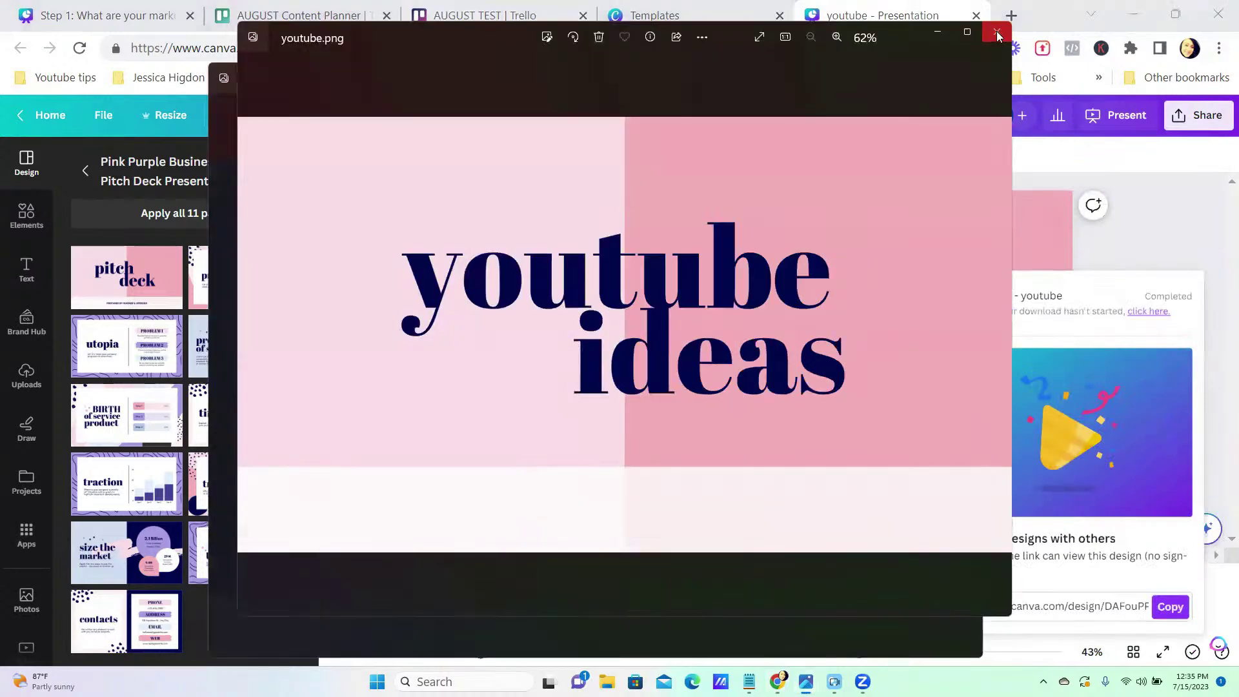
left_click(998, 33)
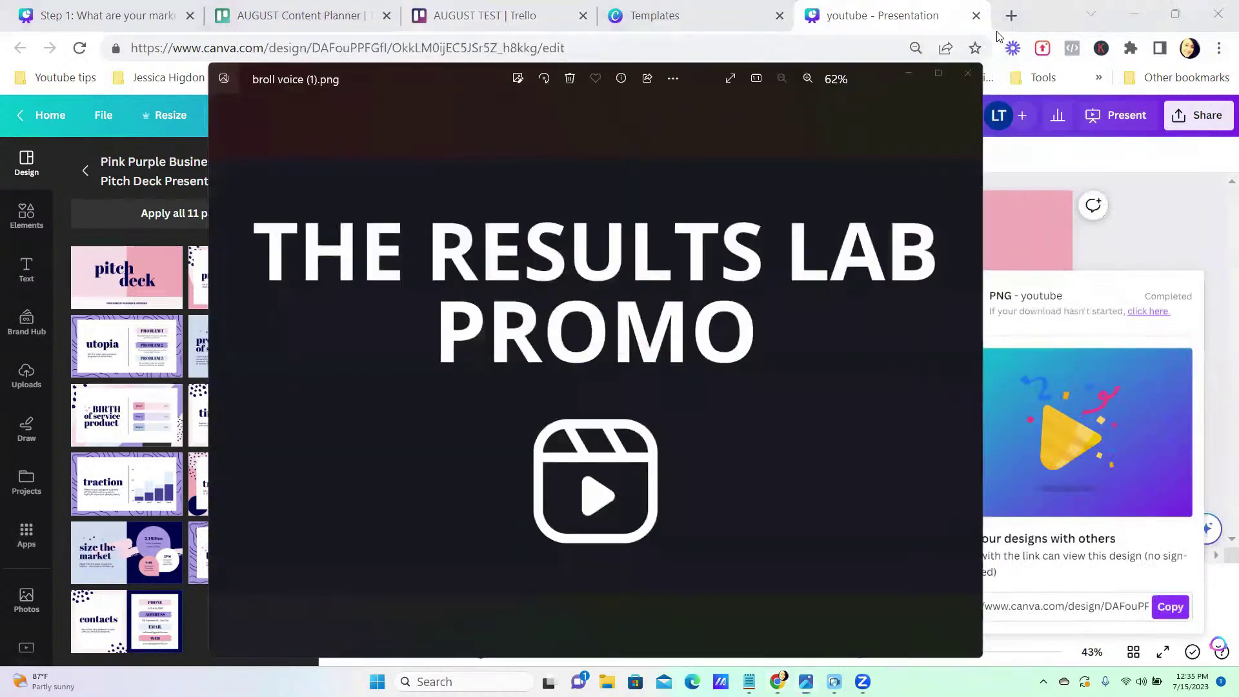
left_click(968, 73)
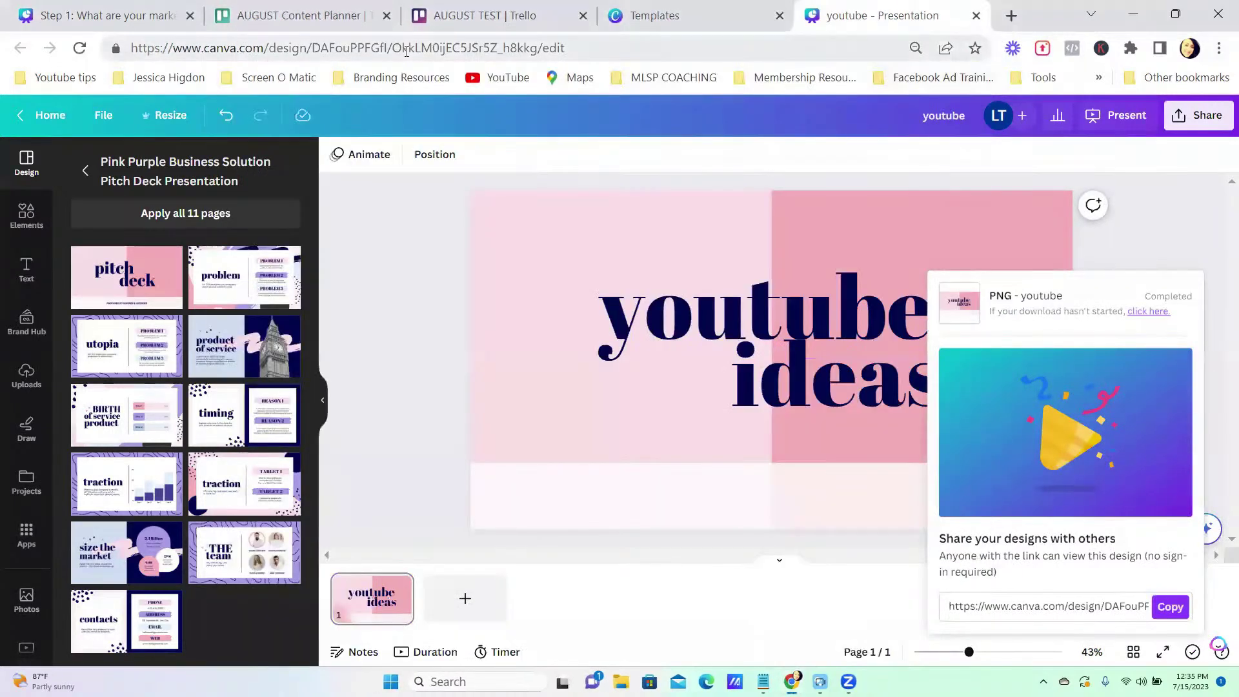
On the AUGUST TEST board in Trello, upload the youtube image as the cover of the YouTube list's "..." card.
left_click(469, 17)
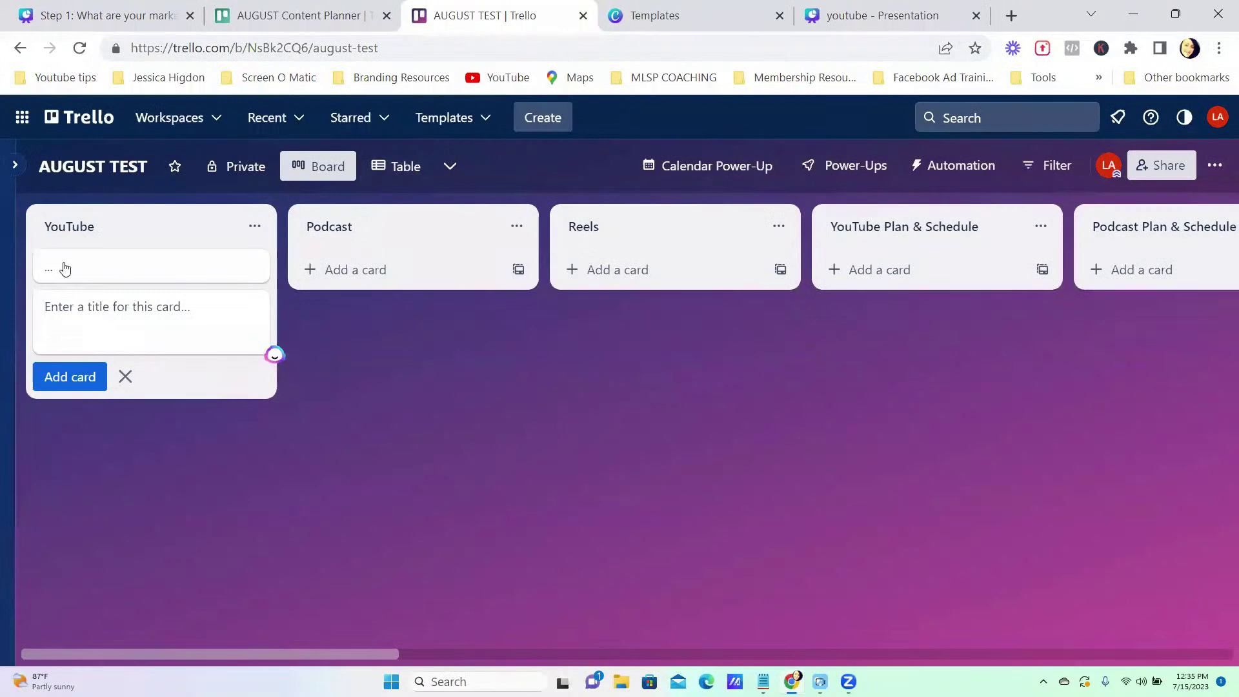
left_click(95, 269)
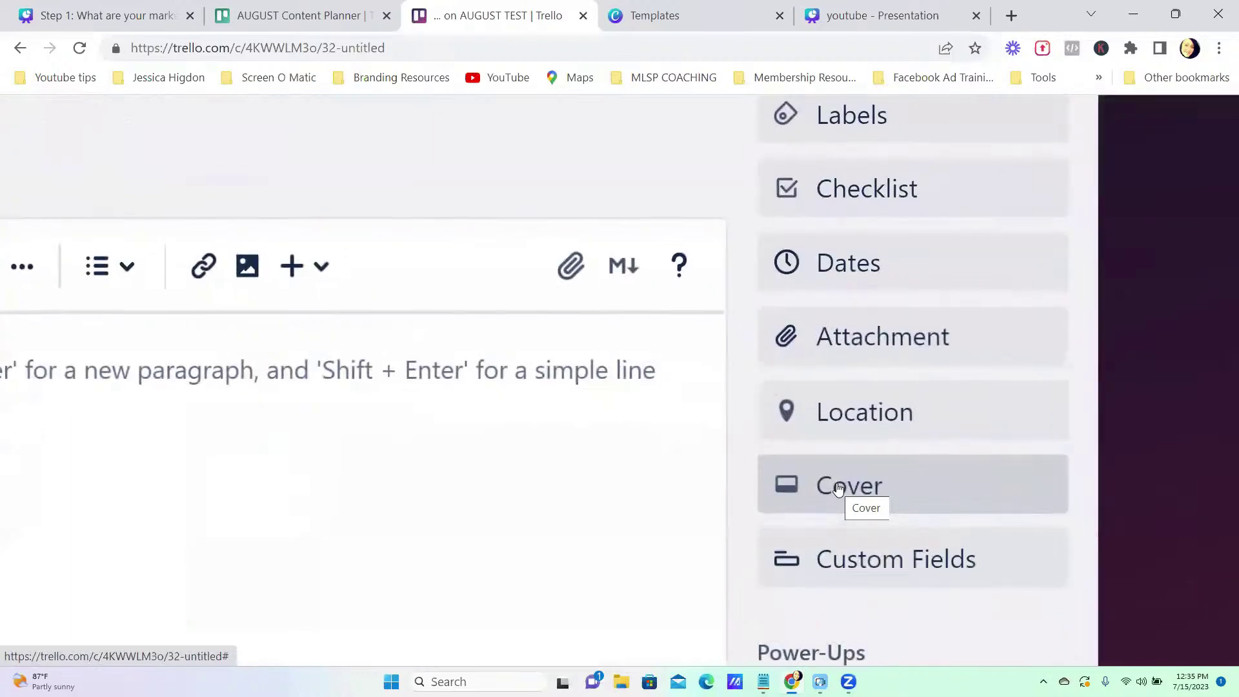
left_click(837, 485)
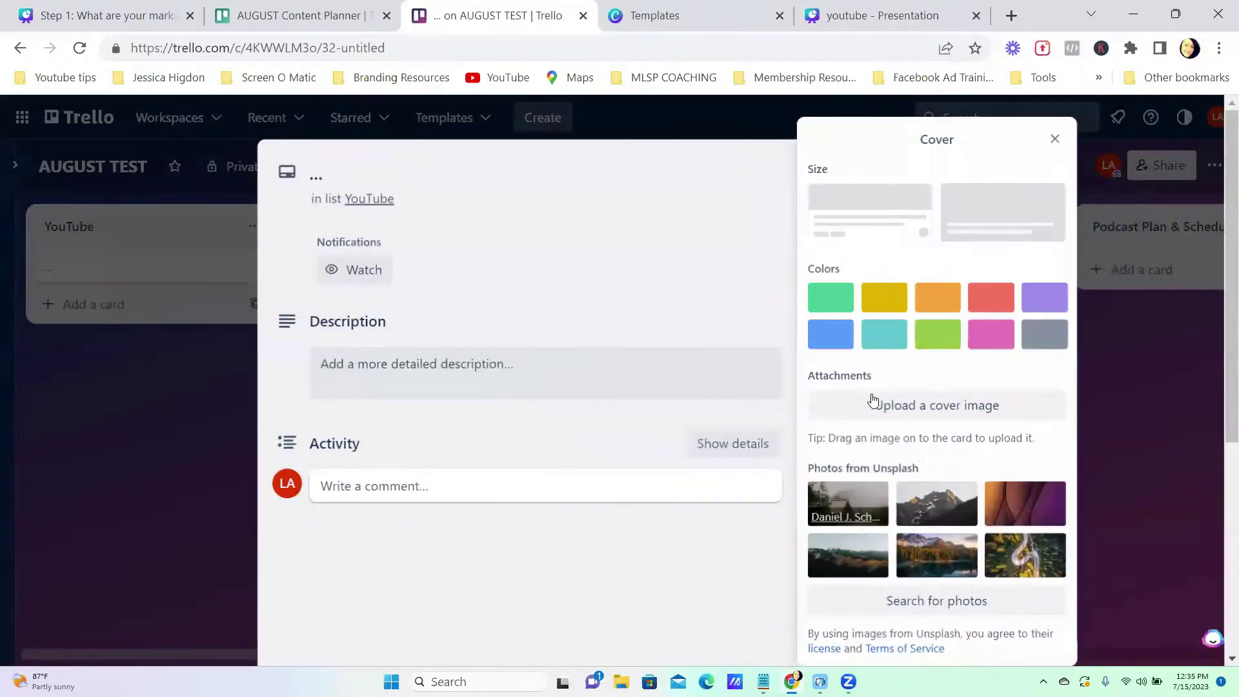
left_click(920, 405)
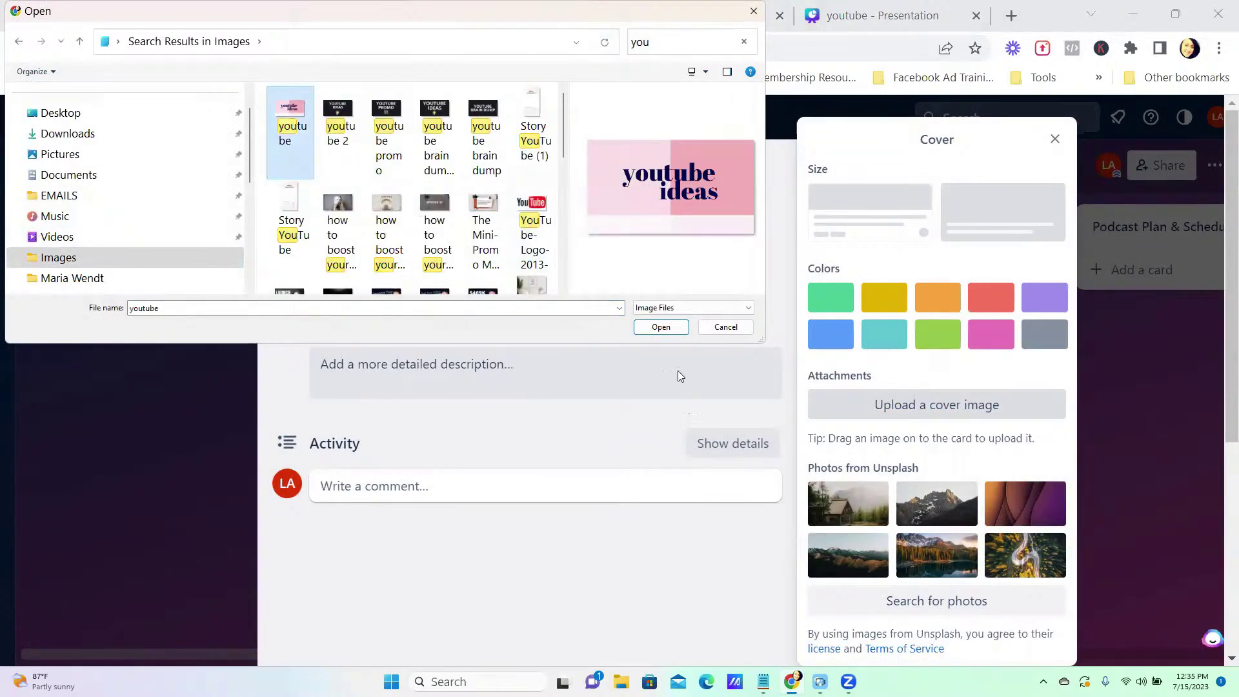
left_click(661, 327)
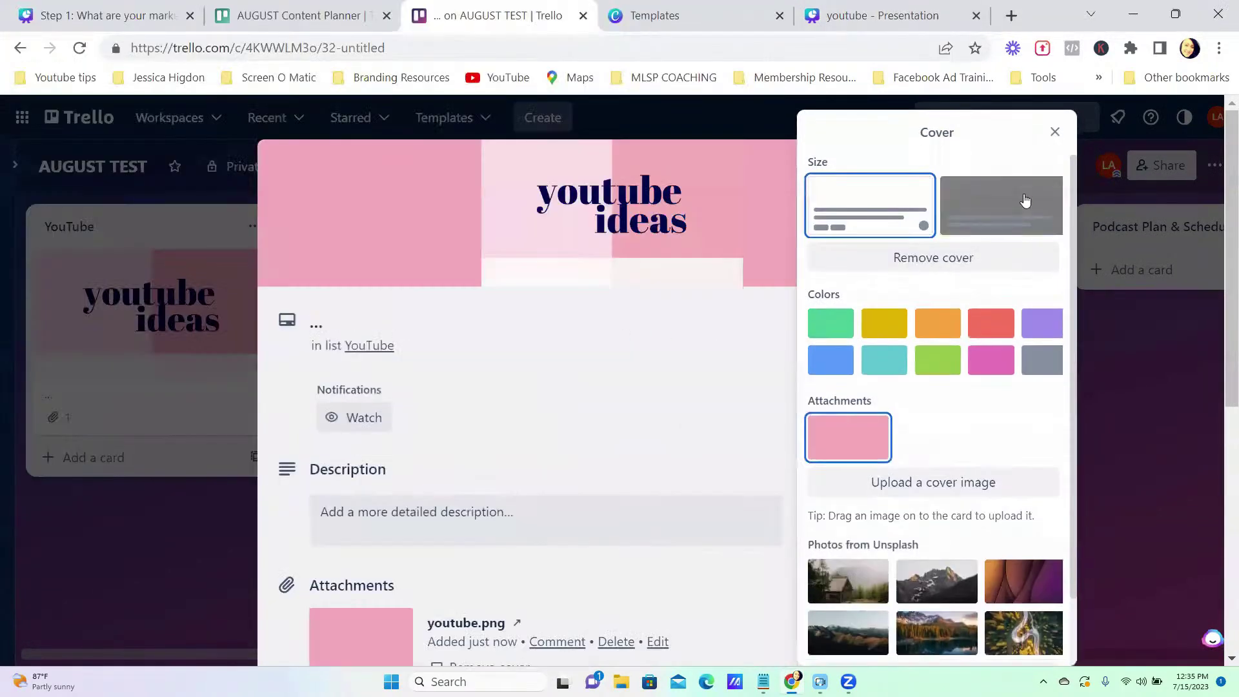
left_click(1055, 139)
left_click(945, 160)
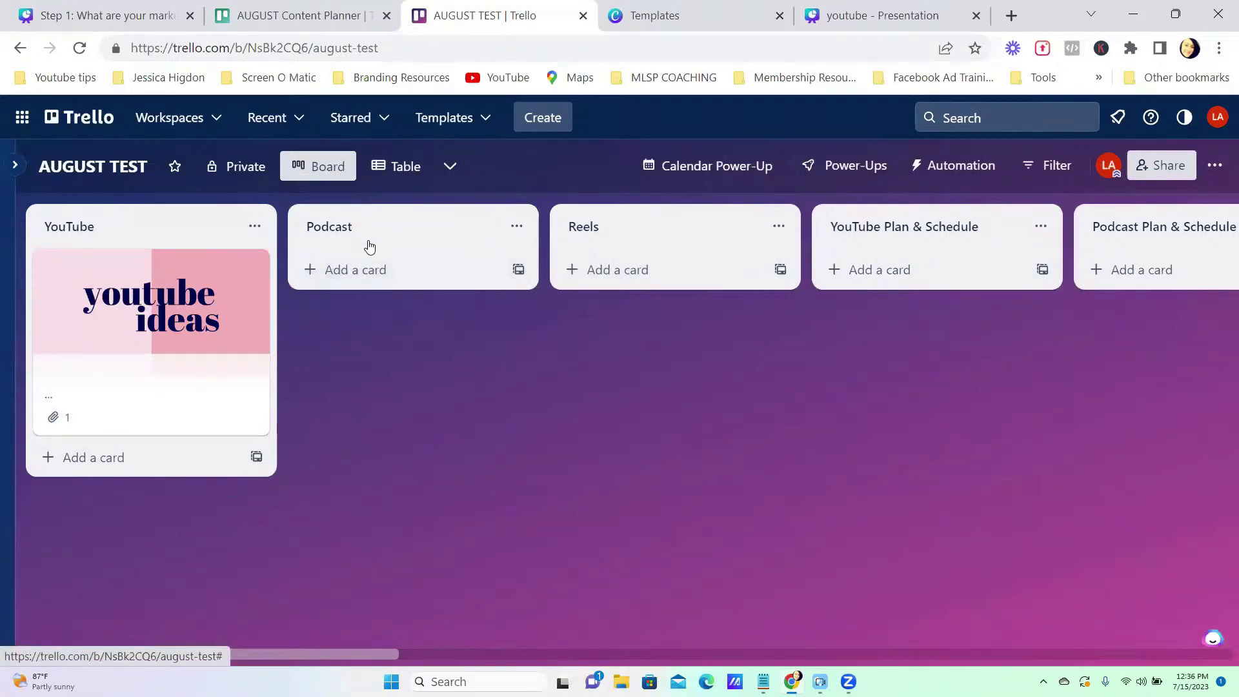
Add a placeholder card titled "..." to the Podcast list.
left_click(355, 270)
type("...")
left_click(324, 338)
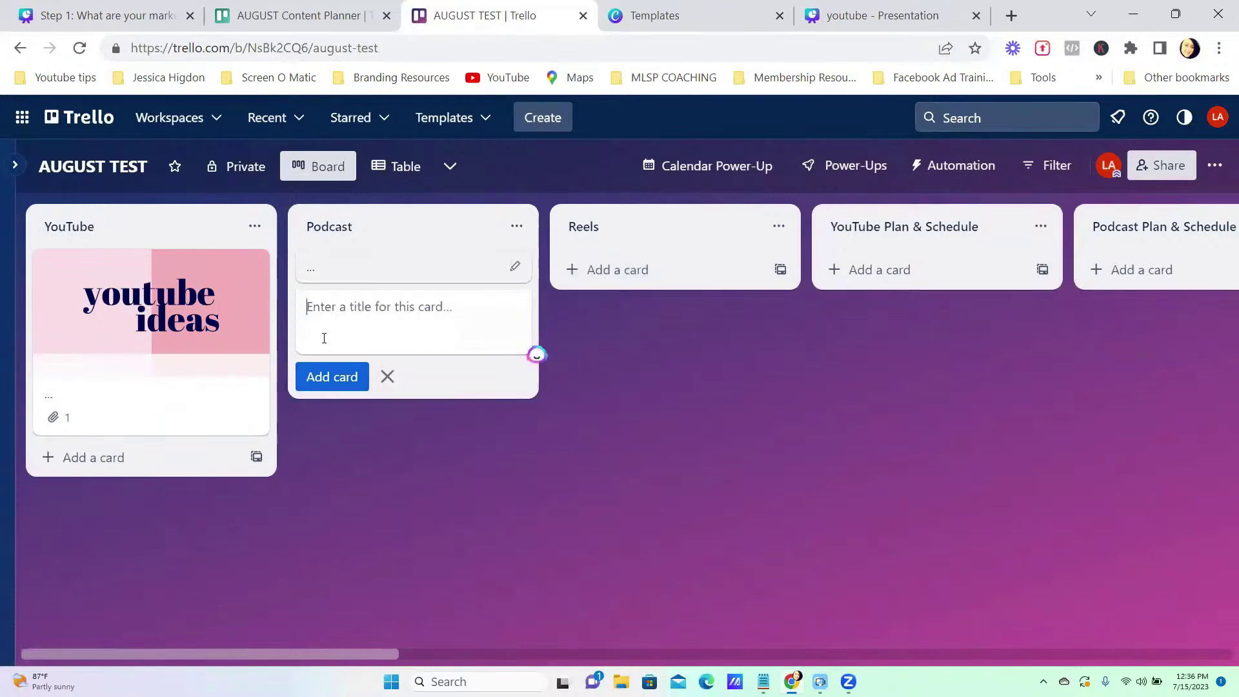
left_click_drag(356, 270, 365, 284)
left_click(566, 413)
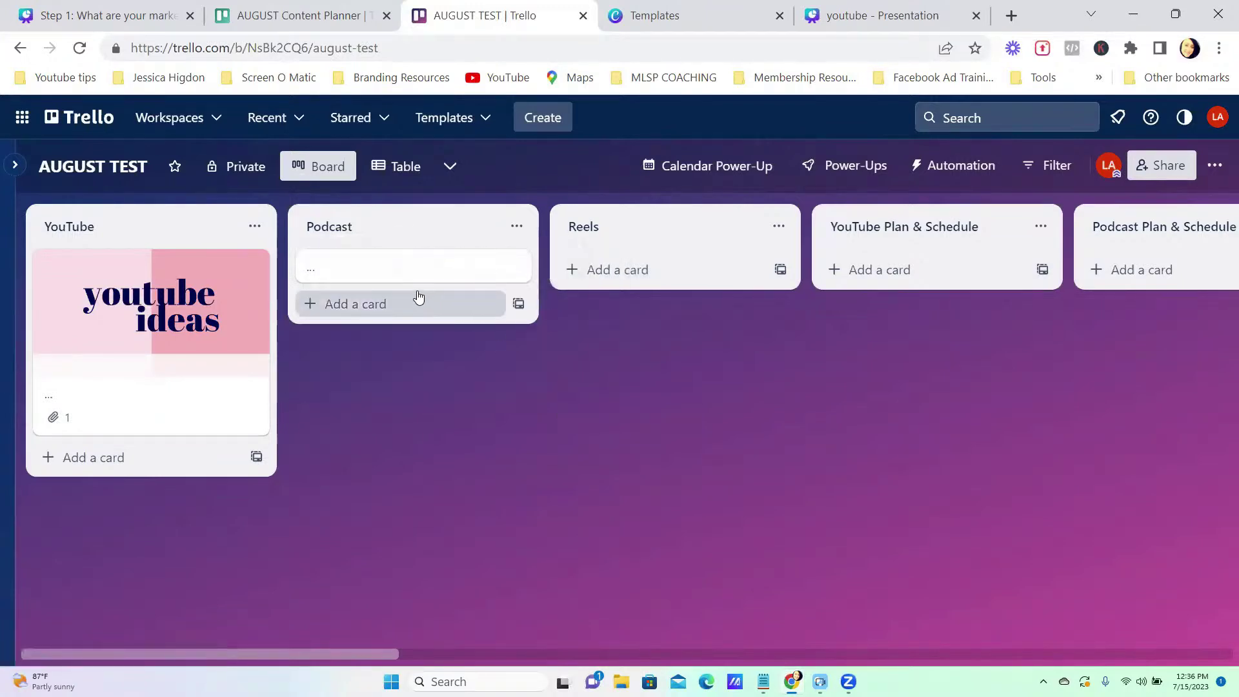
left_click(386, 272)
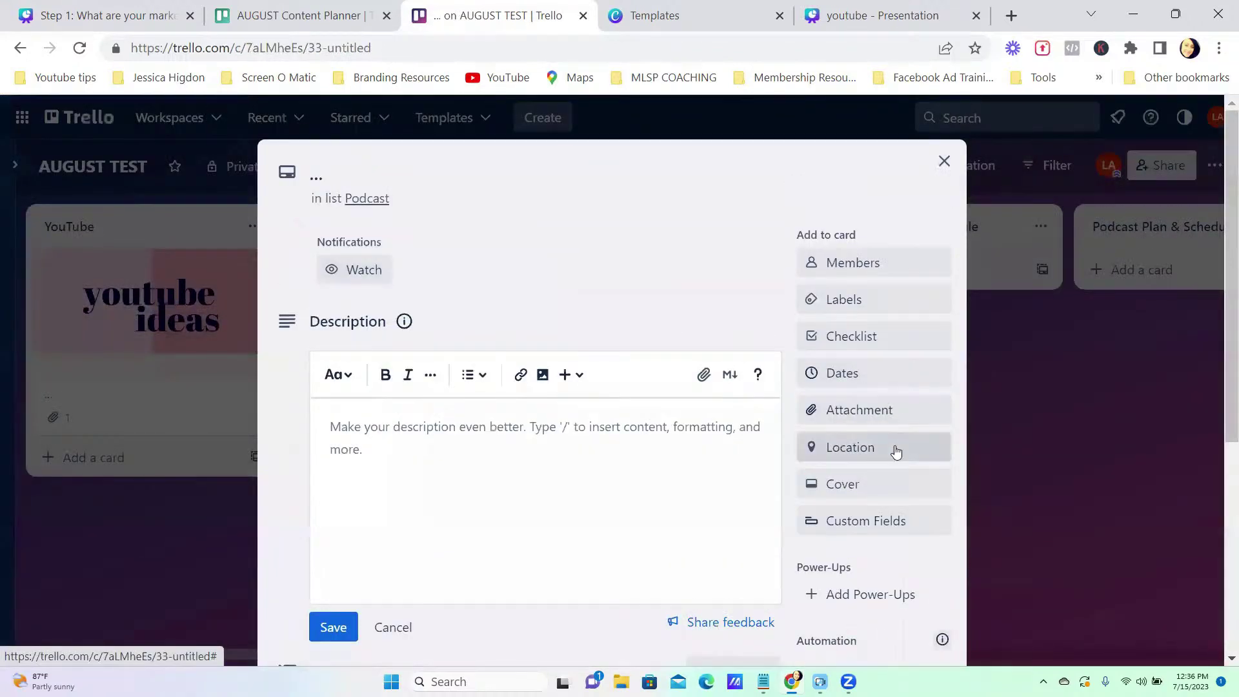
left_click(944, 162)
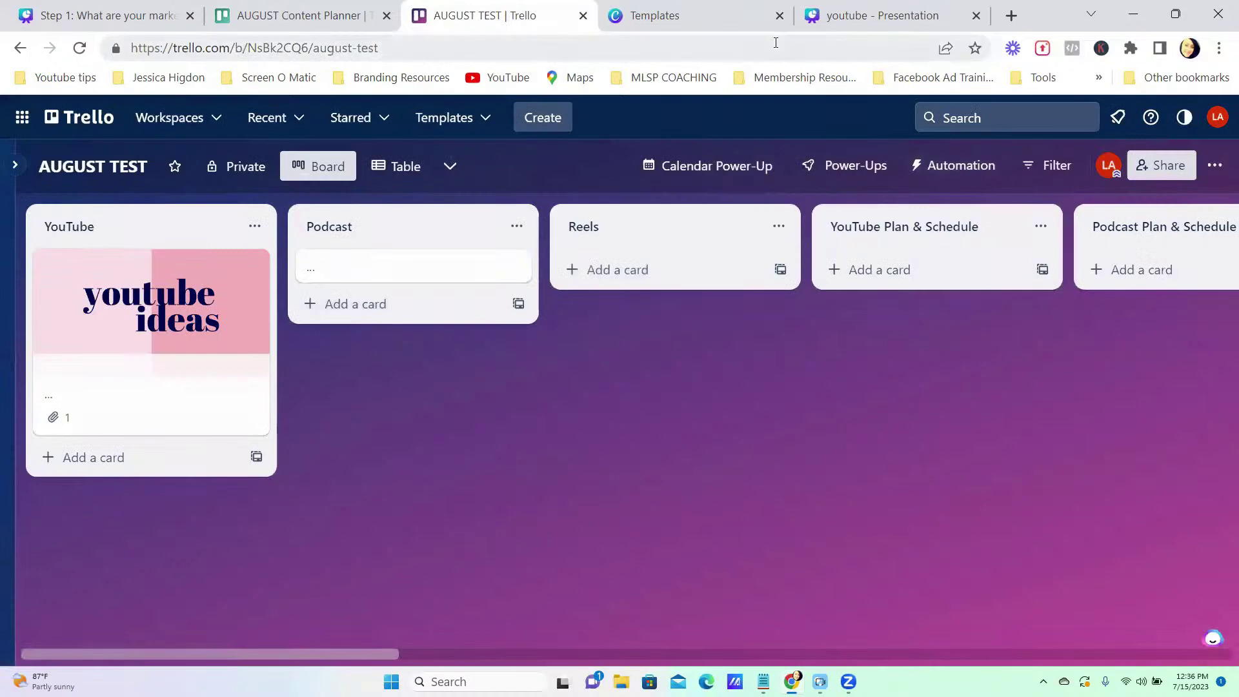
left_click(849, 15)
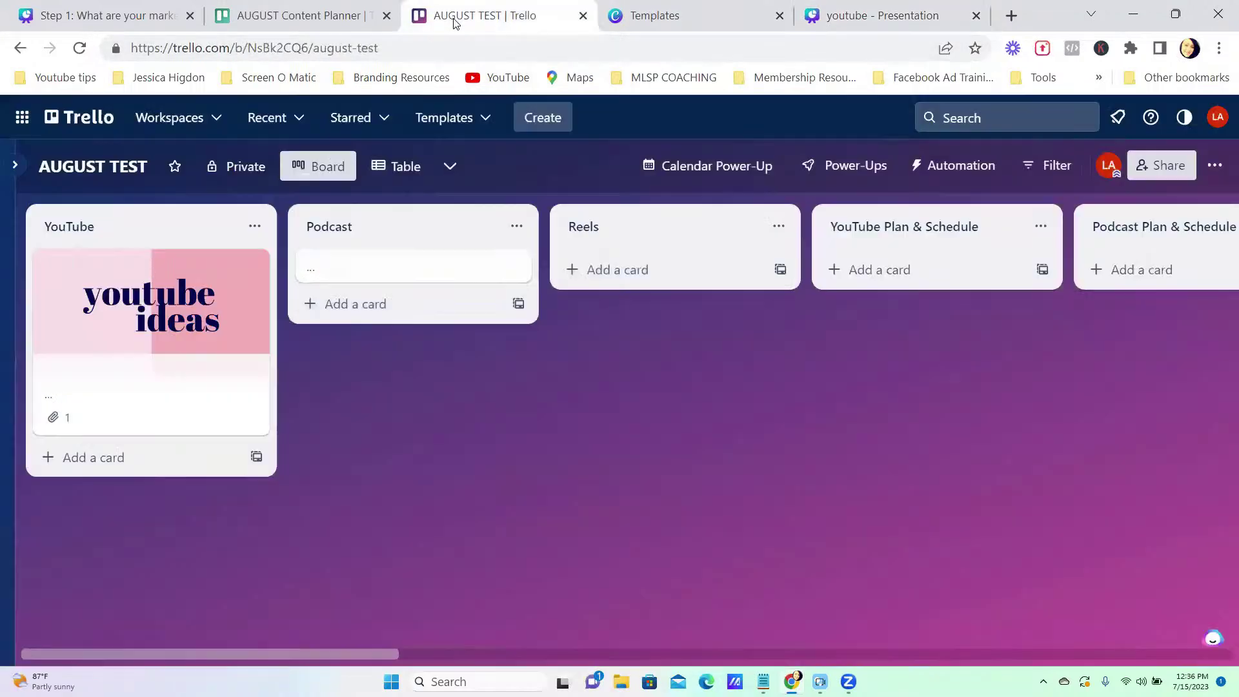
left_click(457, 19)
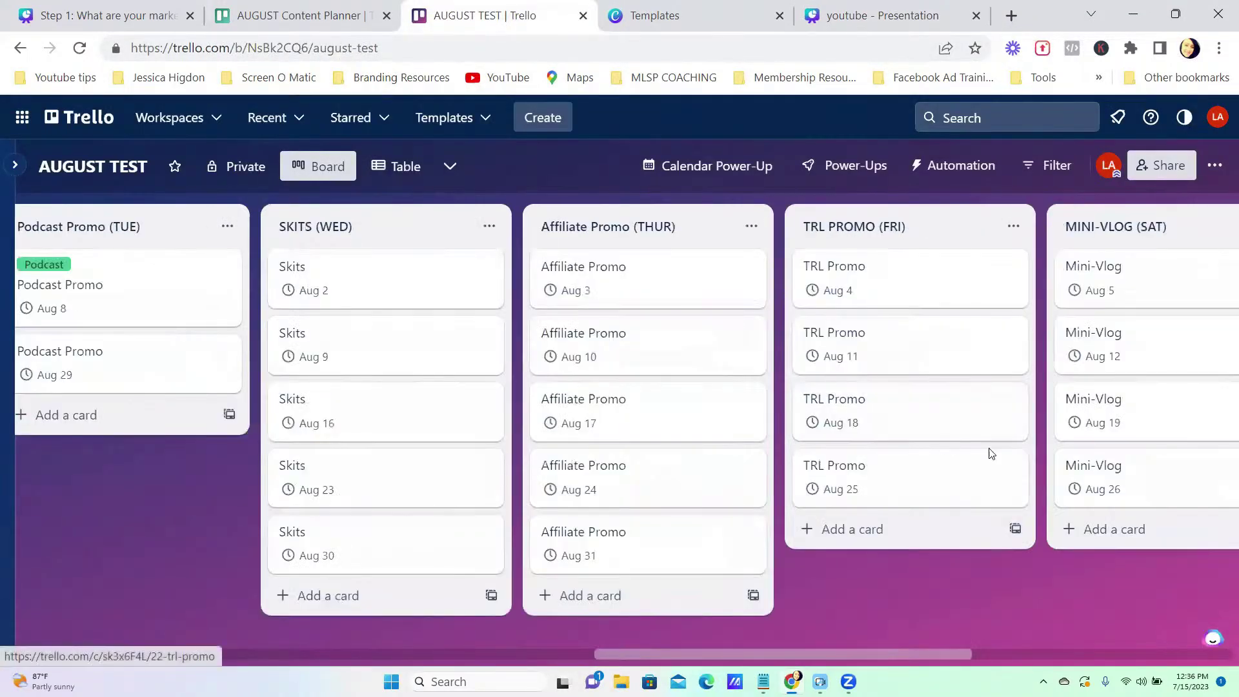
Review the scheduled cards and their labels in the AUGUST TEST board's August 2023 calendar, and return to the lists.
scroll(989, 452, "right", 3)
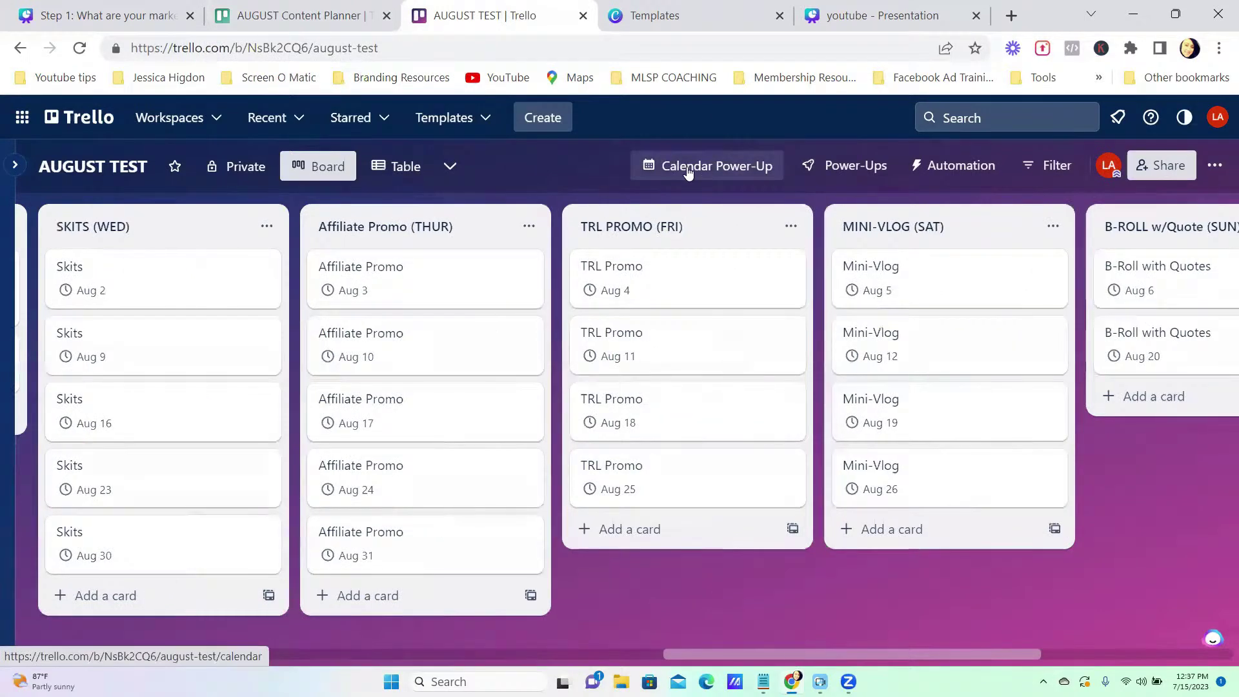
left_click(688, 170)
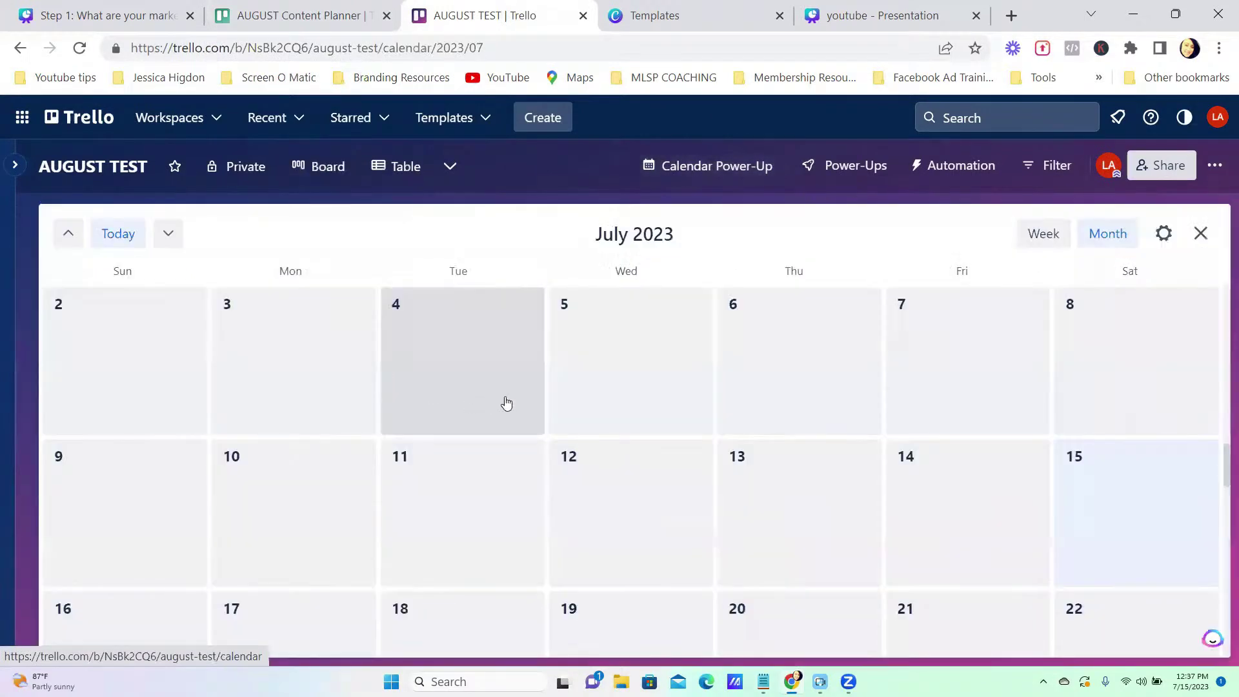
scroll(575, 448, "down", 9)
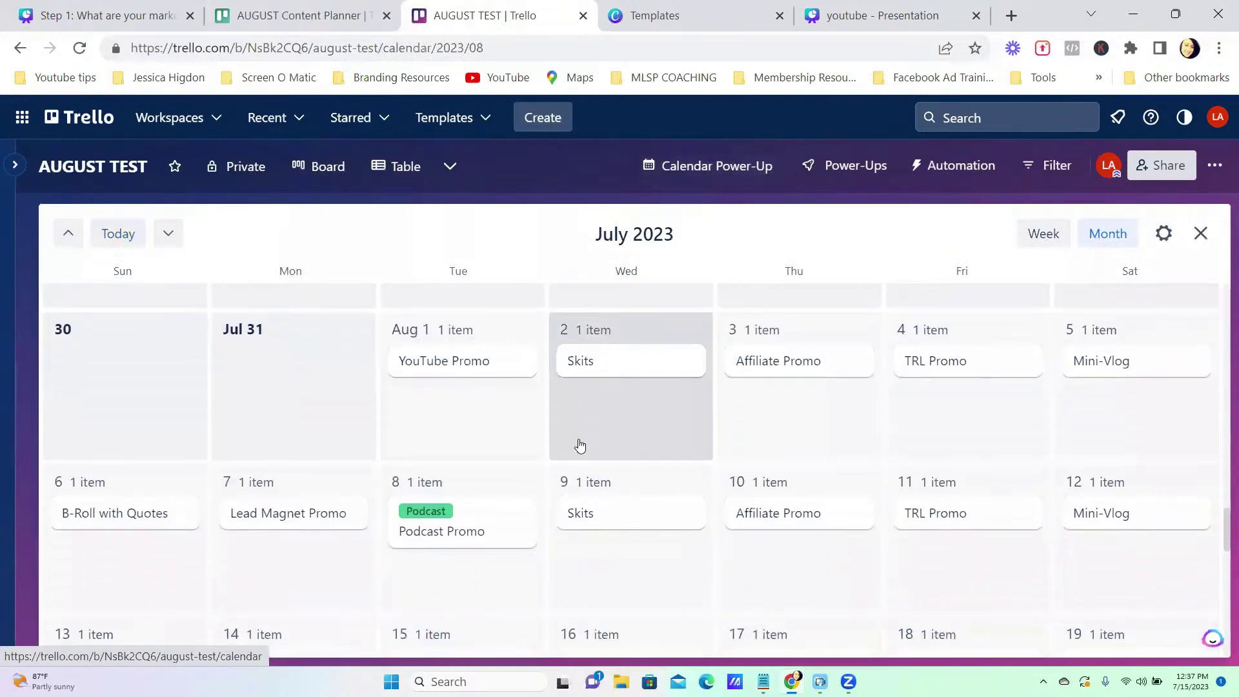
scroll(849, 512, "down", 2)
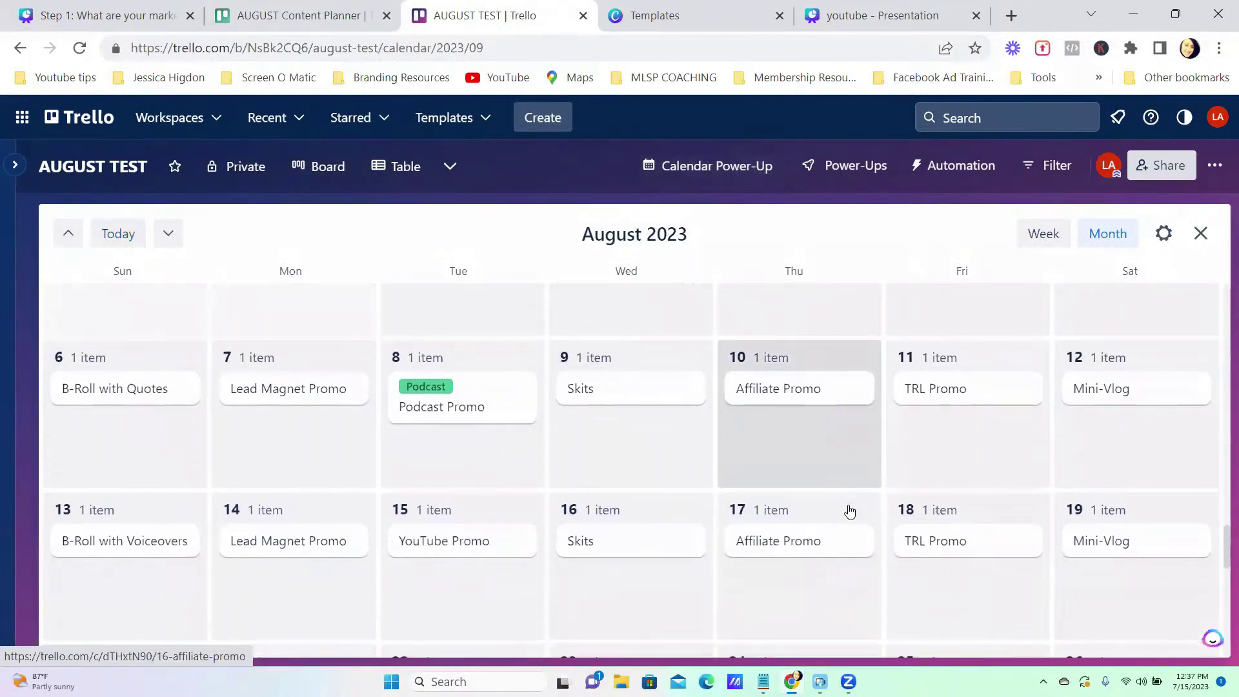
scroll(849, 512, "down", 3)
scroll(850, 512, "up", 3)
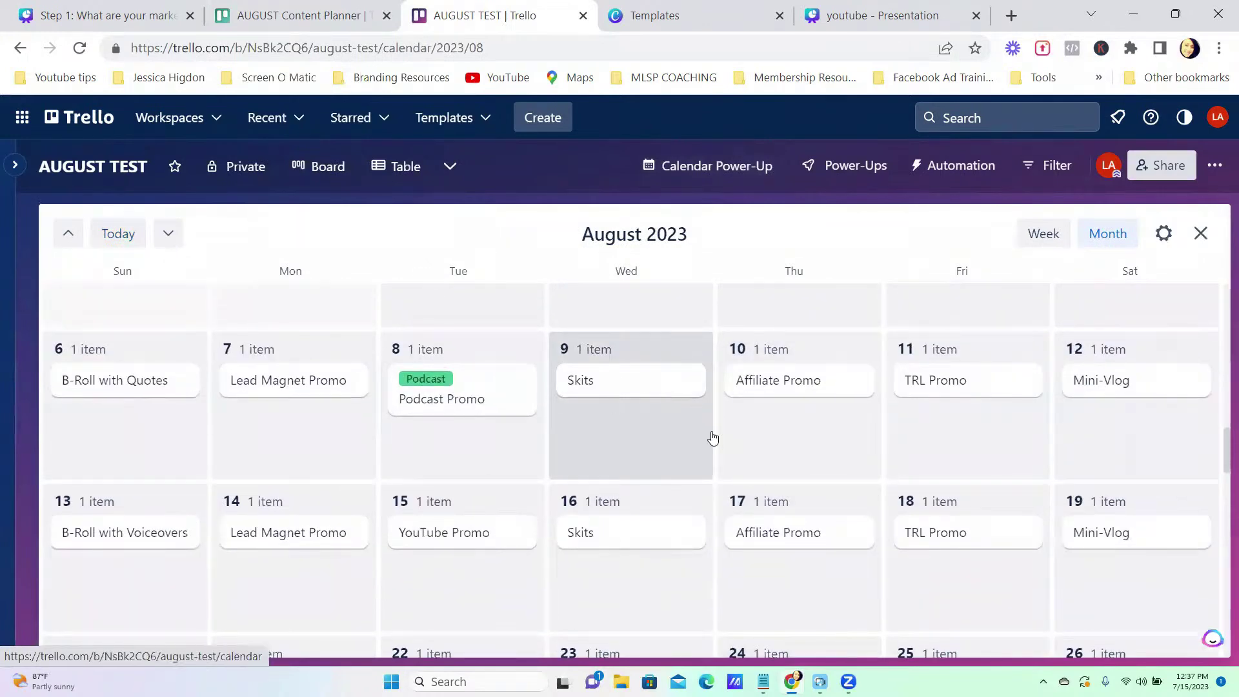
left_click(710, 169)
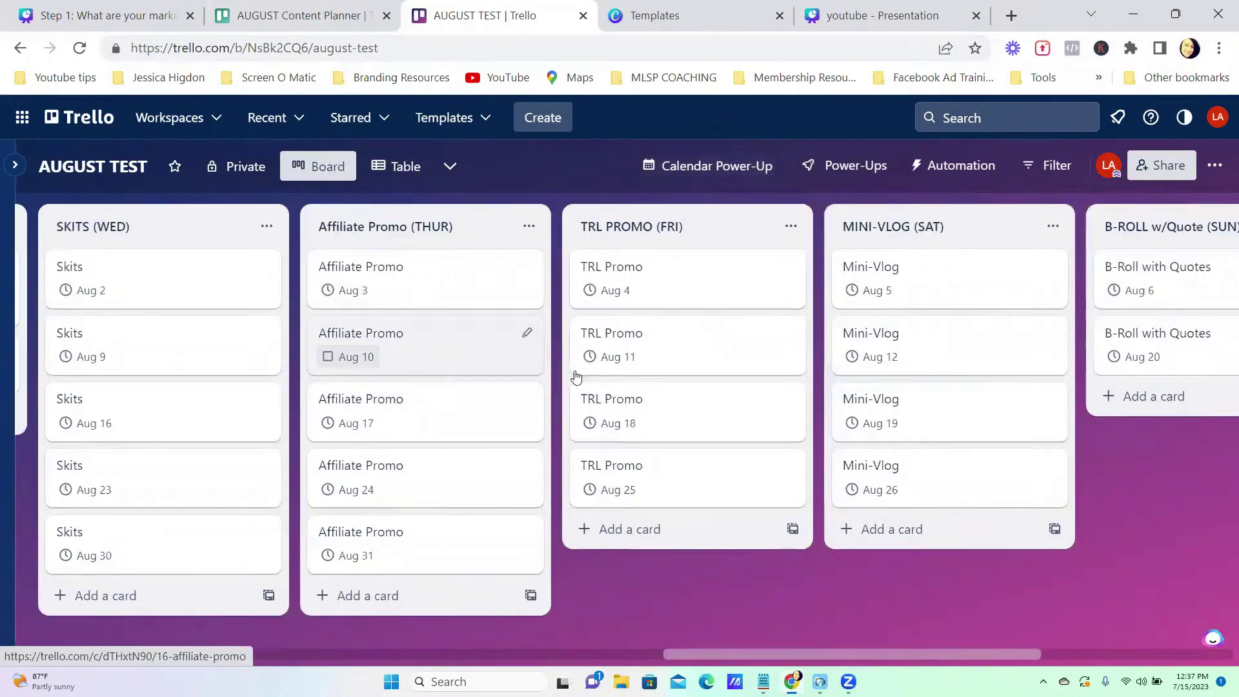
Add the blue label to the Aug 8 Podcast Promo card in the Podcast Promo (TUE) list.
scroll(711, 407, "left", 3)
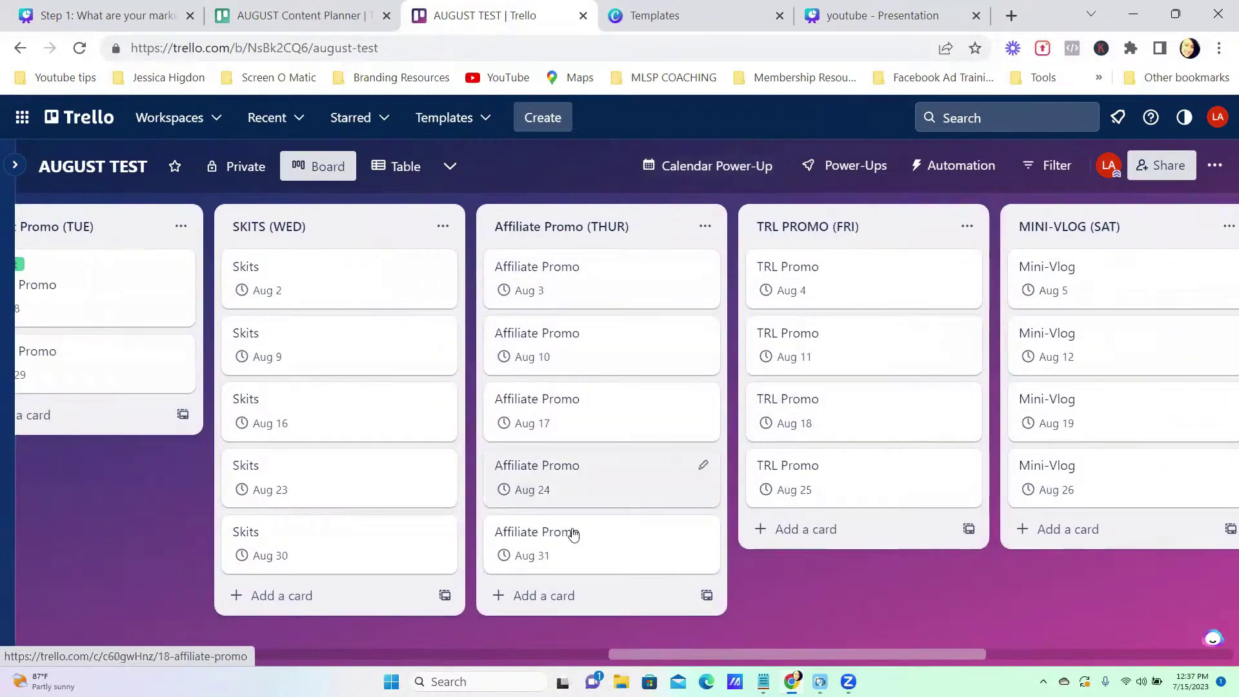
scroll(944, 456, "left", 1)
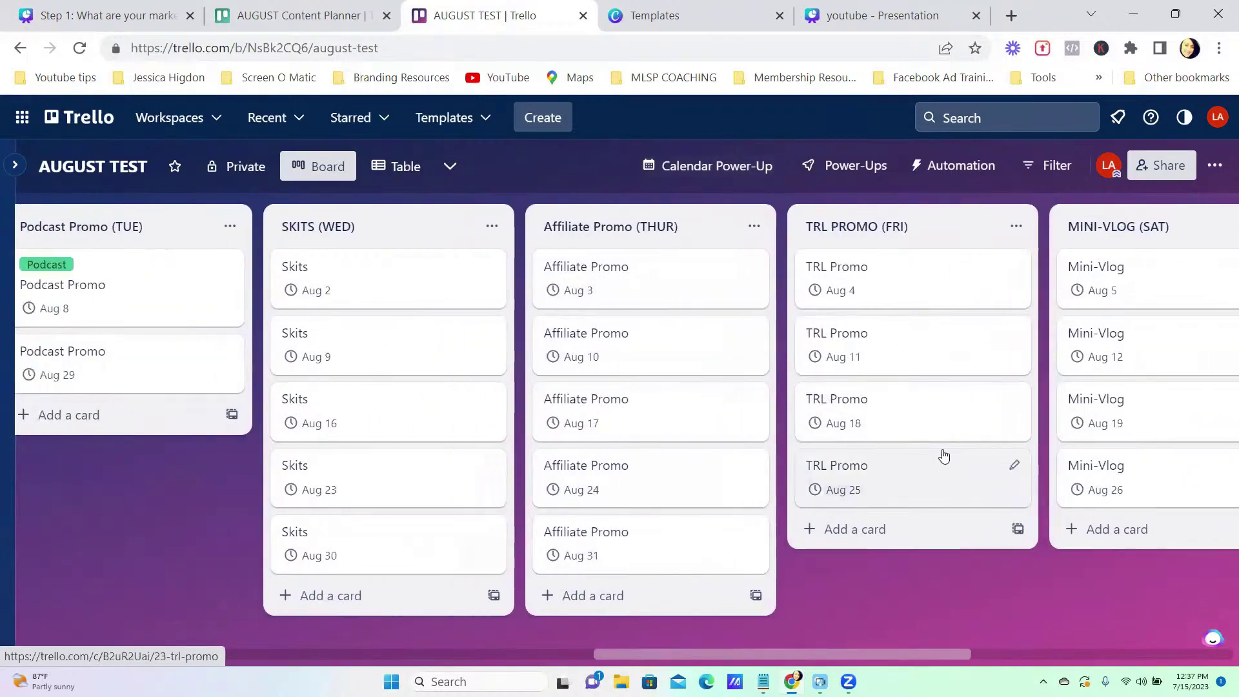
scroll(943, 455, "left", 8)
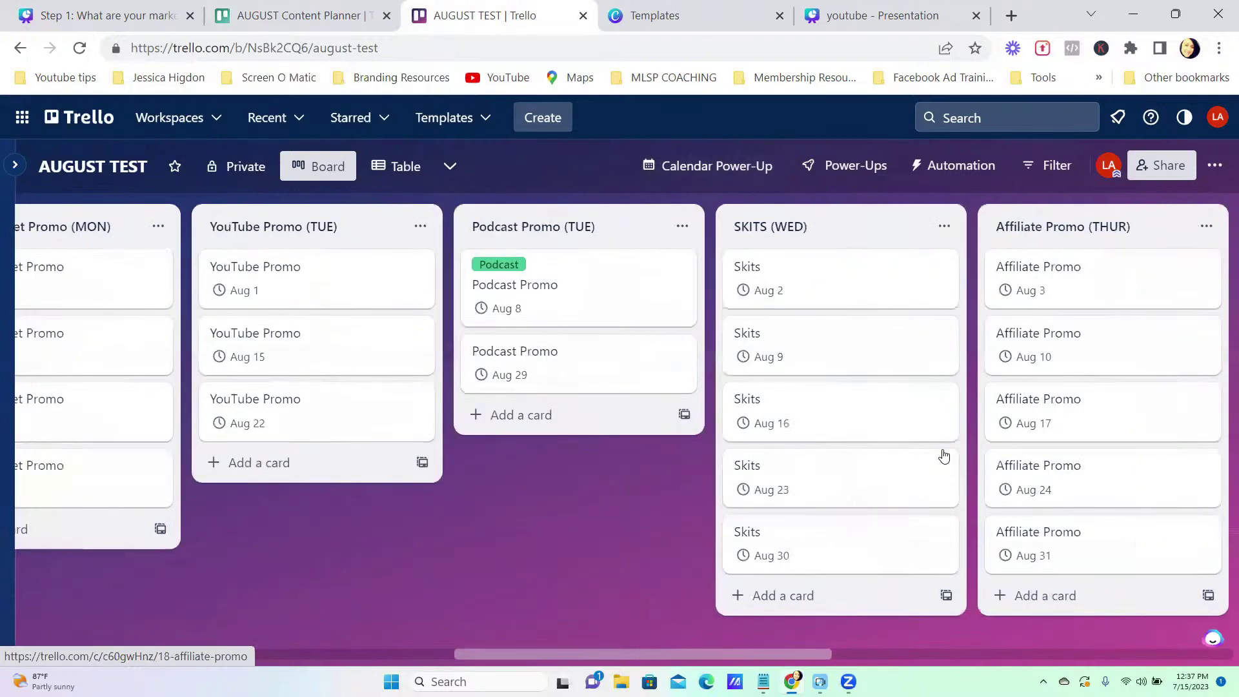
left_click(618, 279)
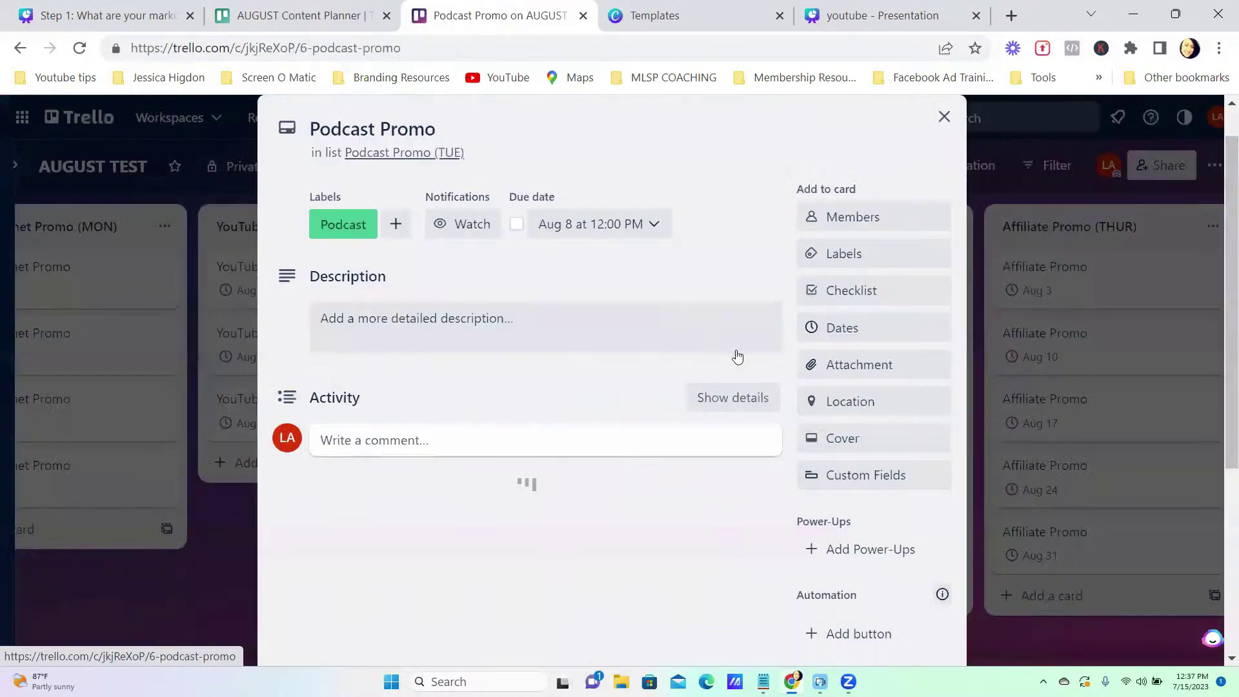
left_click(838, 305)
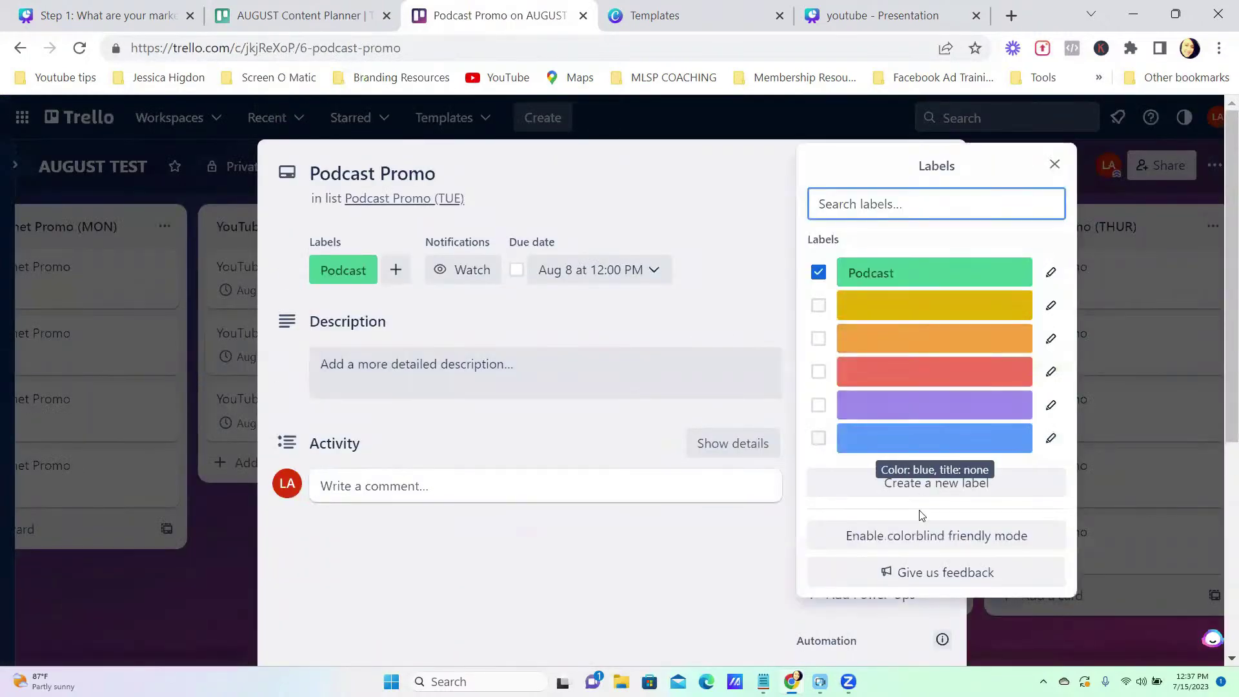
left_click(820, 439)
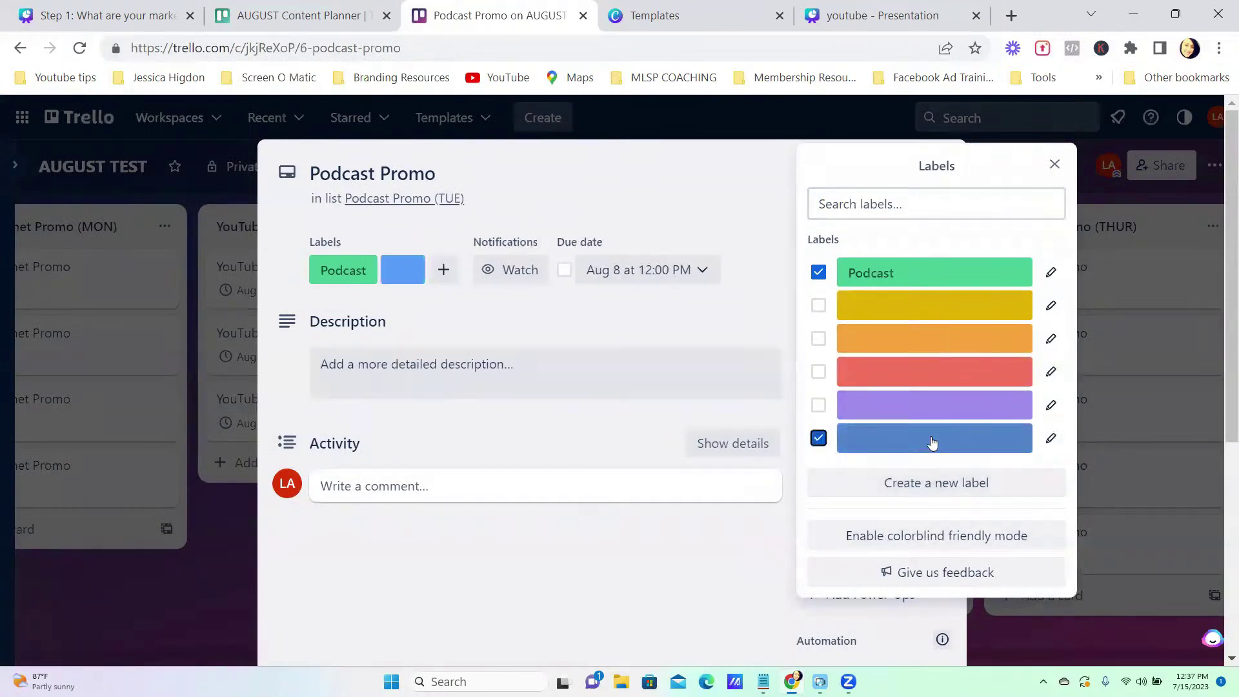
Title the blue label DONE, save it and close the Podcast Promo card.
left_click(1050, 438)
left_click(876, 321)
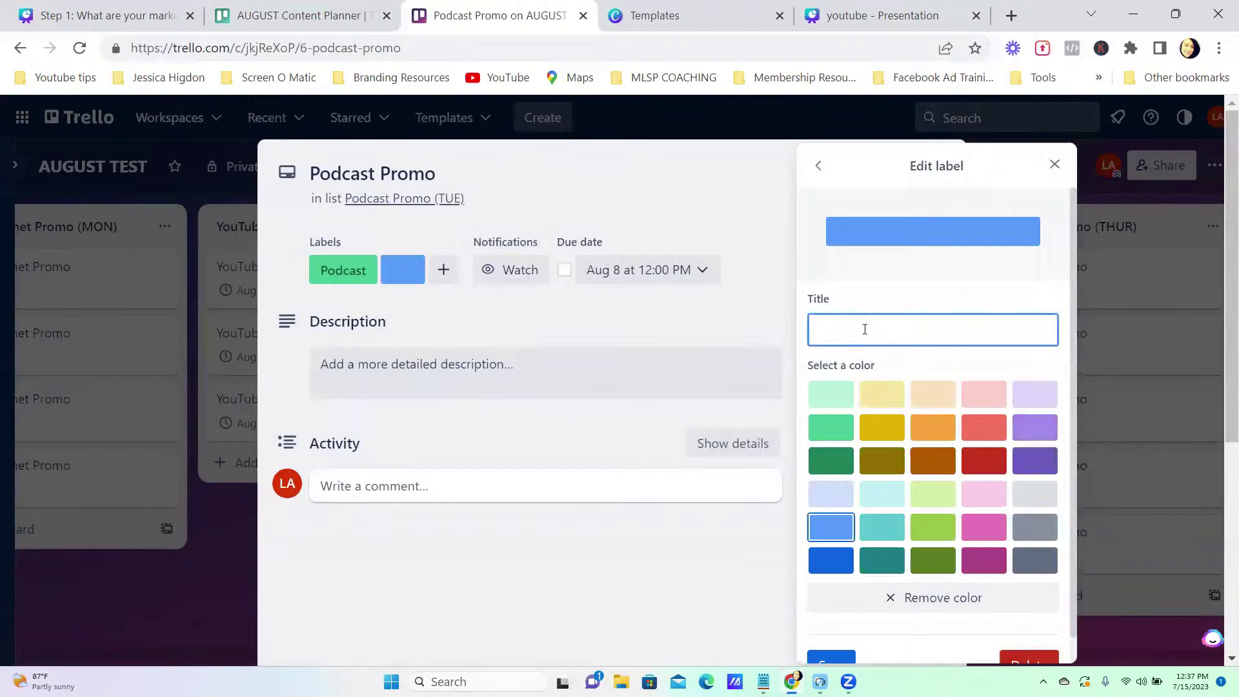
left_click(831, 660)
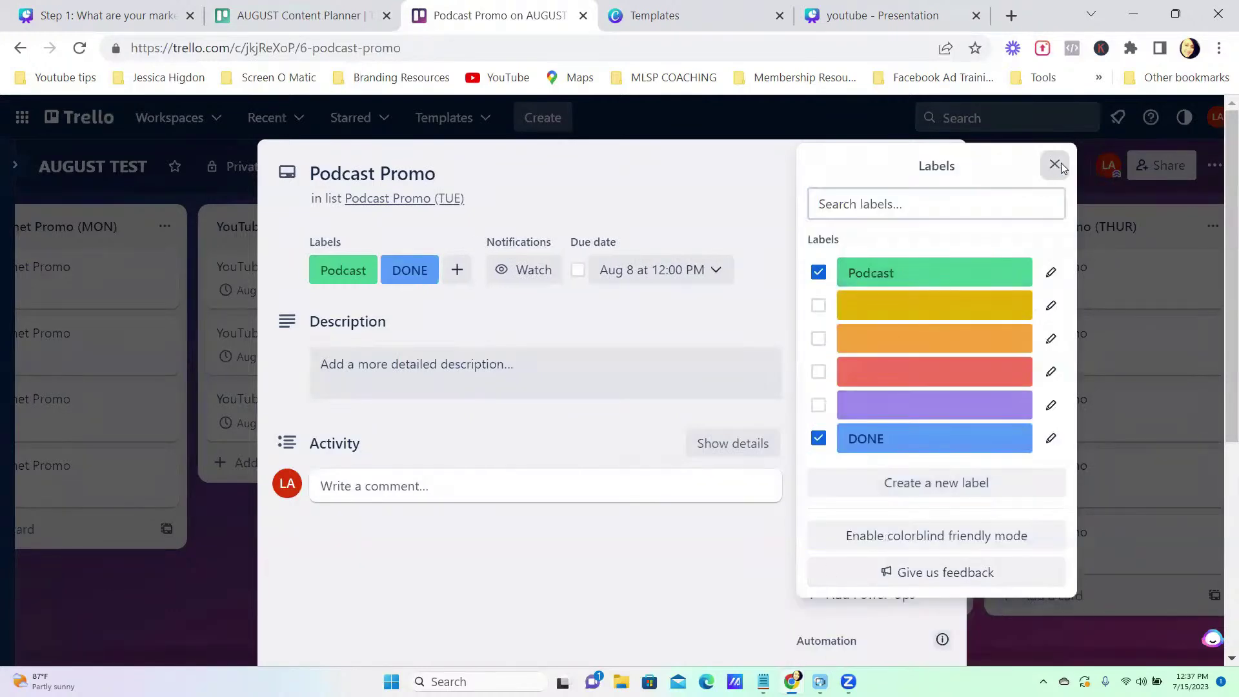
left_click(1055, 164)
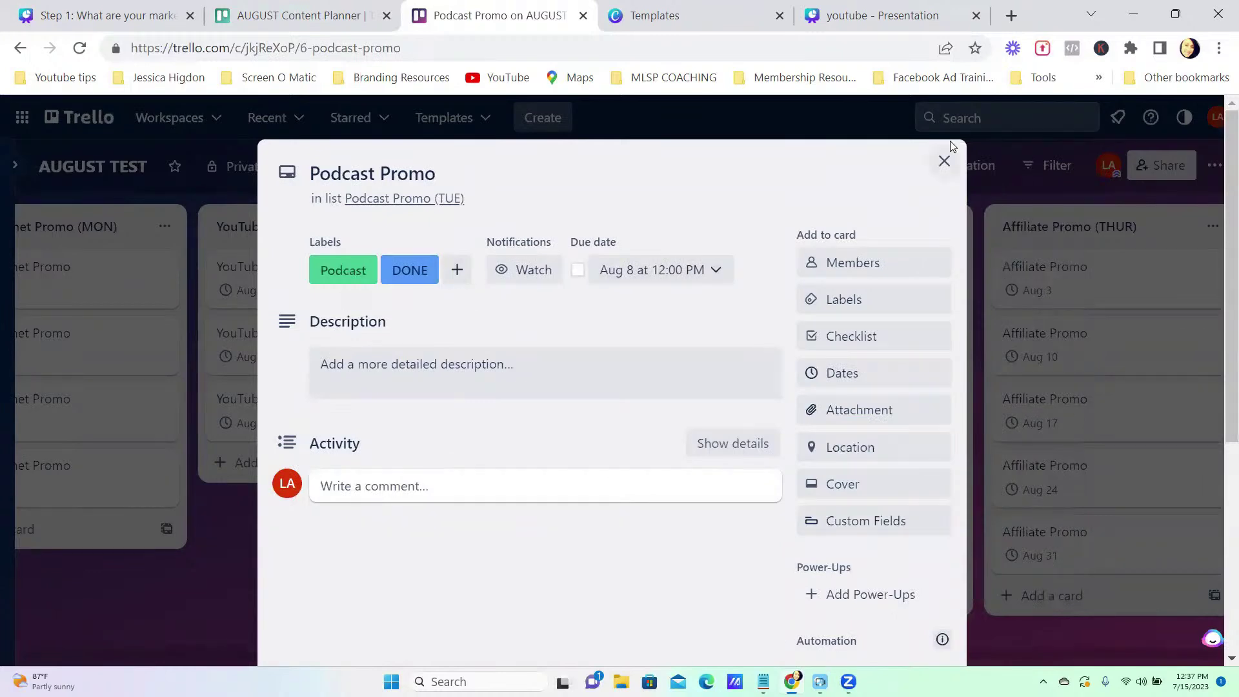
left_click(944, 161)
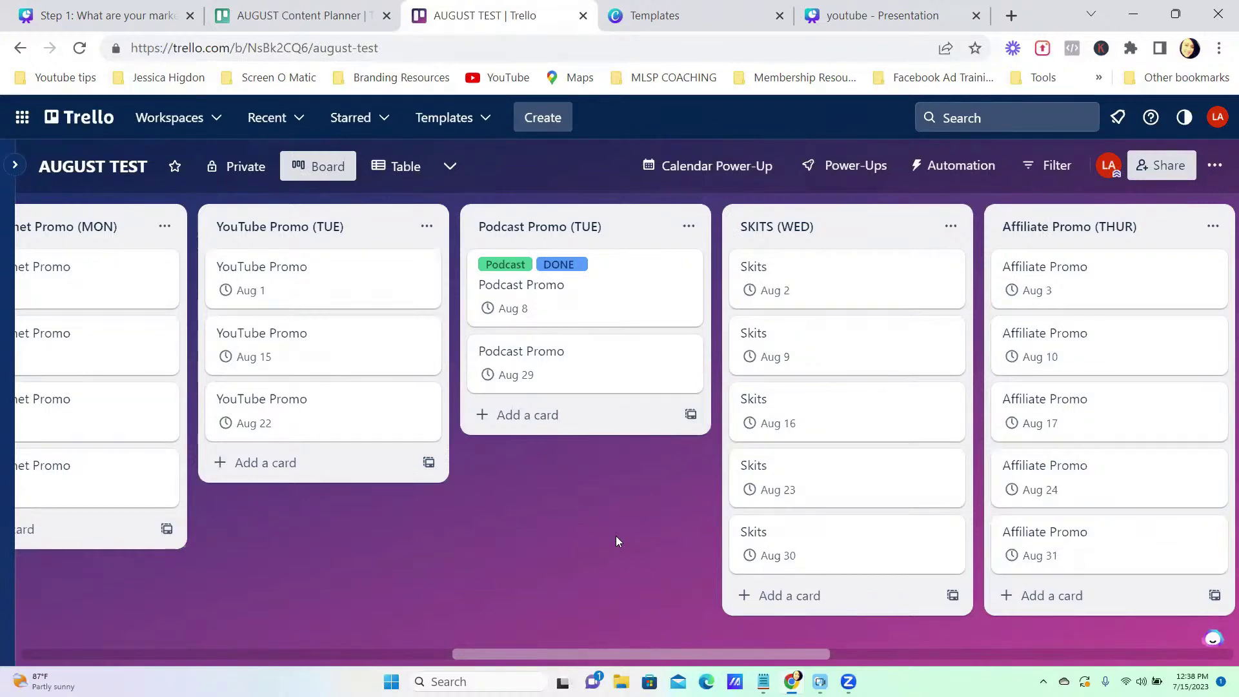
On the AUGUST Content Planner board, move the Aug 13 "B-Roll with Voiceover" card to the ARCHIVED CONTENT list.
key("ctrl+shift+Tab")
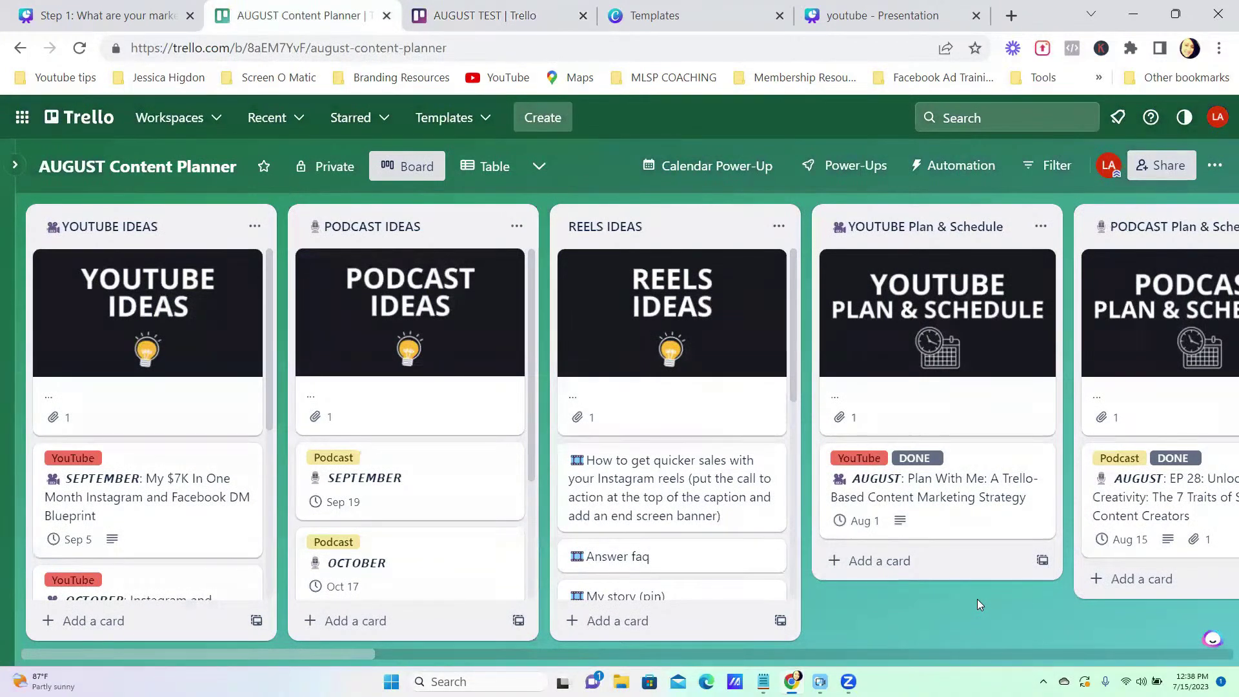
scroll(943, 440, "right", 10)
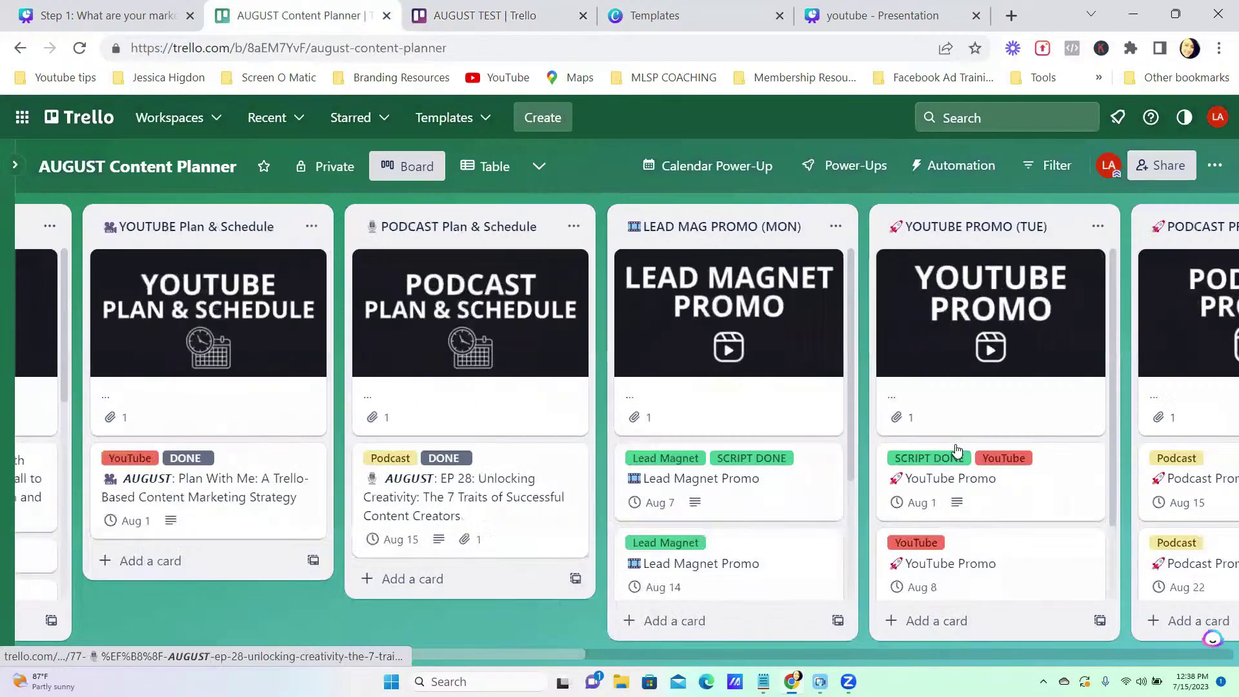
scroll(957, 450, "right", 20)
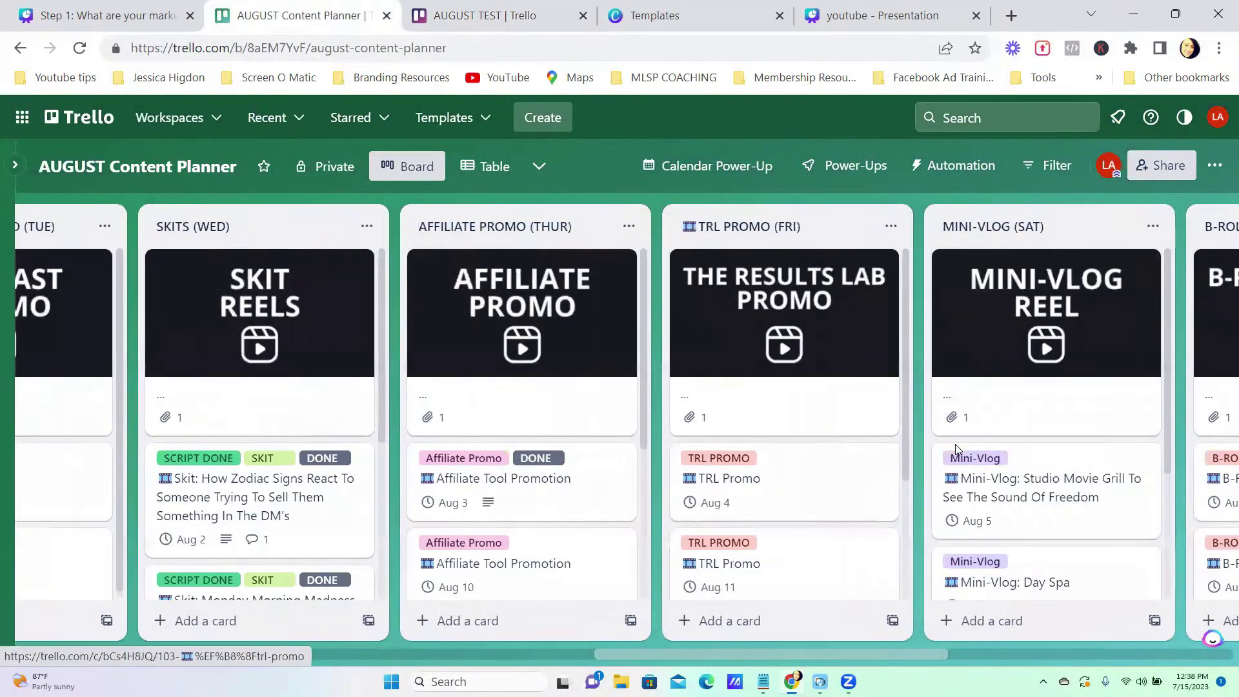
scroll(957, 450, "right", 9)
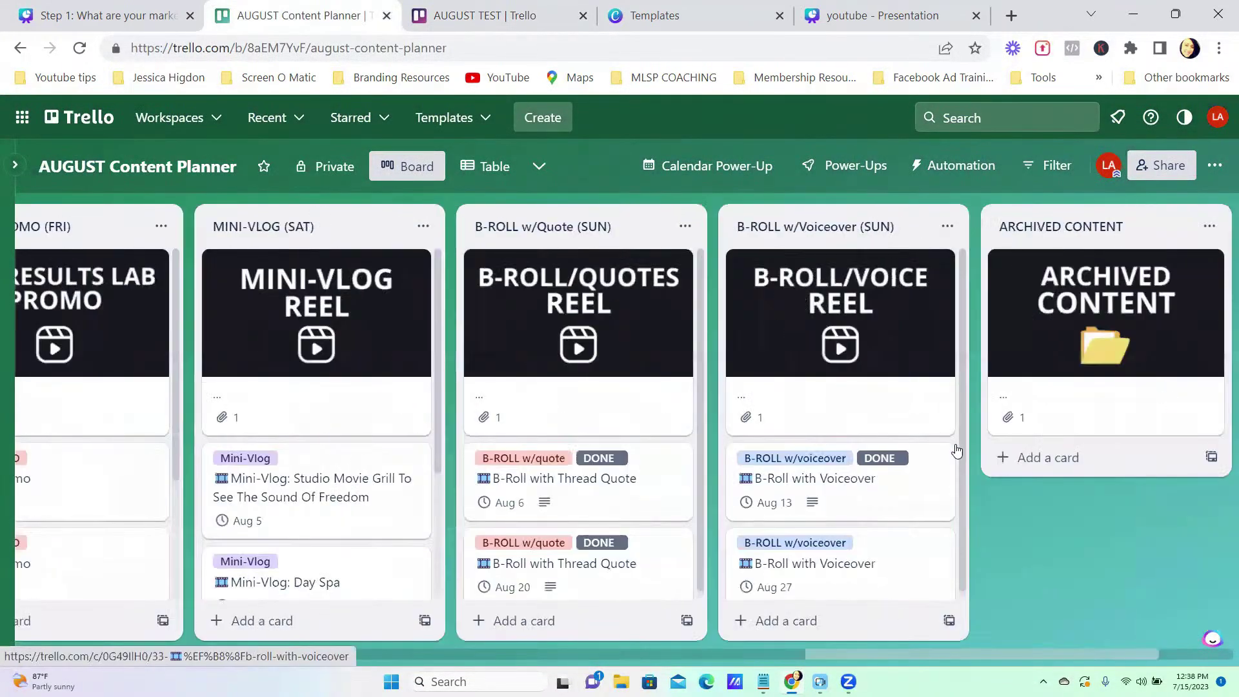
scroll(957, 449, "left", 20)
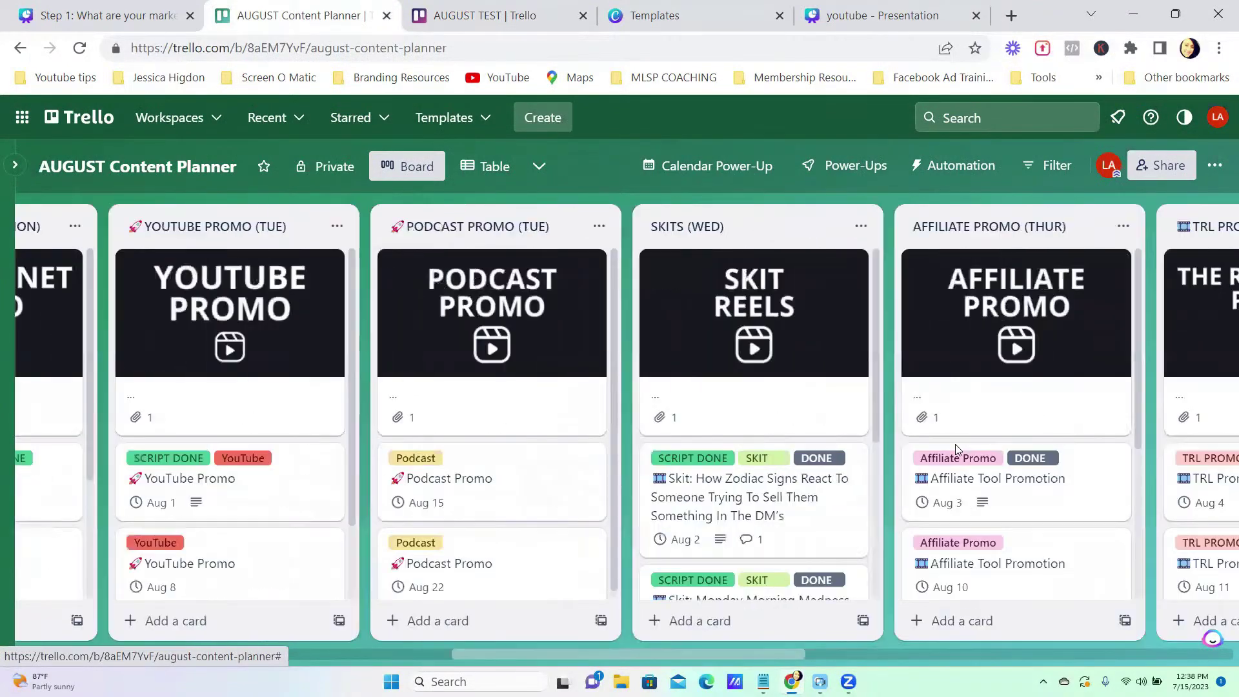
scroll(957, 450, "right", 20)
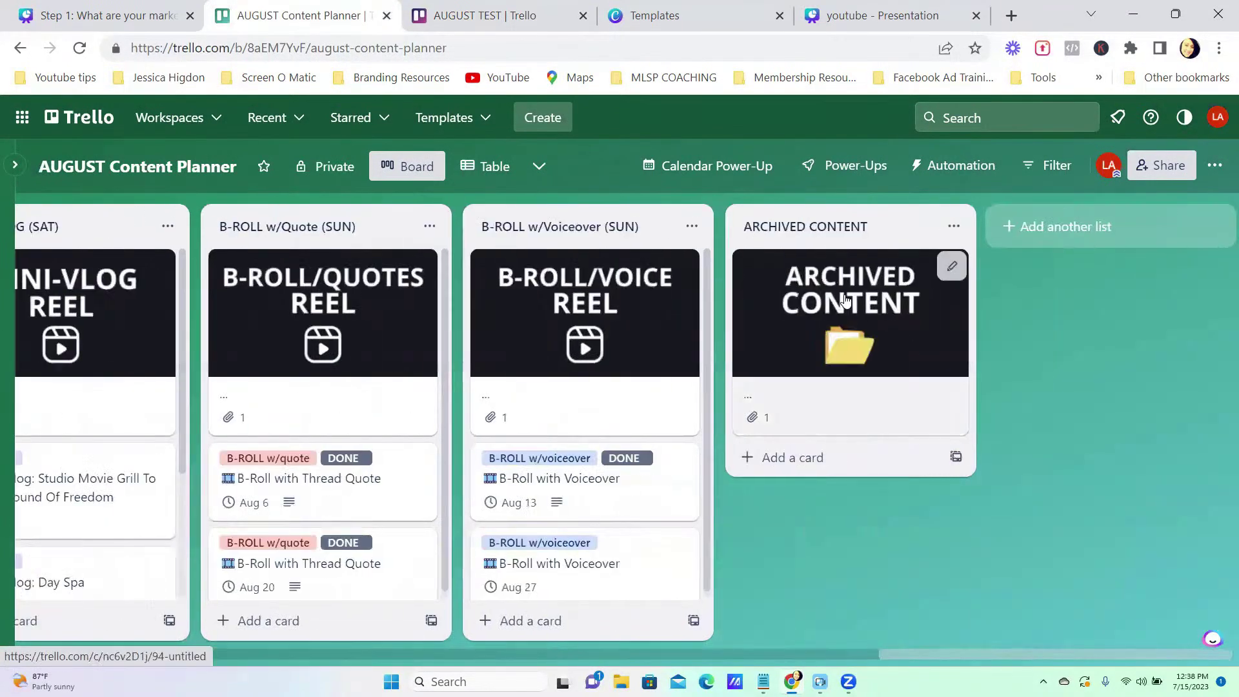
scroll(715, 505, "left", 20)
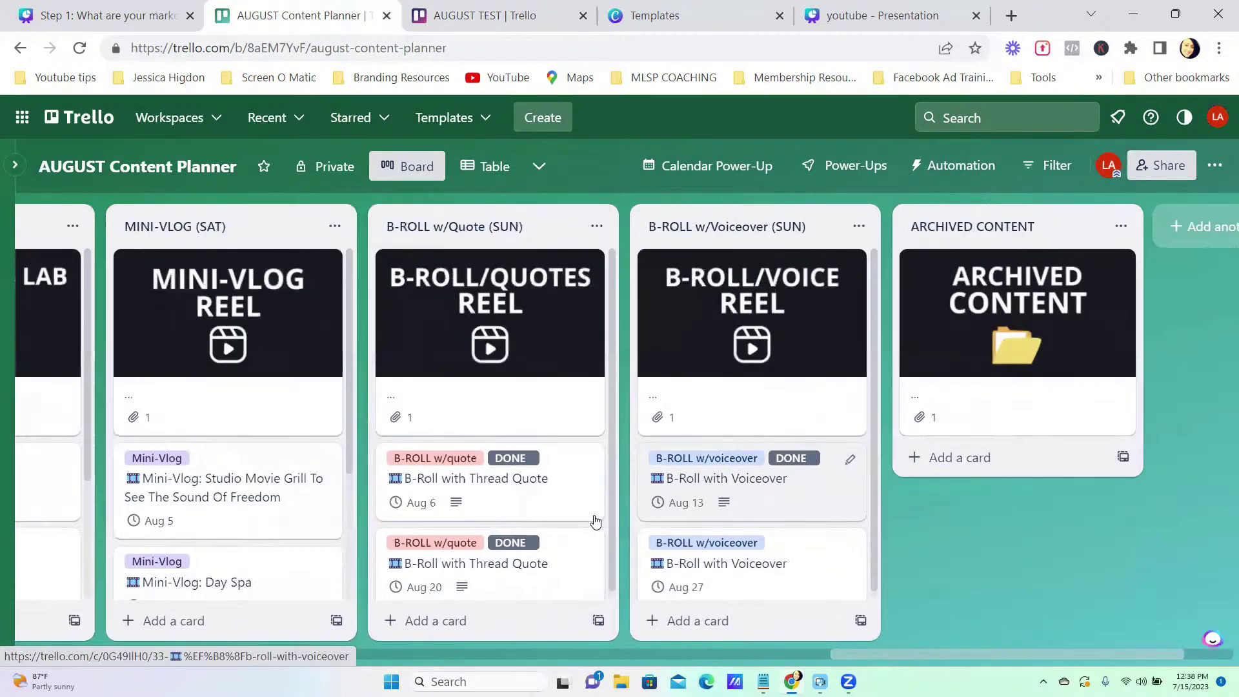
scroll(595, 520, "right", 20)
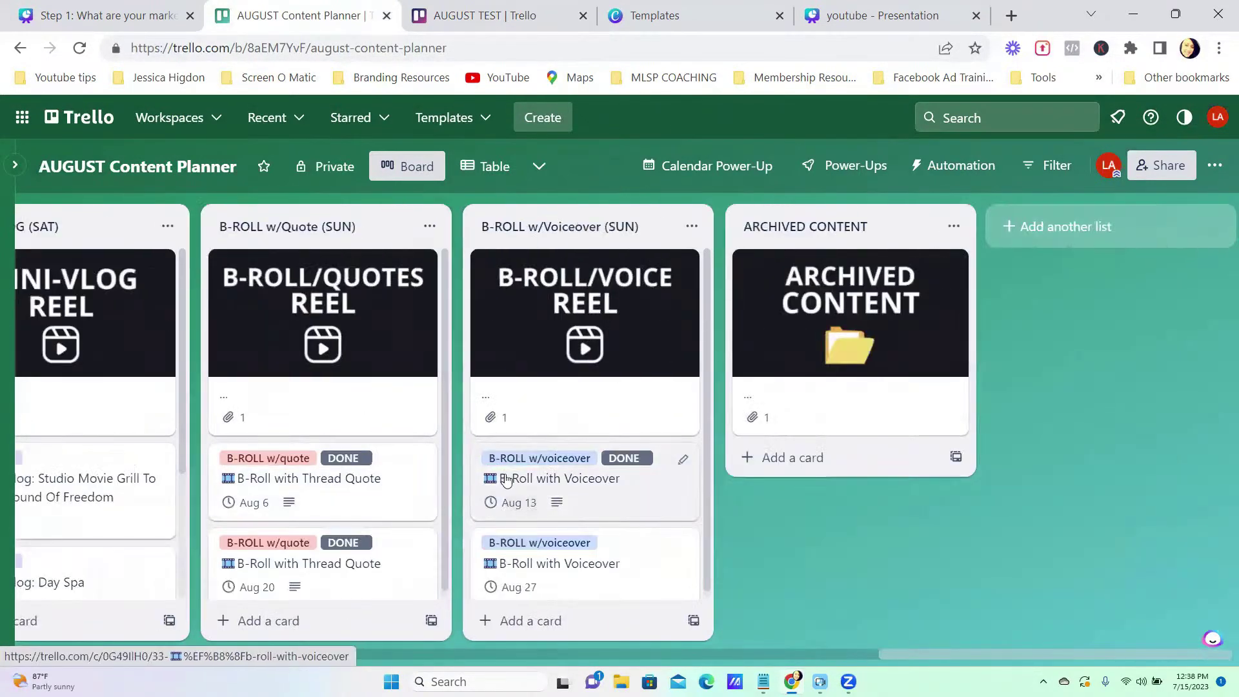
left_click_drag(576, 477, 832, 474)
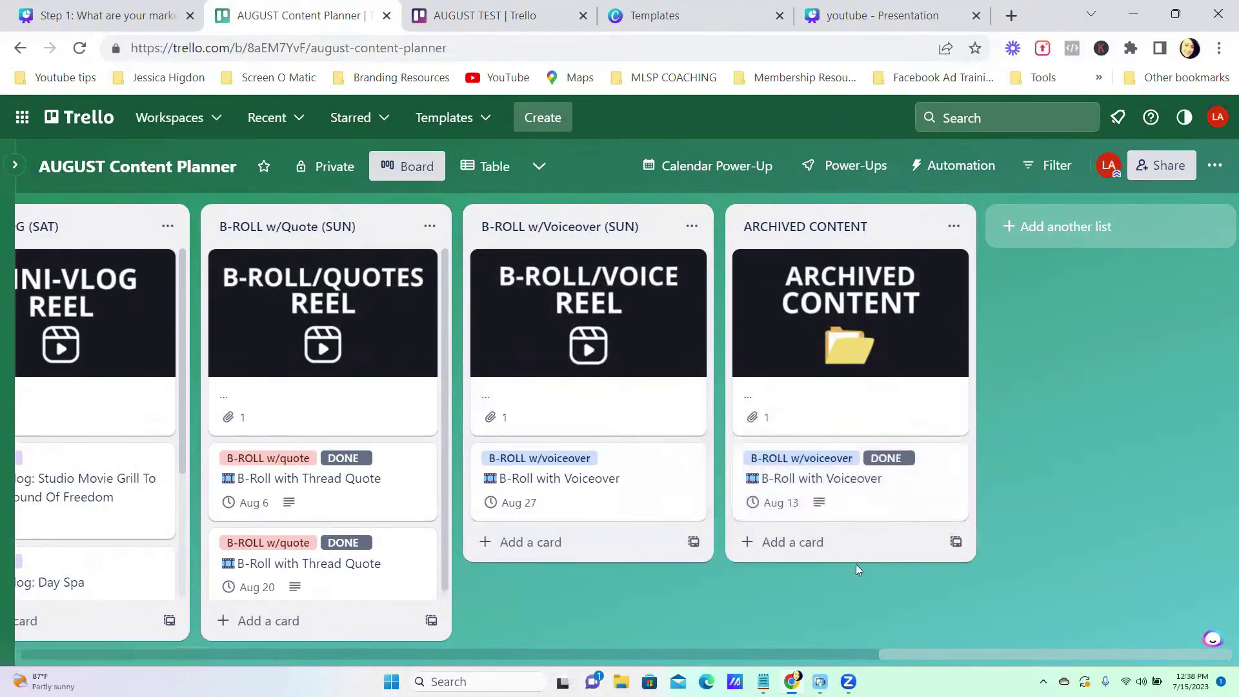